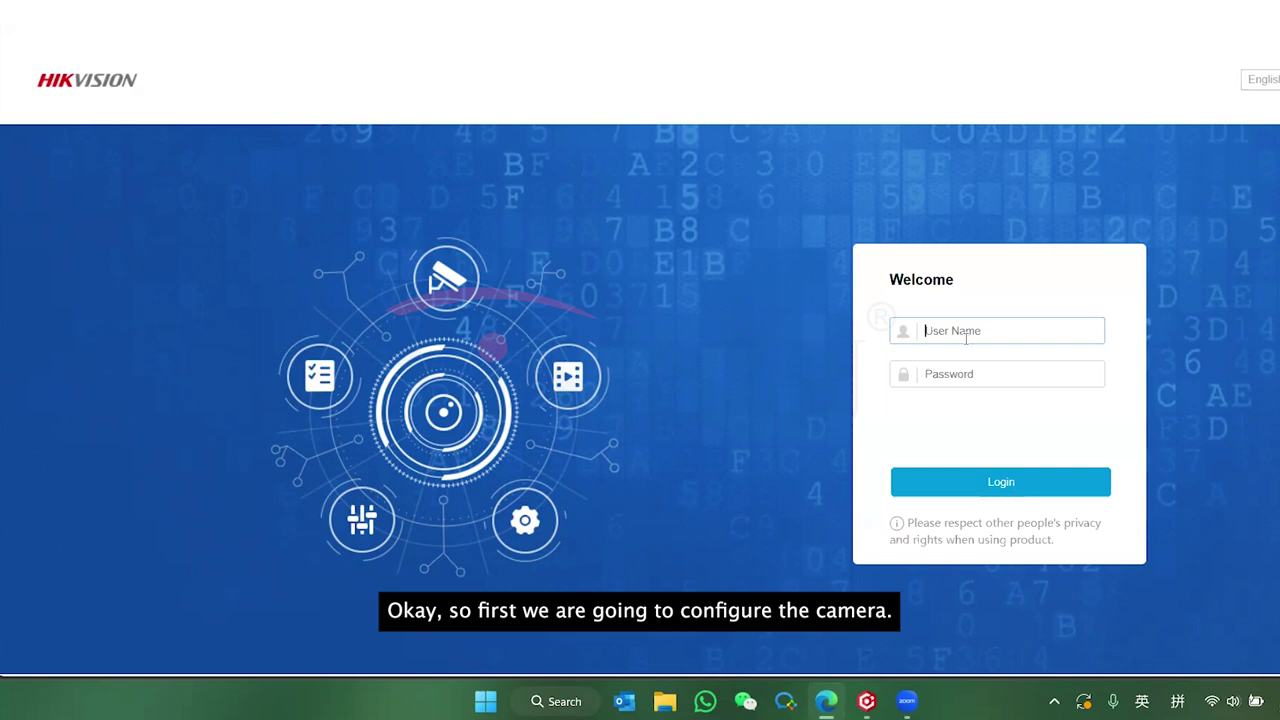
Step: Log in to the camera with the administrator account and password, then open Configuration
text(admin)
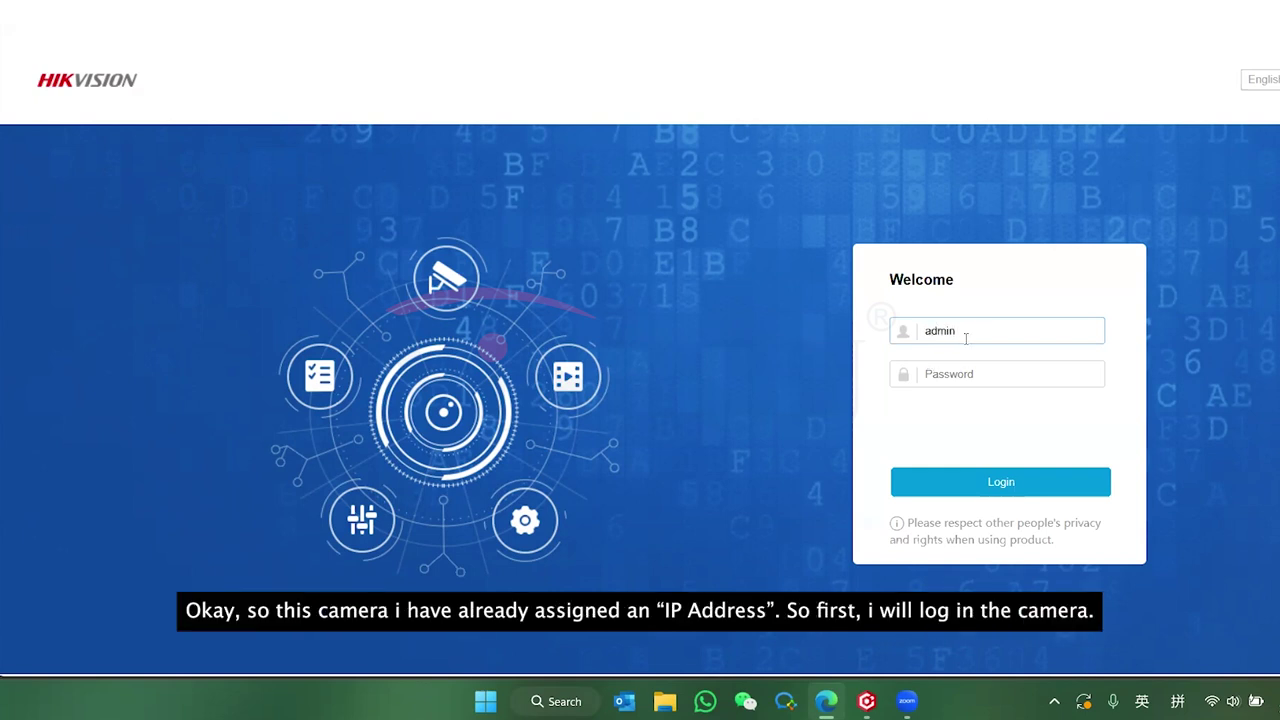
key(Tab)
text(••)
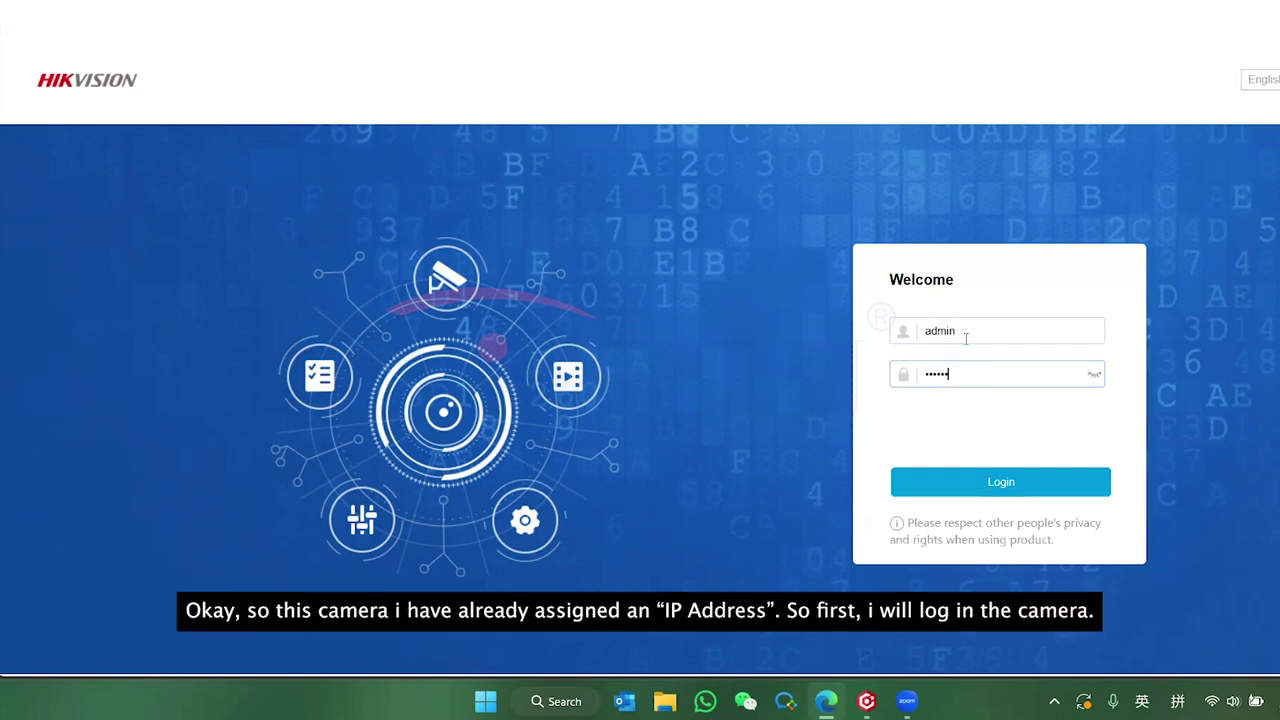
key(Return)
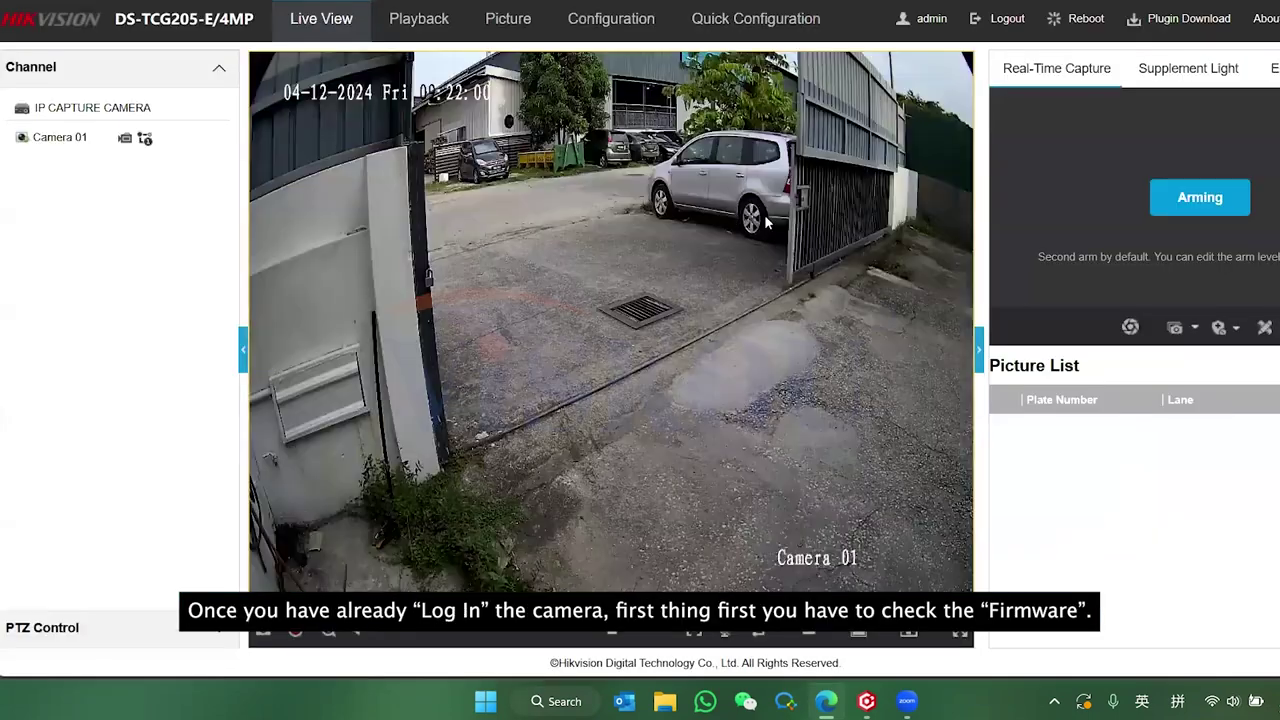
click(601, 40)
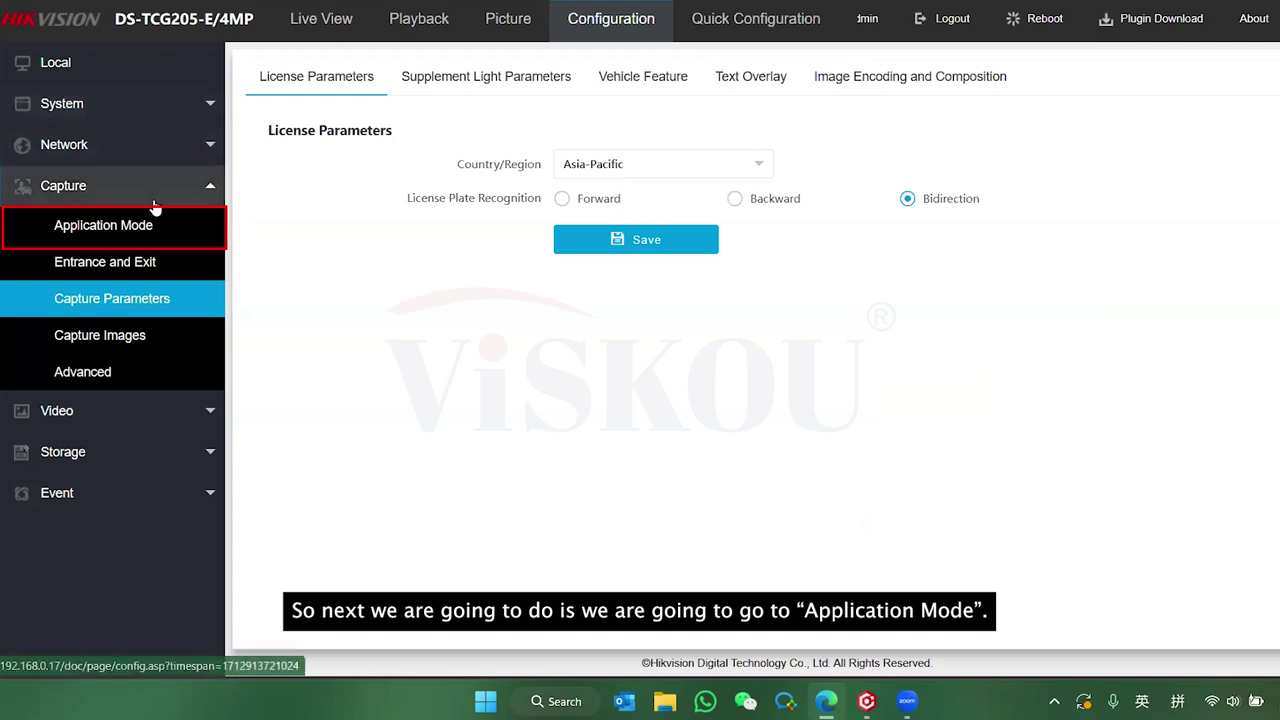
Step: In Application Mode, keep Video Detection triggering and set Picture Type to Scene Picture + Close-up Picture
click(124, 230)
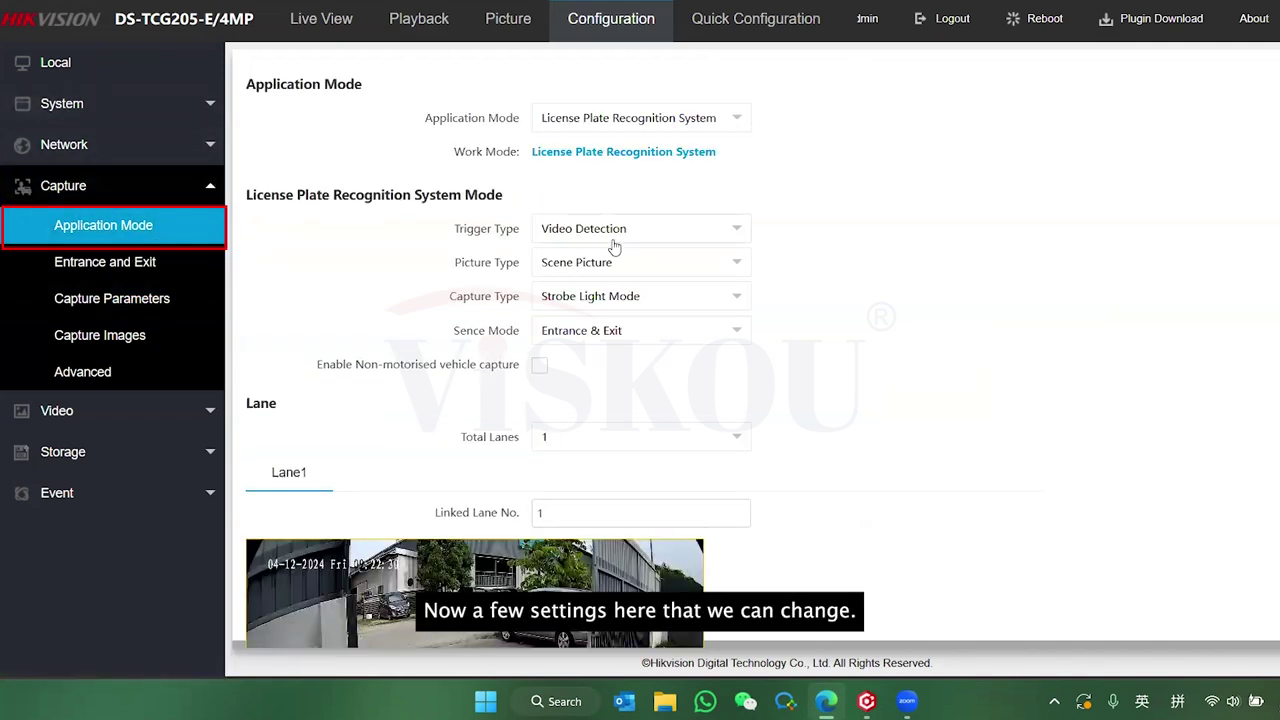
click(666, 234)
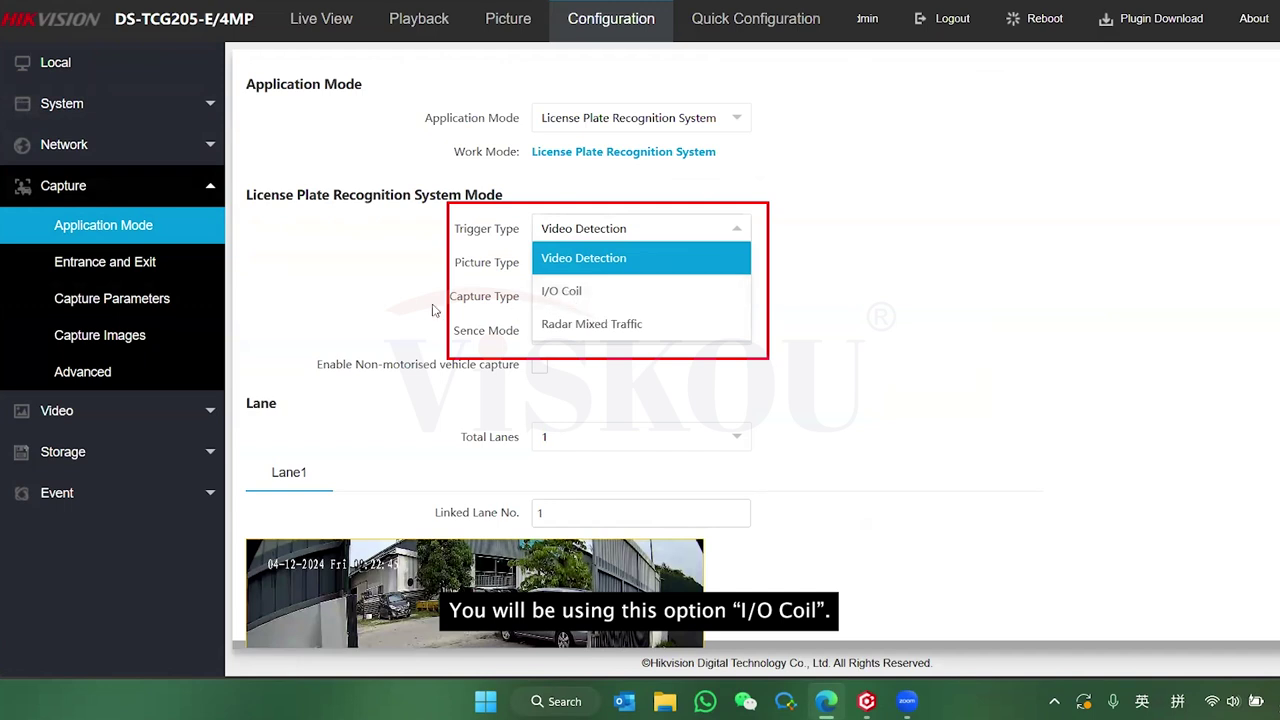
click(639, 266)
click(639, 266)
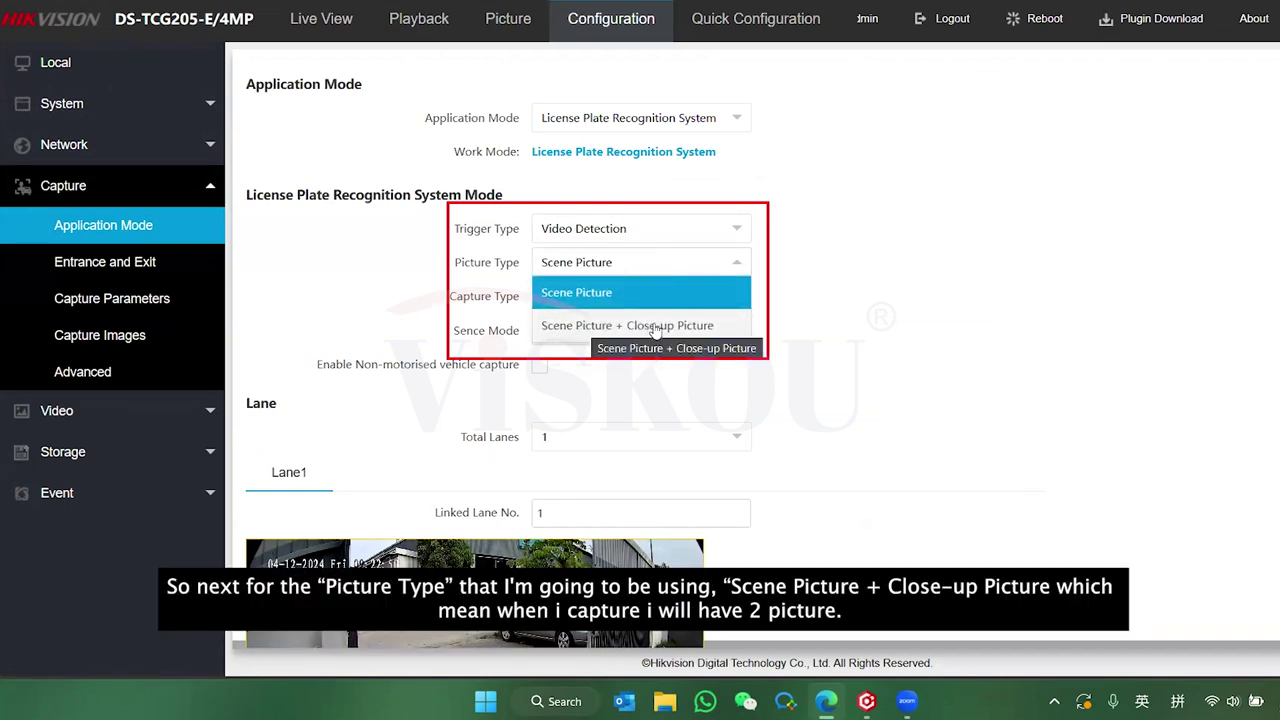
click(655, 327)
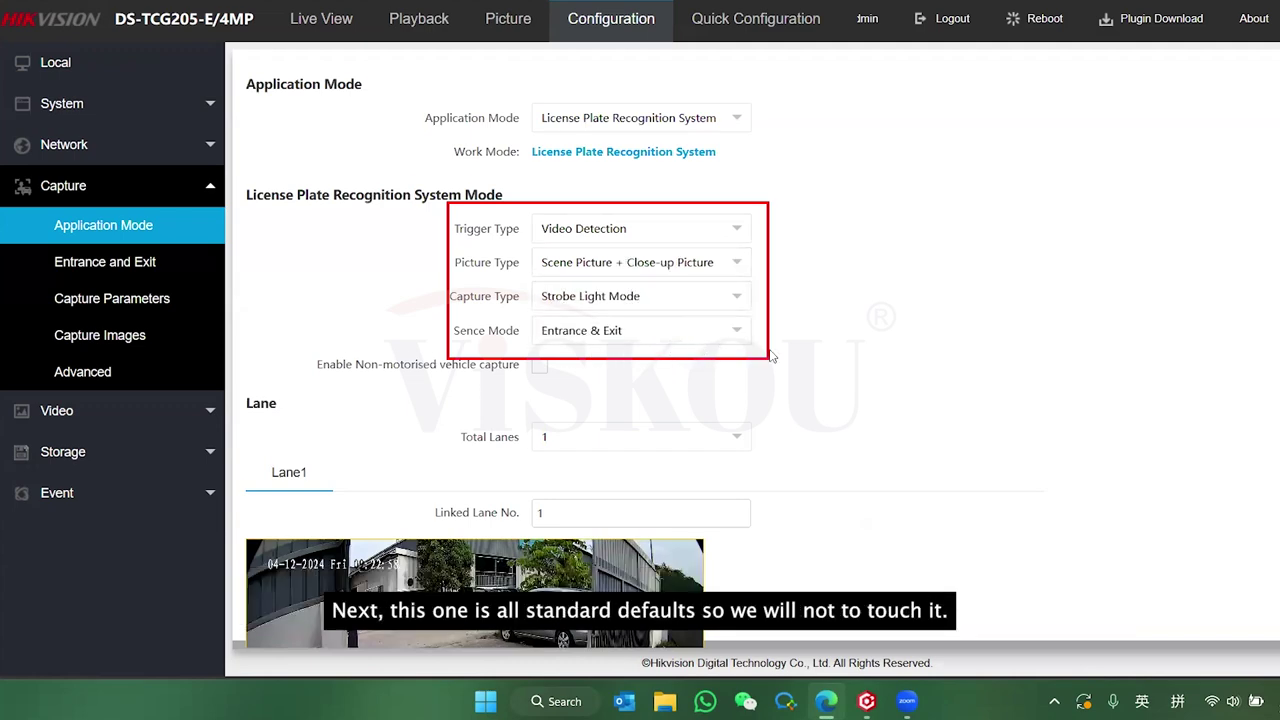
scroll(771, 356, down, 4)
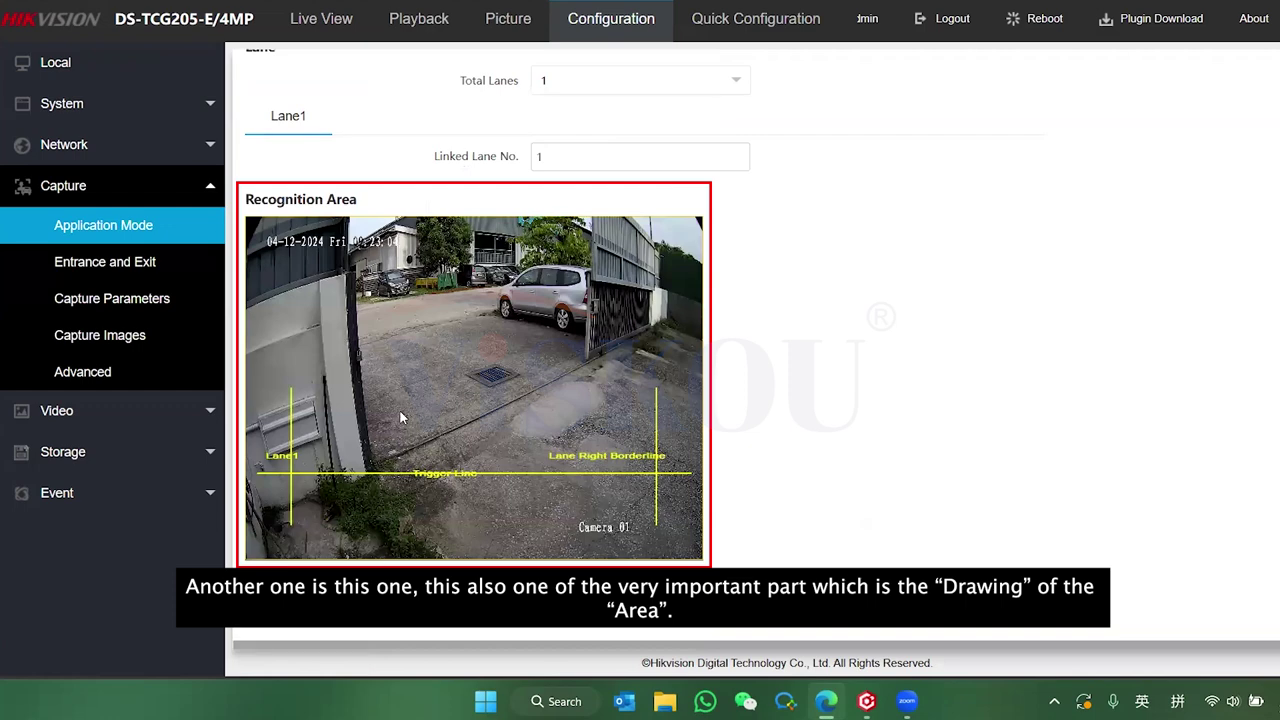
Step: Redraw the Lane1 line and lane right borderline to follow the angled driveway
click(539, 520)
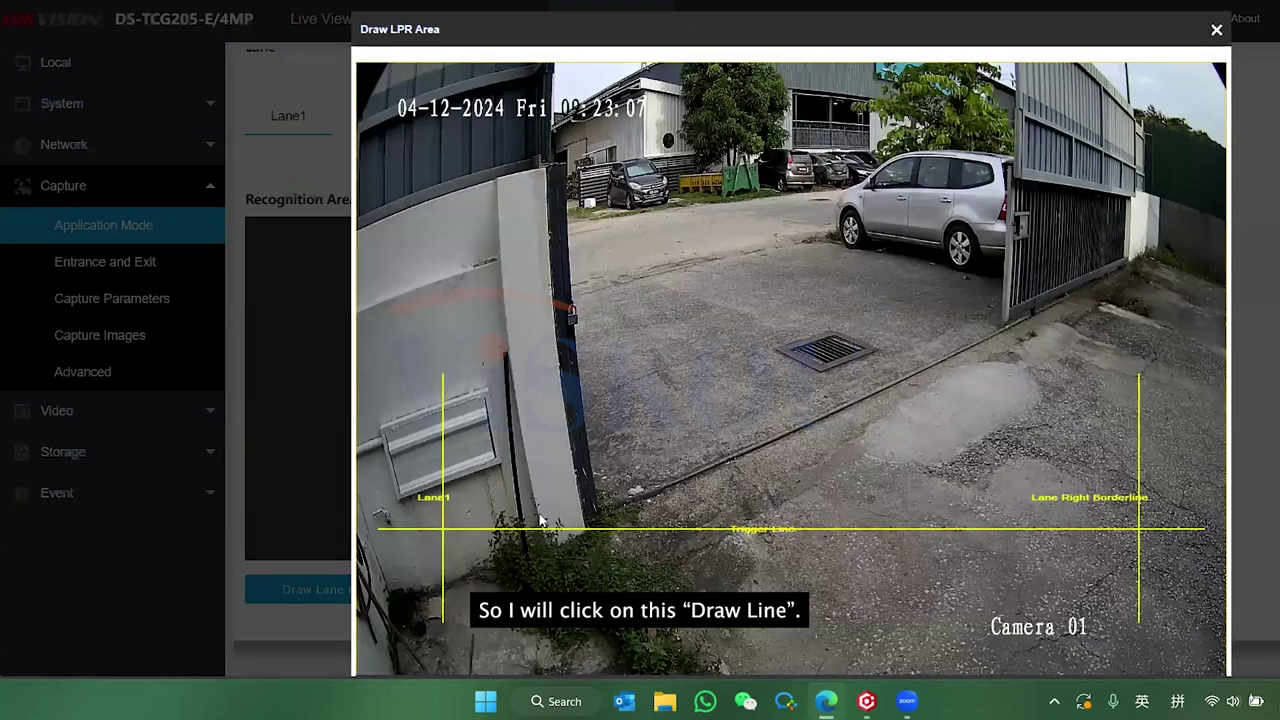
drag(457, 532, 580, 432)
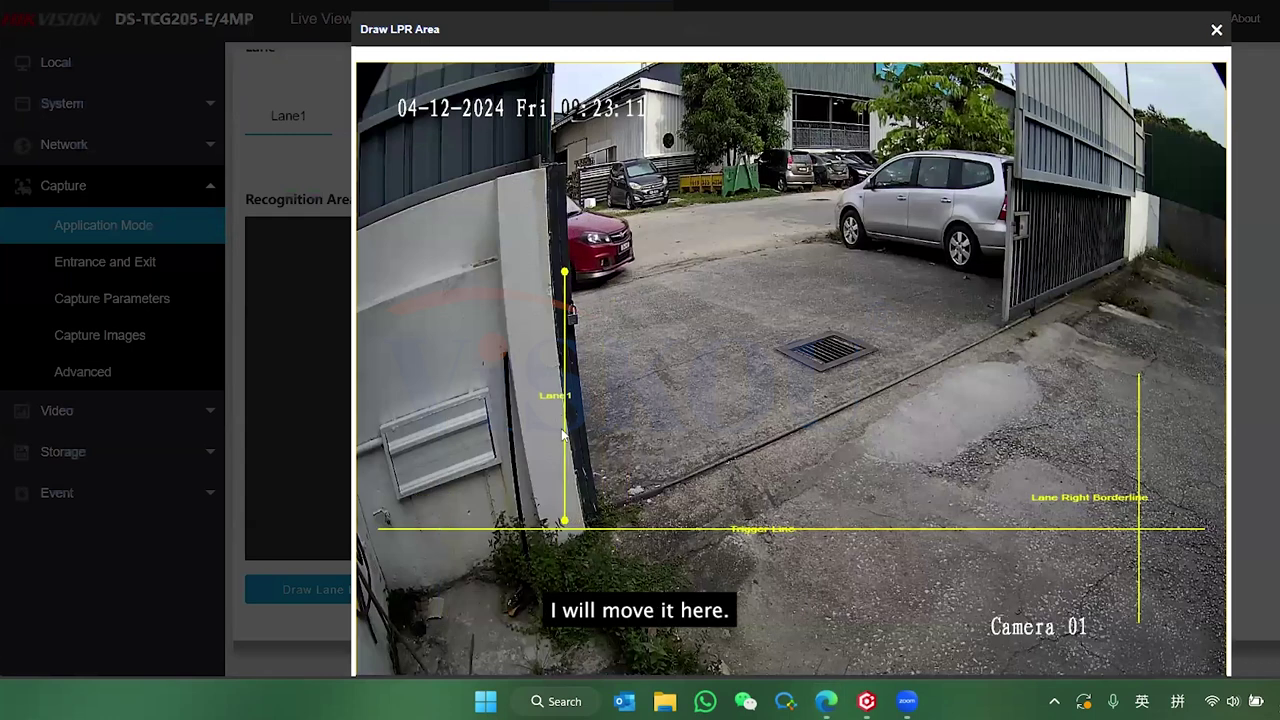
drag(568, 522, 783, 654)
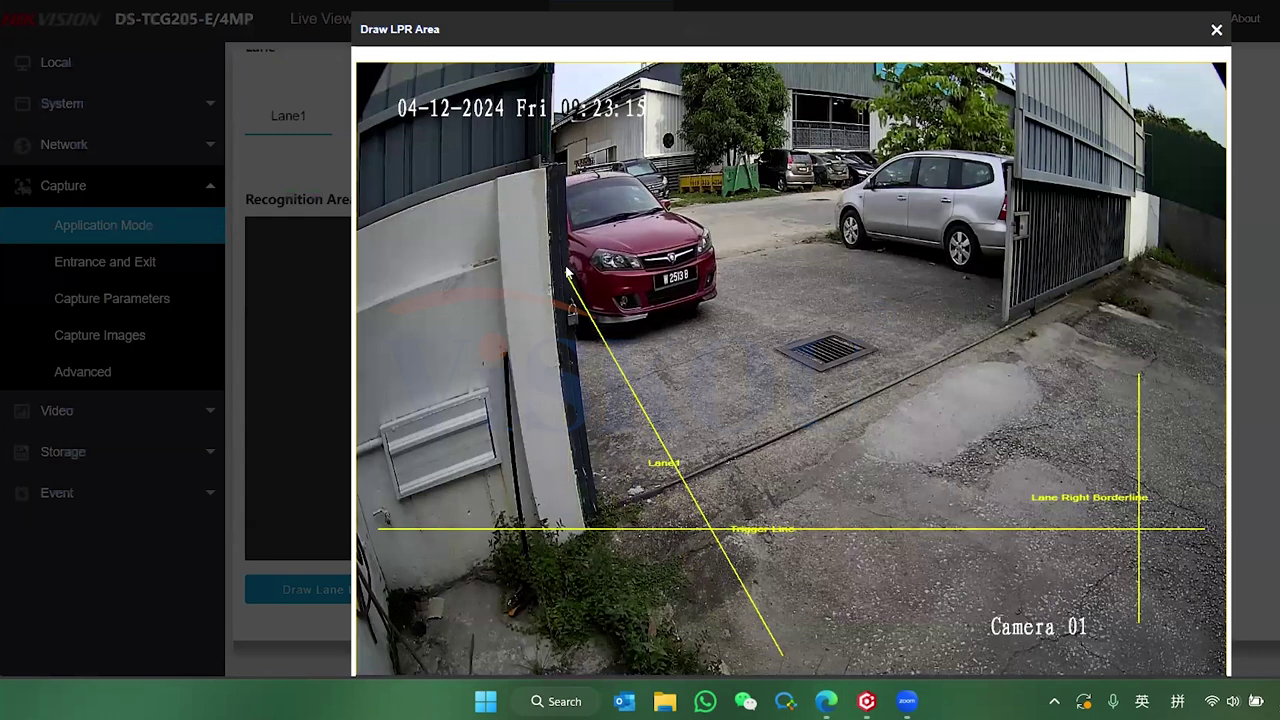
drag(570, 288, 533, 308)
drag(1140, 438, 812, 270)
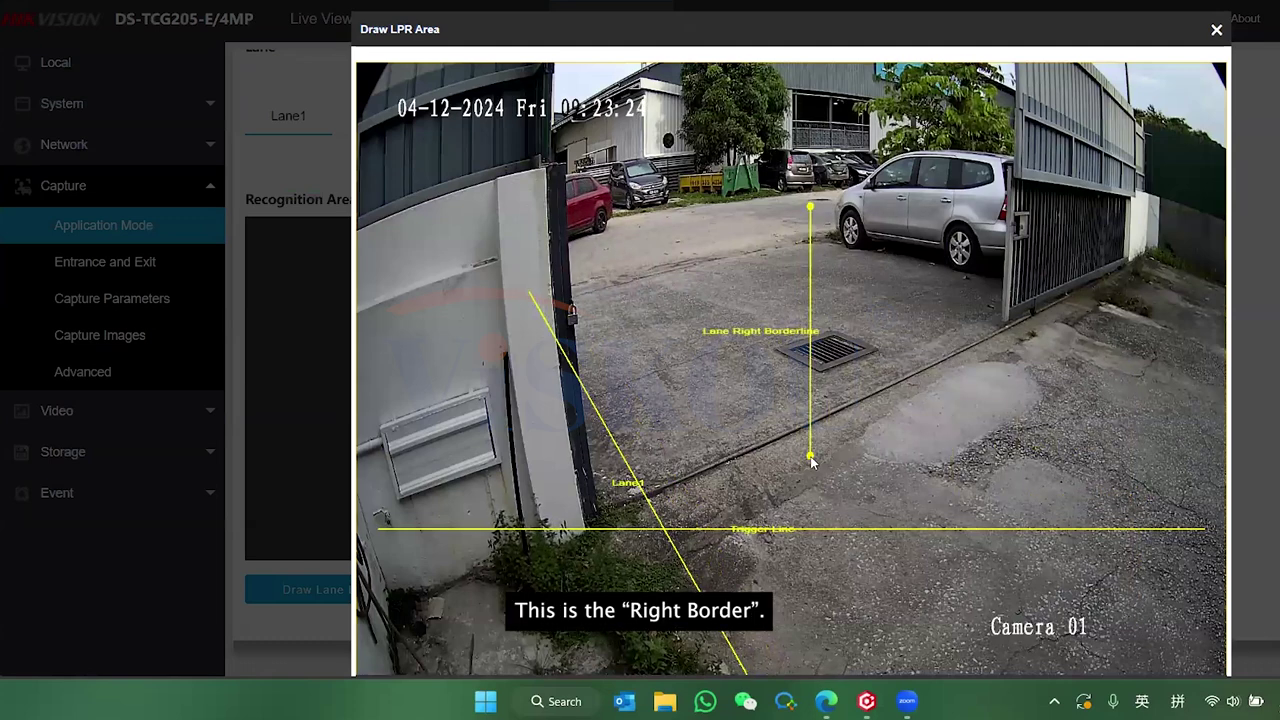
drag(810, 456, 1222, 500)
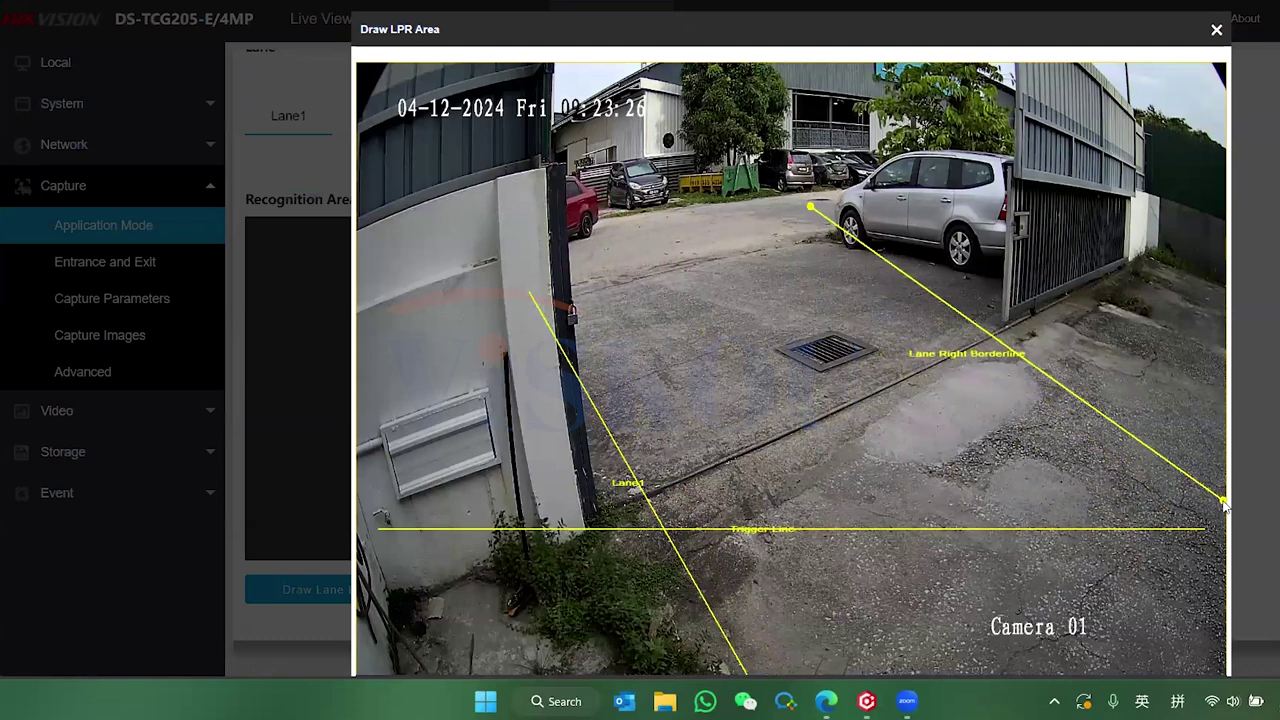
Step: Move the trigger line up the driveway, tilt it to match, and confirm the lane lines
drag(1001, 531, 982, 385)
drag(1183, 381, 1046, 313)
drag(360, 388, 572, 535)
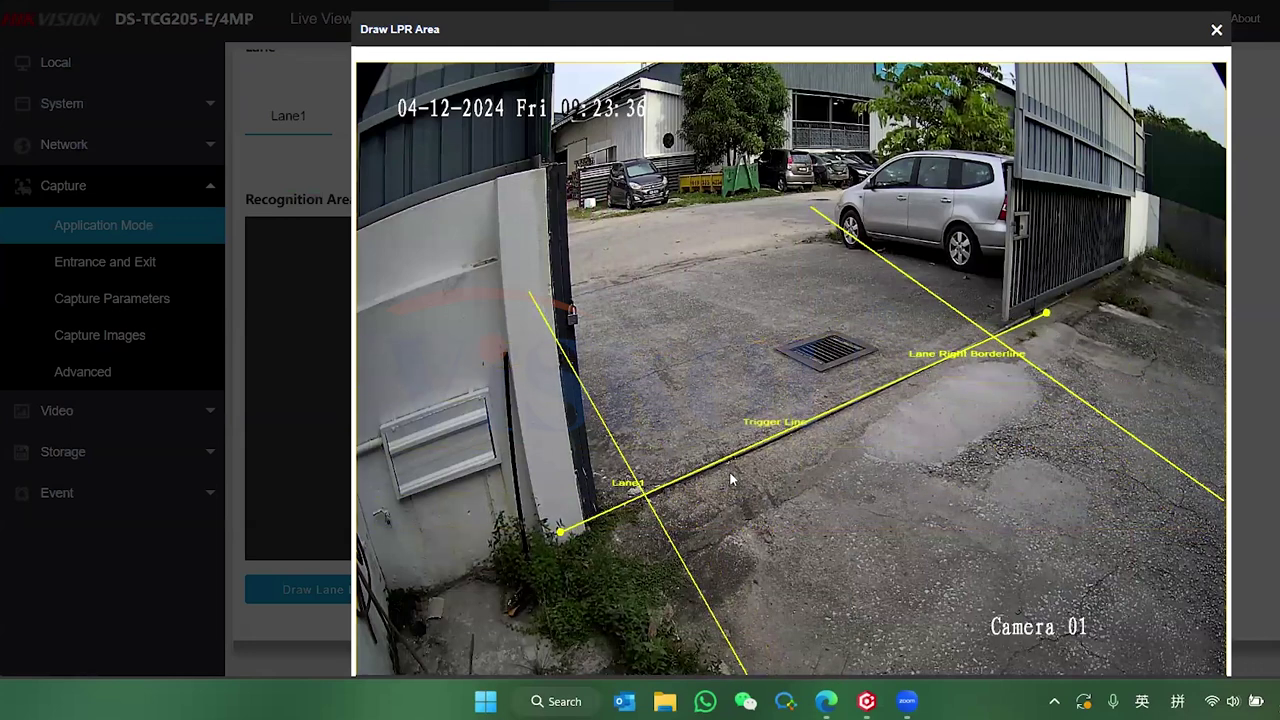
drag(814, 423, 824, 446)
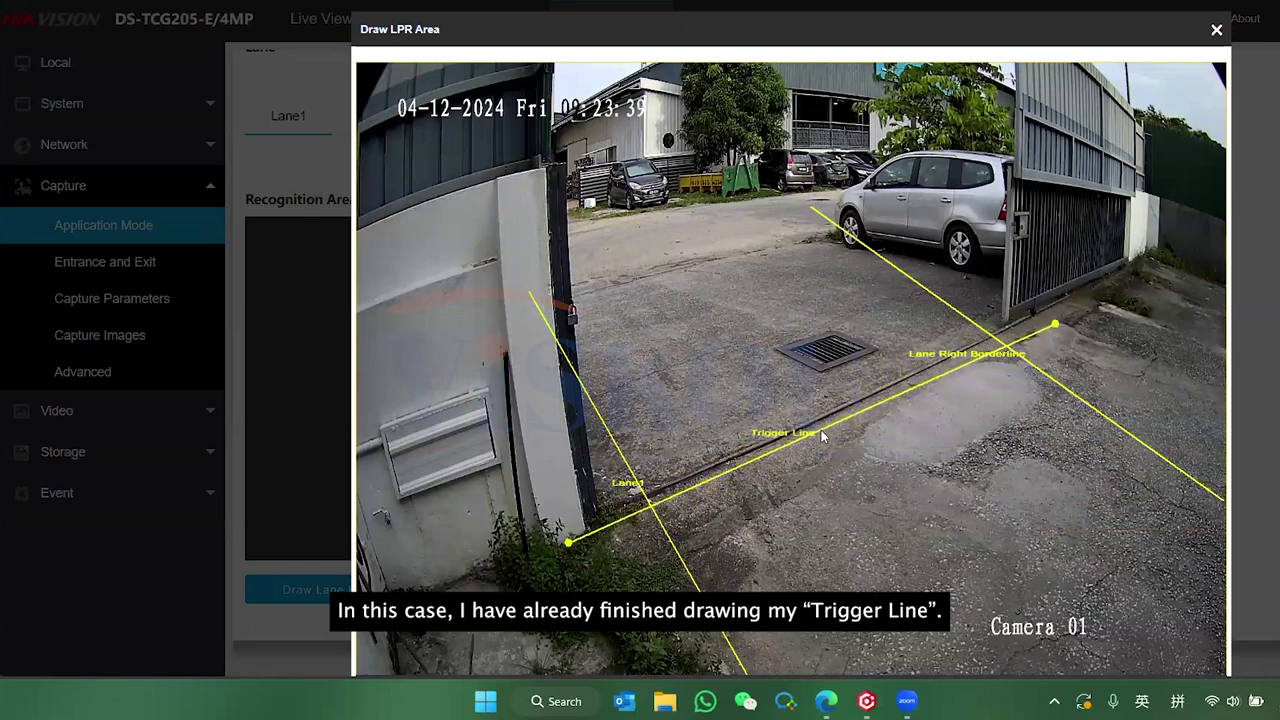
scroll(1064, 421, down, 1)
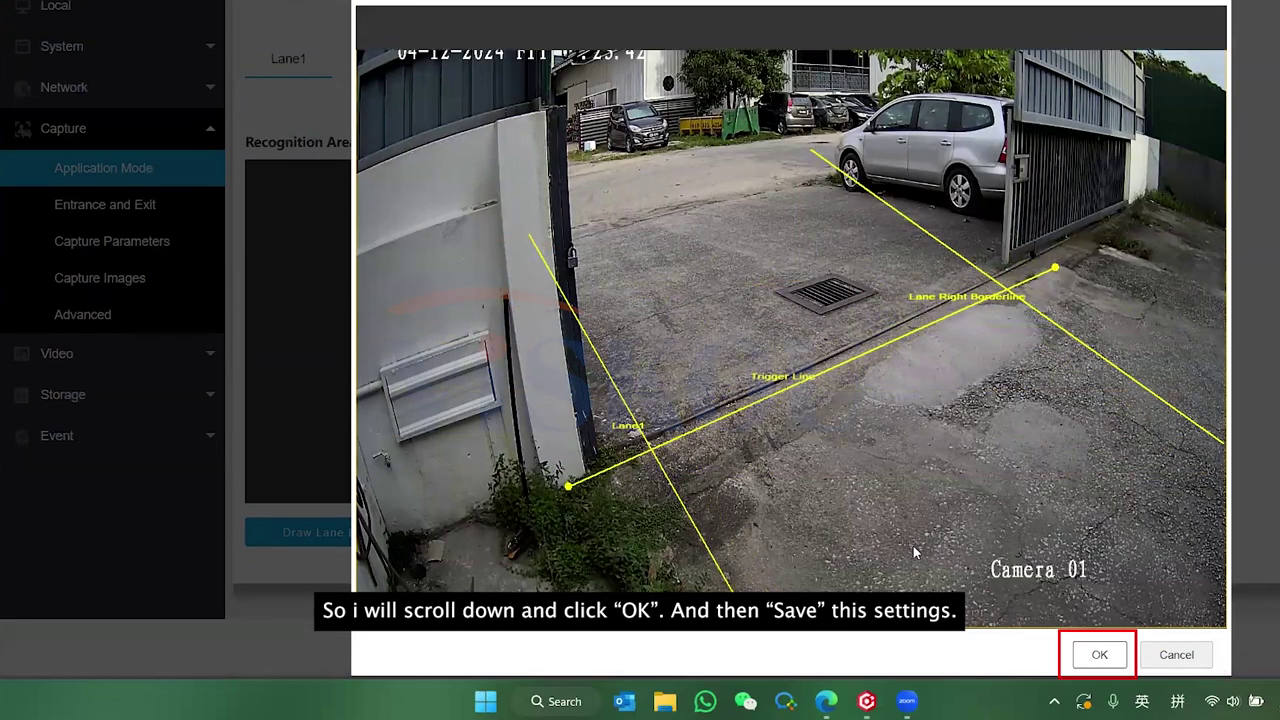
click(1099, 654)
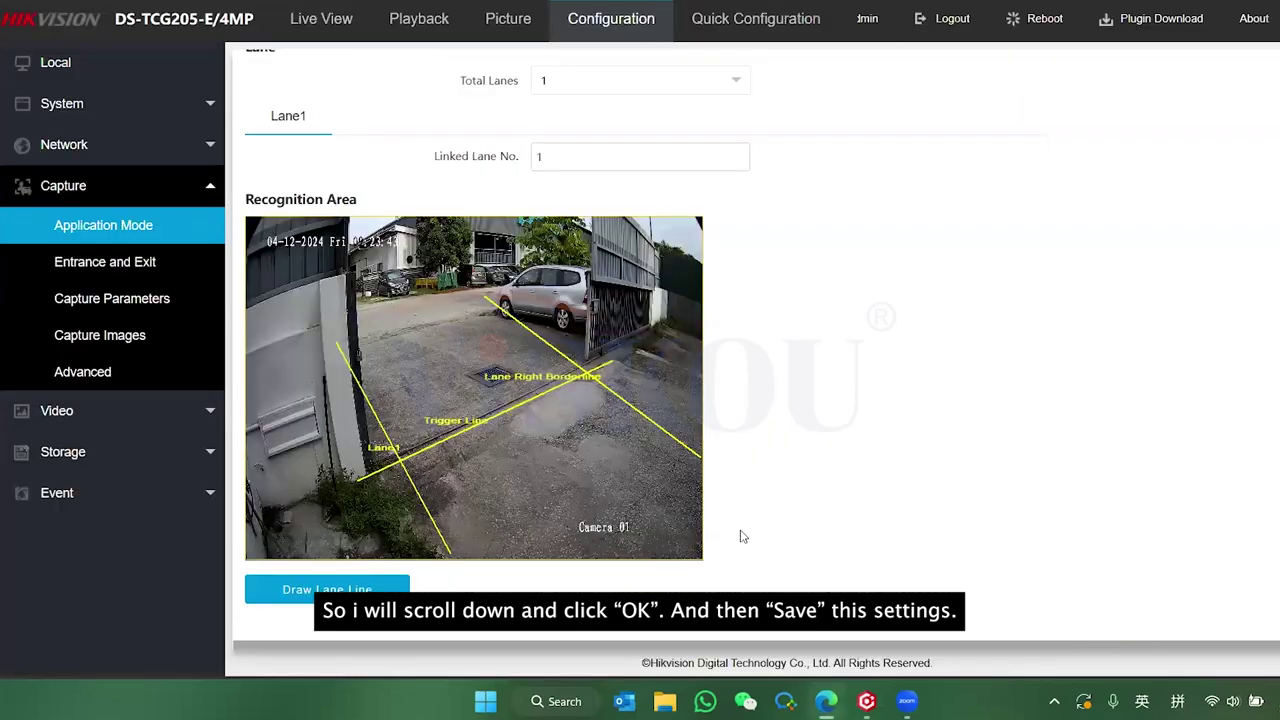
scroll(740, 534, down, 4)
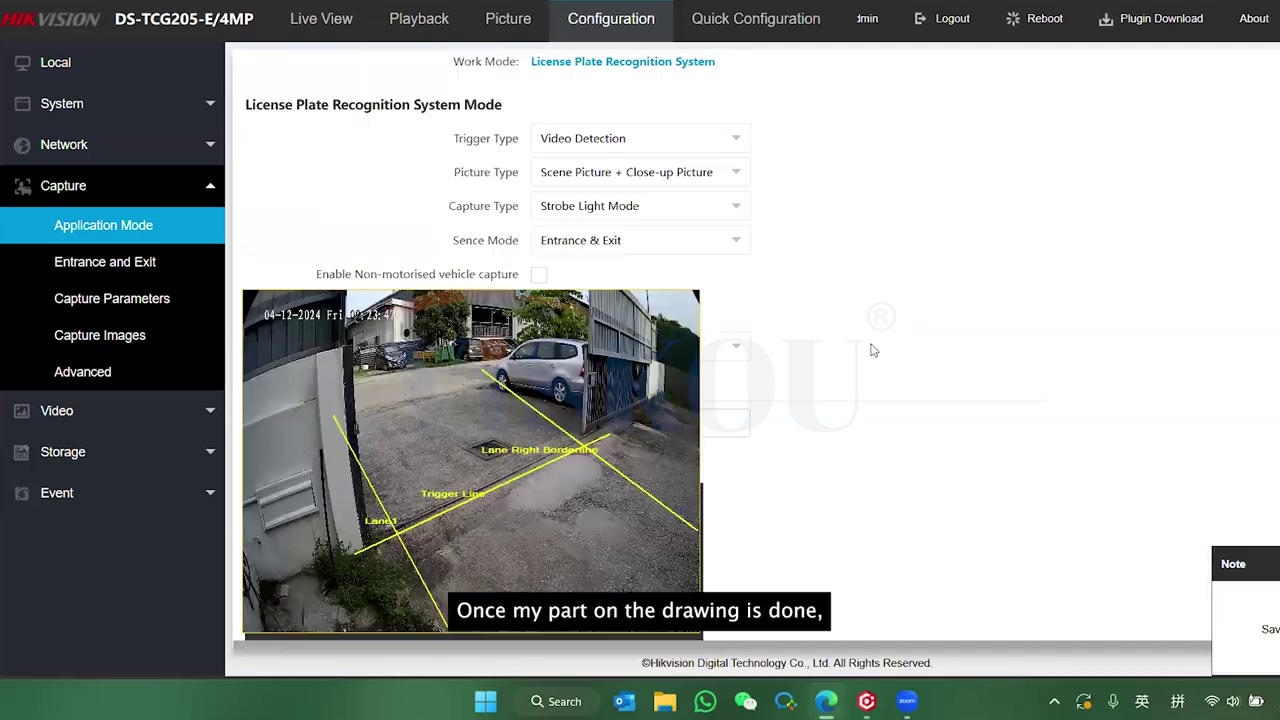
scroll(871, 349, up, 1)
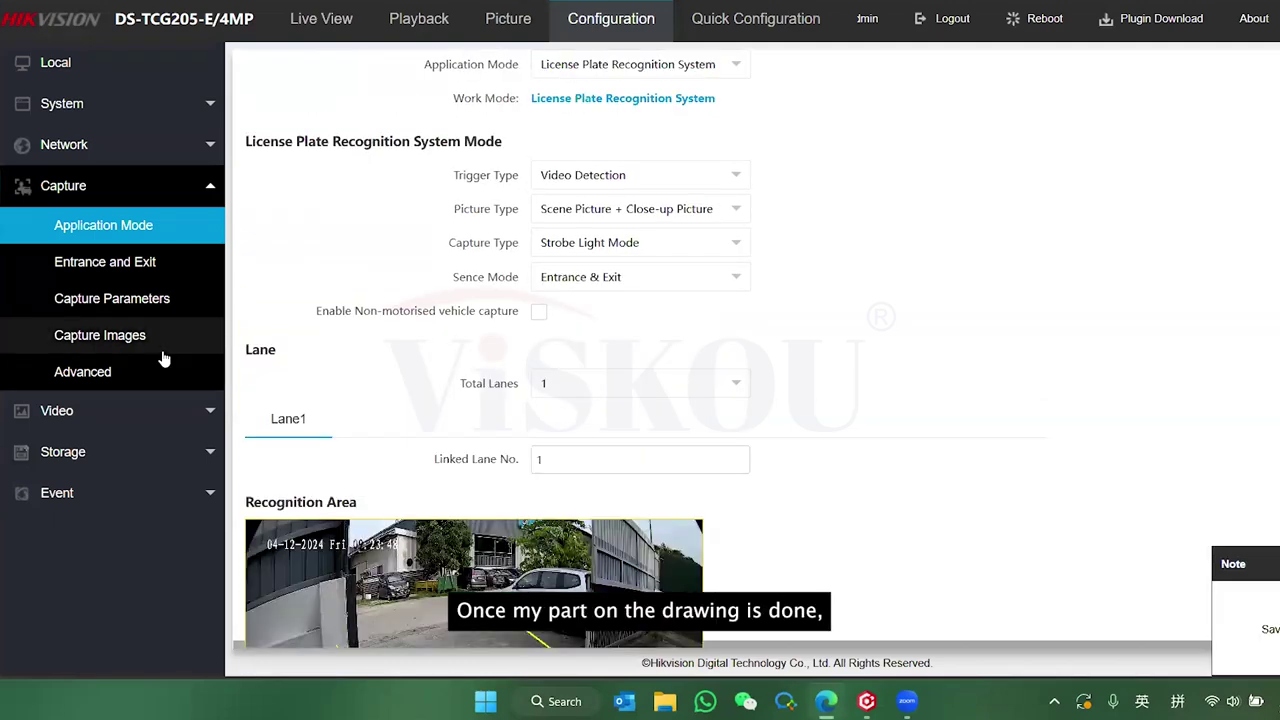
click(147, 265)
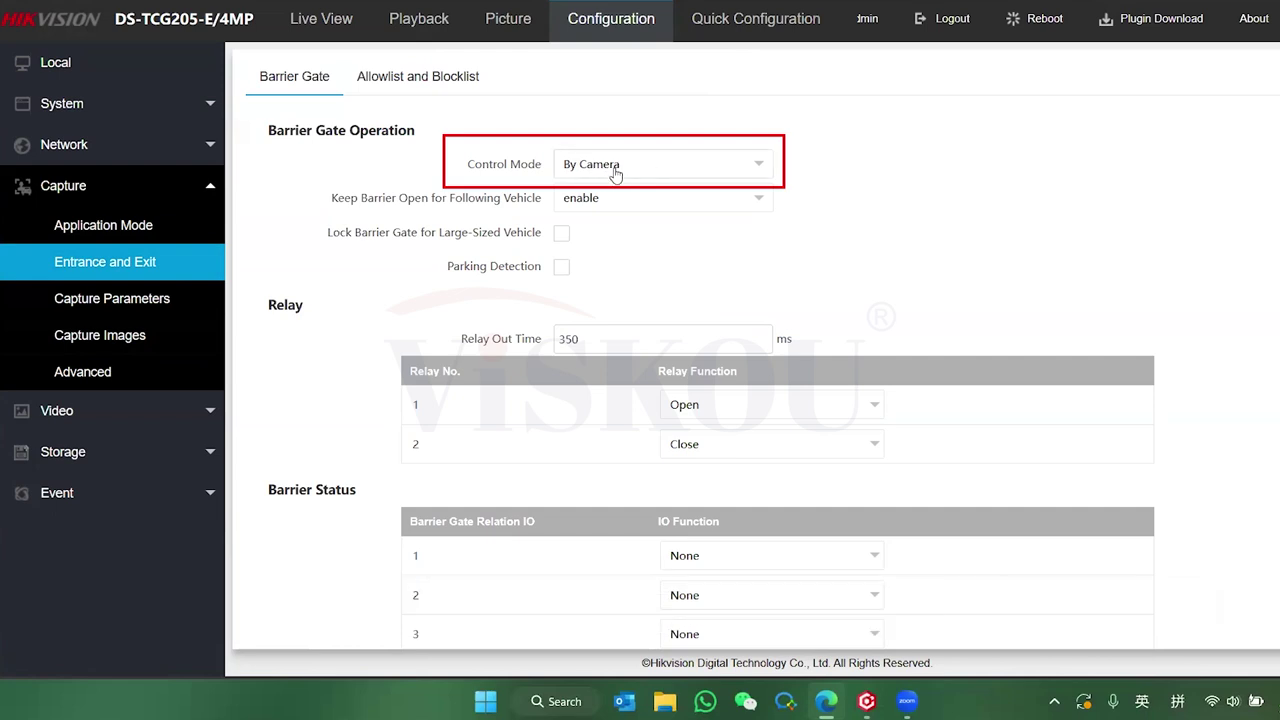
Step: Set barrier gate Control Mode to By Platform, keeping Relay 1 Open and Relay 2 Close
click(380, 84)
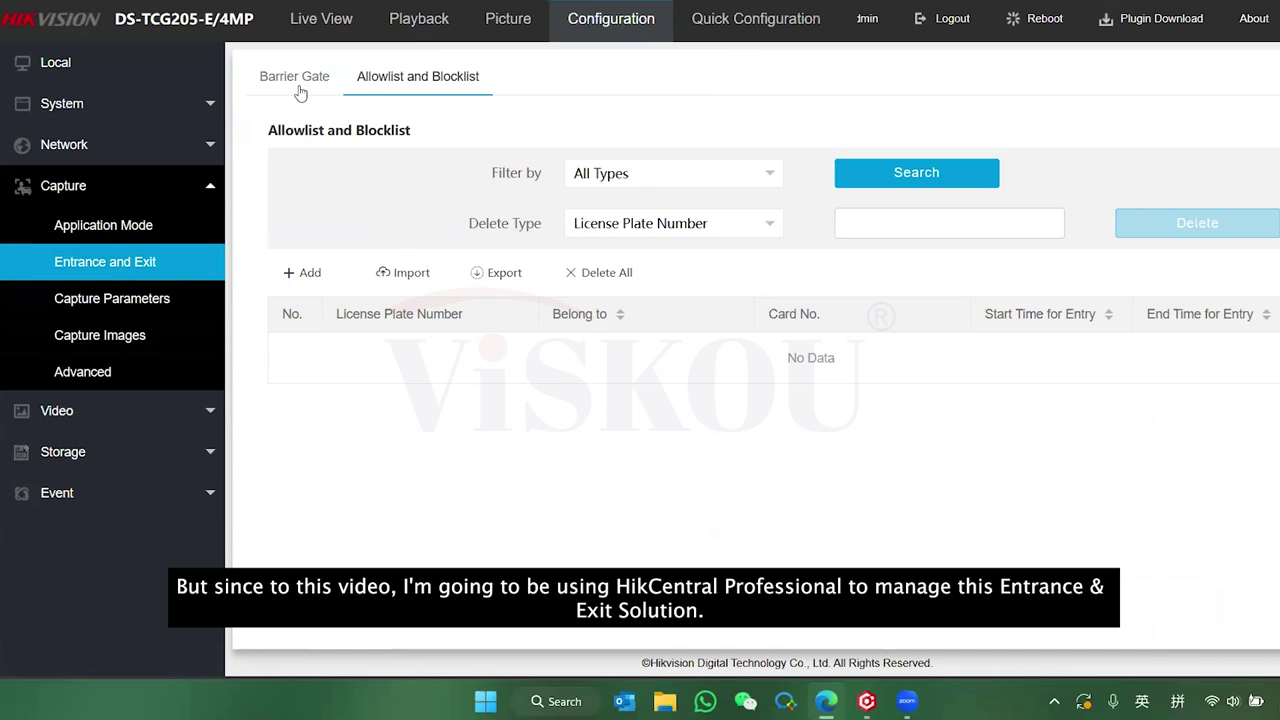
click(300, 92)
click(622, 170)
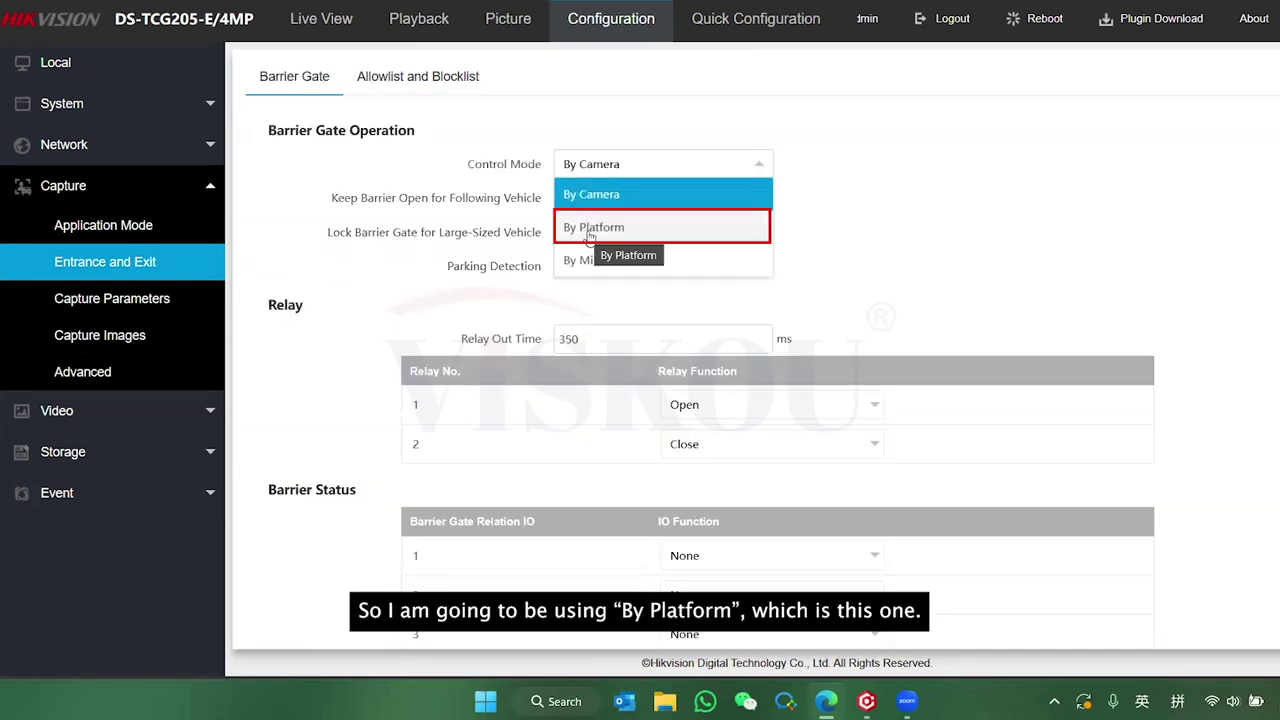
click(590, 232)
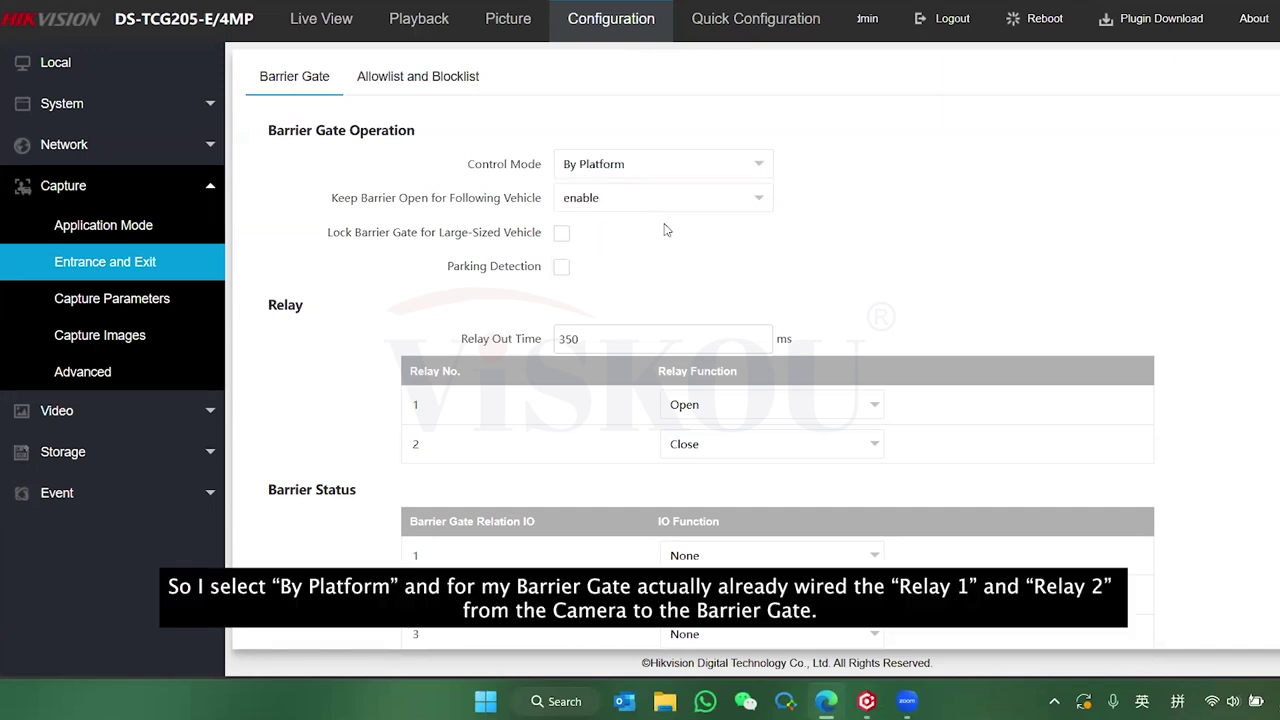
scroll(665, 230, down, 1)
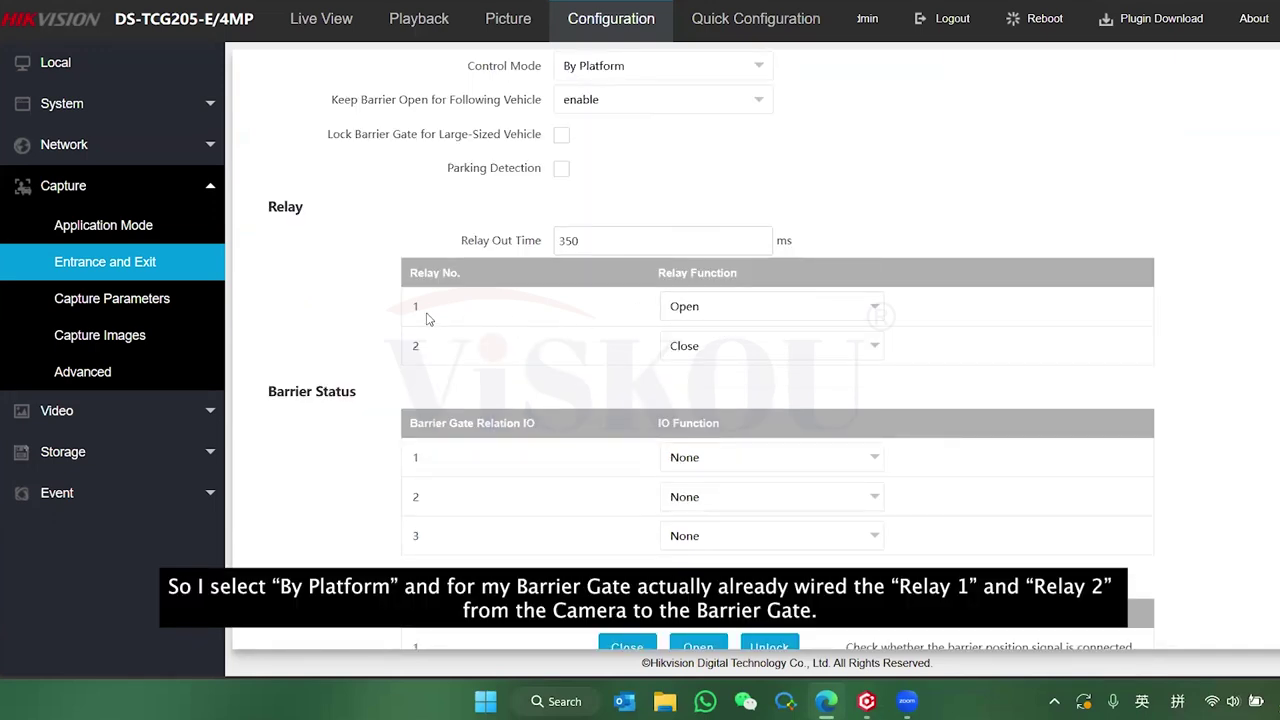
click(724, 318)
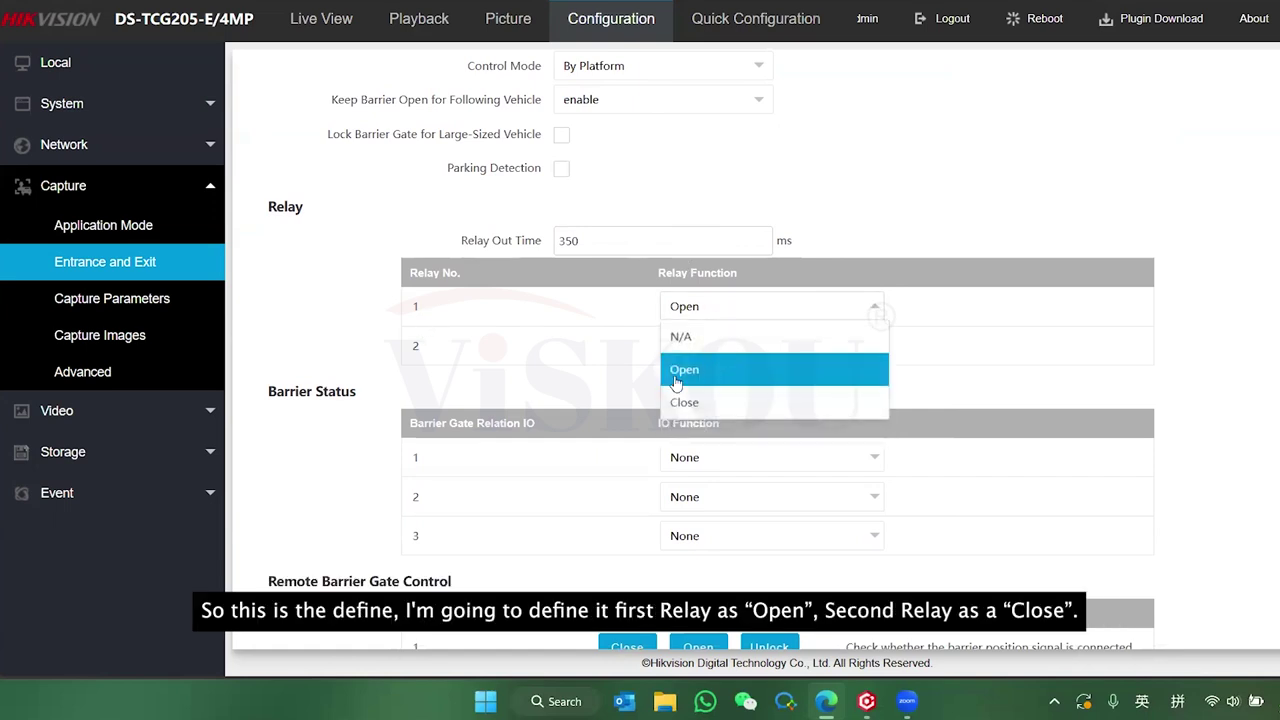
click(558, 372)
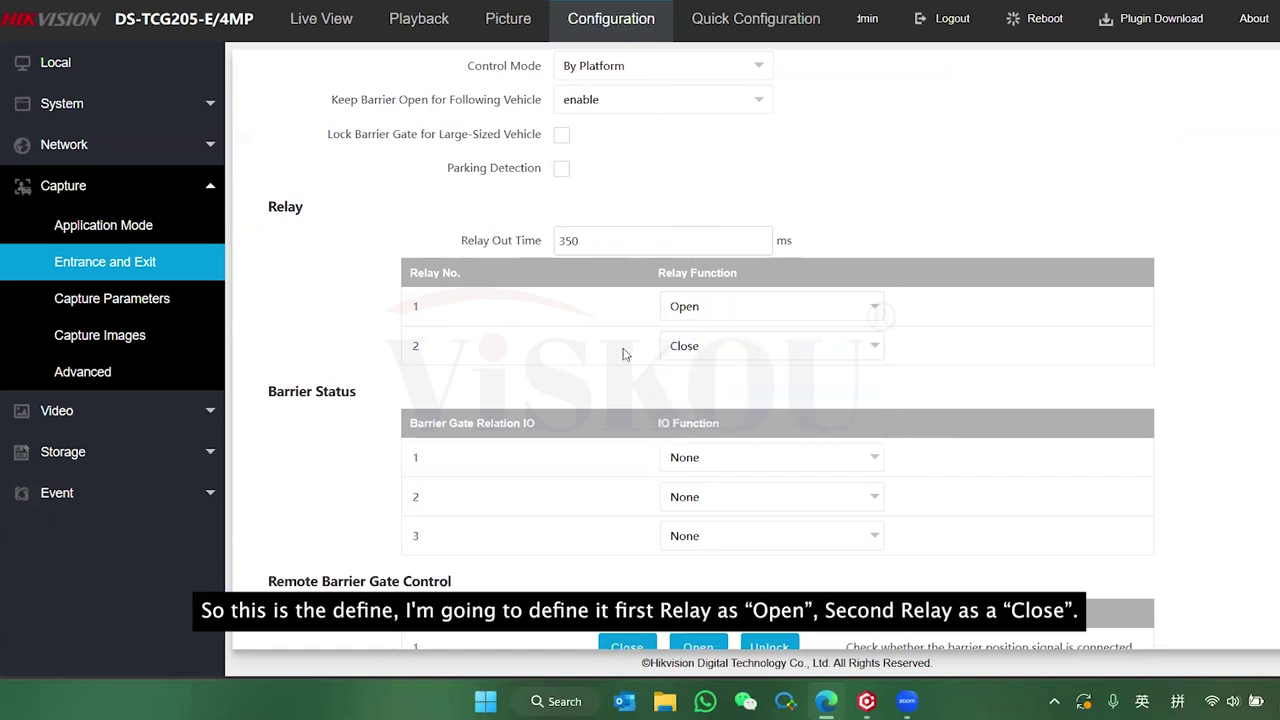
scroll(545, 375, down, 1)
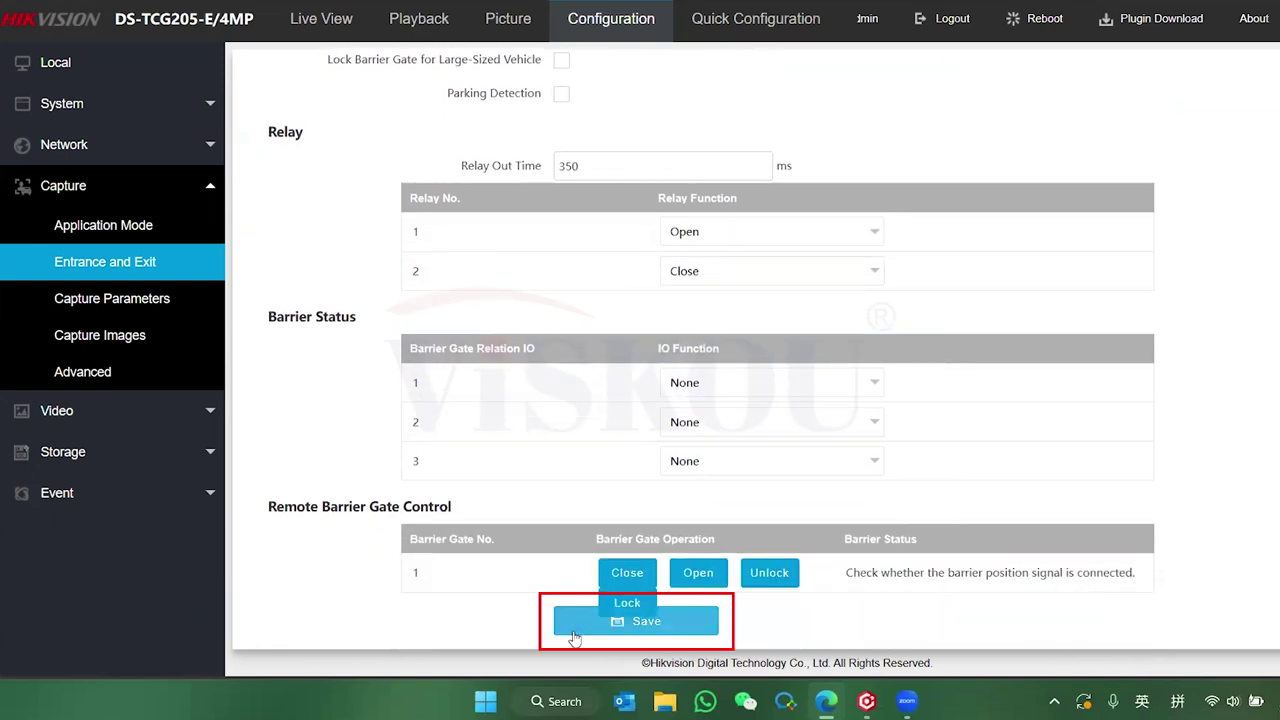
scroll(633, 361, up, 3)
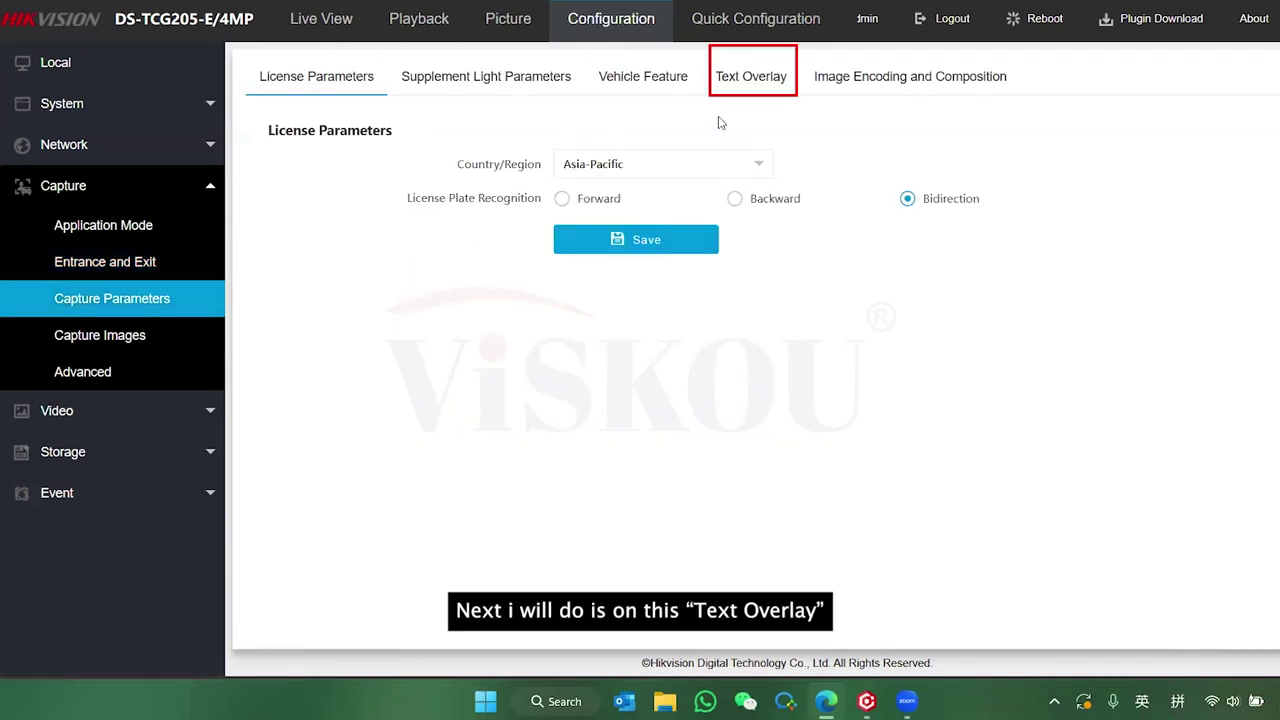
Step: Enable picture text overlay with Plate Number and Capture Time, and save
click(747, 80)
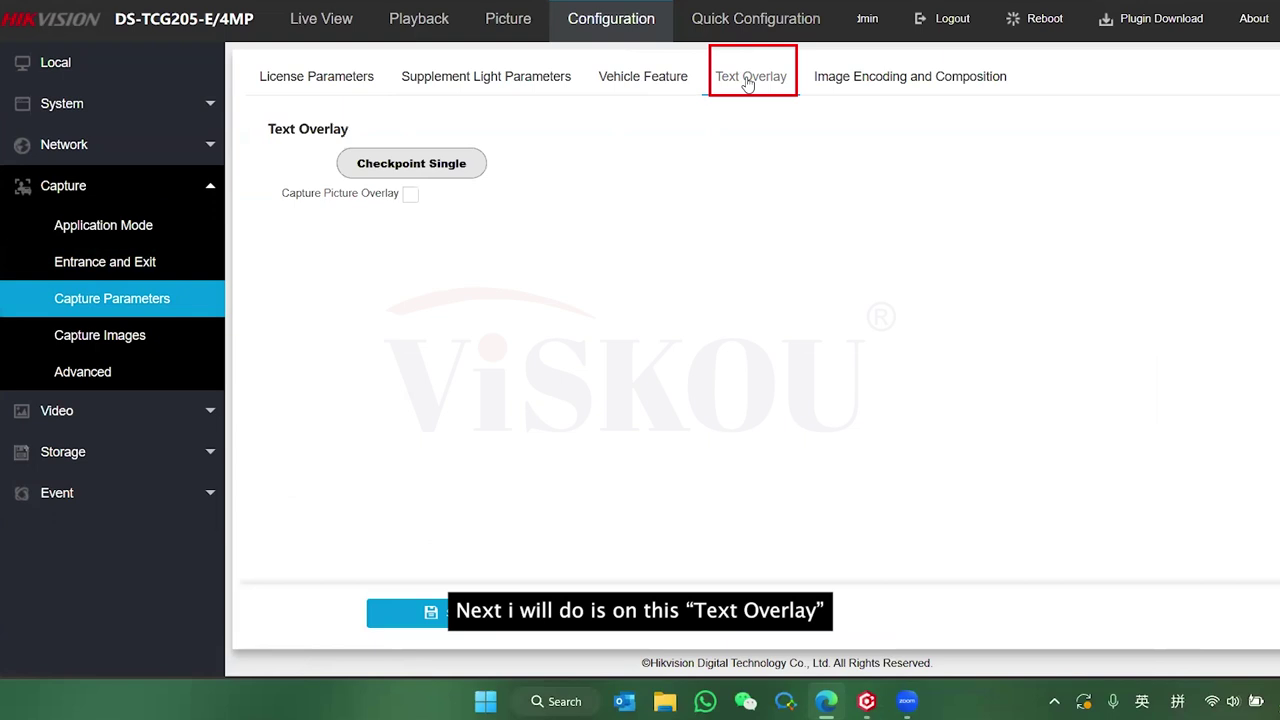
click(410, 194)
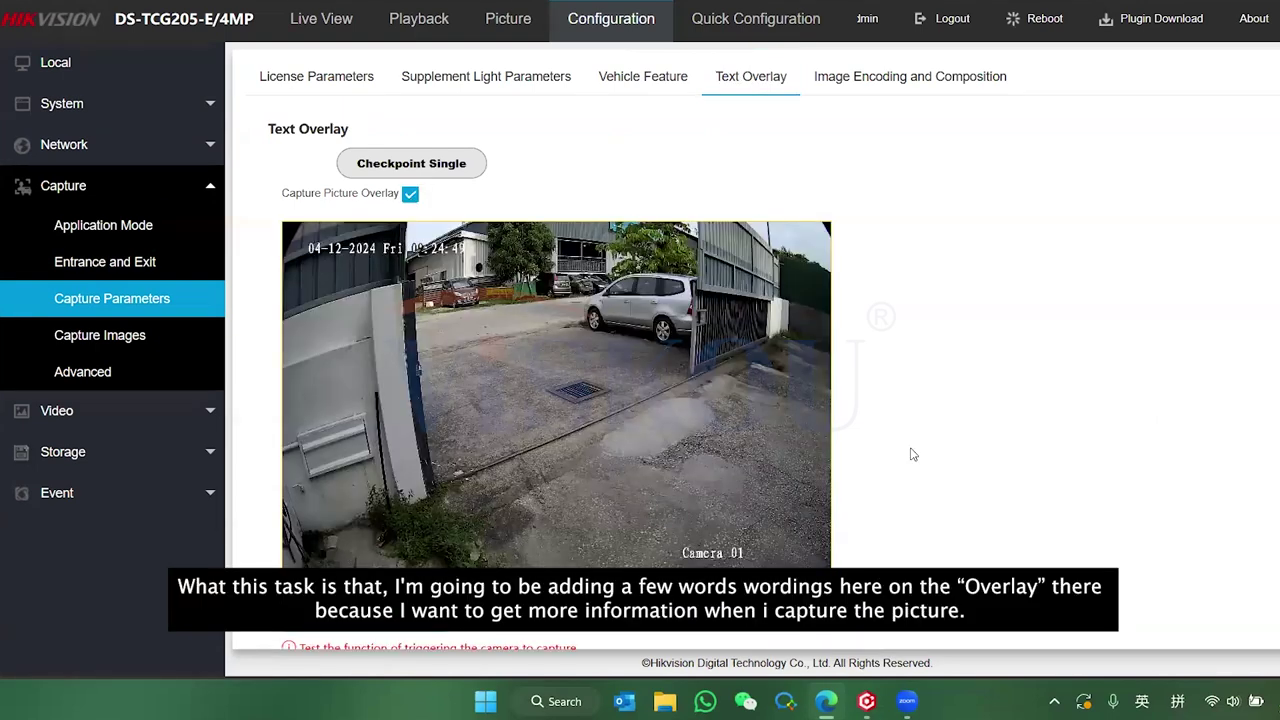
scroll(300, 462, down, 1)
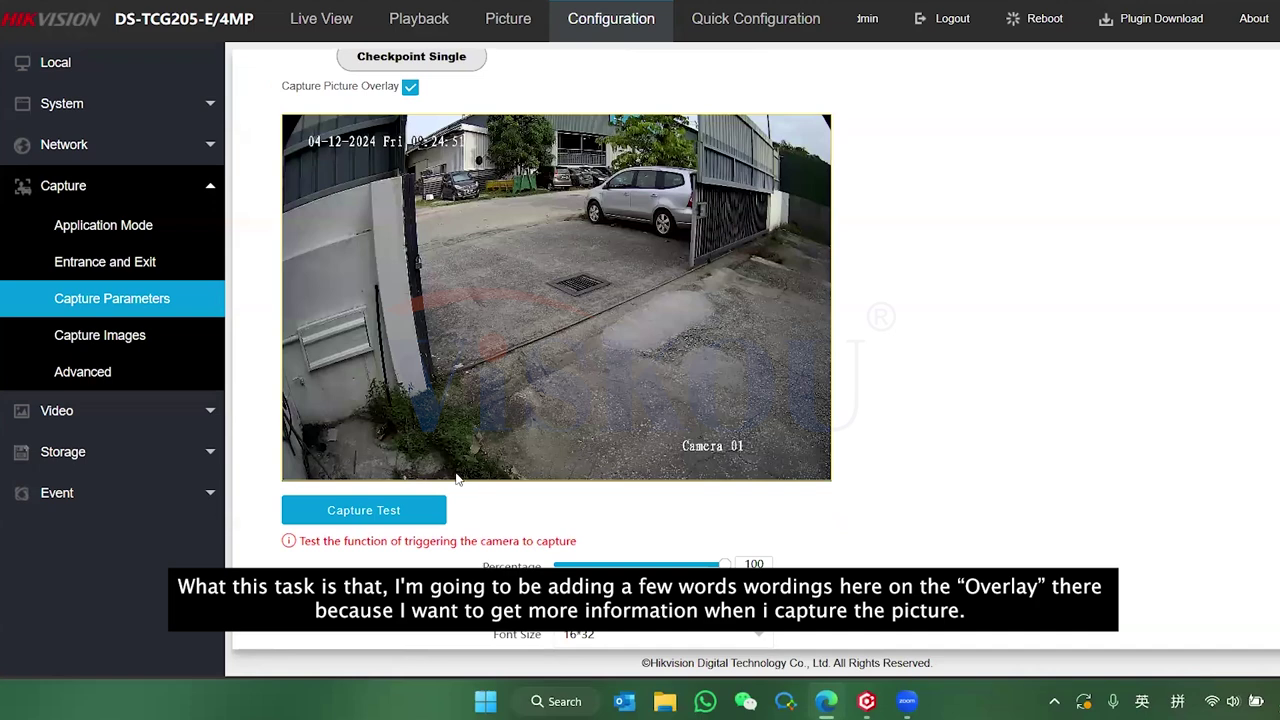
scroll(966, 514, down, 3)
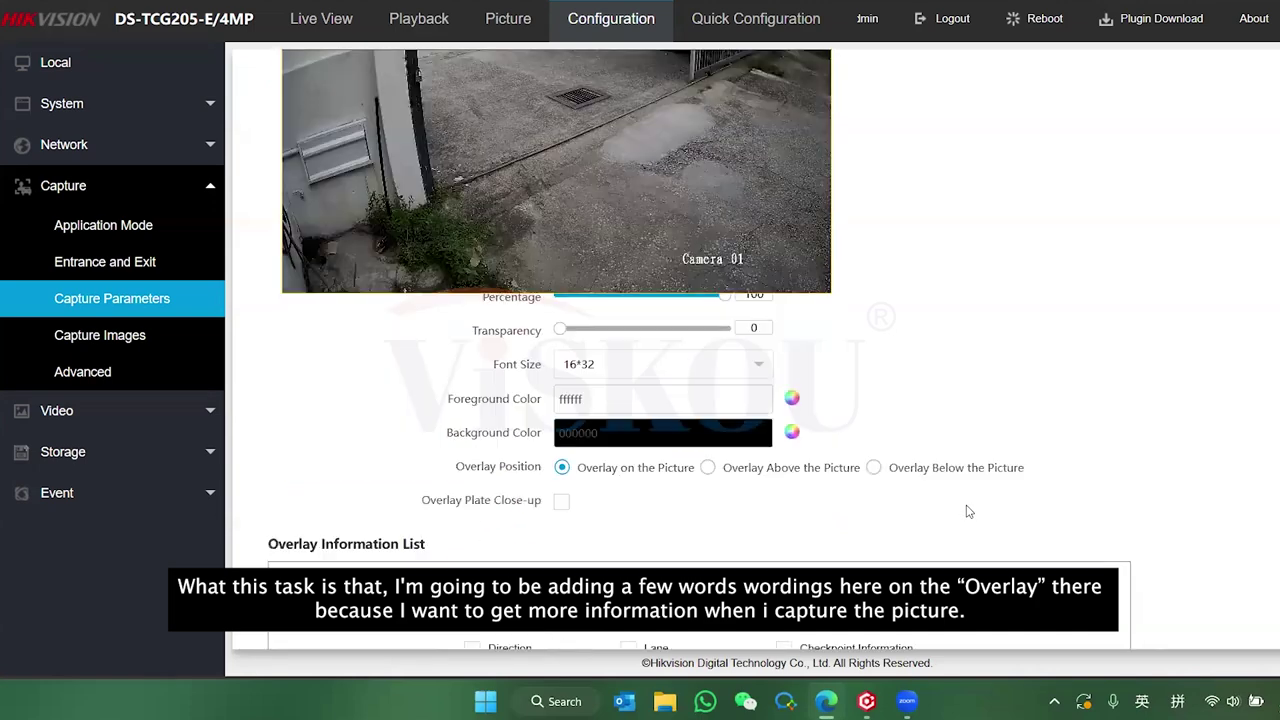
scroll(966, 512, down, 2)
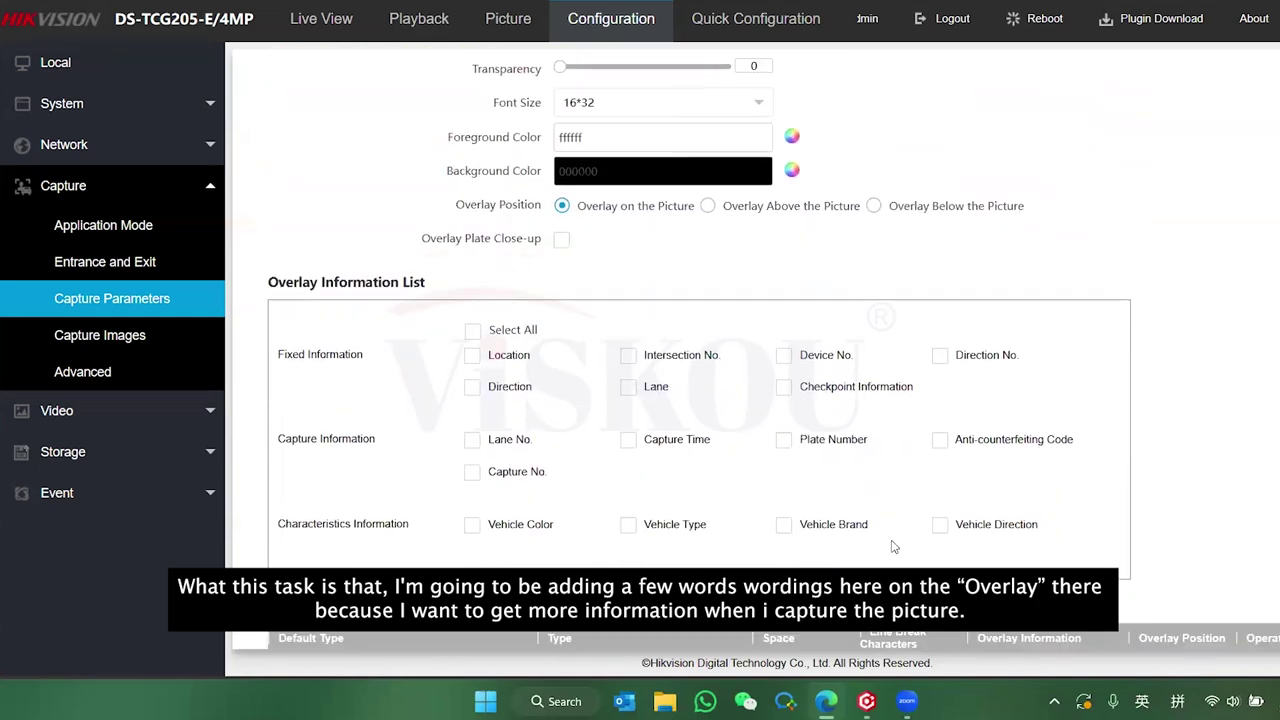
click(785, 445)
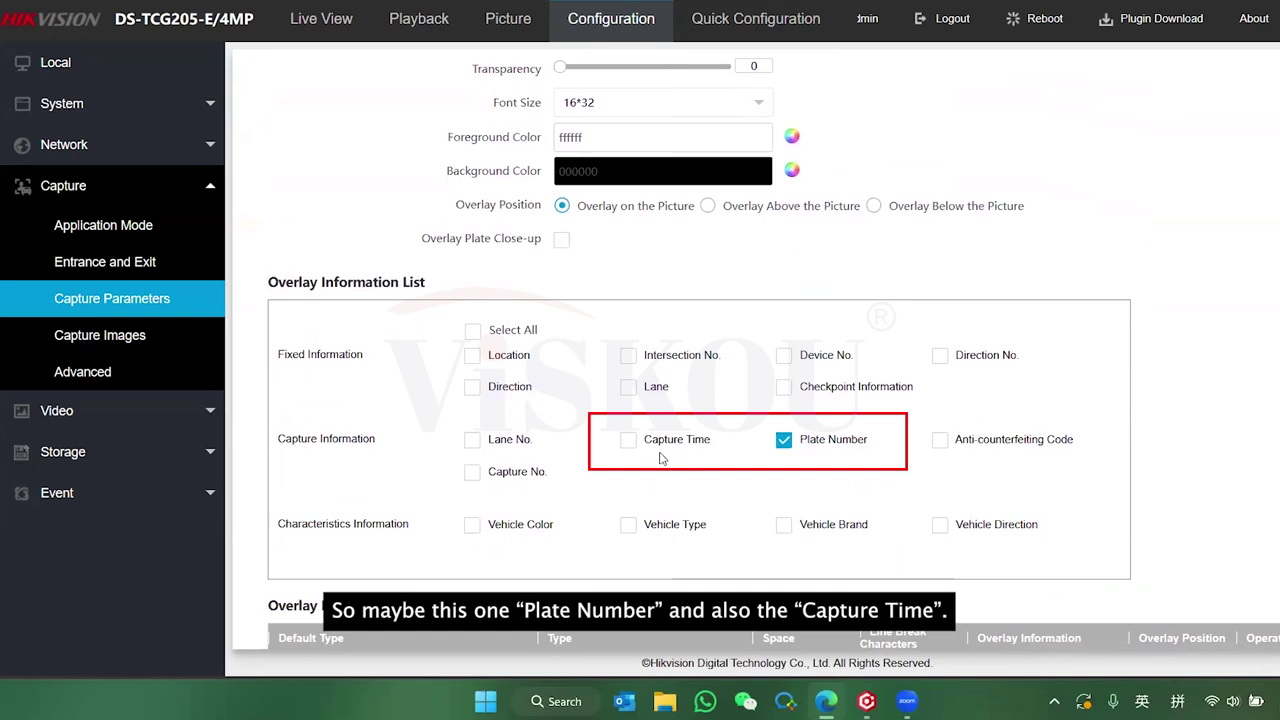
click(627, 446)
scroll(1156, 455, down, 1)
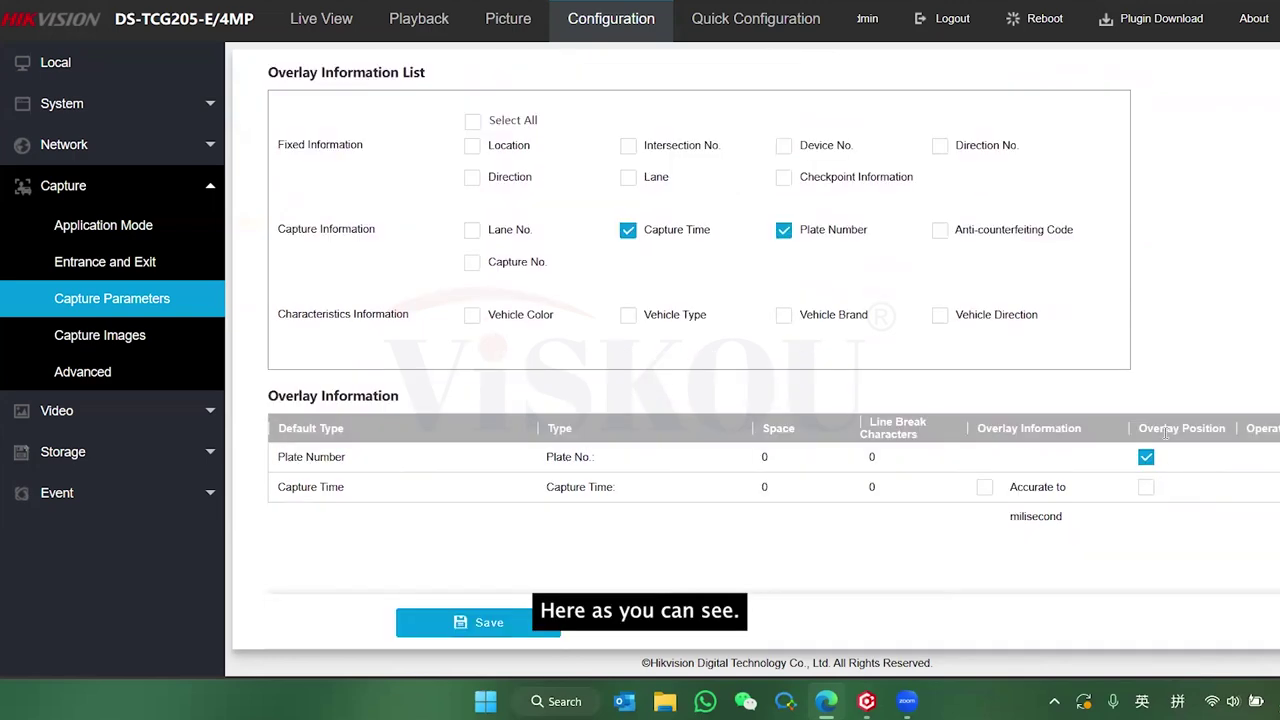
scroll(1157, 401, up, 5)
scroll(468, 414, down, 7)
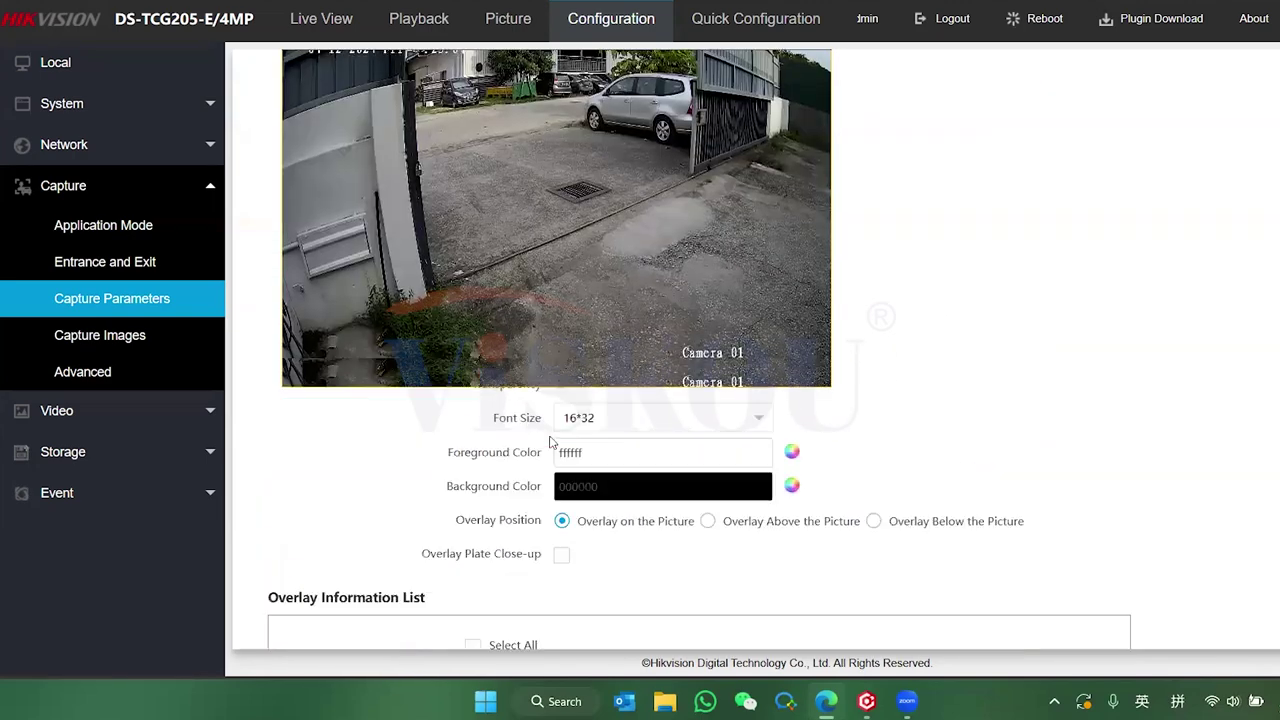
click(490, 622)
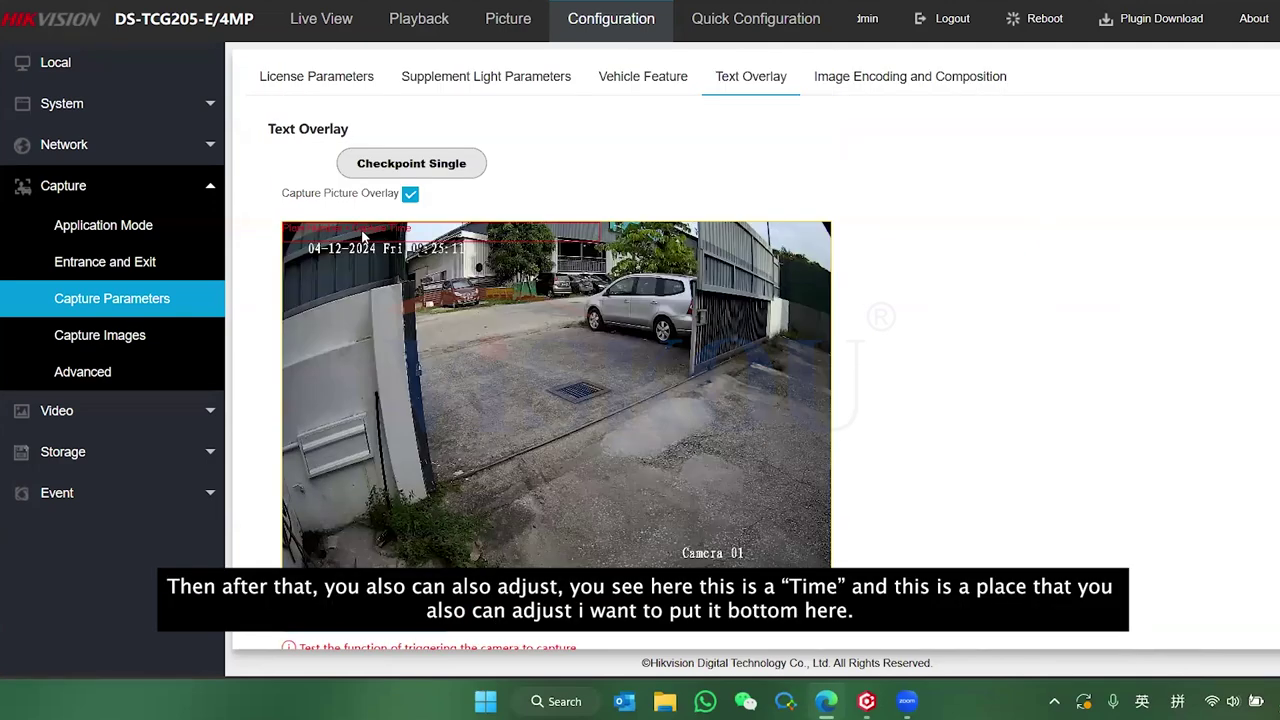
Step: Move the time overlay to the bottom of the picture and save the layout
drag(341, 236, 348, 565)
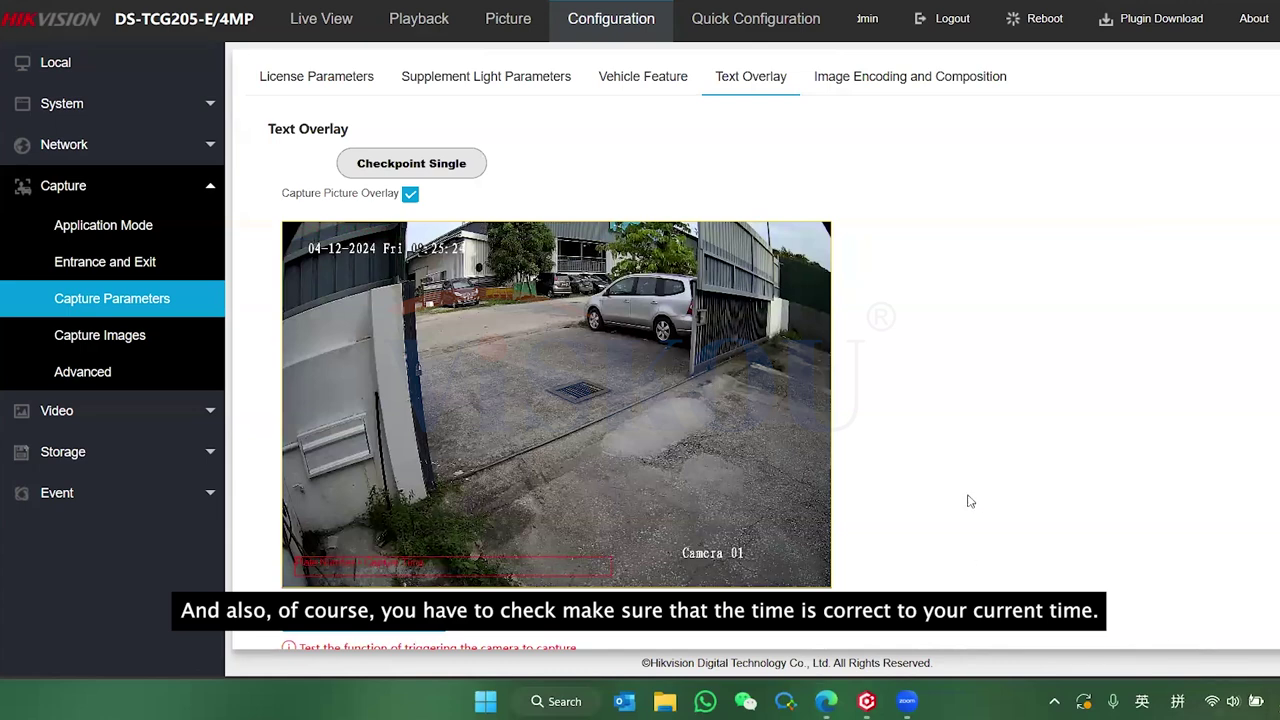
scroll(975, 505, down, 3)
scroll(353, 652, down, 5)
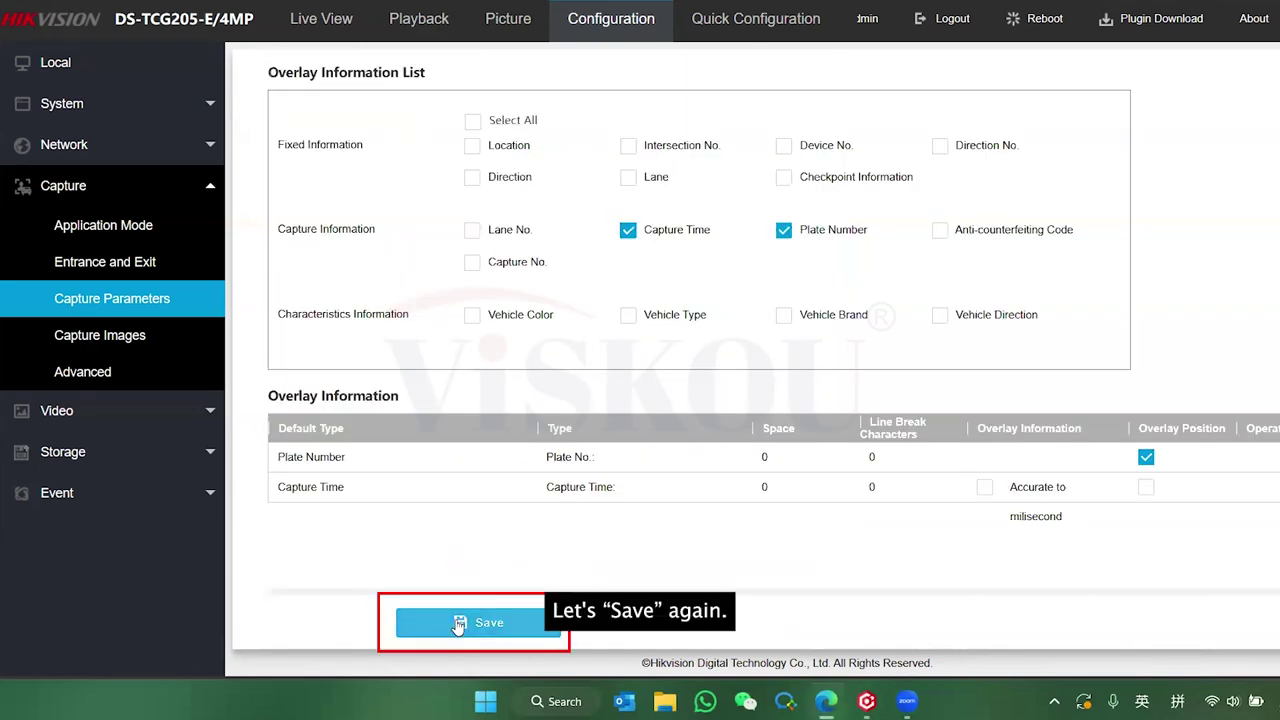
click(459, 625)
click(100, 335)
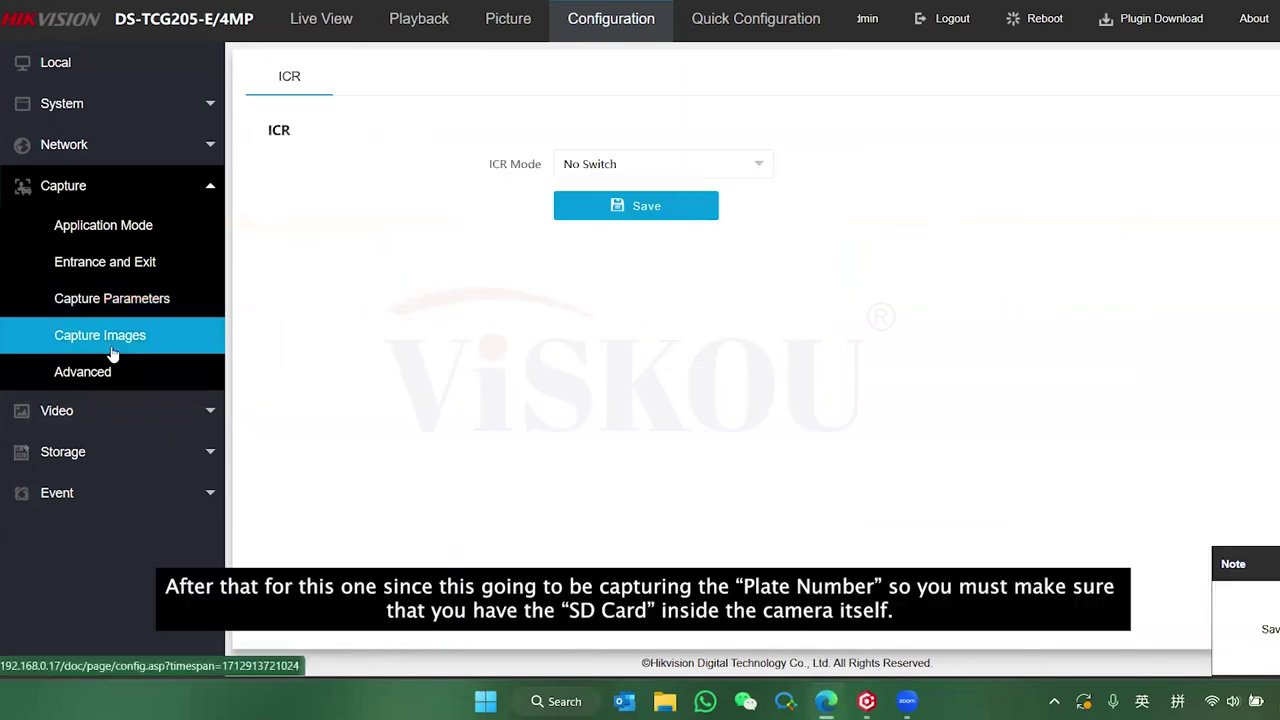
Step: Review the camera parameters, the 100% SD card capture quota, the recording schedule and the event exceptions
click(120, 428)
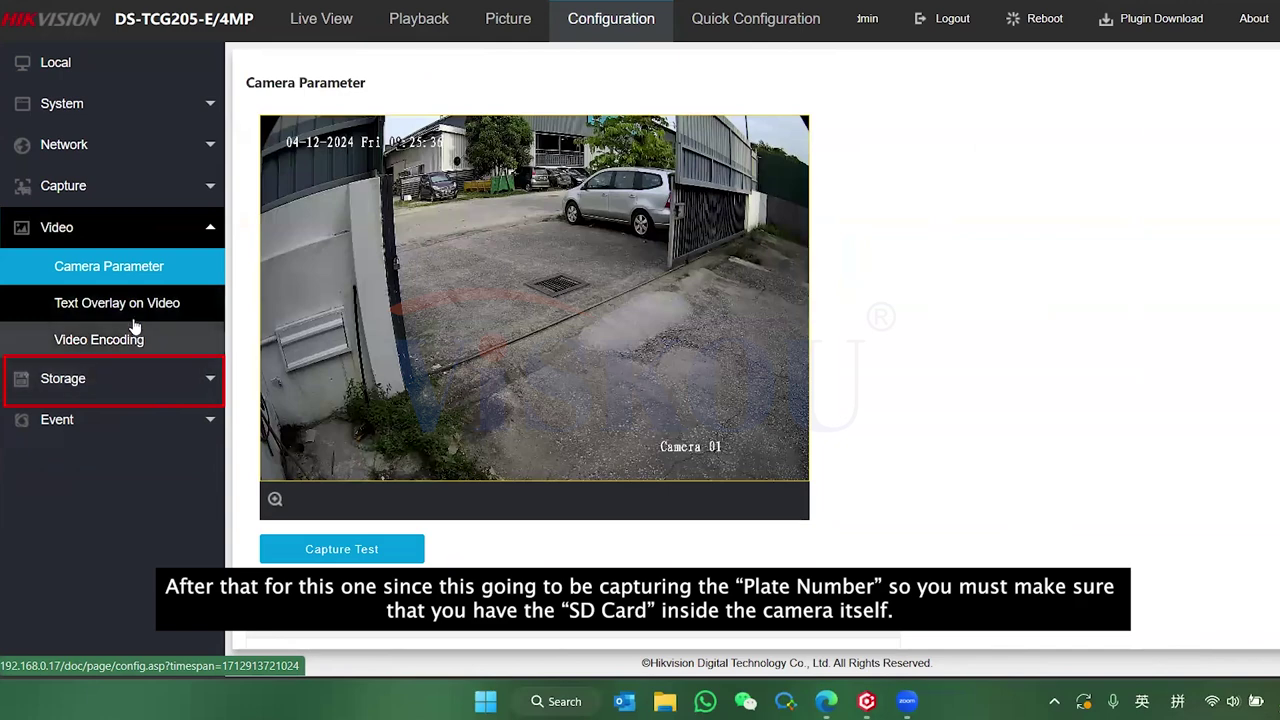
click(126, 376)
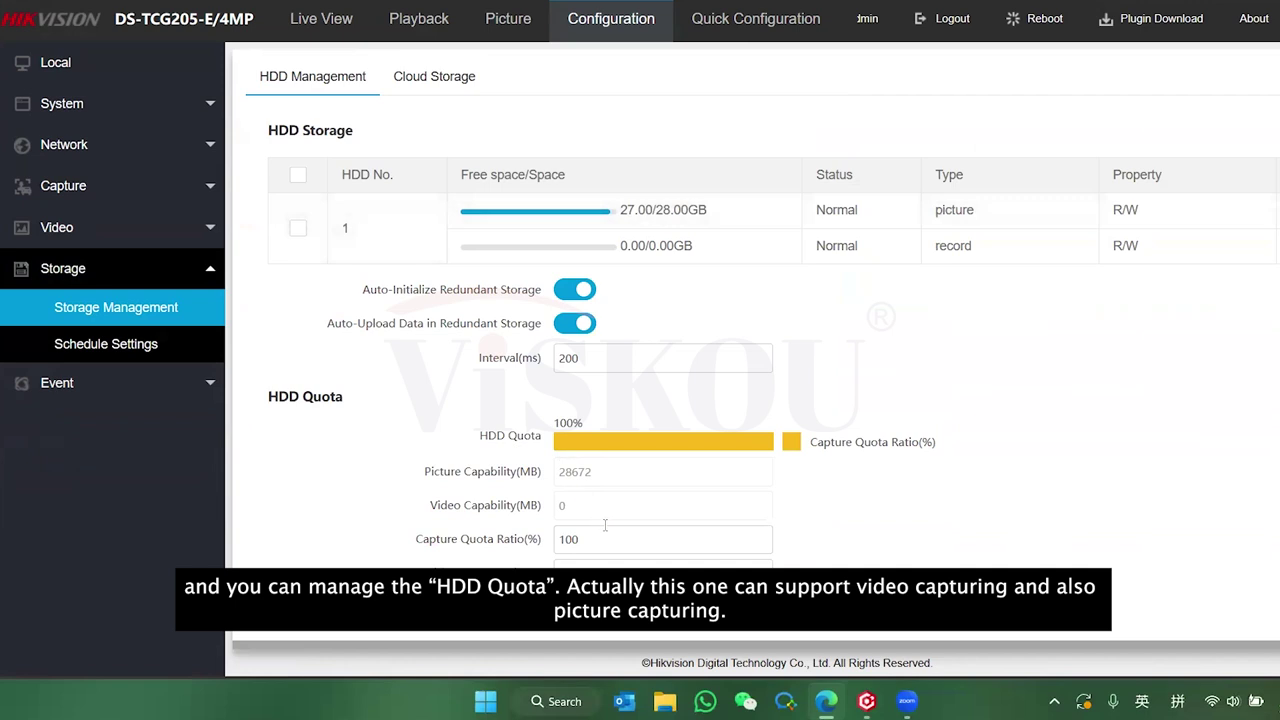
scroll(605, 525, down, 1)
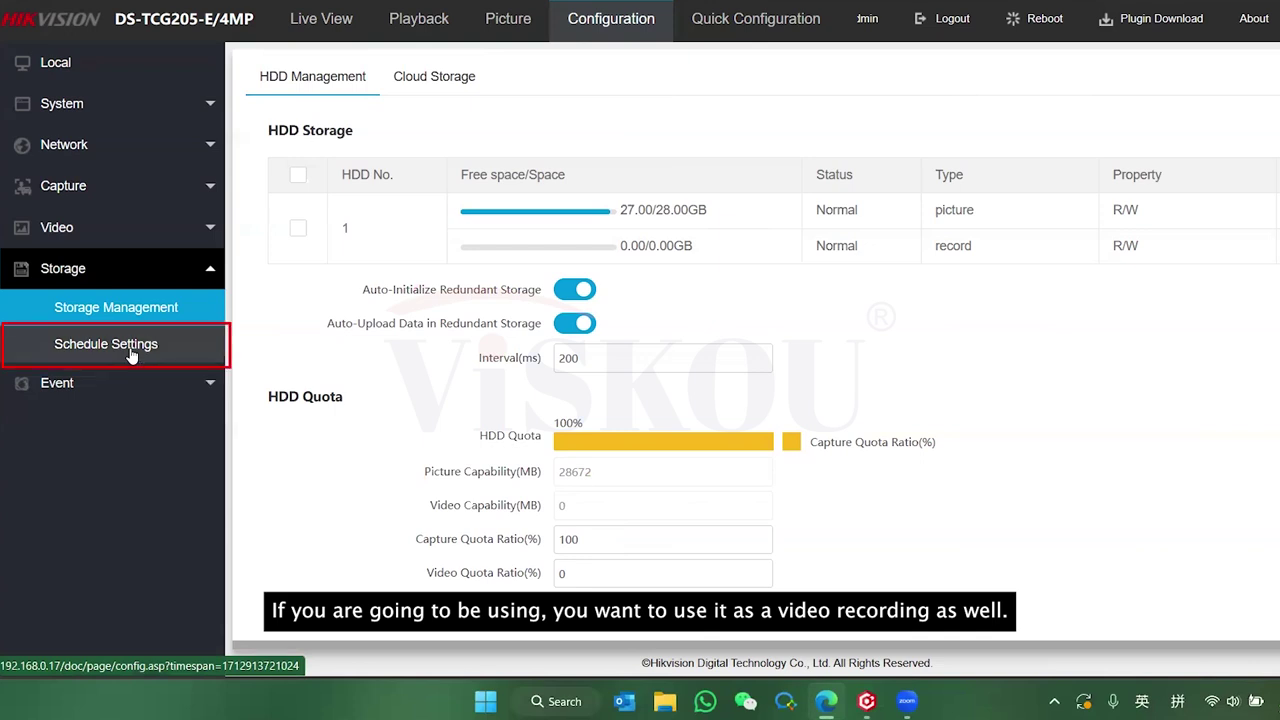
click(130, 354)
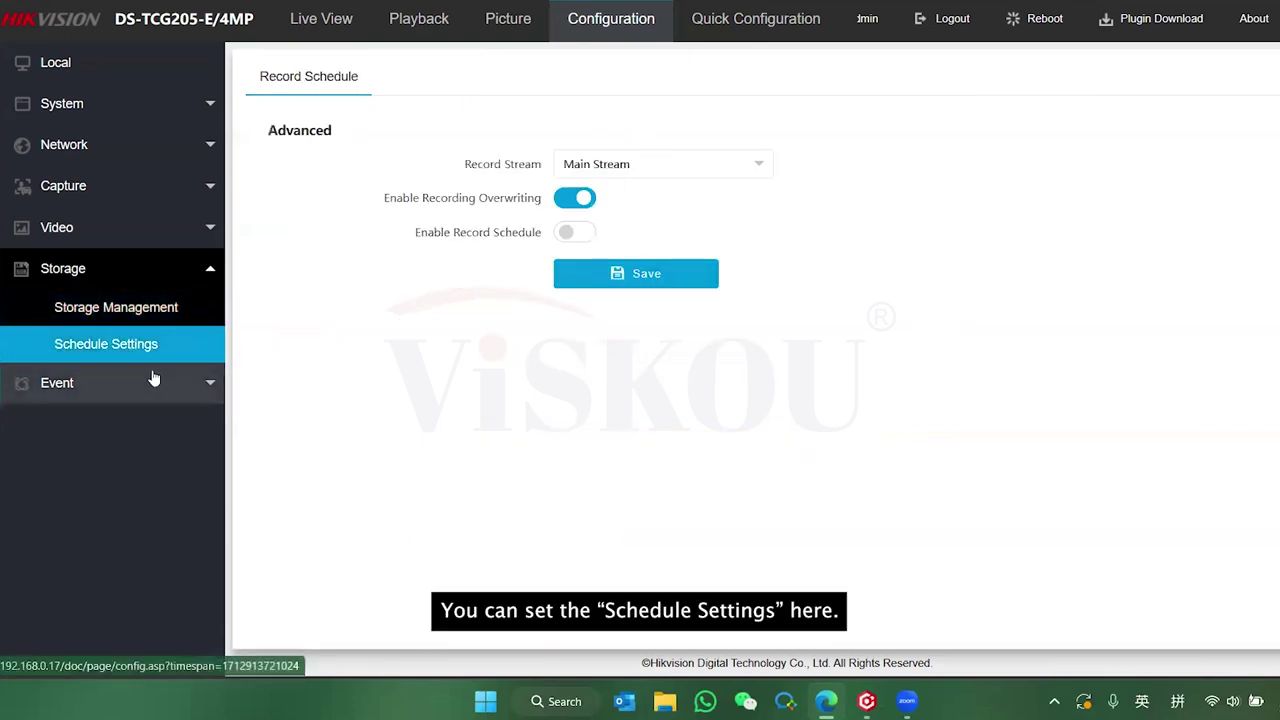
click(125, 382)
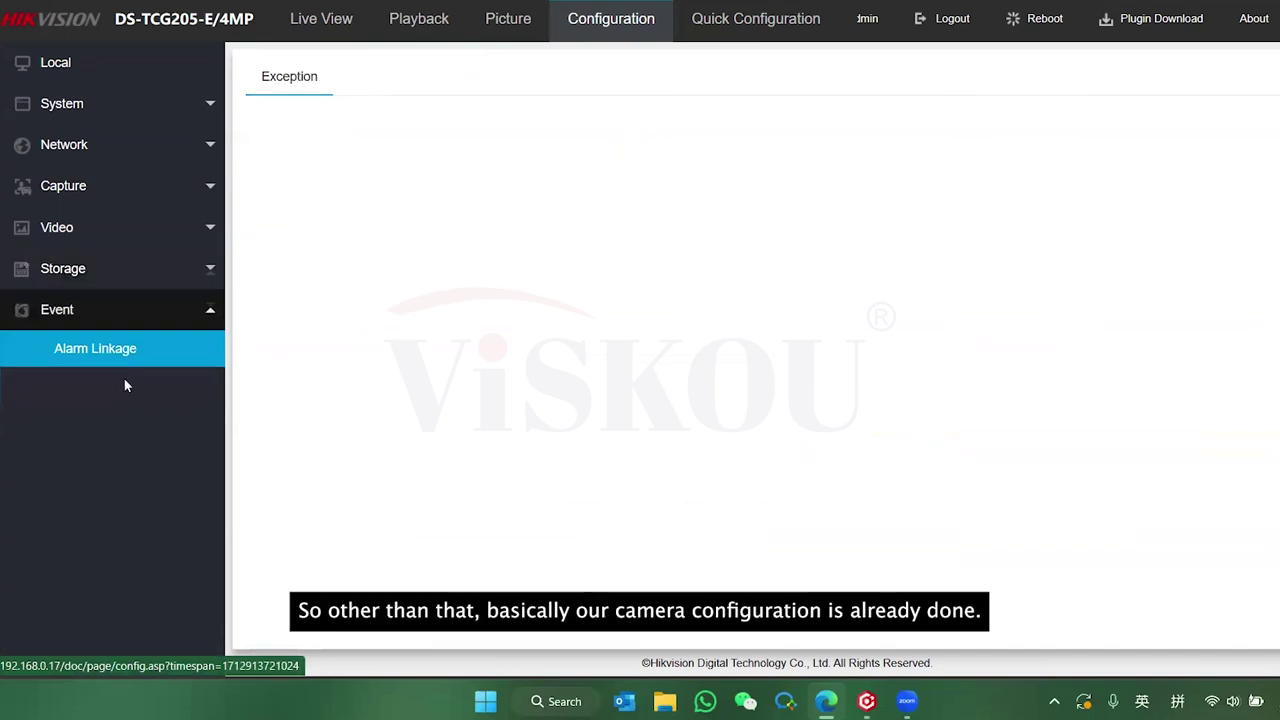
click(110, 226)
Step: Open the LED Test Tool V2.01C 'How to set parameters for display screening' PDF in the portal's How to folder
click(113, 304)
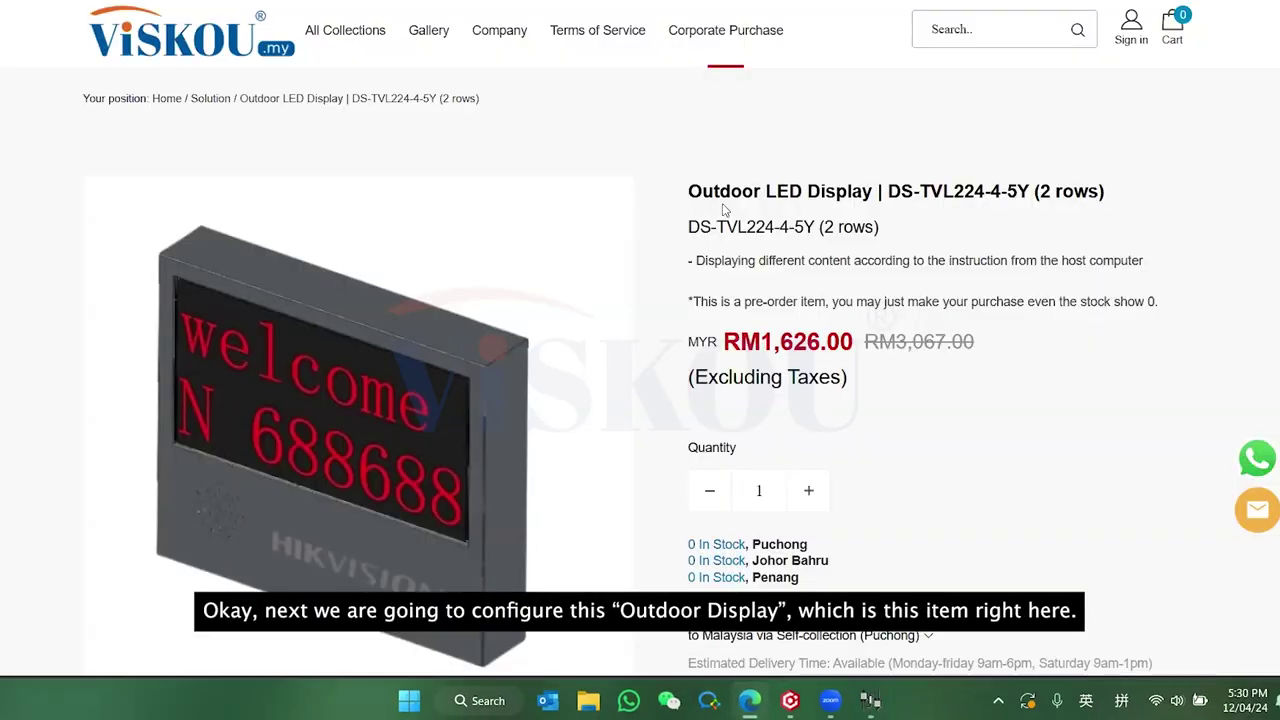
scroll(724, 208, down, 1)
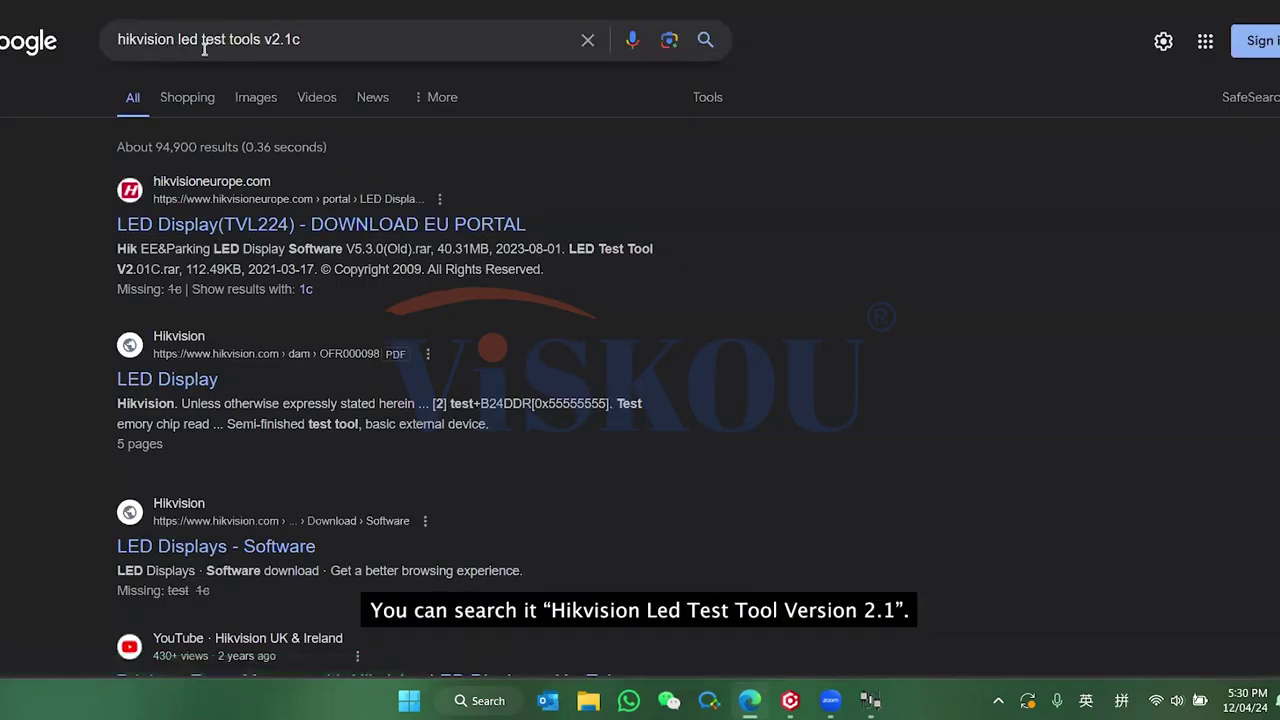
click(257, 226)
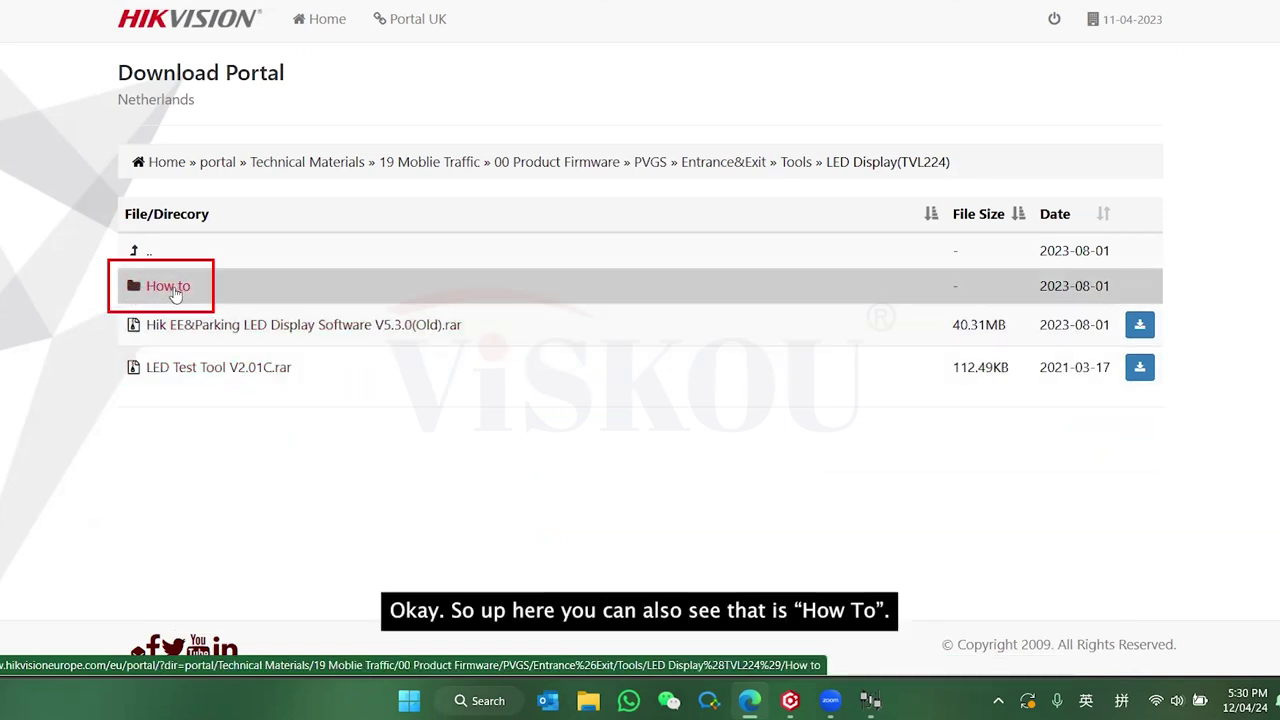
click(172, 288)
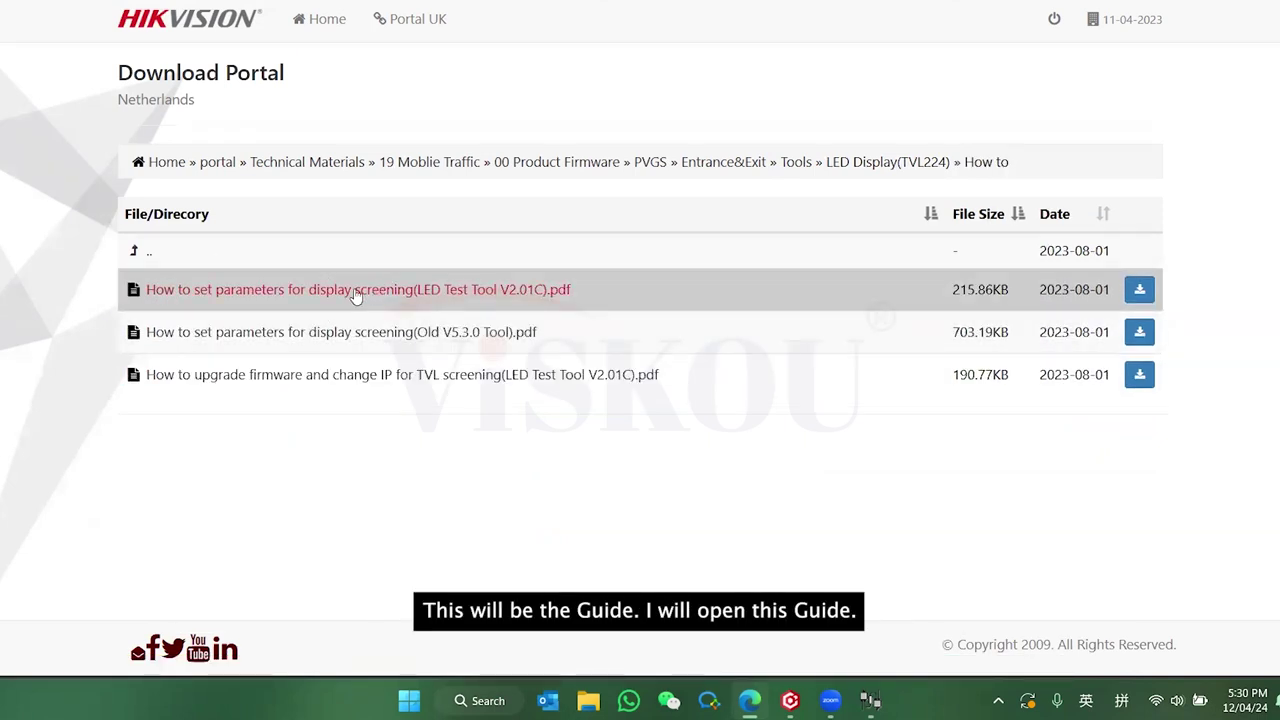
click(354, 290)
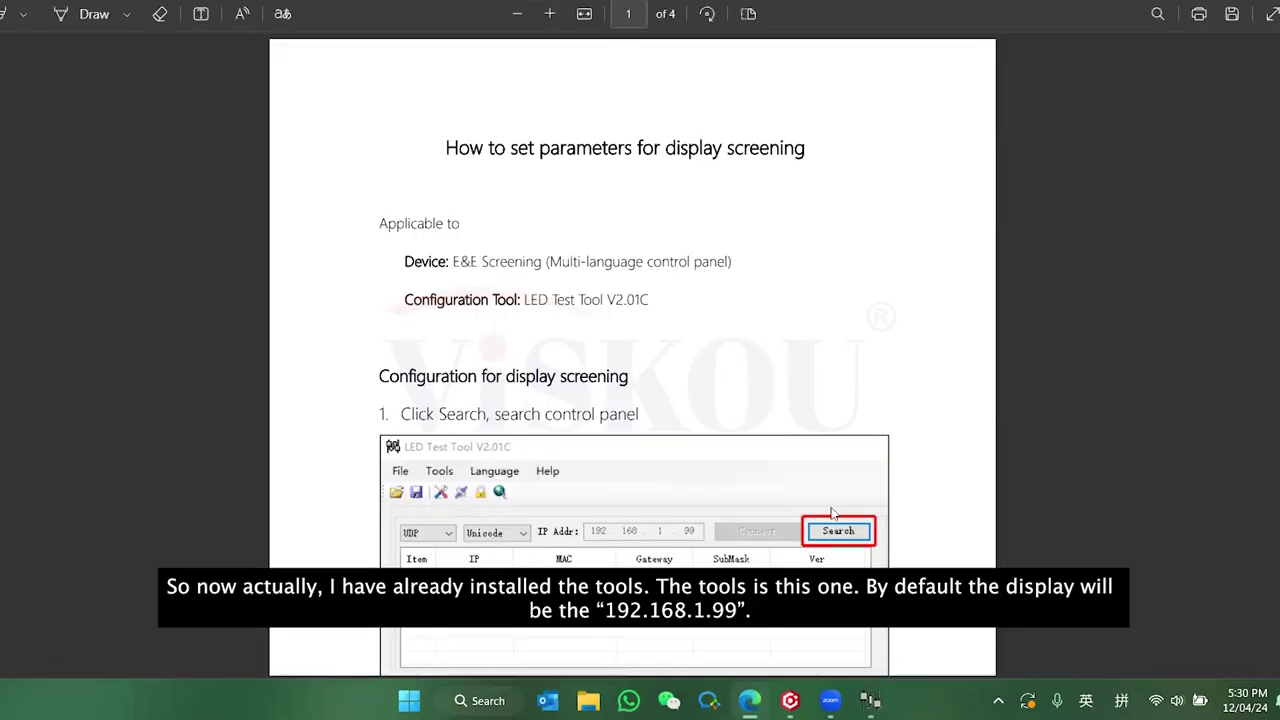
Step: Search for the LED display and connect to it at 192.168.0.18 over TCPIP
click(870, 700)
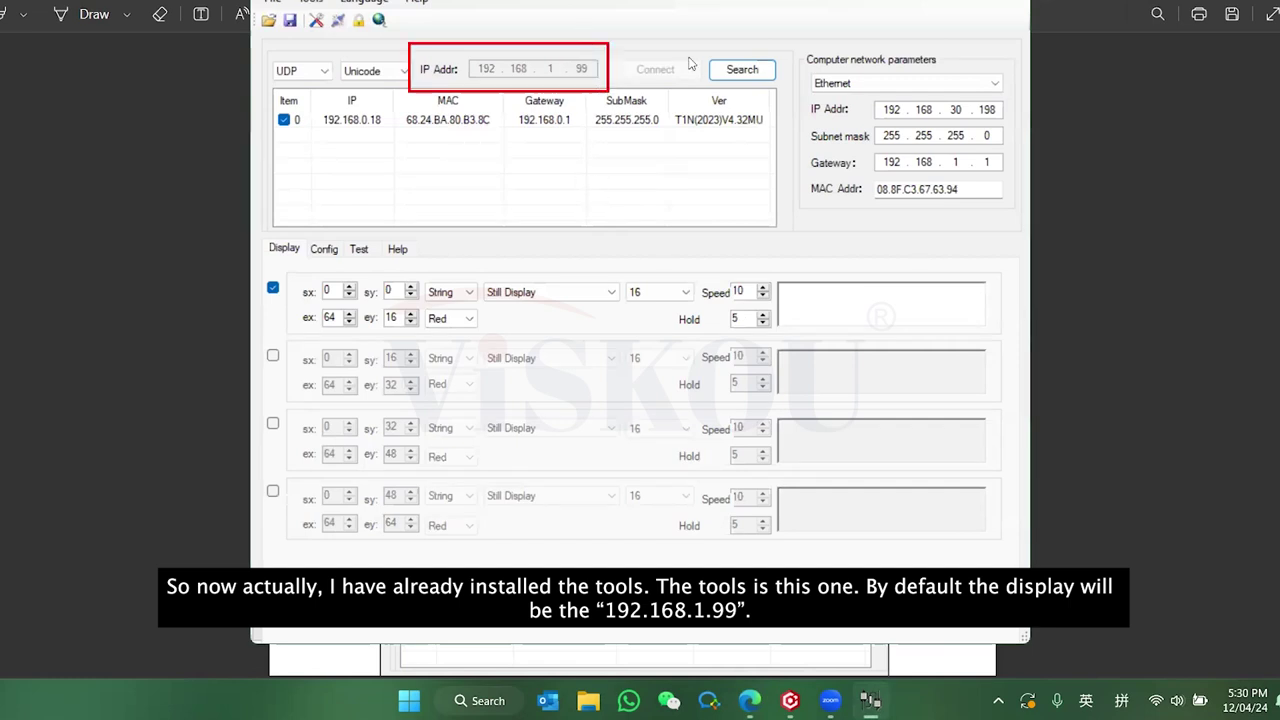
click(742, 69)
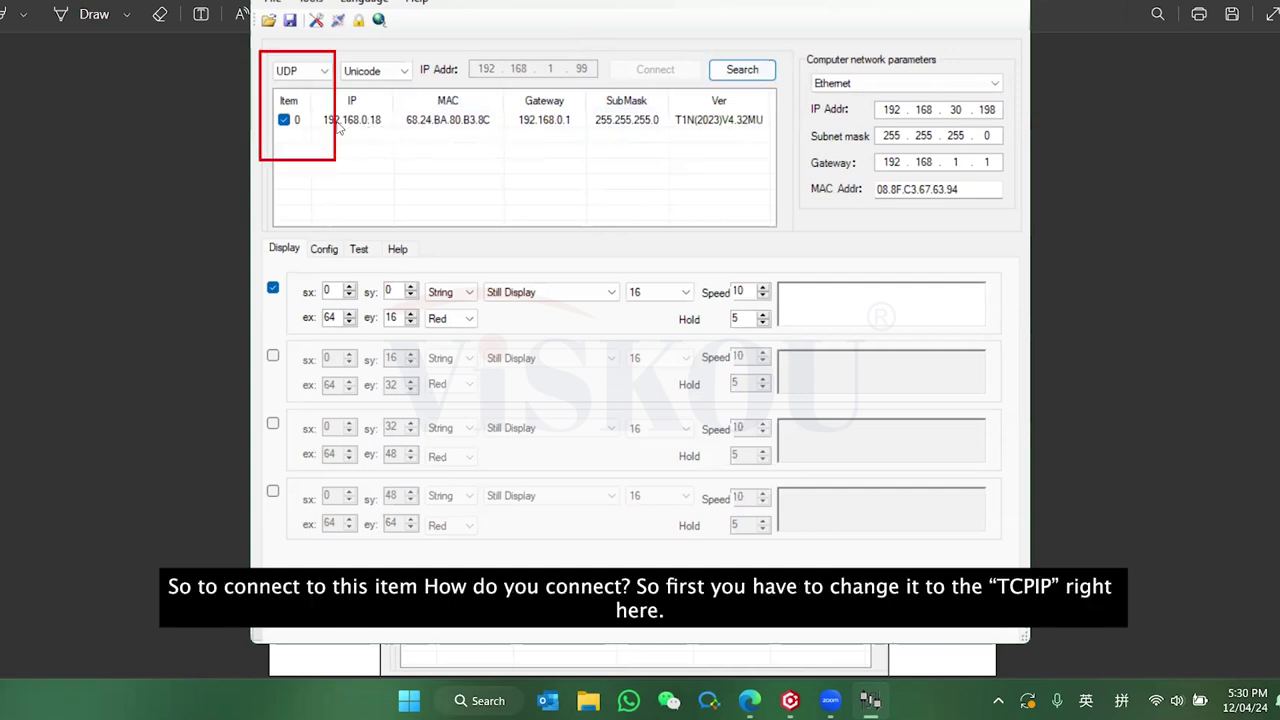
click(304, 74)
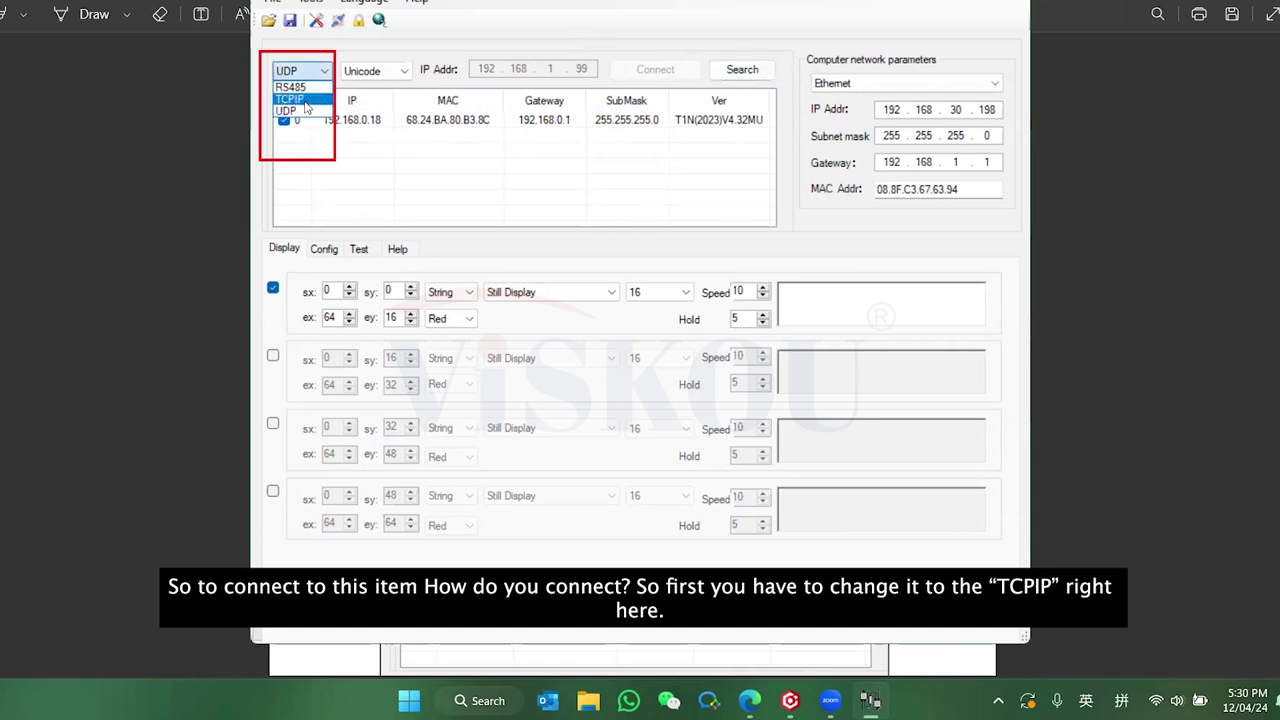
click(298, 101)
click(355, 120)
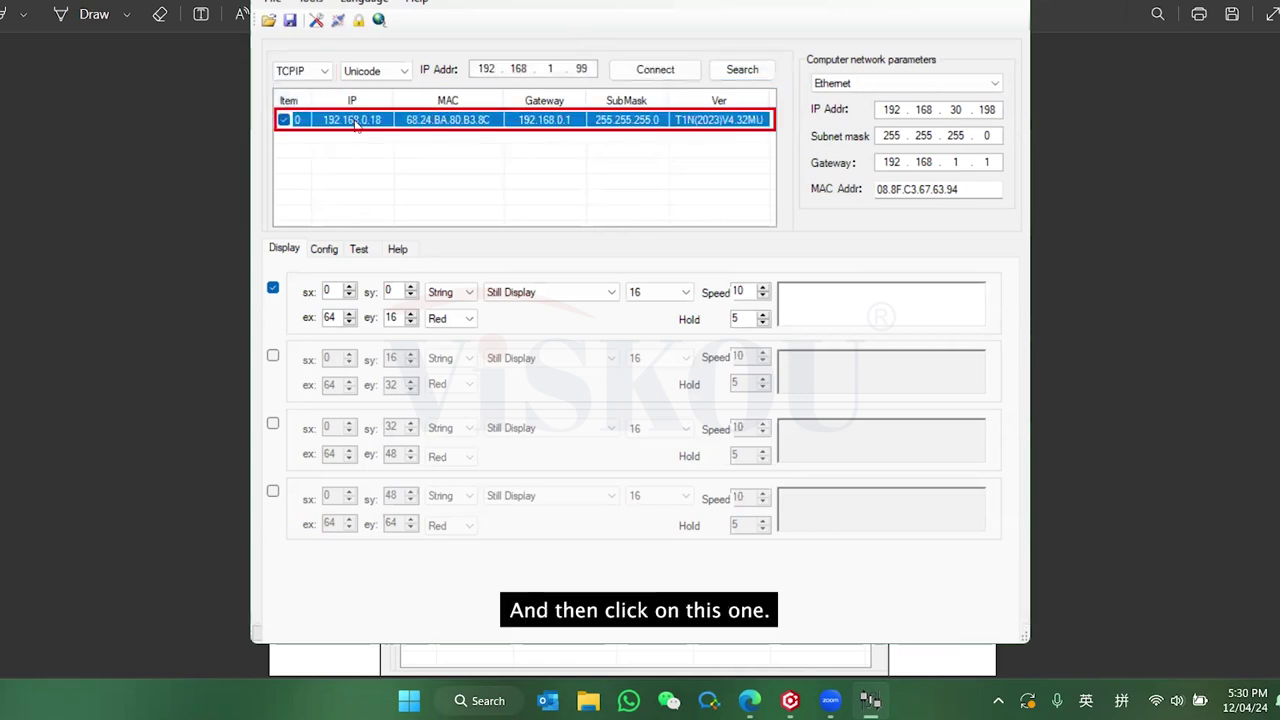
click(324, 249)
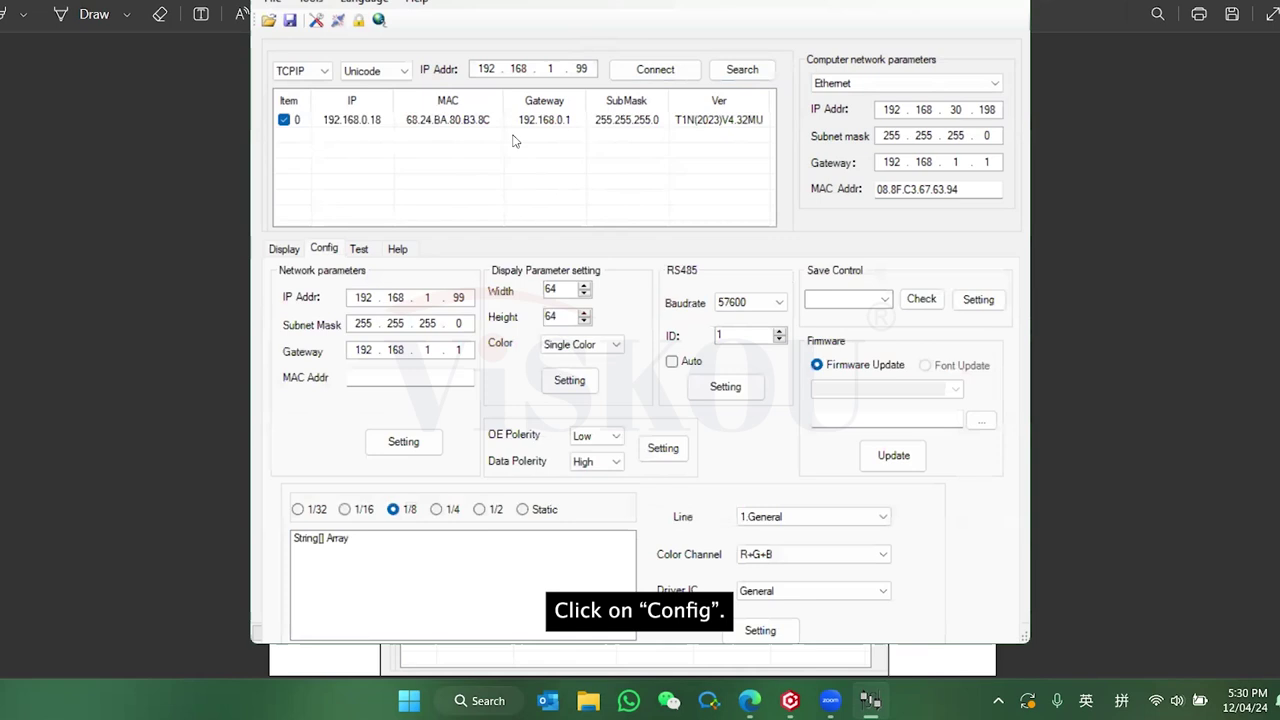
click(648, 121)
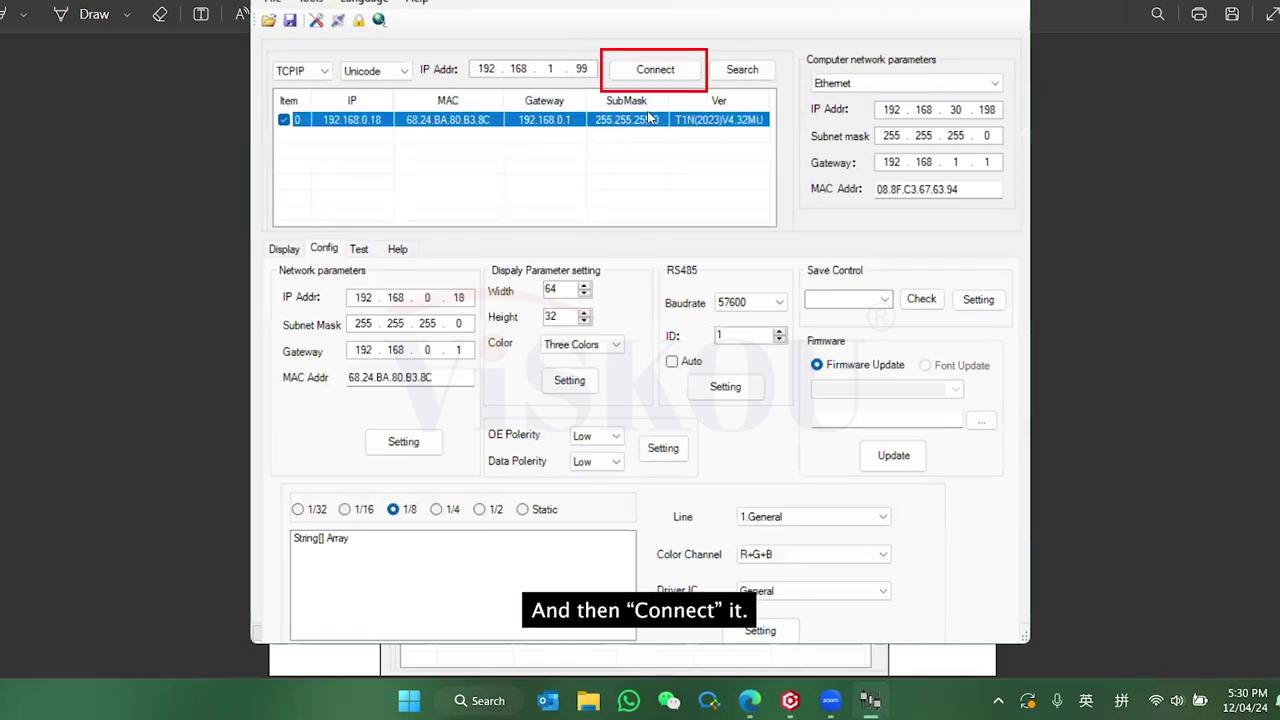
click(657, 70)
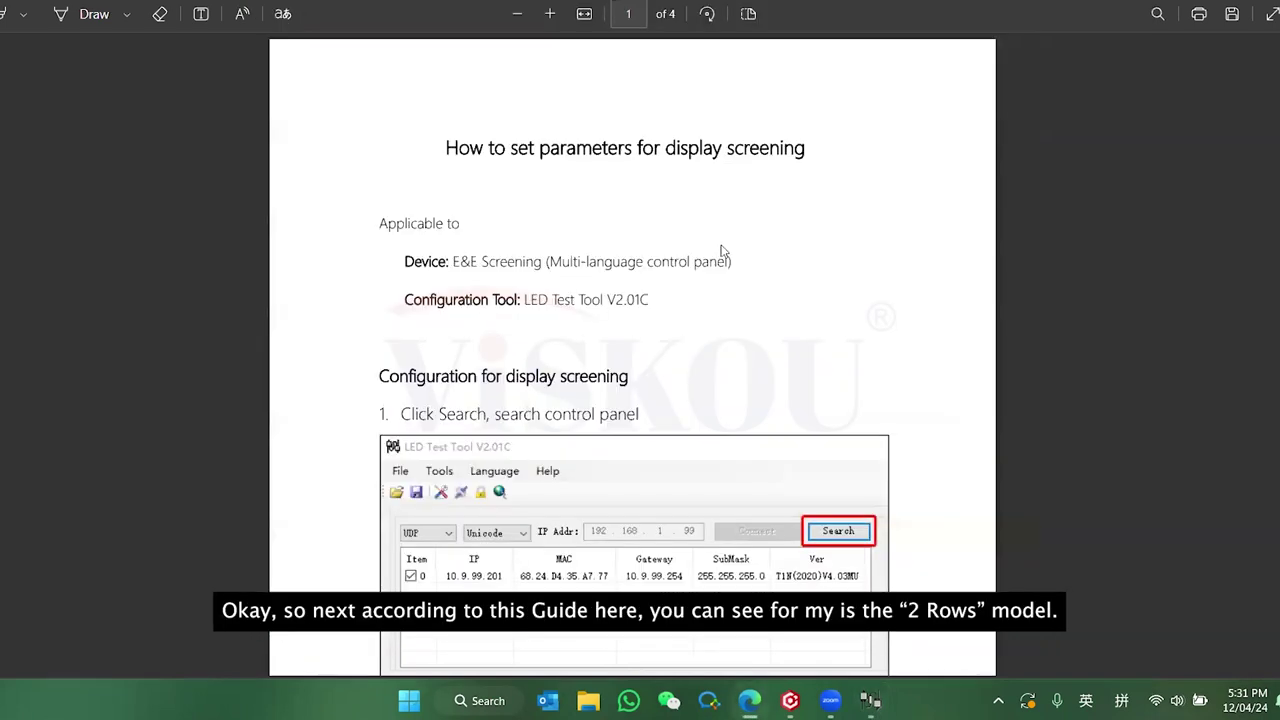
Step: Set Save Control to 1:not store and apply it to the controller
scroll(724, 251, down, 5)
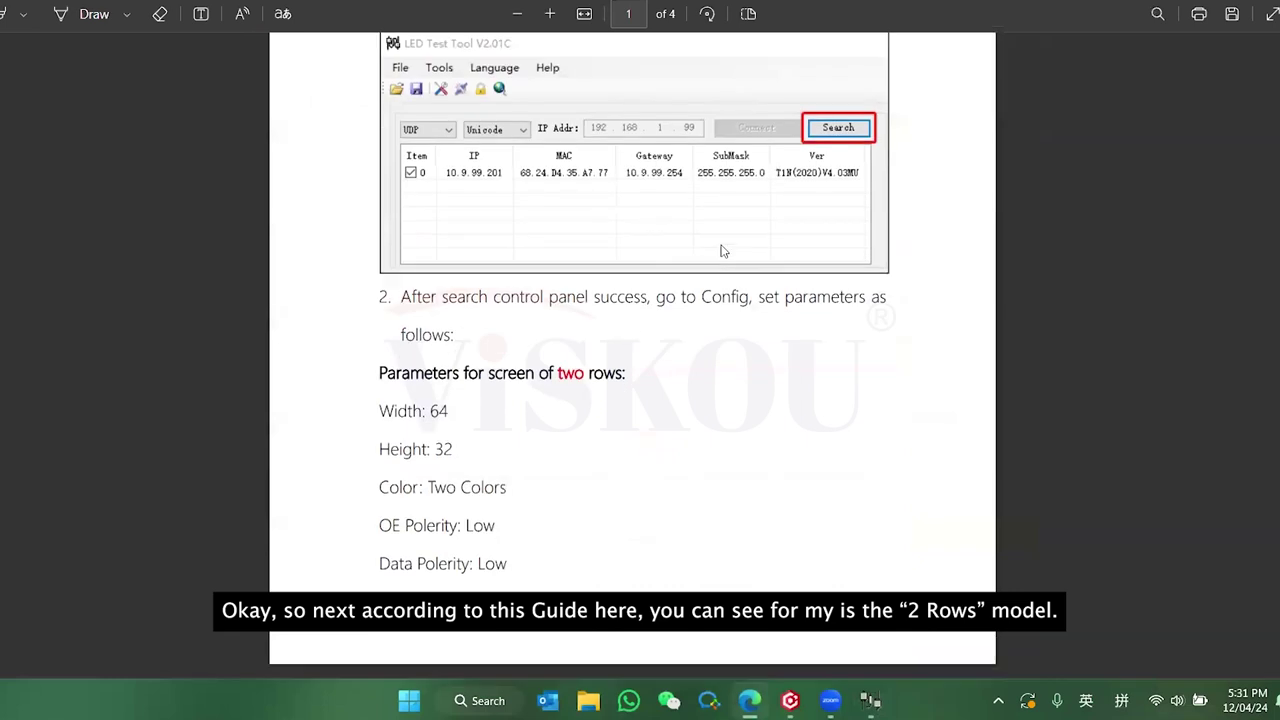
scroll(724, 251, down, 3)
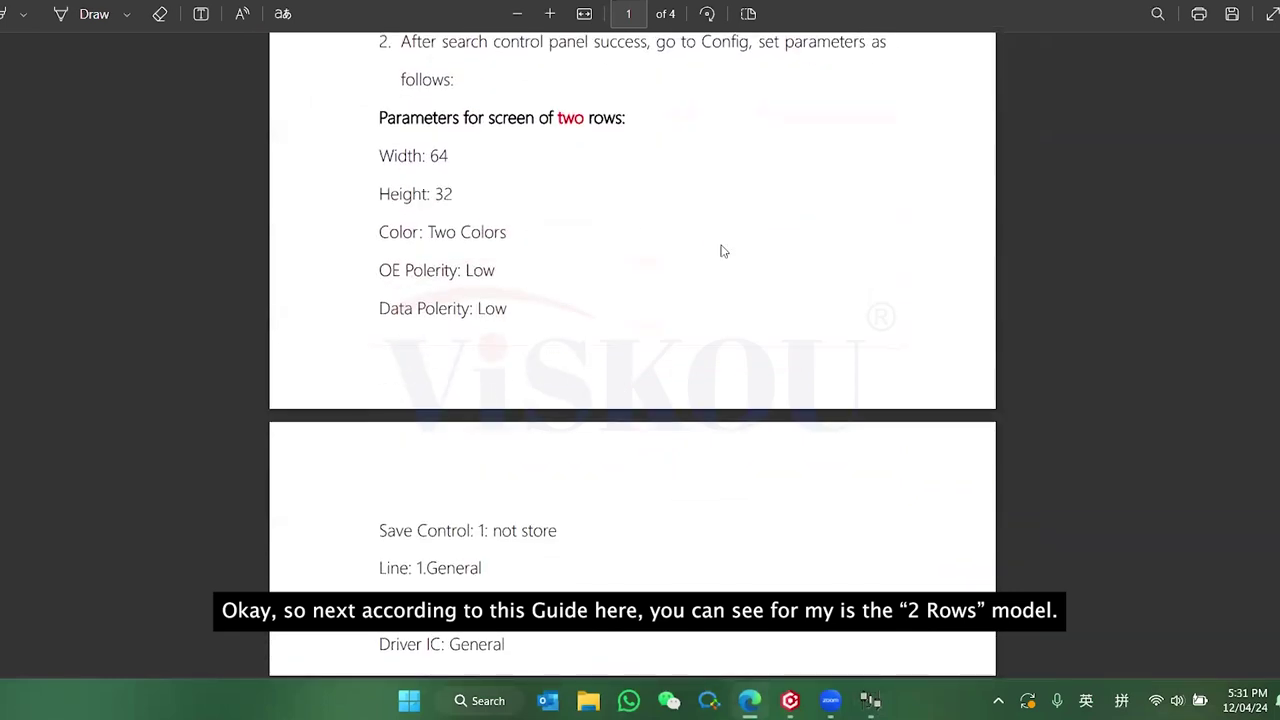
drag(556, 118, 622, 120)
click(456, 146)
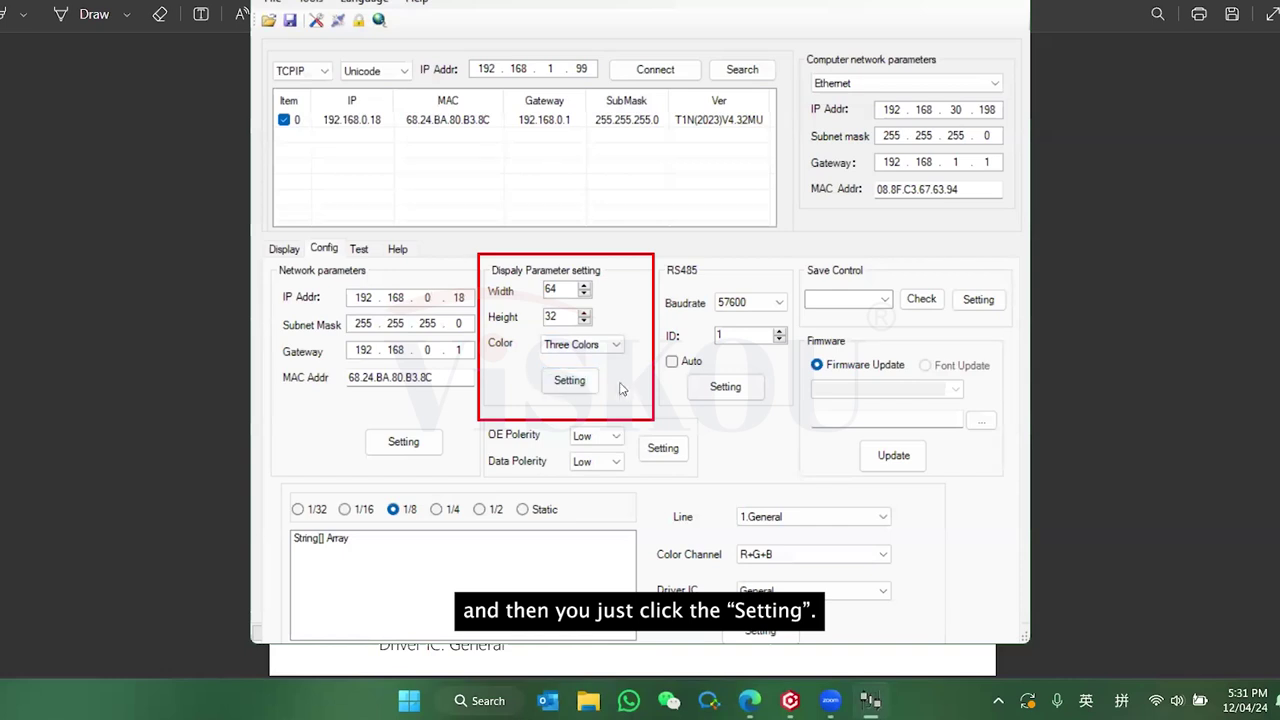
click(848, 299)
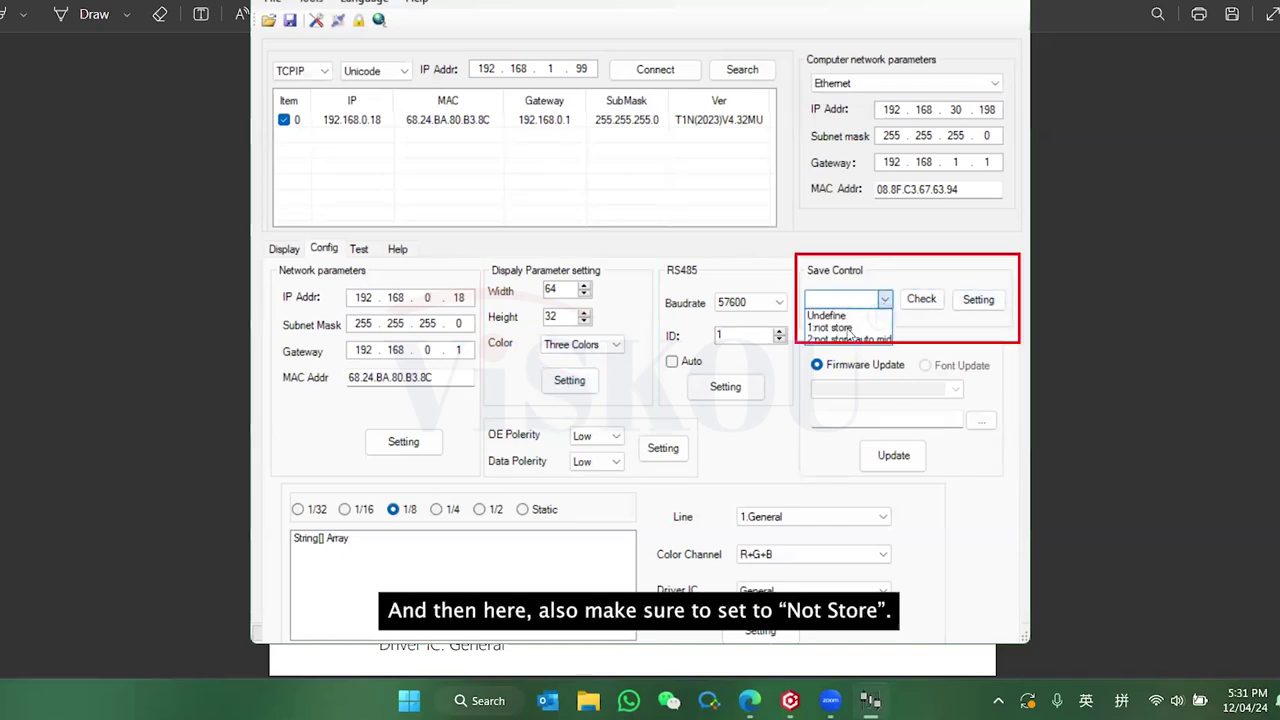
click(845, 328)
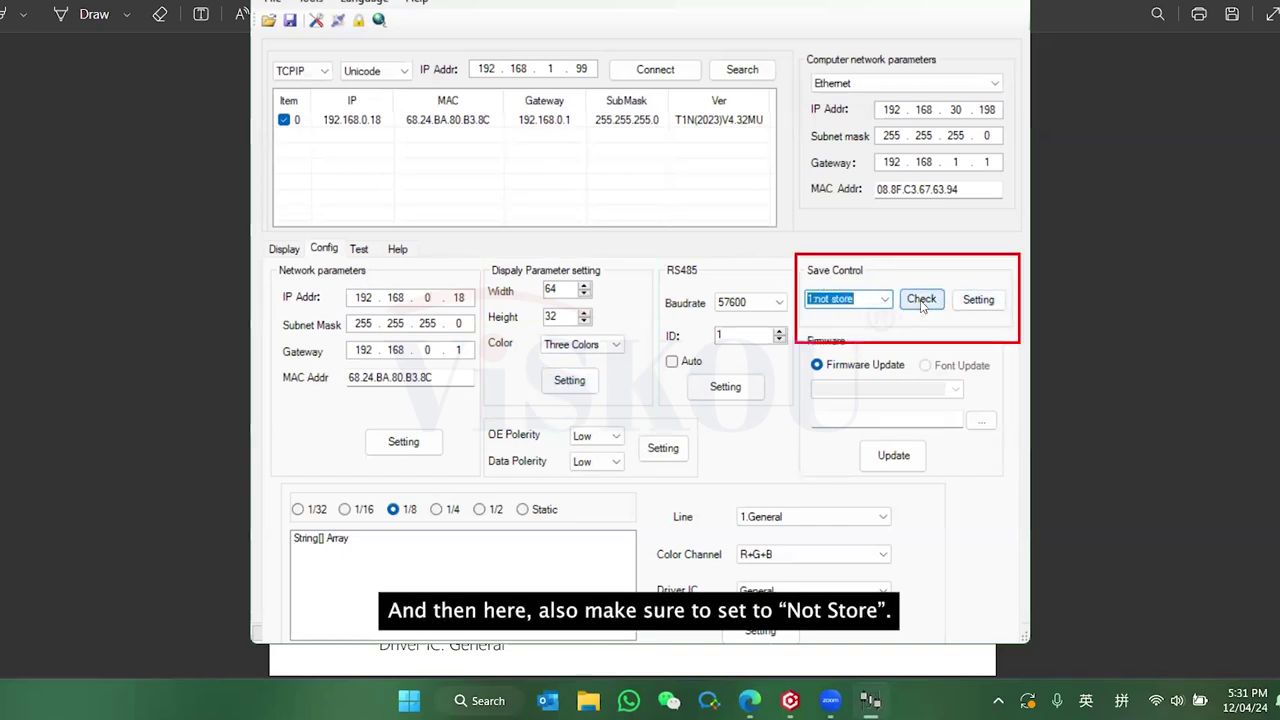
click(978, 299)
click(651, 369)
Step: Keep OE polarity Low, choose 1/8 scan with (8,8) mode, and apply the settings
click(596, 436)
click(590, 462)
click(660, 449)
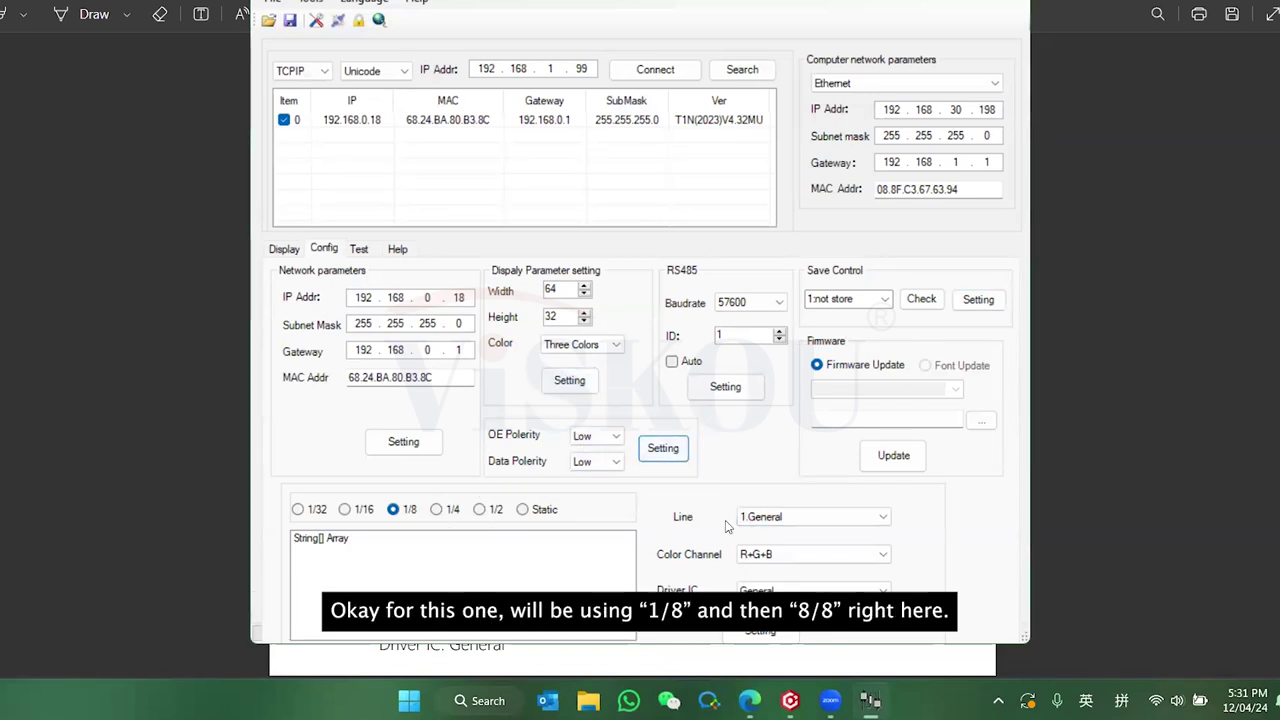
click(345, 509)
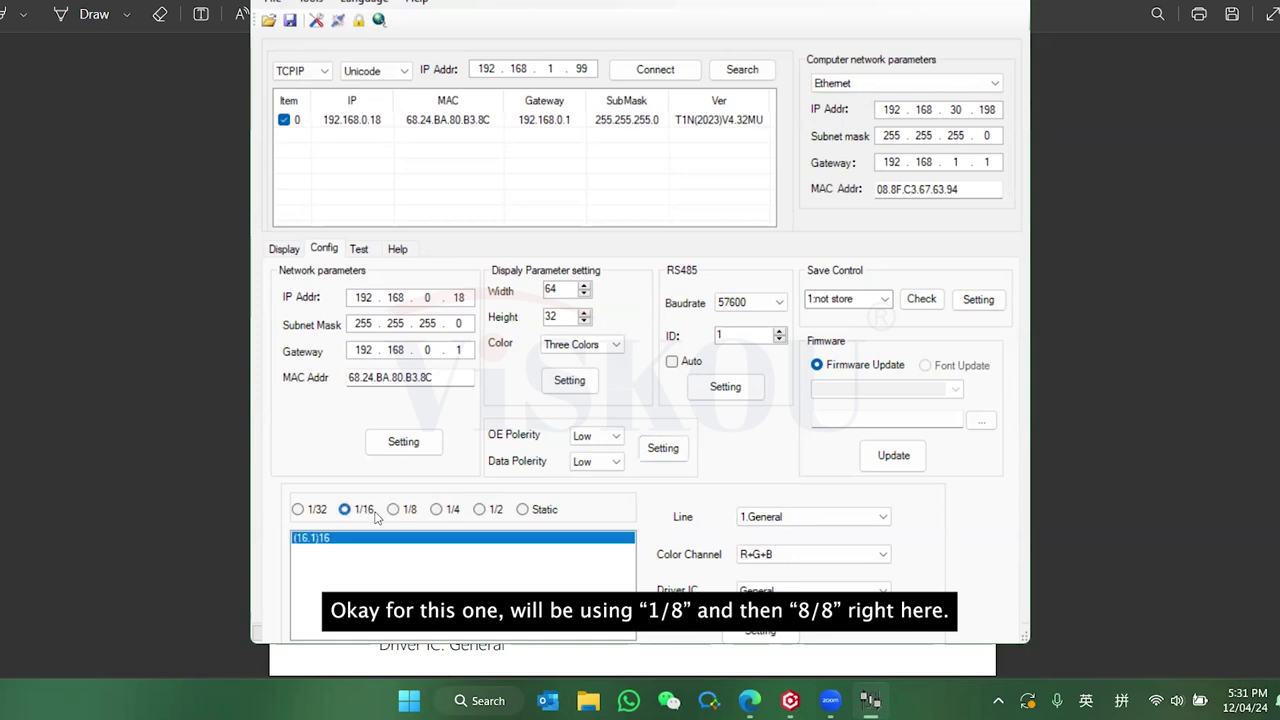
click(394, 509)
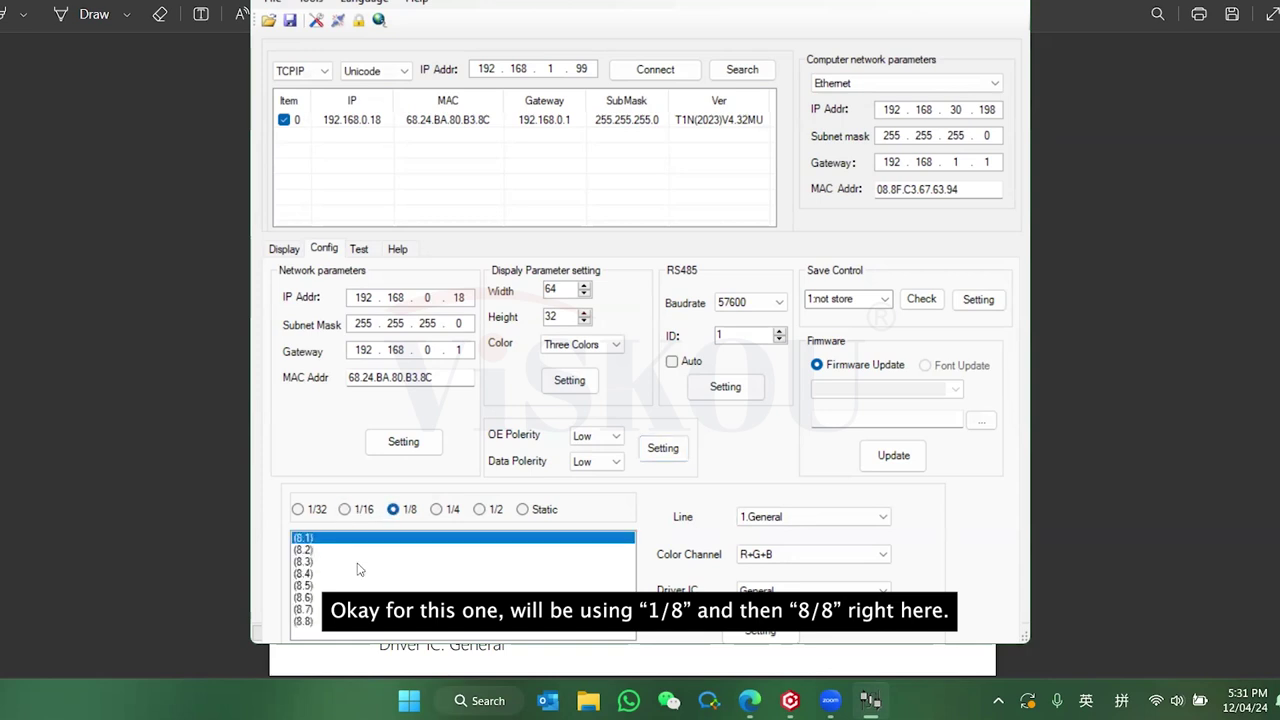
click(310, 620)
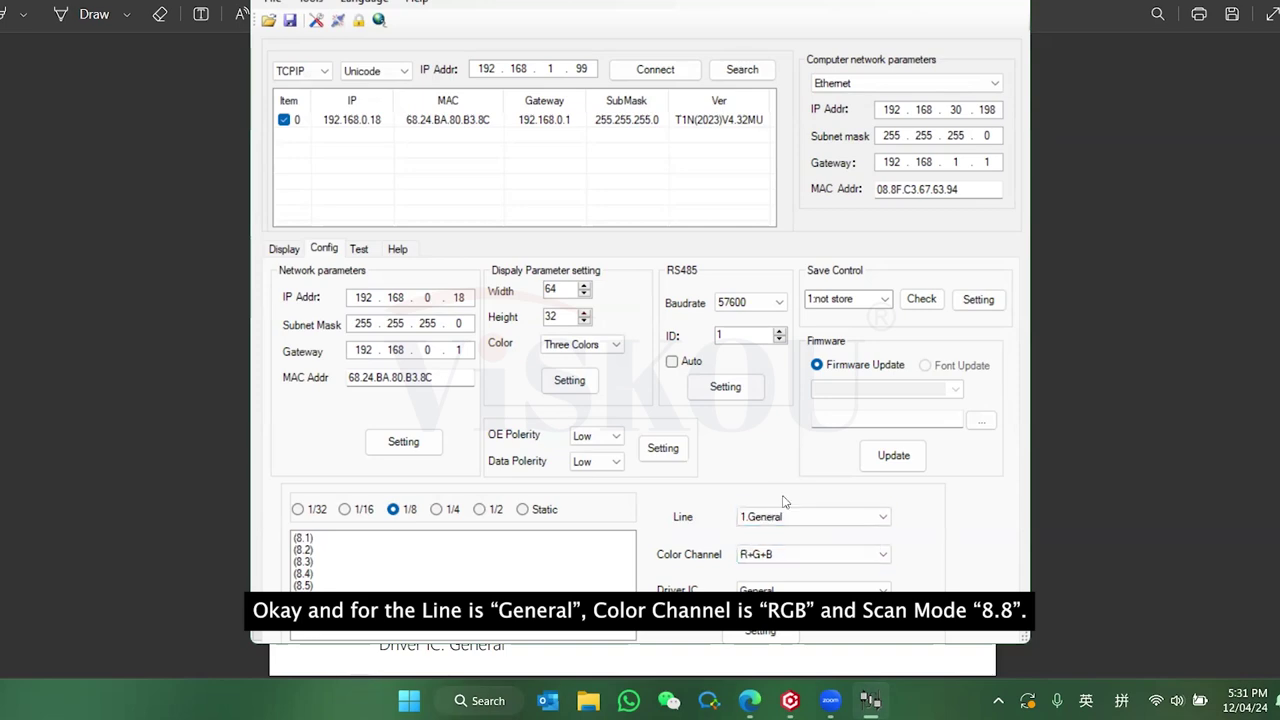
click(1184, 471)
scroll(851, 423, down, 3)
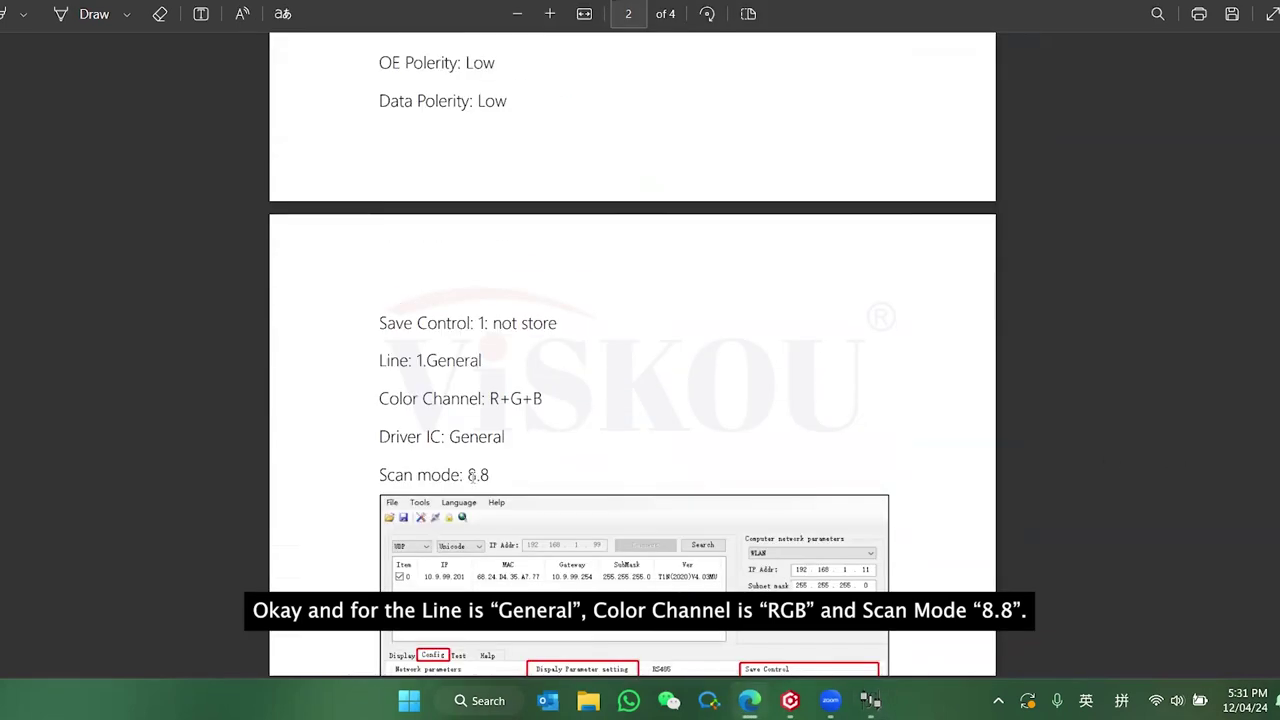
key(alt+Tab)
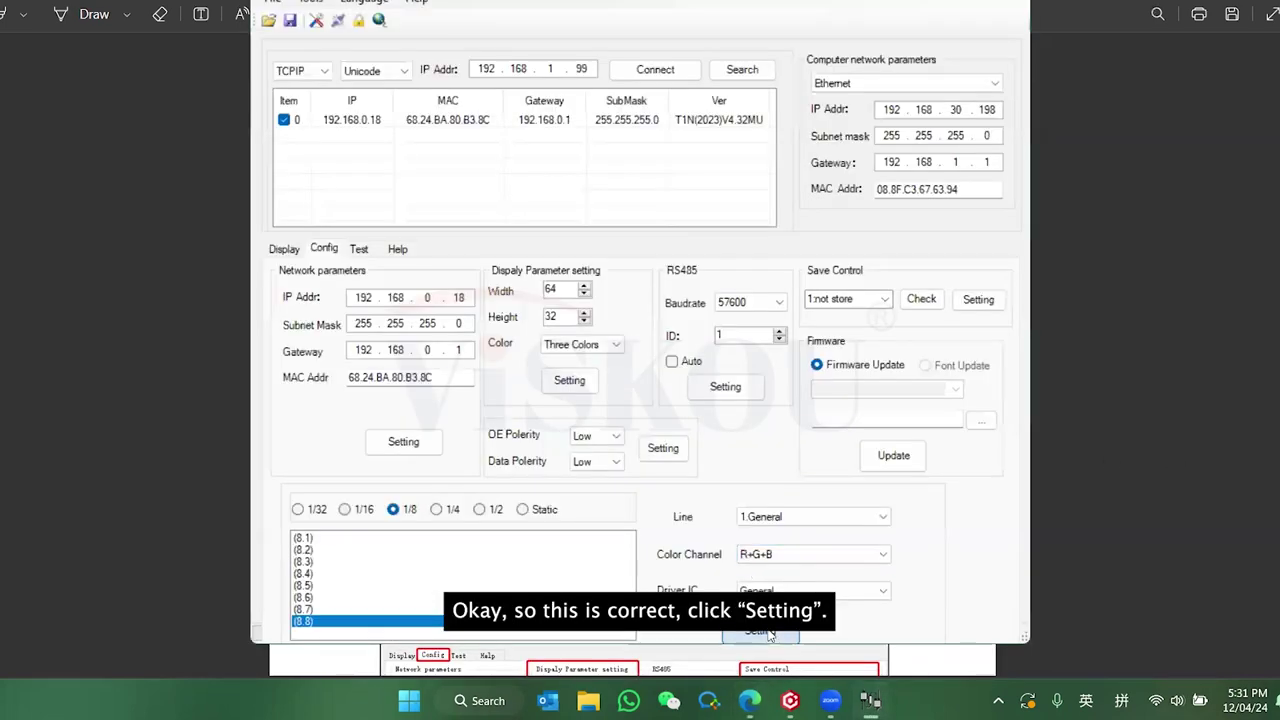
click(768, 634)
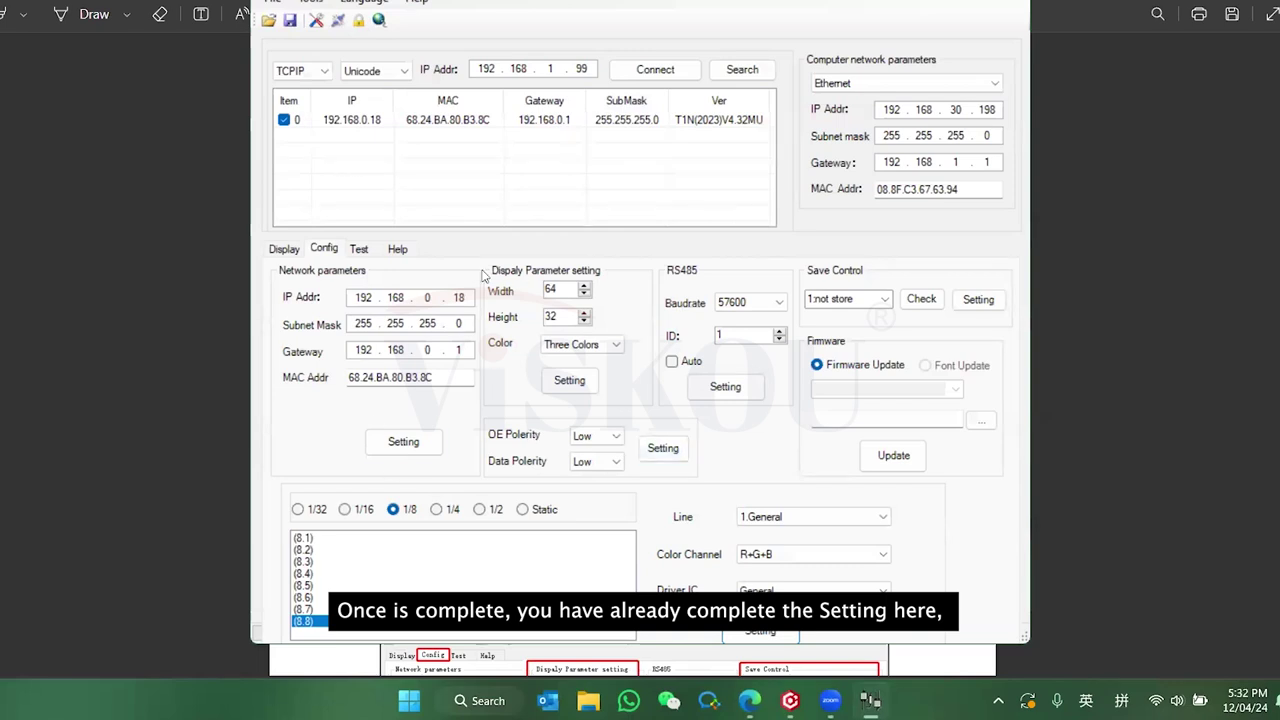
Step: On the Display tab, enter 'Testing' for the first area and add it as a message
click(283, 252)
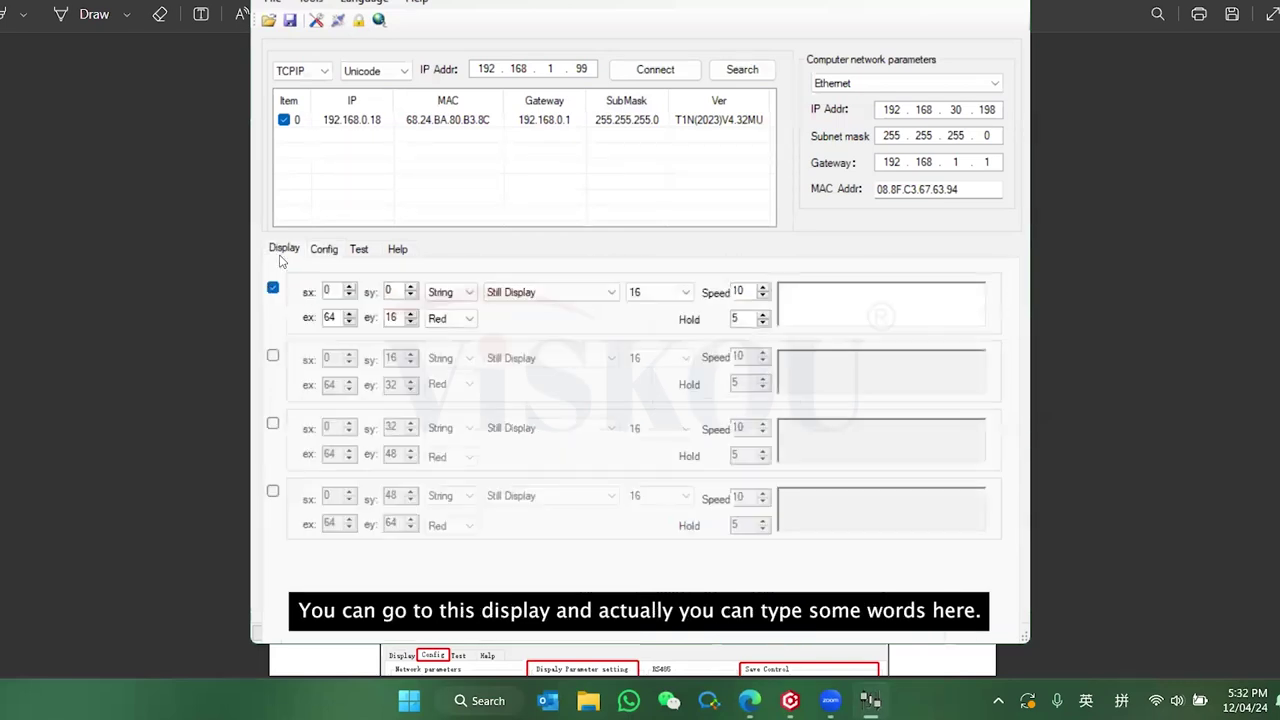
click(839, 290)
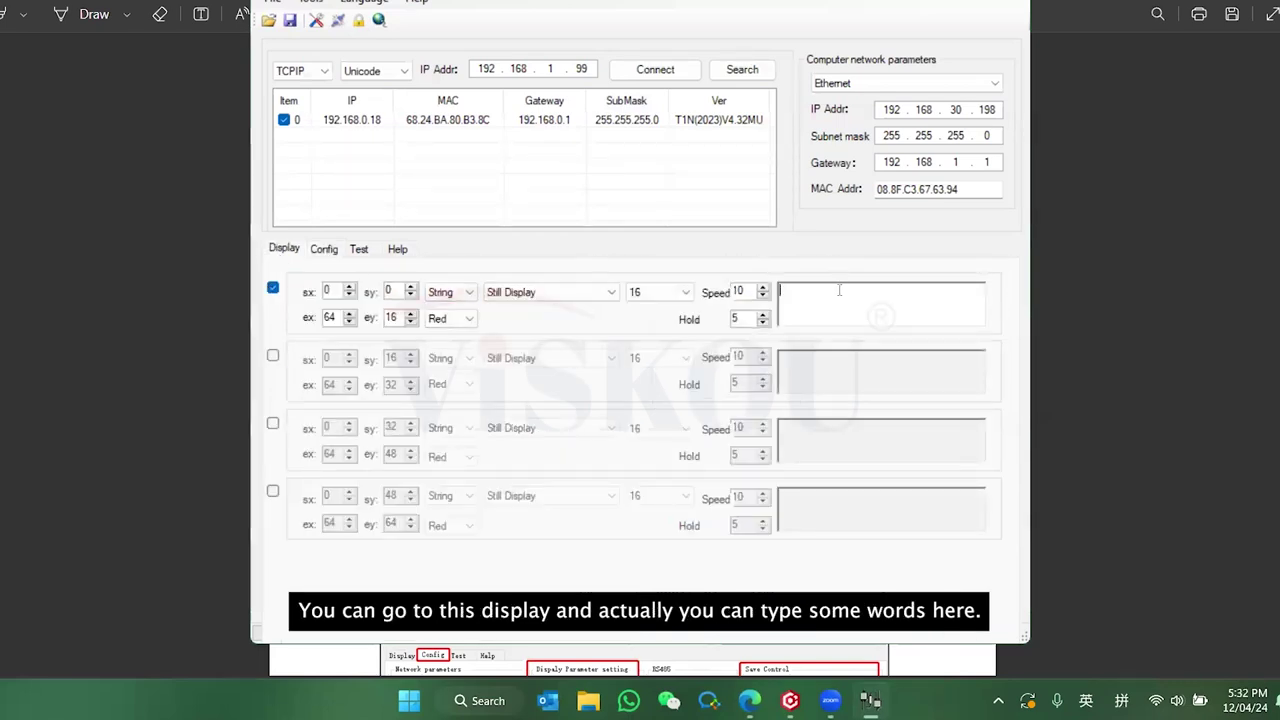
text(Testing)
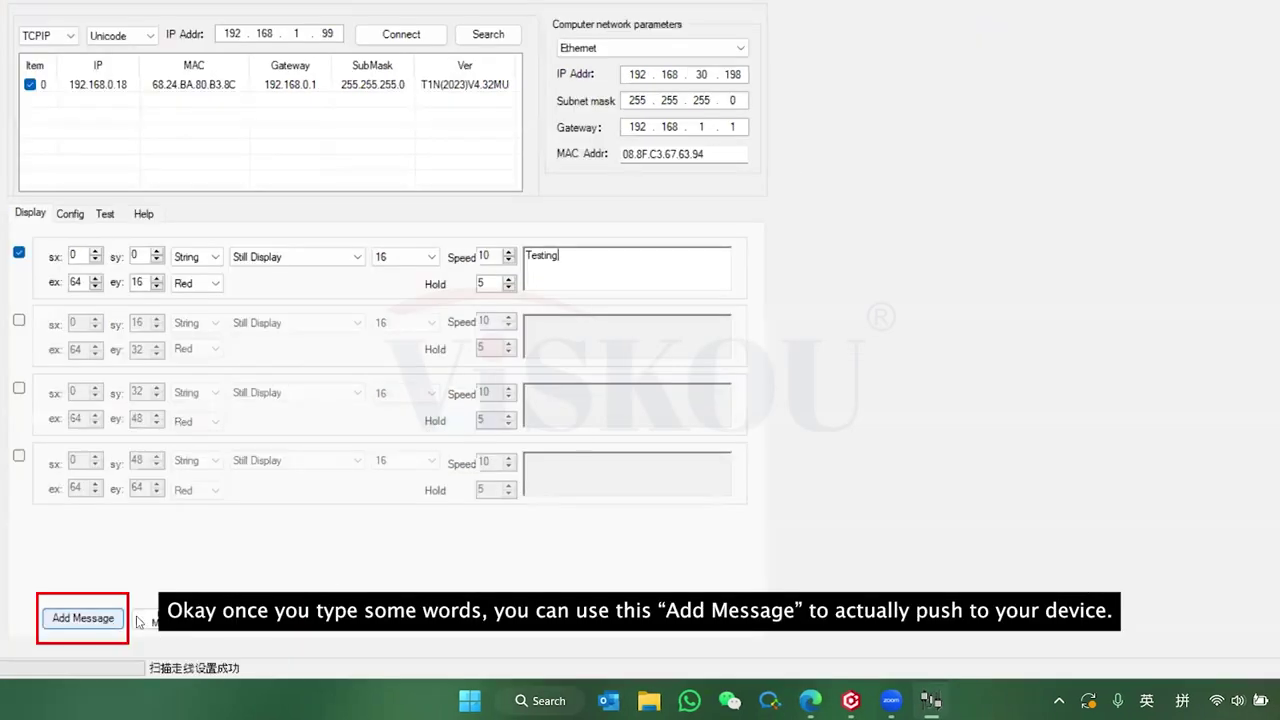
click(88, 620)
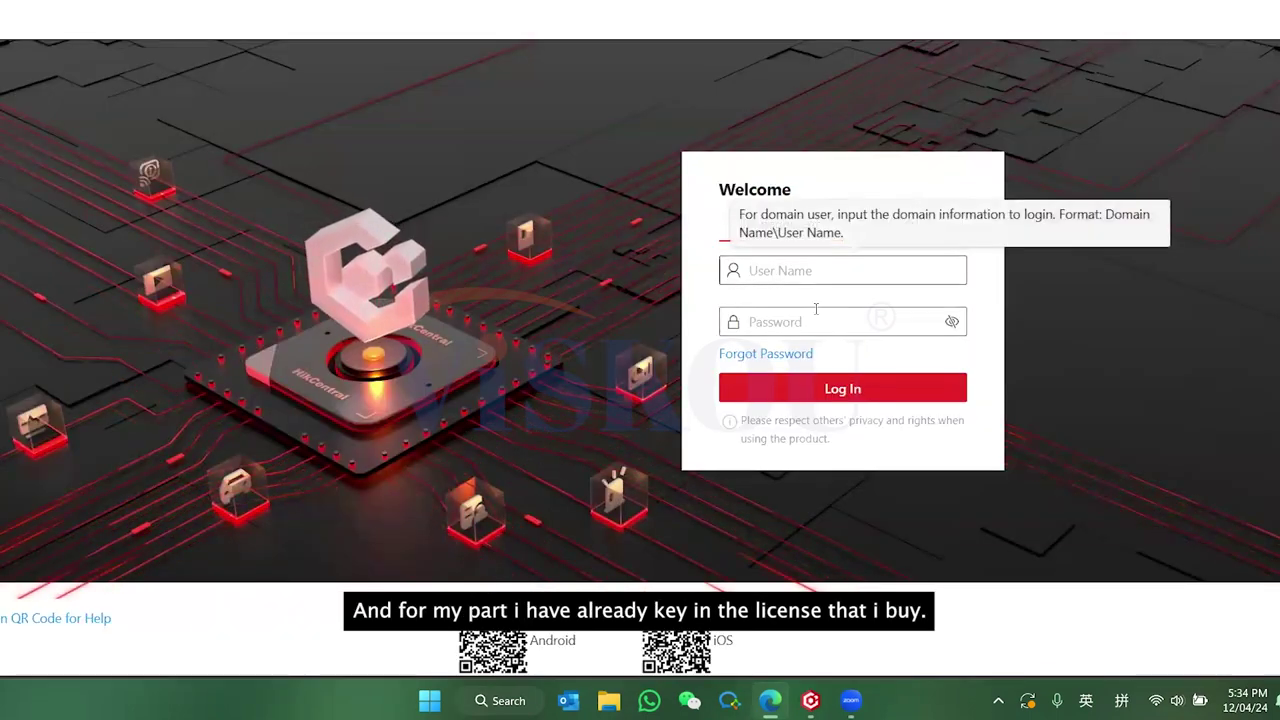
Step: Sign in to HikCentral Professional as admin with the account password
text(admin)
key(Tab)
text(***)
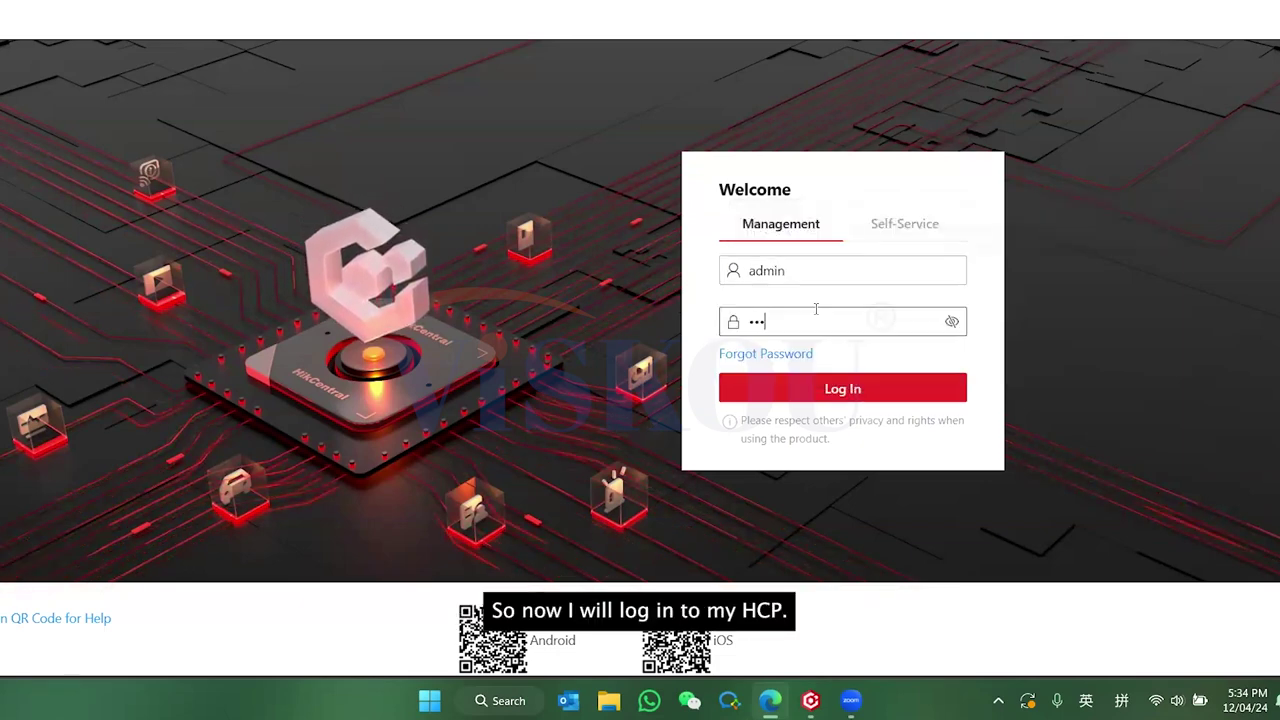
text(******)
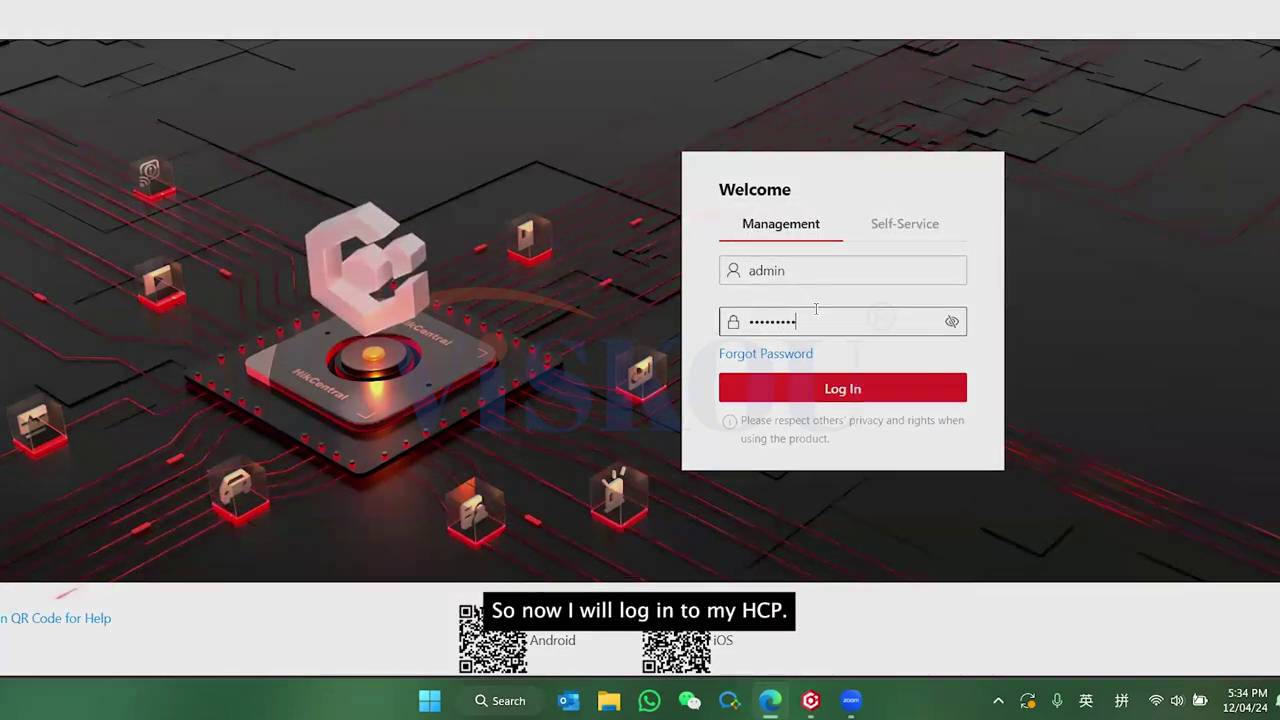
key(Return)
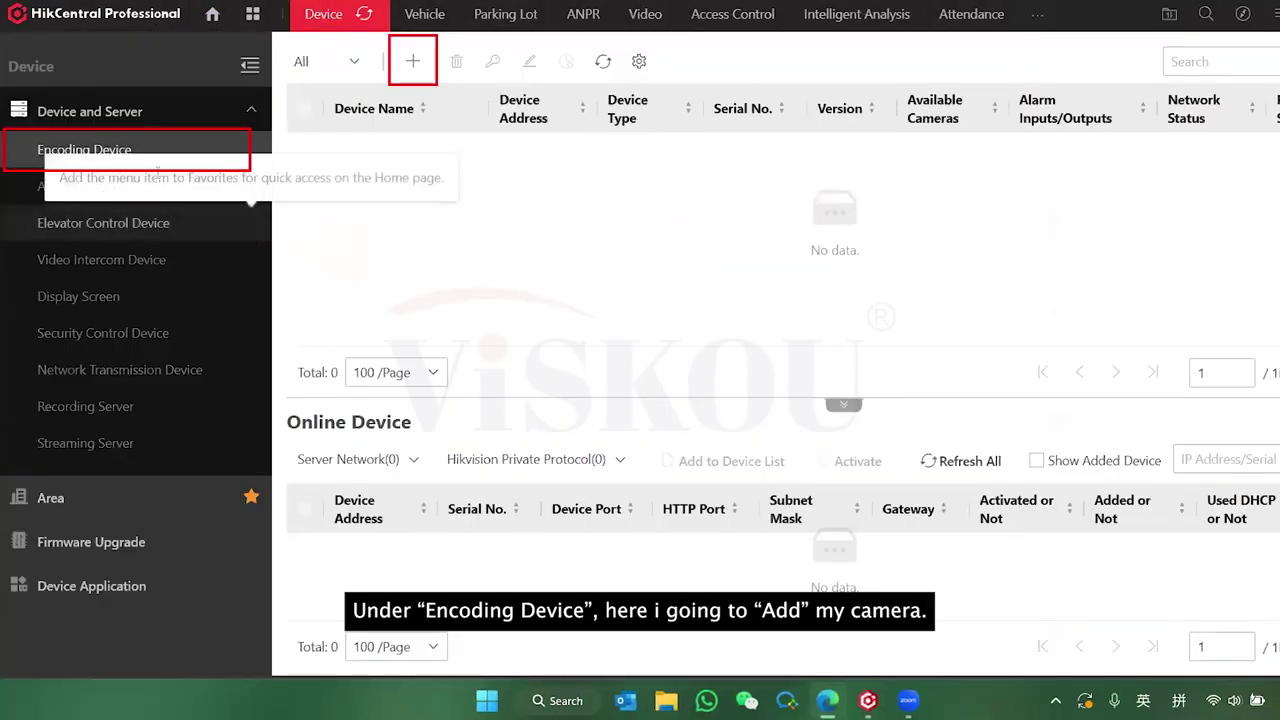
Step: Start a new encoding device and enter the address 192.168.0.17
click(86, 150)
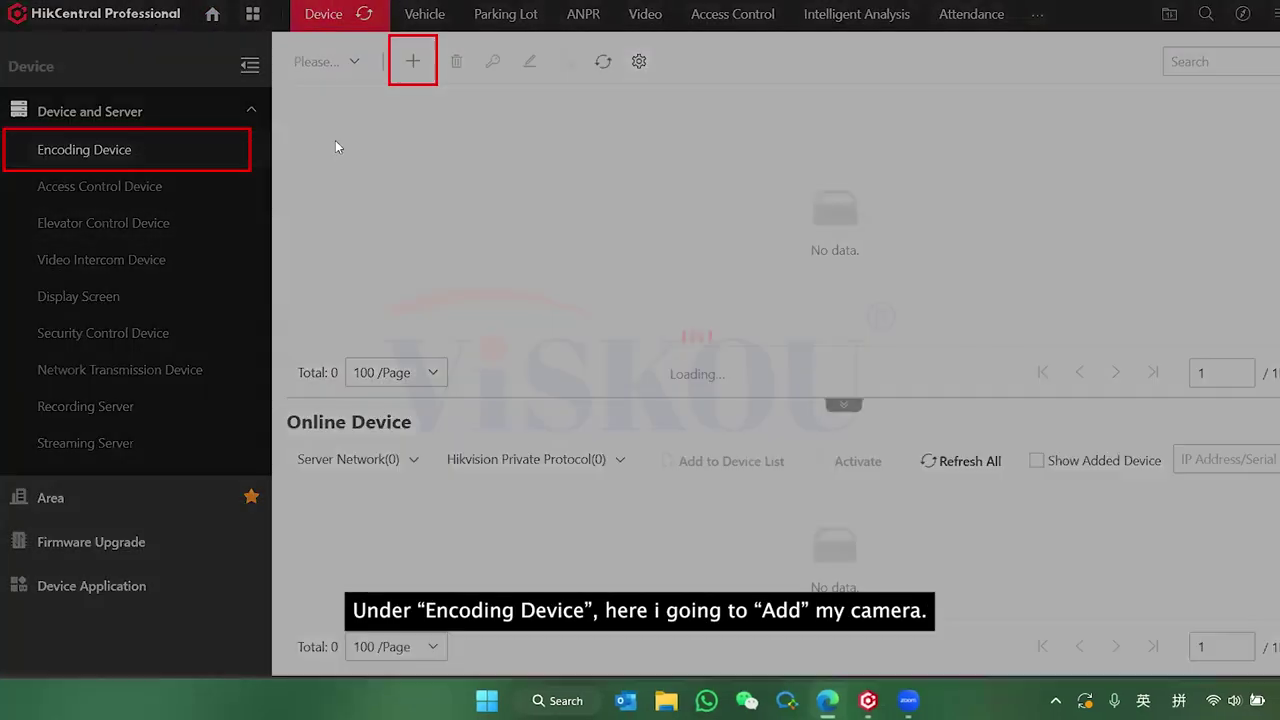
click(412, 61)
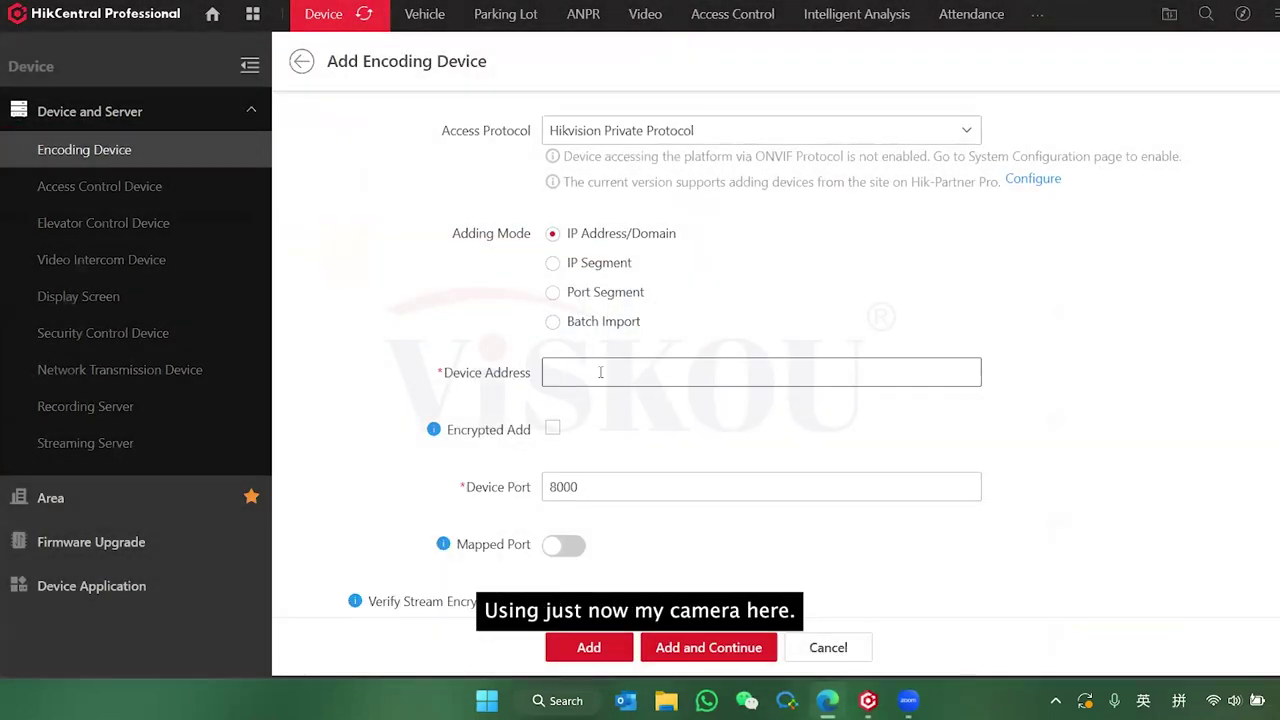
click(600, 372)
text(19)
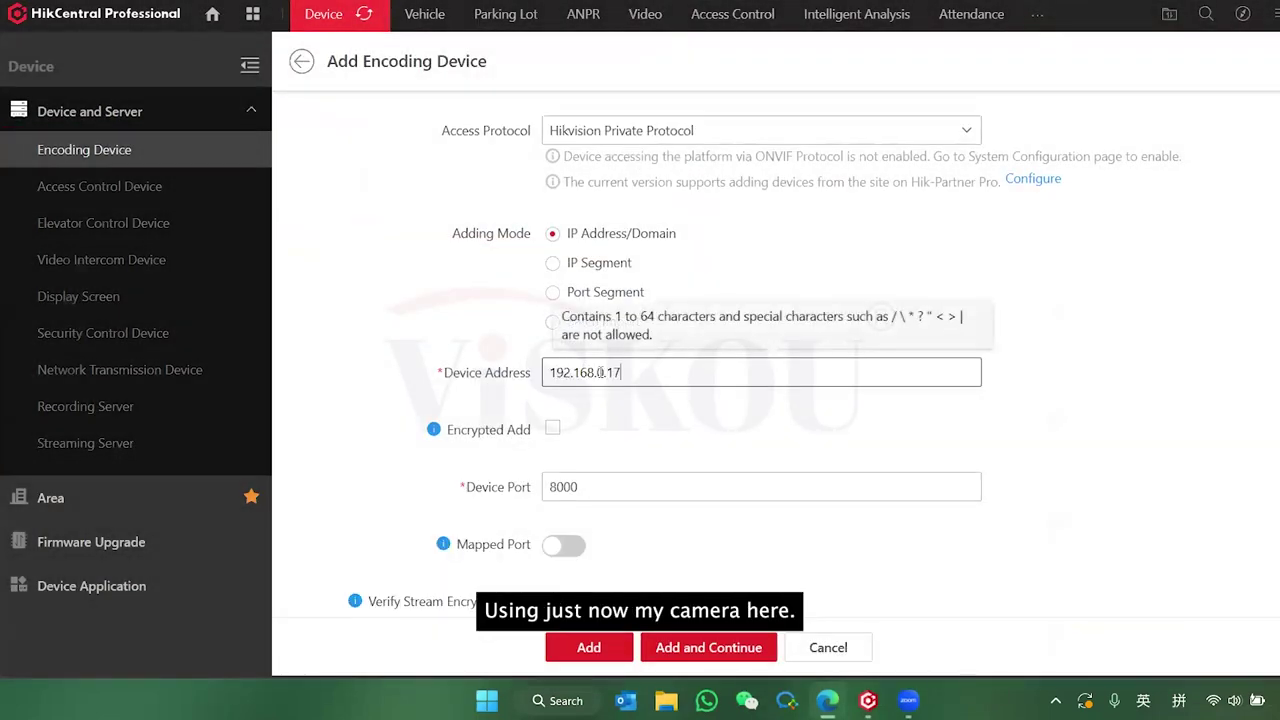
text(2.168.0.17)
scroll(601, 378, down, 2)
scroll(553, 365, down, 2)
Step: Name the device Viskou ANPR, enter the camera's password, and add it
click(594, 317)
text(admin)
key(BackSpace)
key(BackSpace)
key(BackSpace)
key(BackSpace)
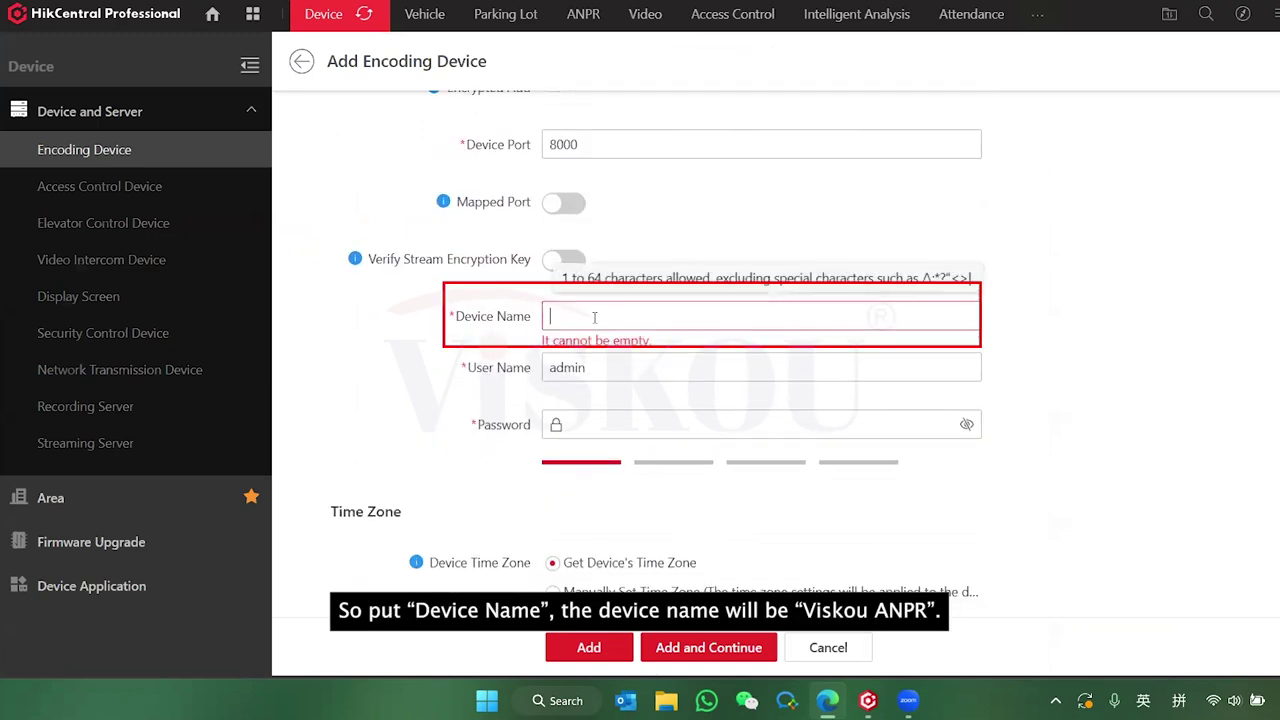
text(V)
text(isko)
key(BackSpace)
text(kou ANPR)
click(589, 429)
text(***)
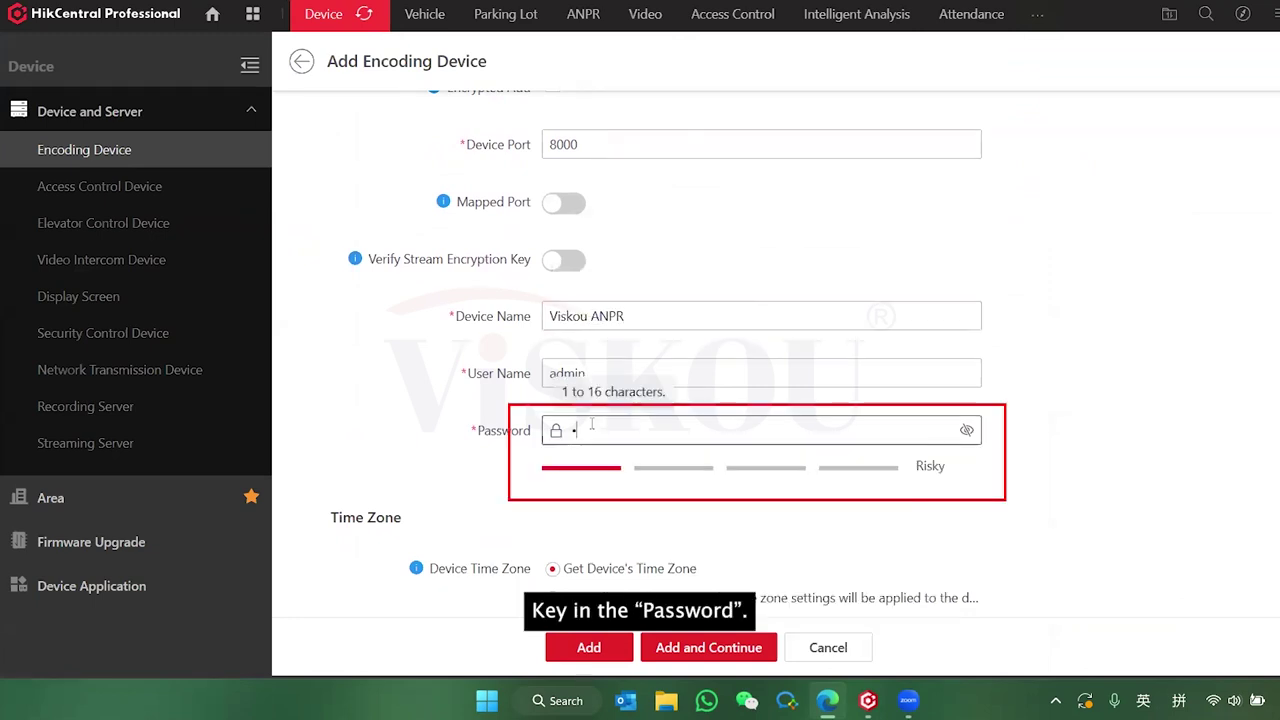
text(***)
scroll(592, 400, down, 10)
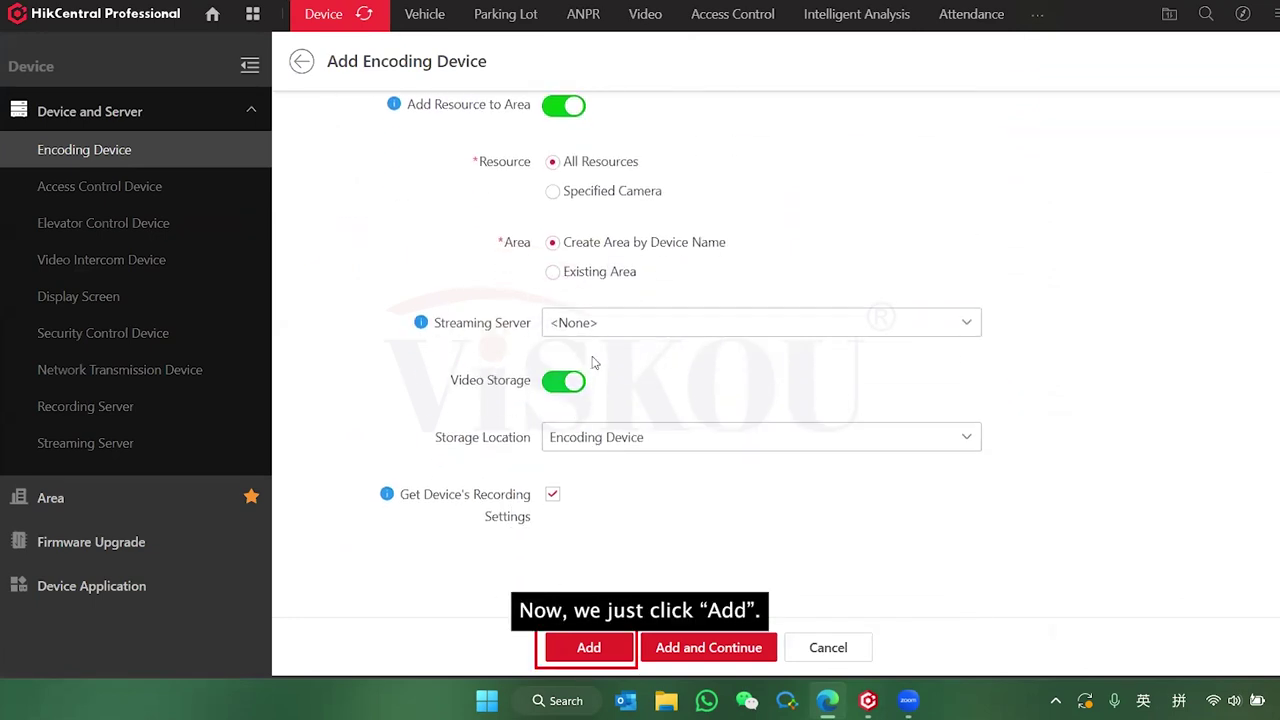
click(614, 650)
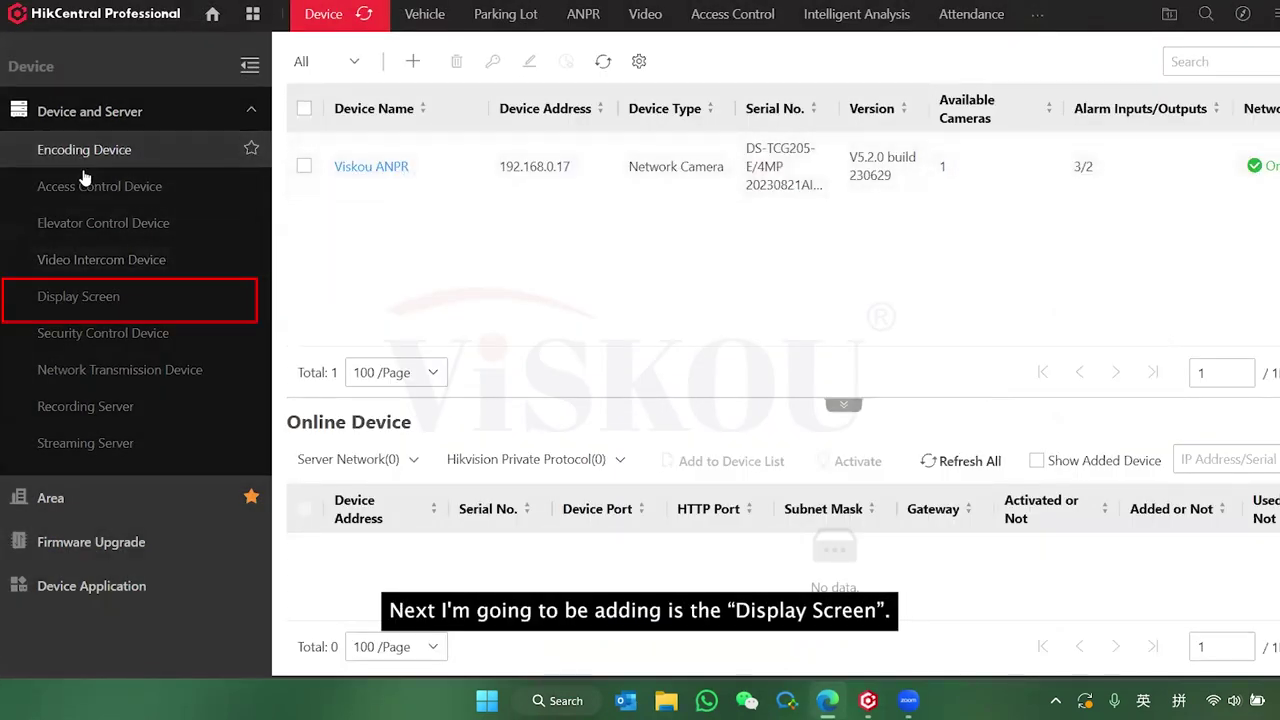
Step: Start a new display screen at 192.168.0.18 named Viskou Display
click(108, 297)
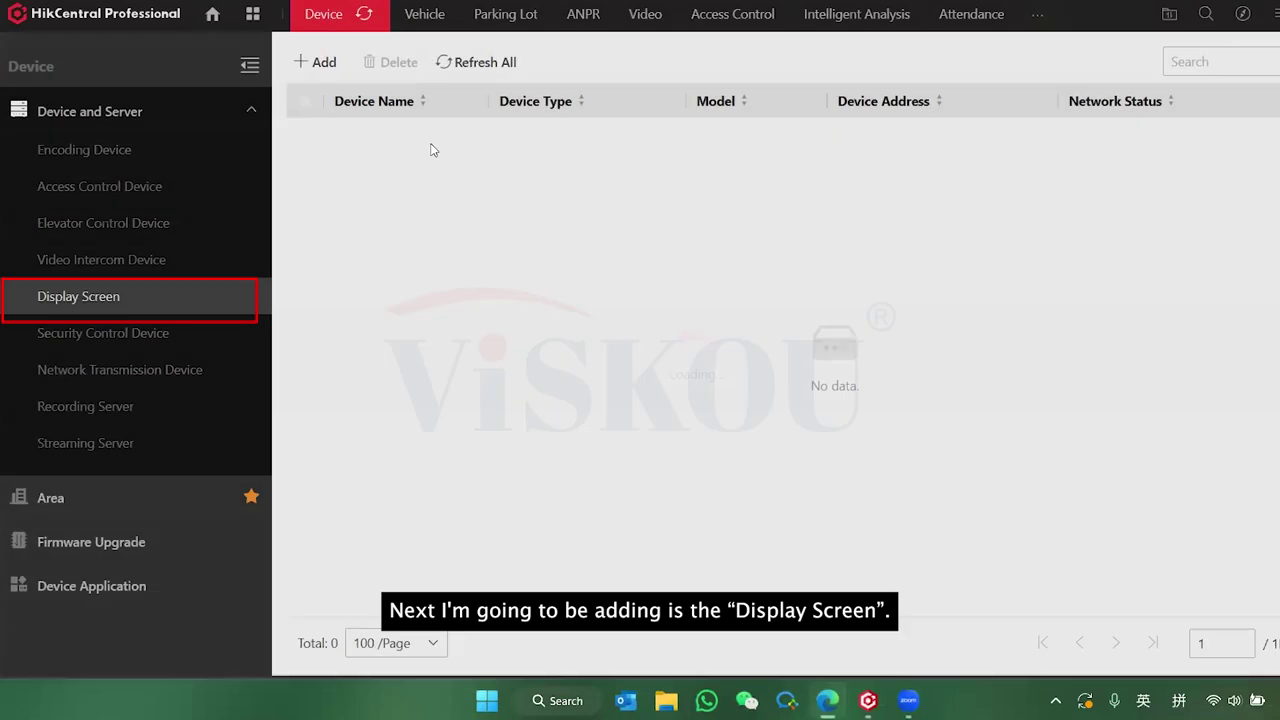
click(306, 60)
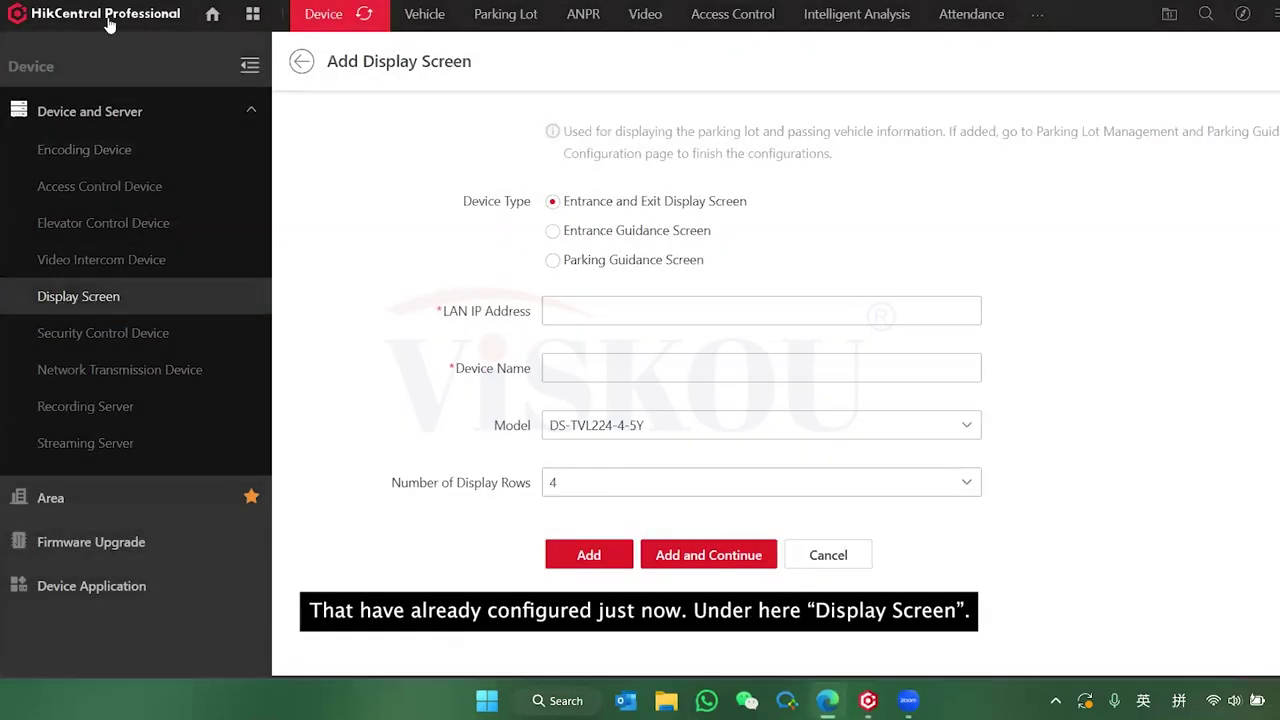
click(599, 311)
text(192.168.0.18)
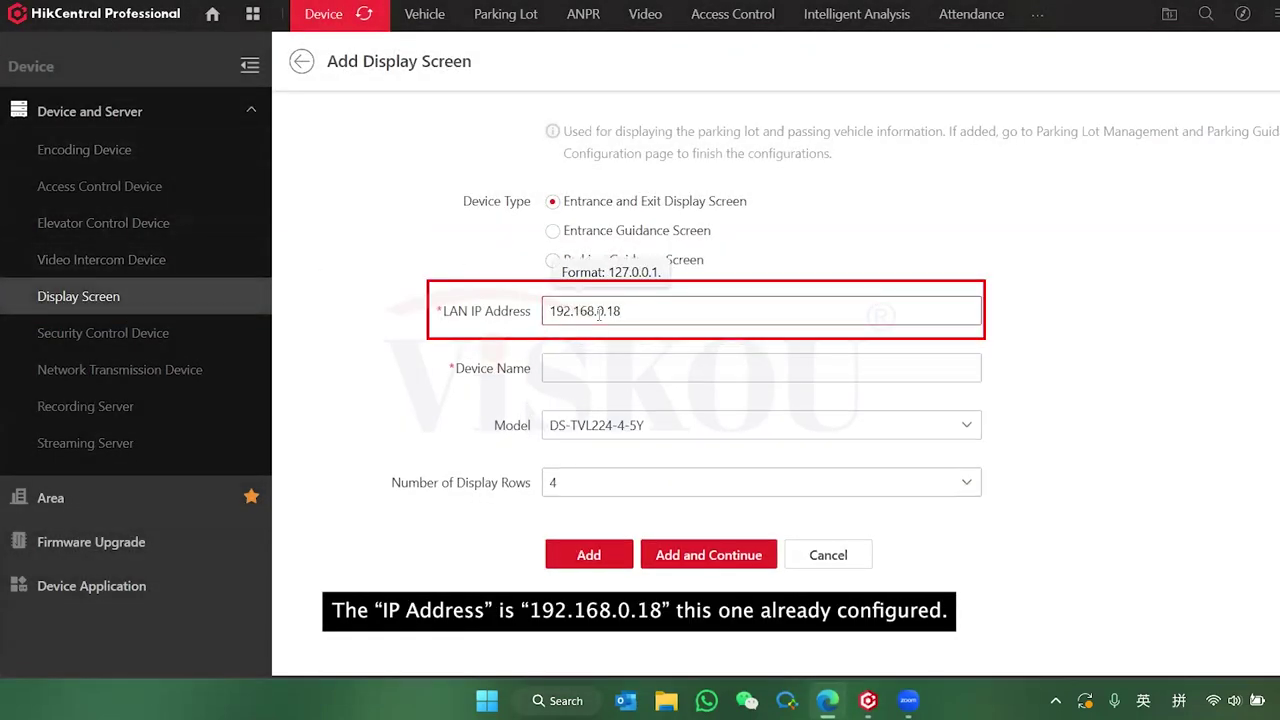
click(599, 368)
text(Viskou )
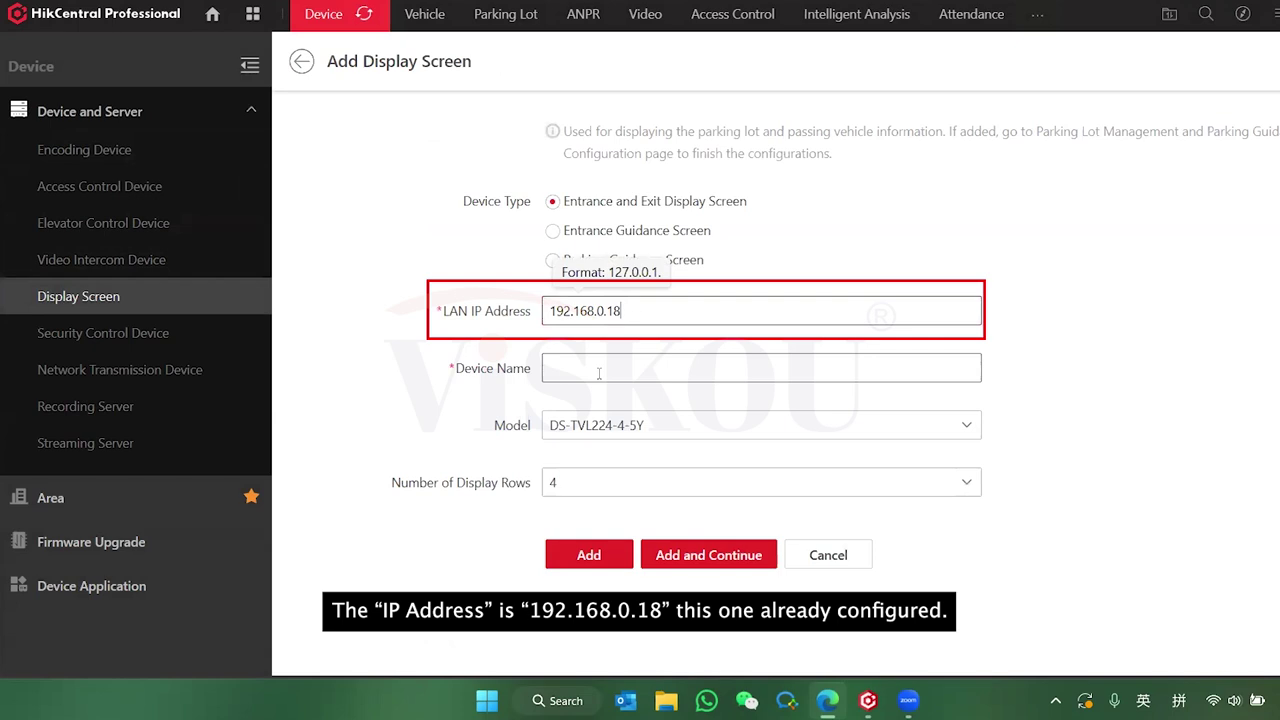
text(Display)
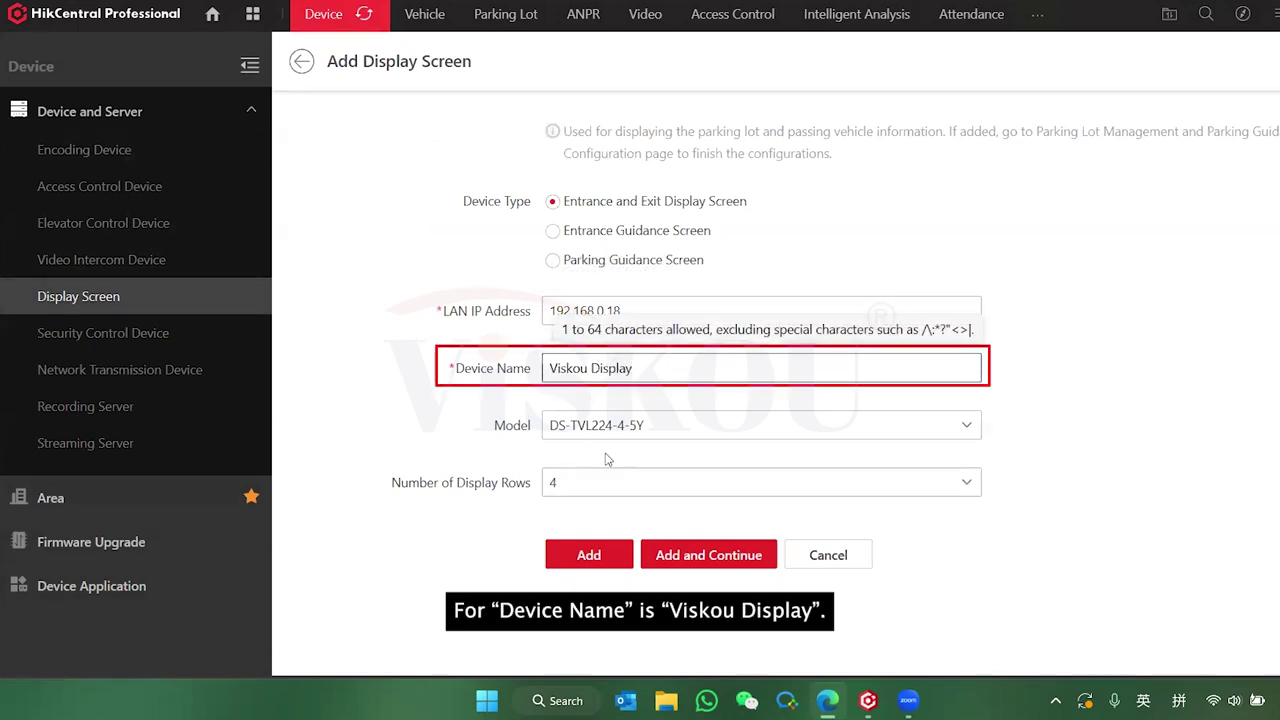
Step: Choose the DS-TVL224-4-5Y/2 rows model, add the screen, and check the encoding device list
click(644, 430)
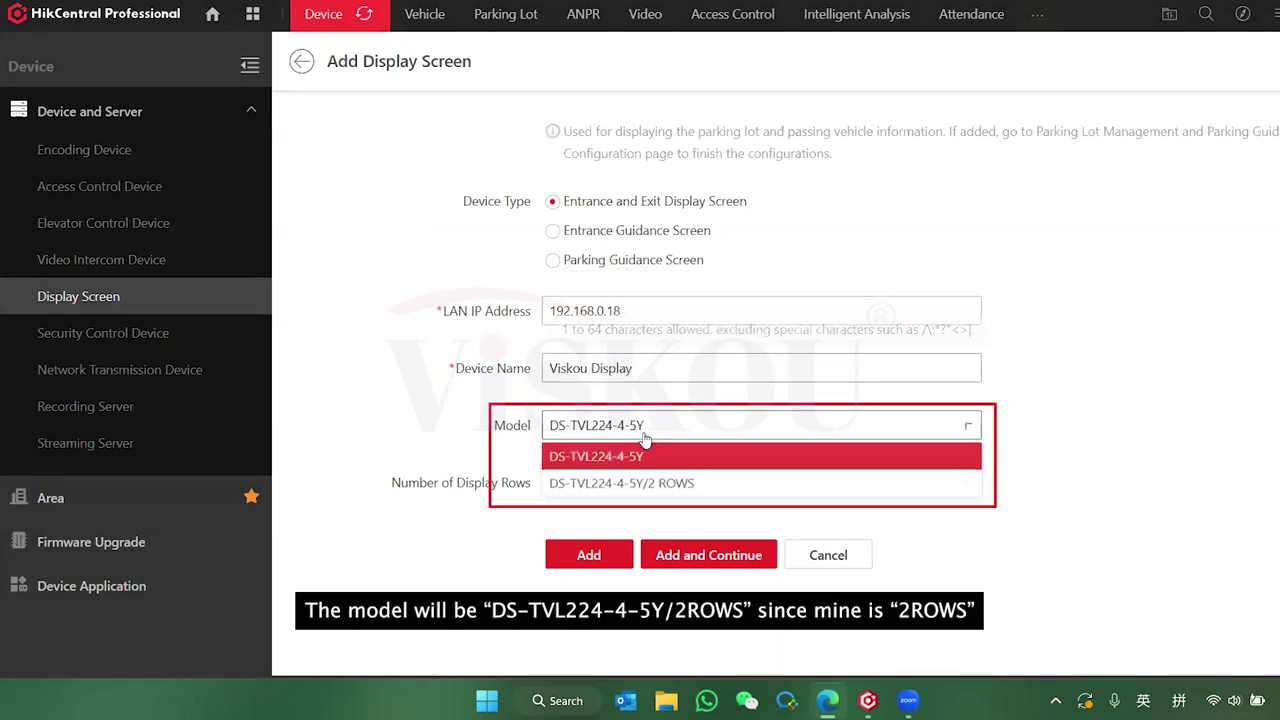
click(620, 483)
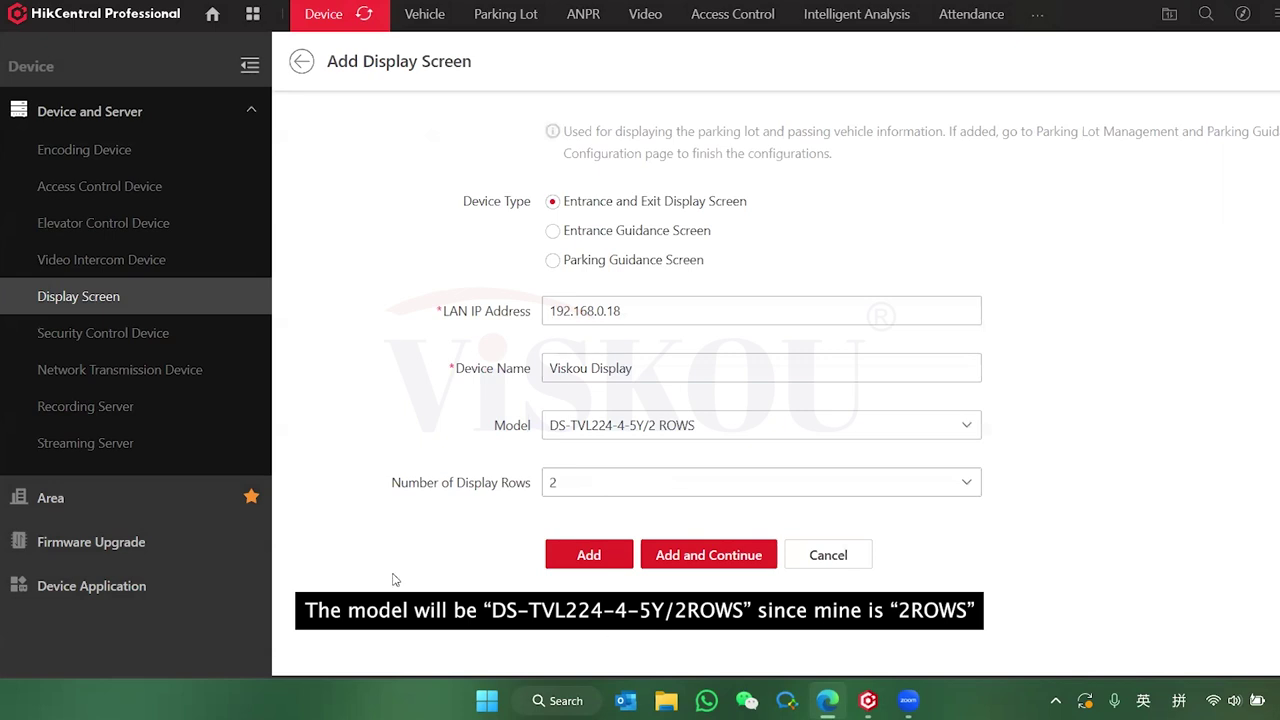
click(589, 555)
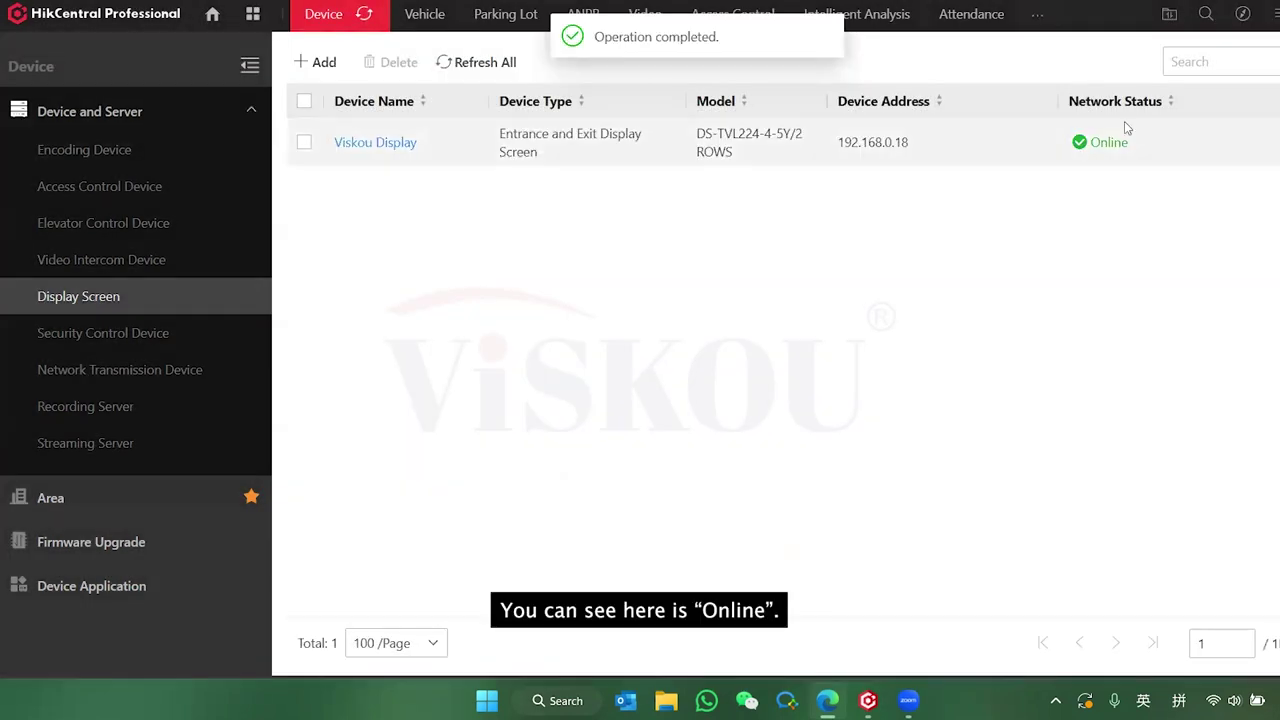
click(160, 149)
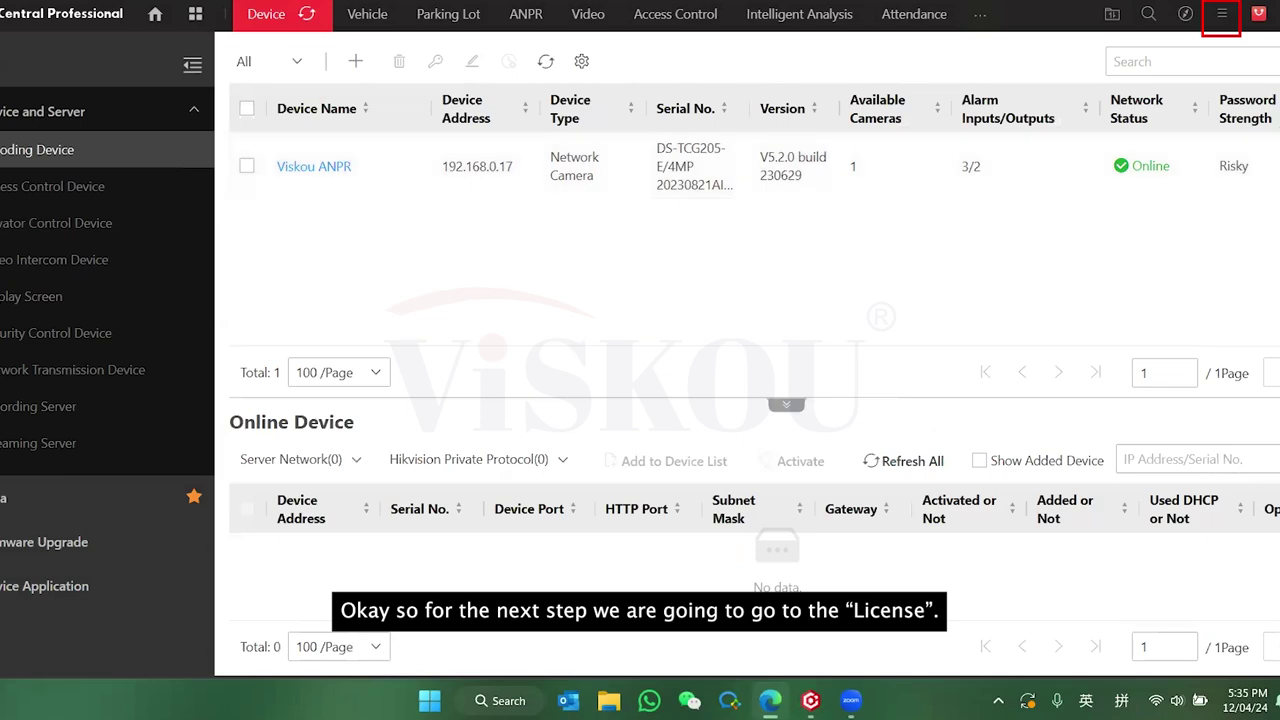
Step: Assign an ANPR camera licence to Viskou ANPR's Camera 01 in License Details and save
click(1221, 14)
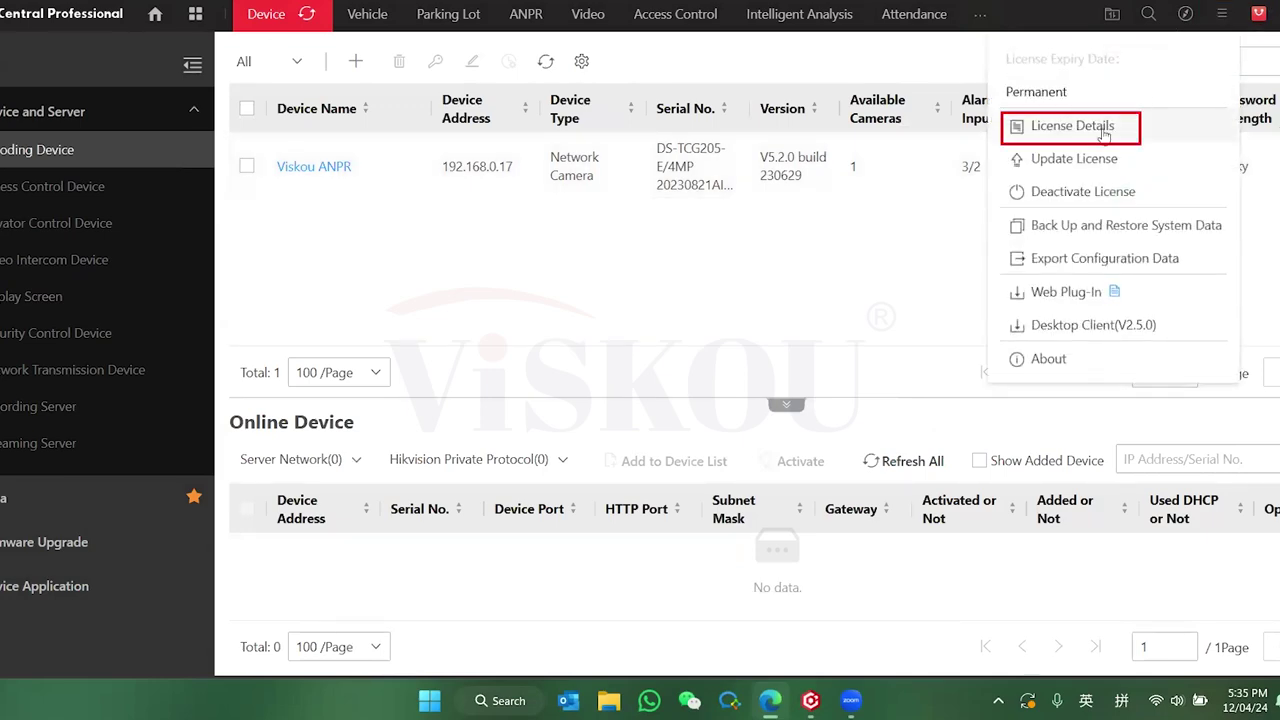
click(1068, 124)
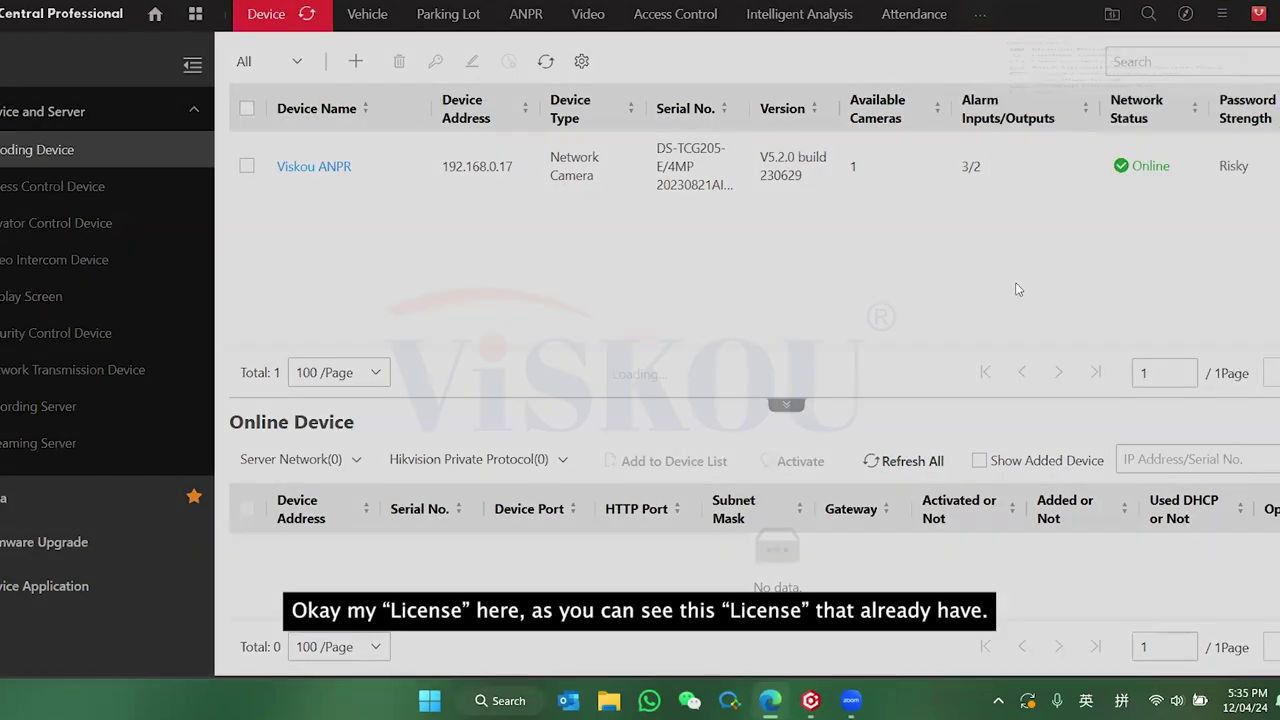
scroll(1066, 423, down, 3)
scroll(1068, 423, down, 3)
scroll(960, 395, up, 2)
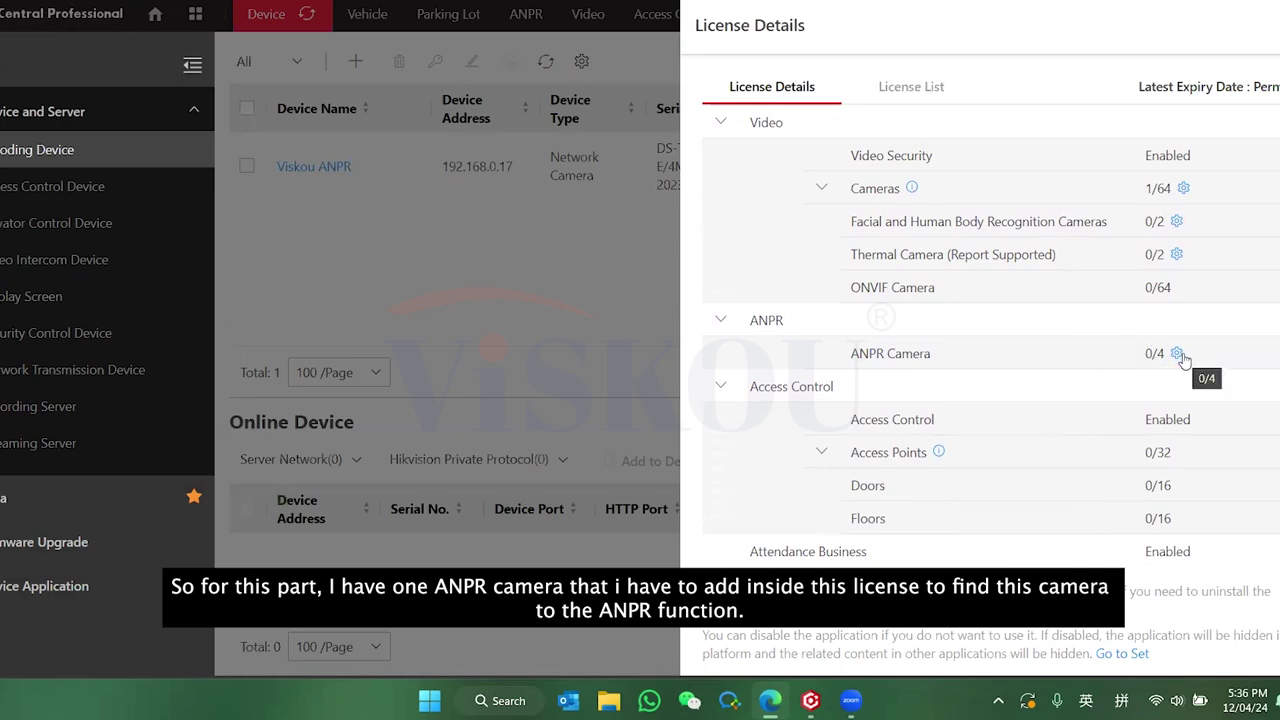
click(1180, 357)
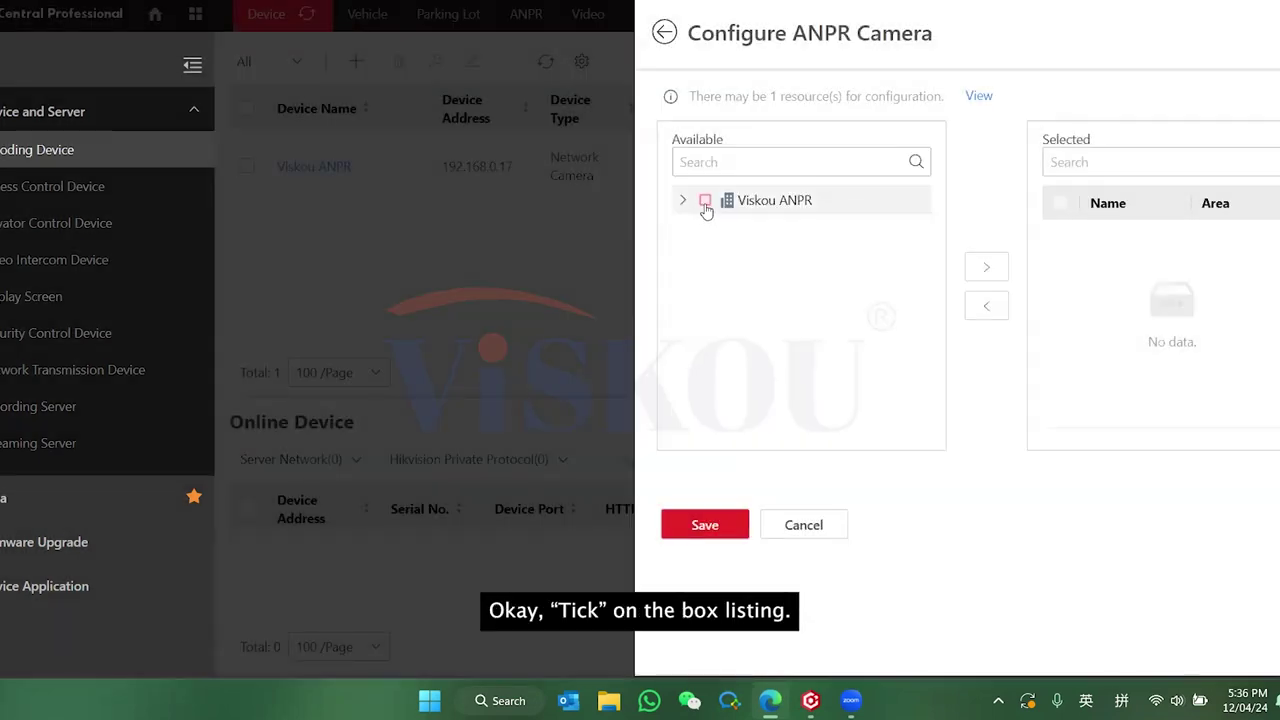
click(705, 201)
click(986, 267)
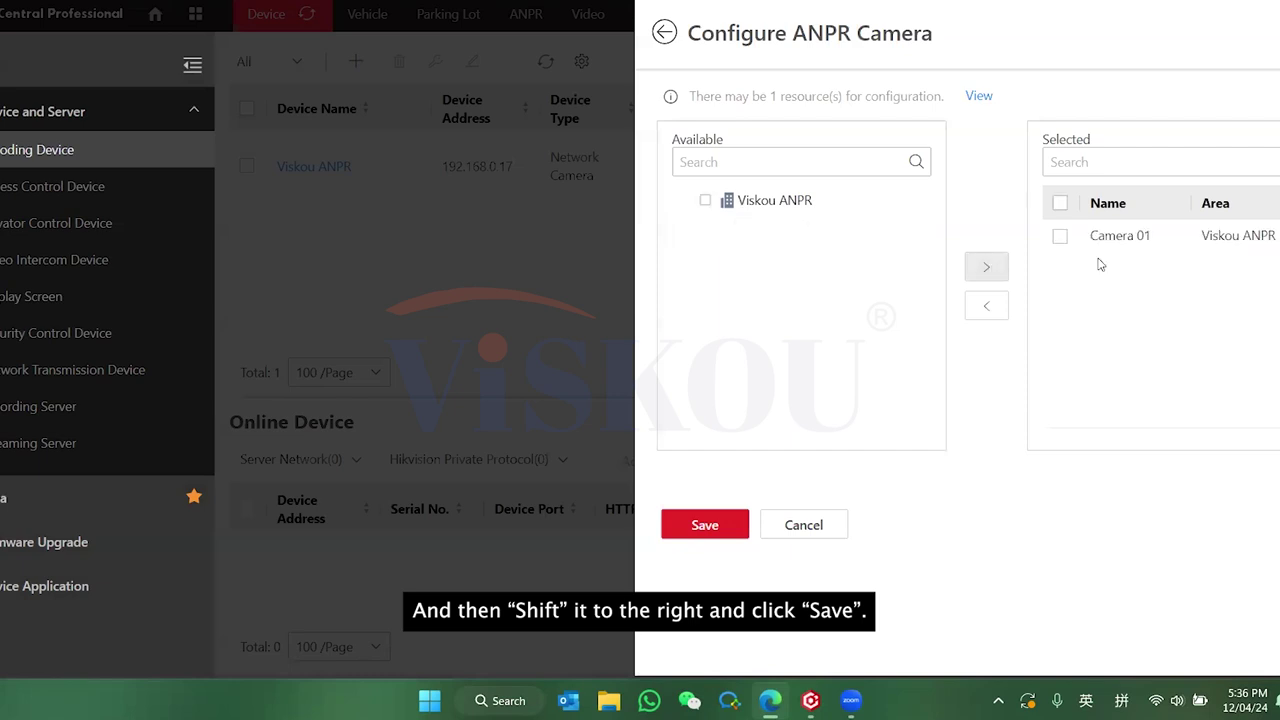
click(715, 531)
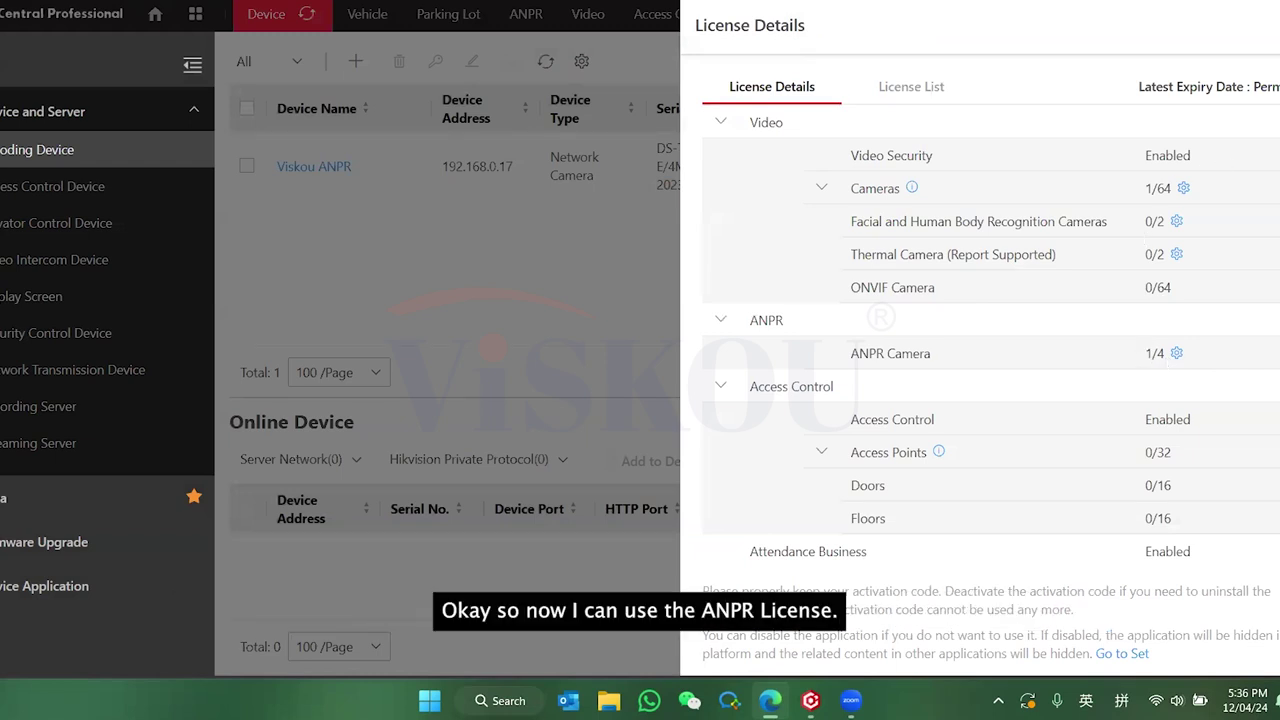
key(Escape)
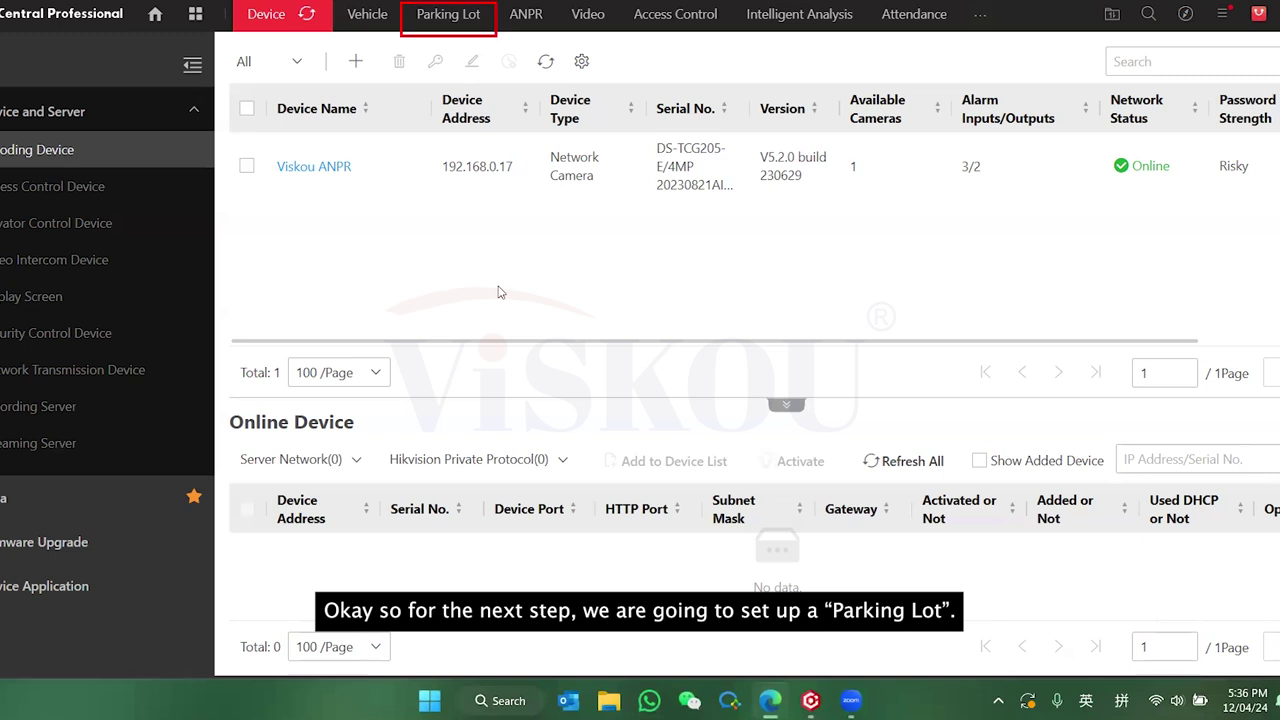
Step: Go to the Parking Lot module and open Parking Lot Management
click(435, 22)
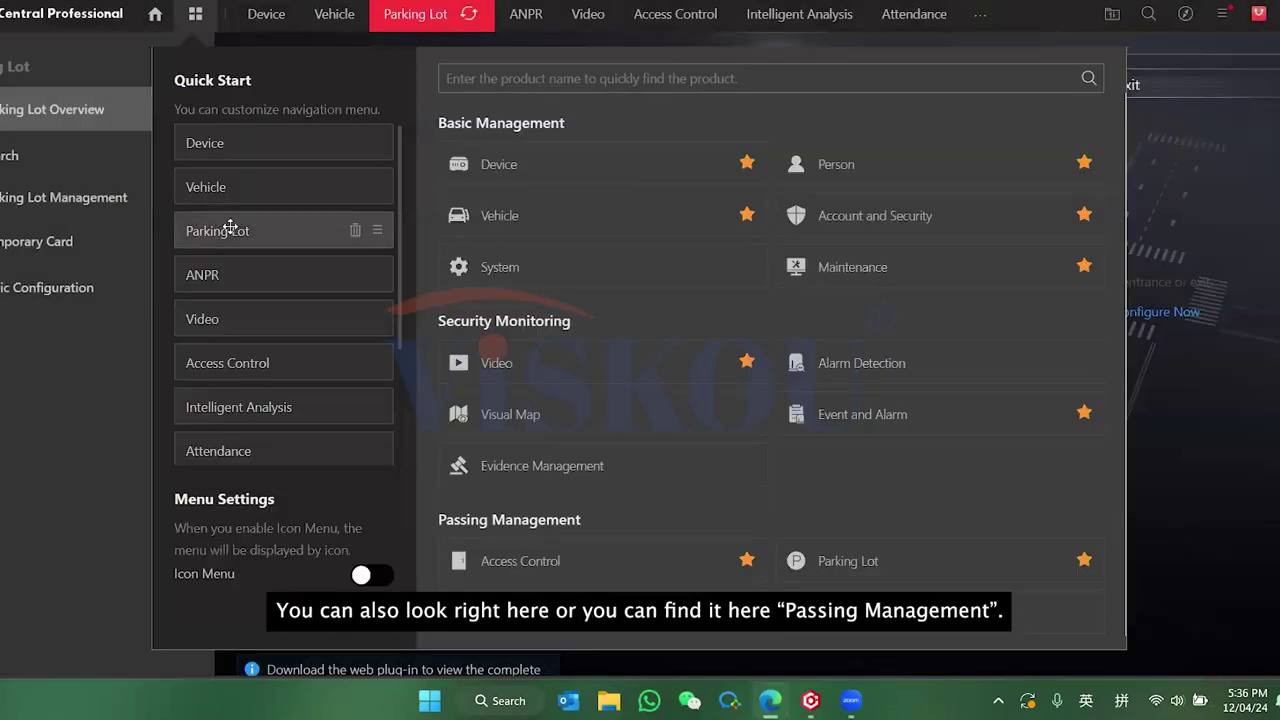
scroll(689, 306, down, 2)
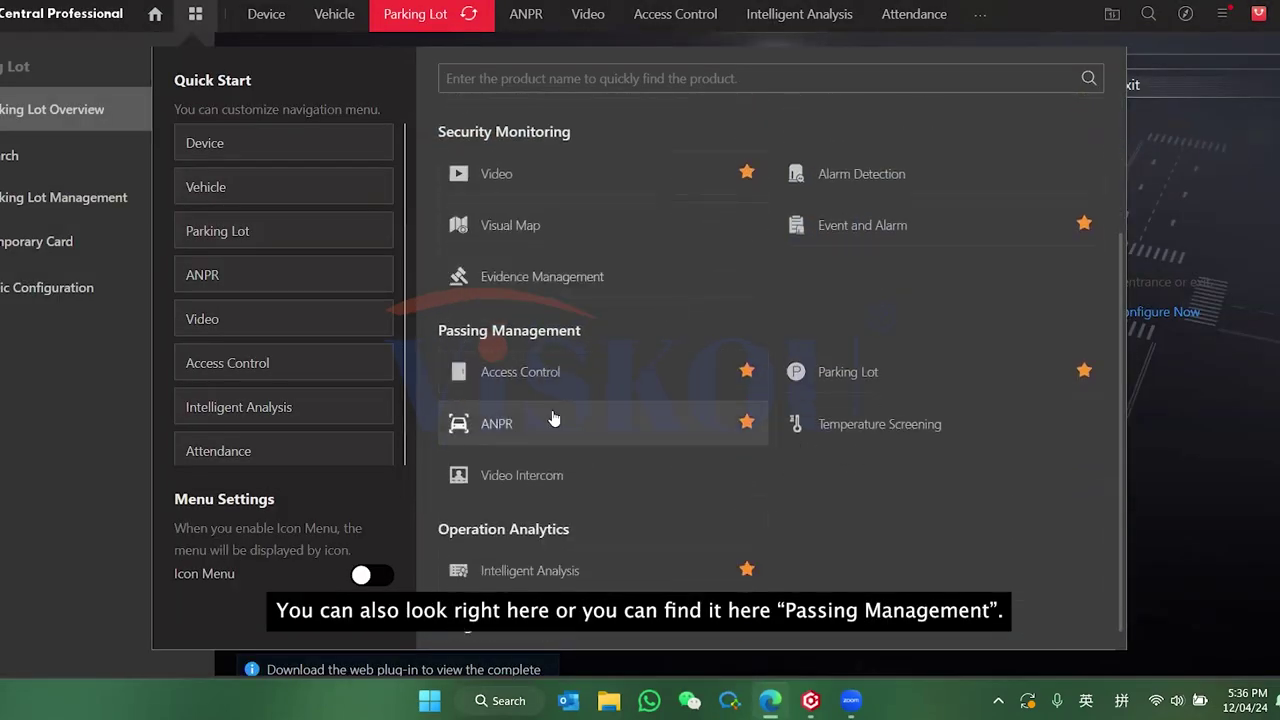
scroll(858, 313, down, 1)
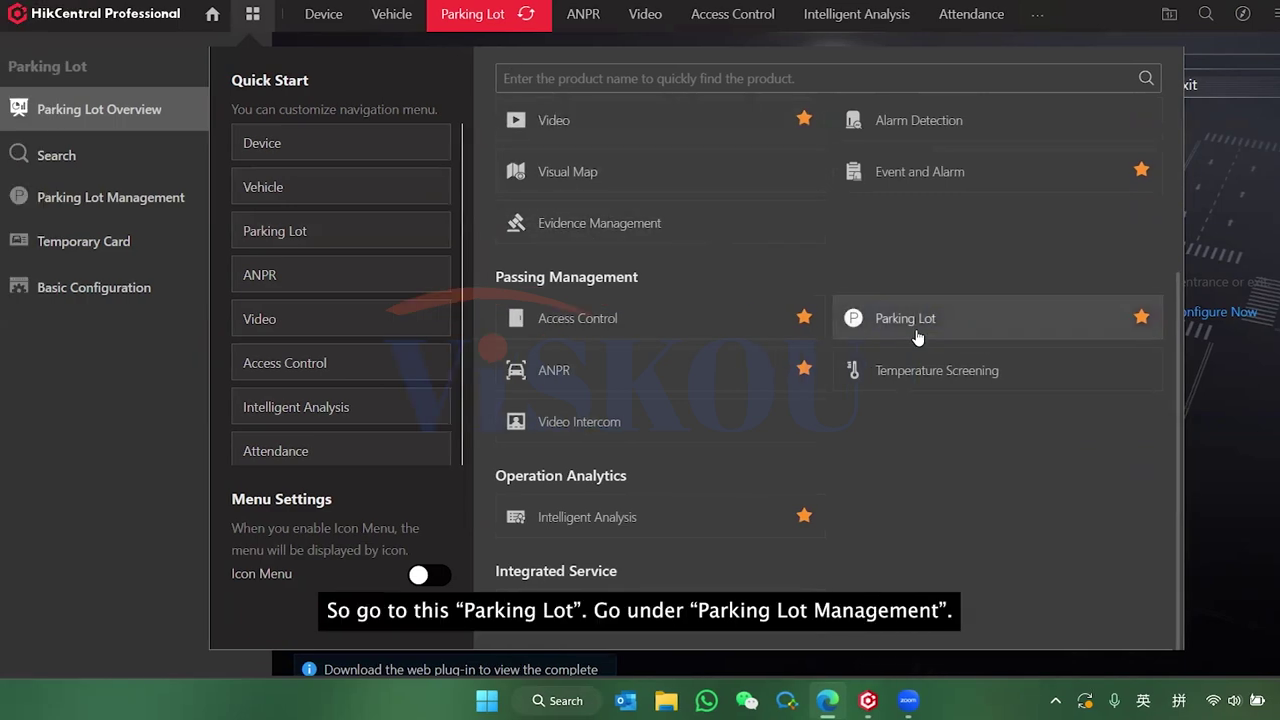
click(848, 317)
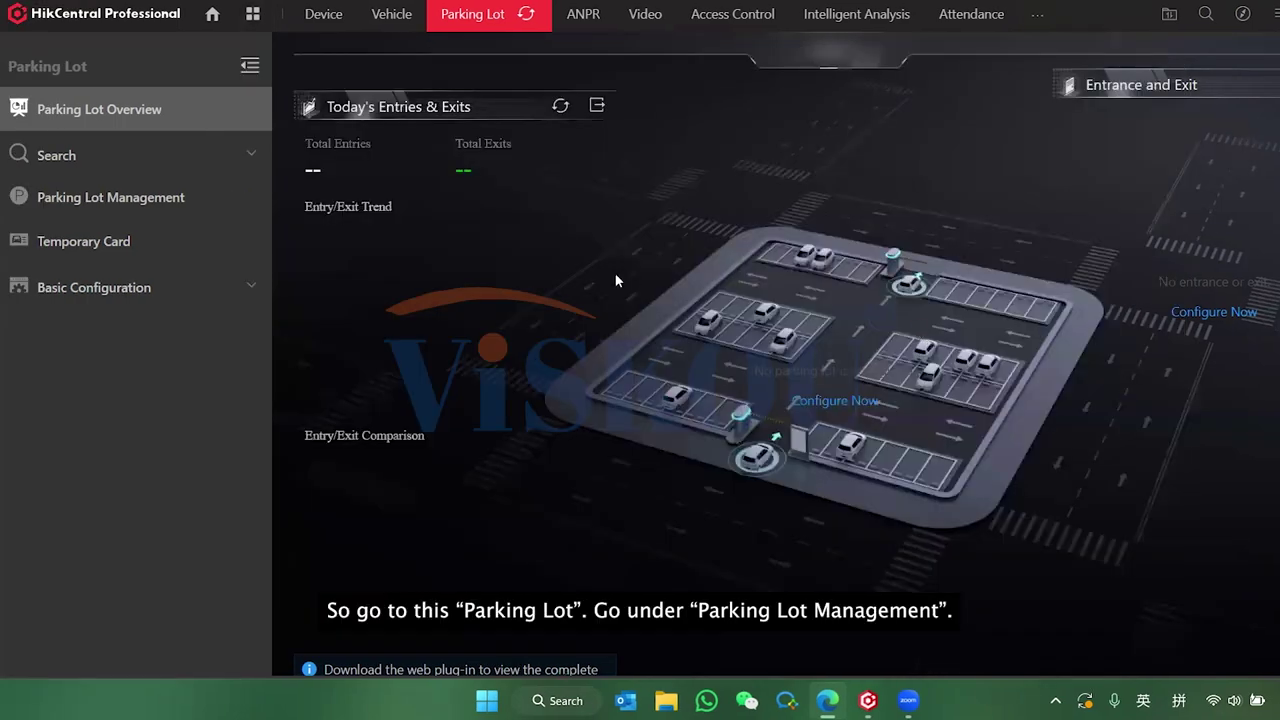
click(87, 202)
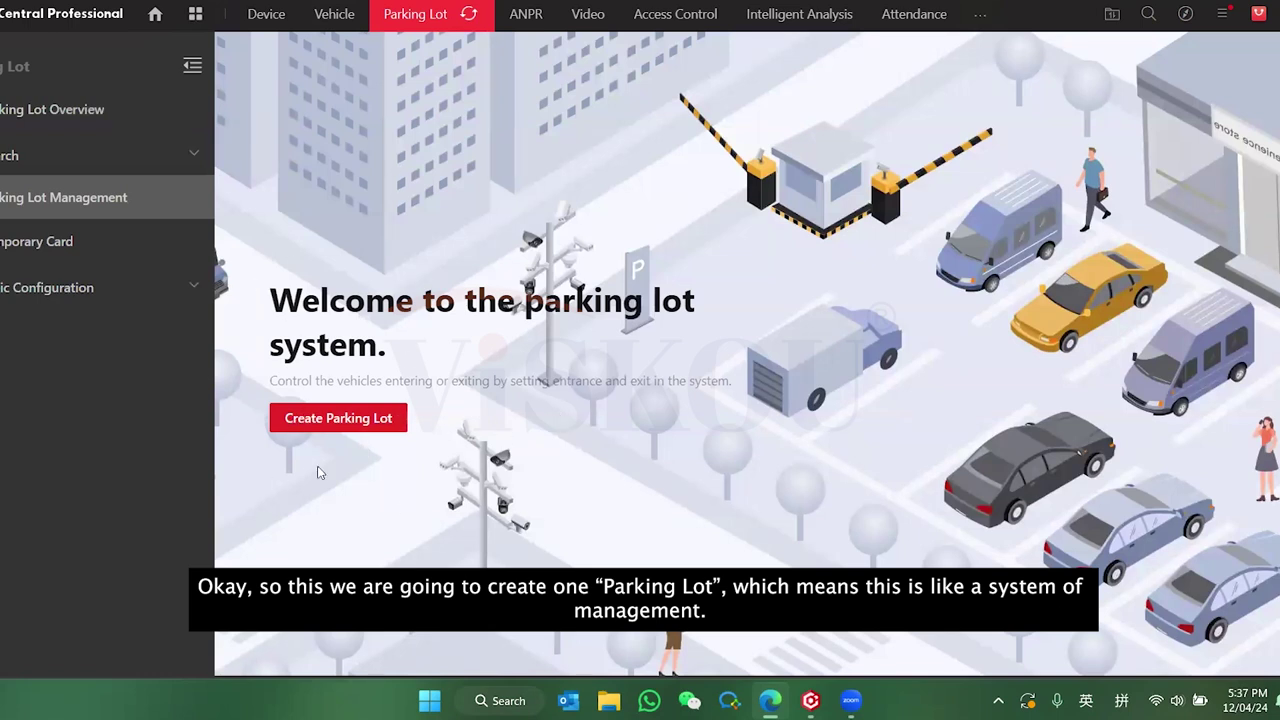
Step: Create Viskou Parking Lot with capacity 1000 and 1000 vacant spaces, then open its settings
click(350, 418)
click(988, 106)
text(Viskou Parking L)
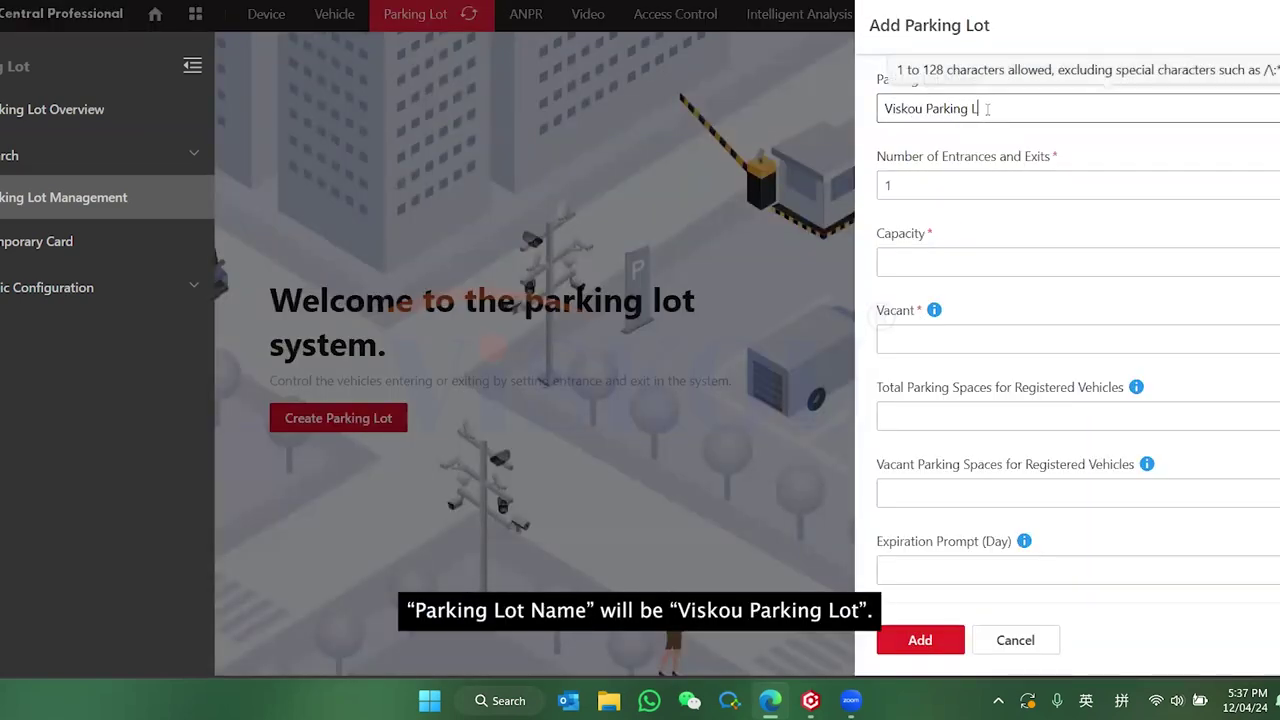
click(959, 262)
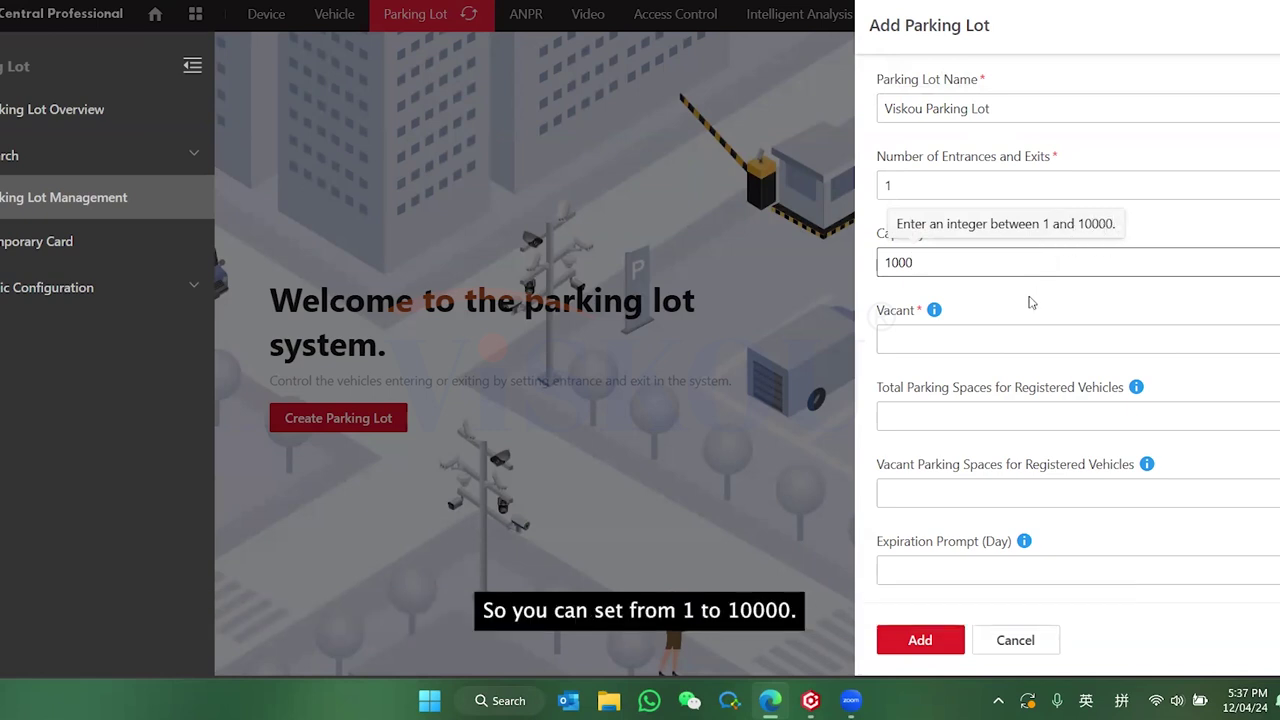
click(990, 340)
text(1000)
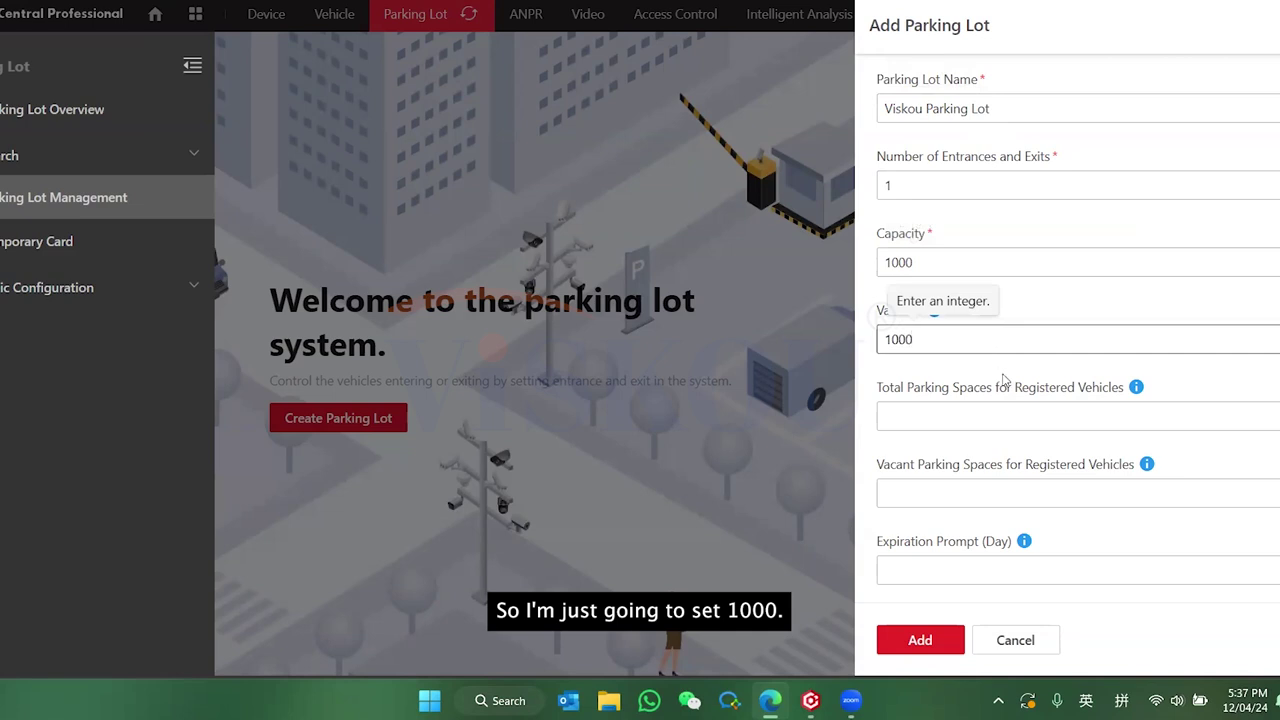
scroll(1004, 378, down, 1)
scroll(980, 437, down, 2)
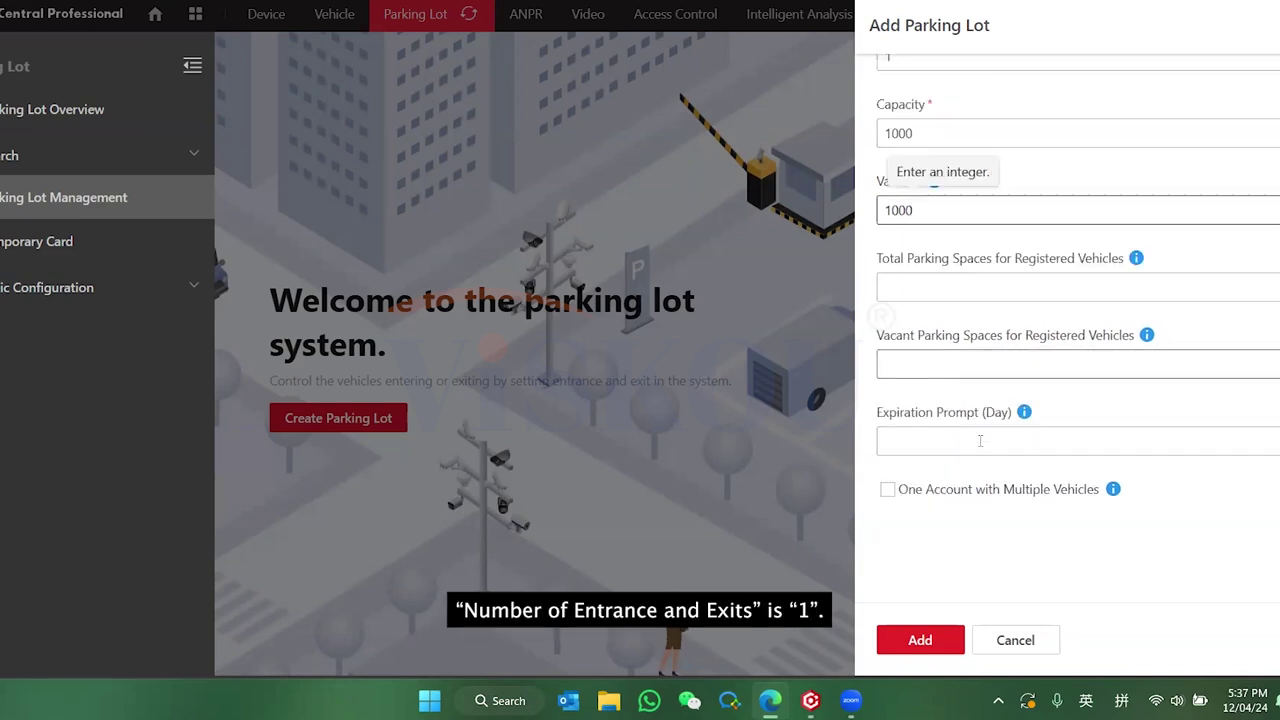
click(930, 640)
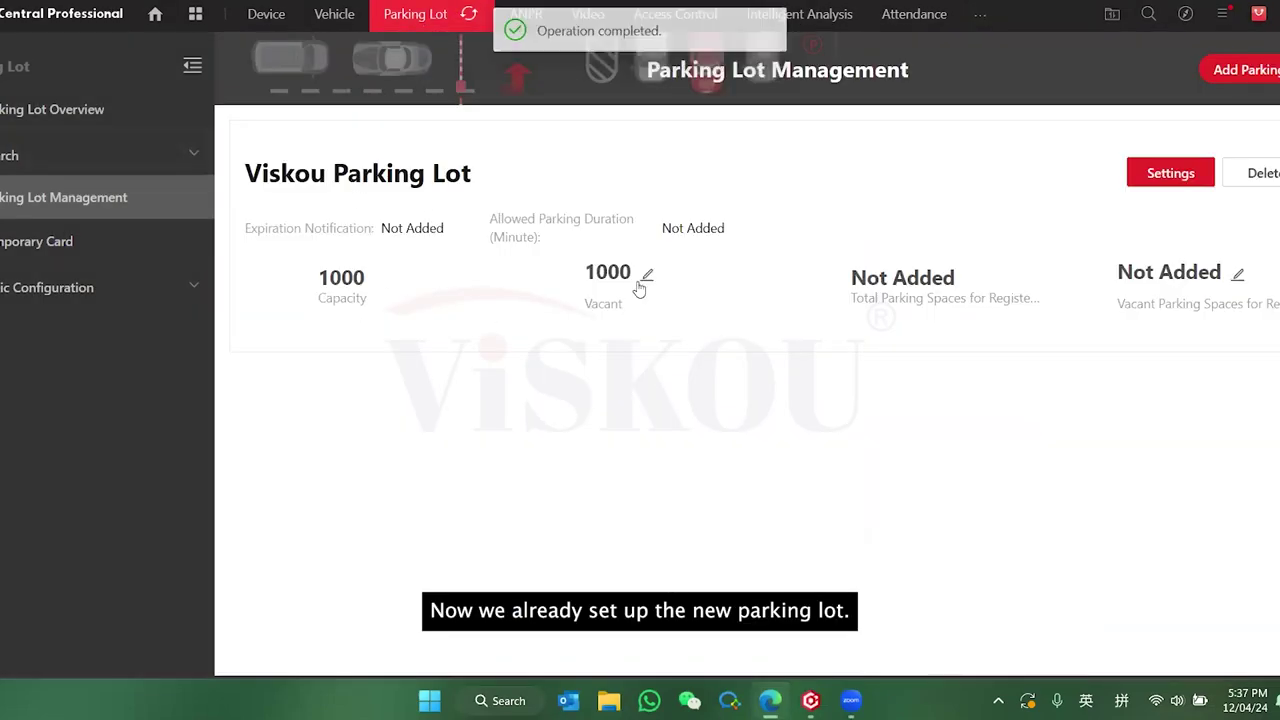
click(1168, 175)
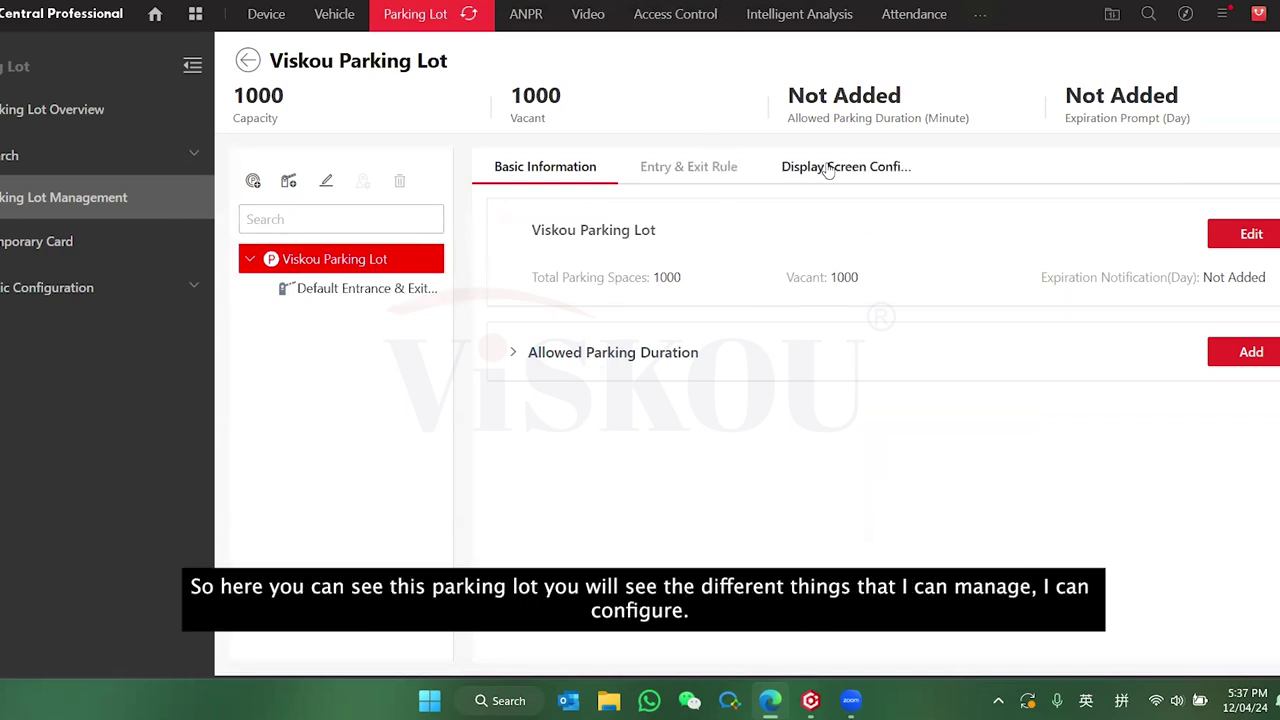
Step: Review the parking duration and temporary-vehicle entry and exit rules without changing them
click(515, 352)
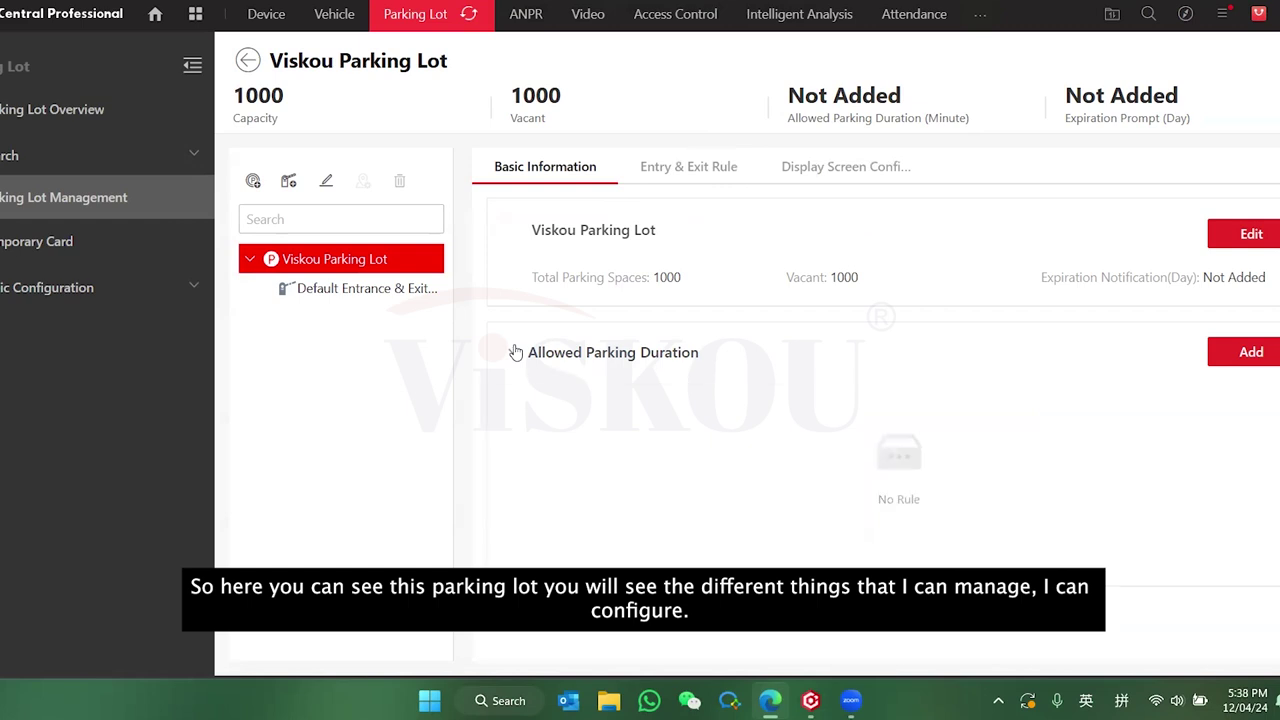
click(515, 352)
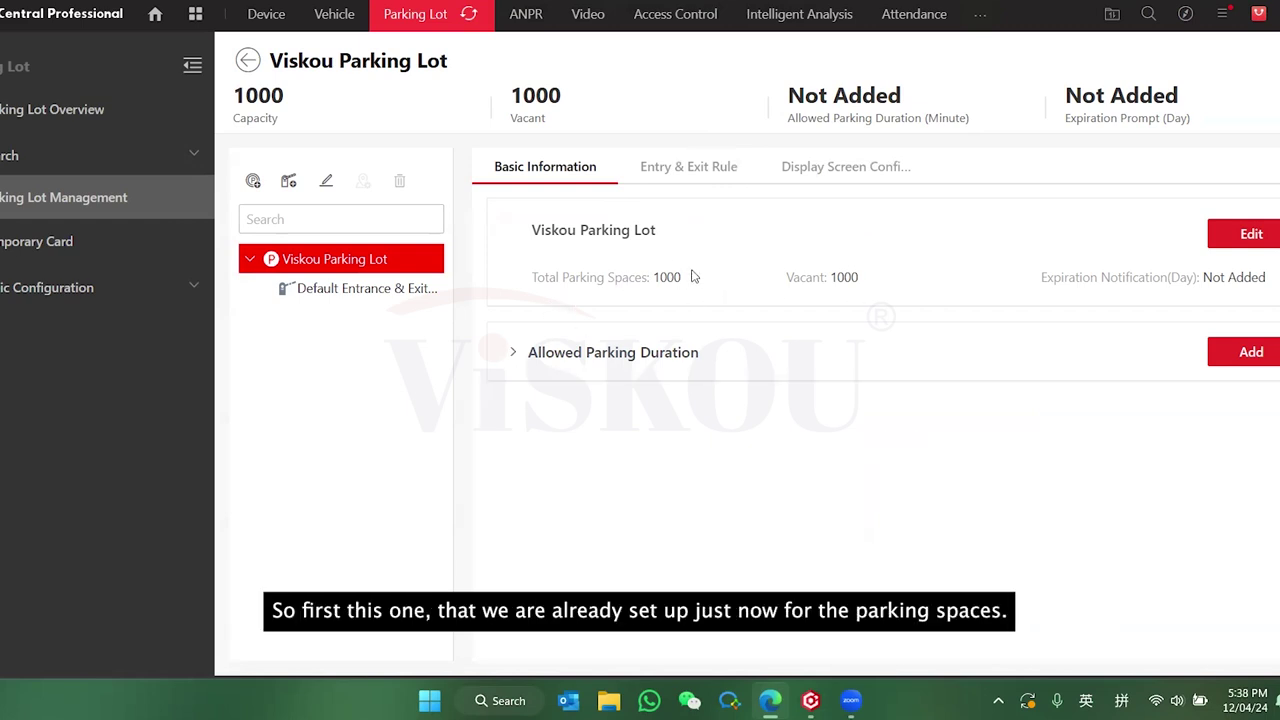
click(699, 172)
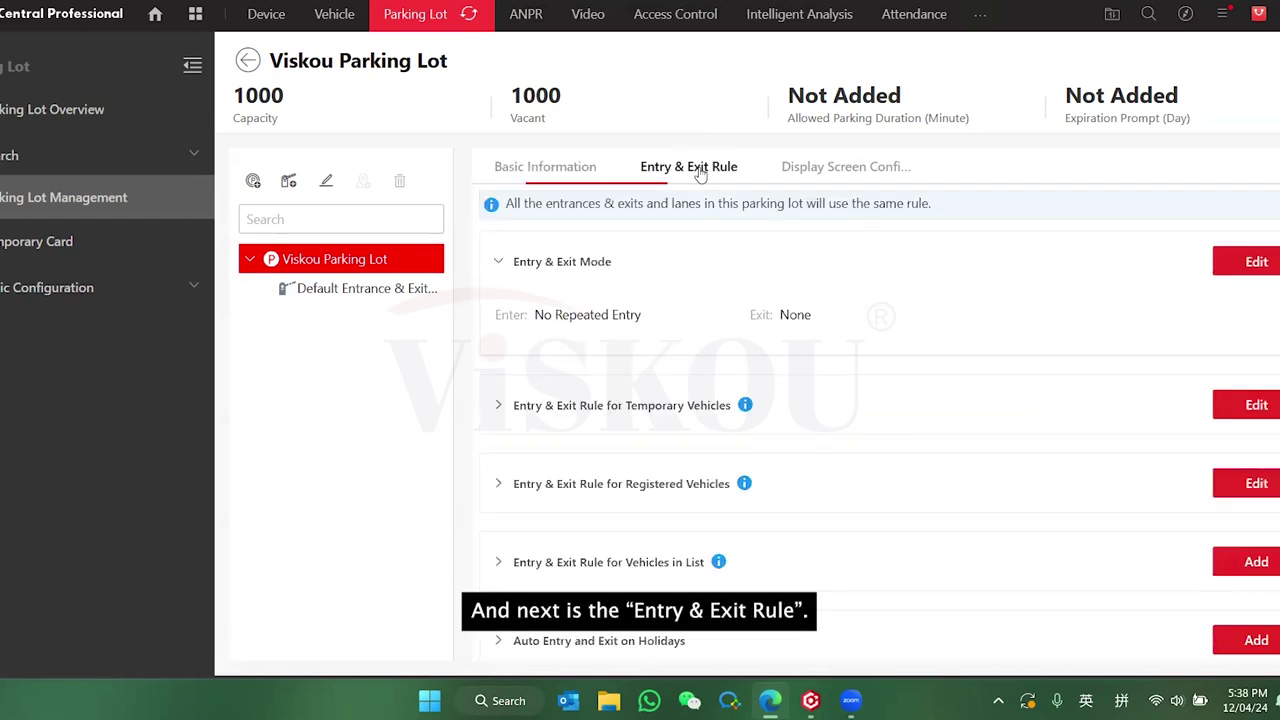
click(499, 264)
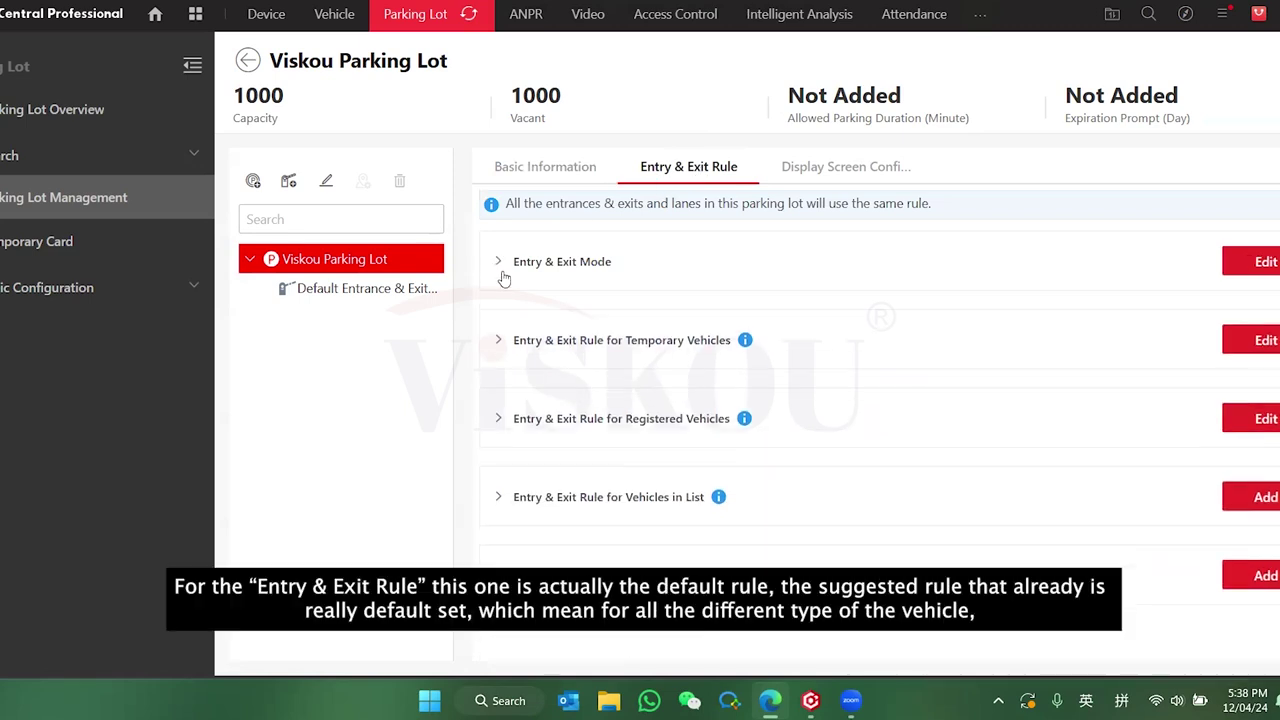
click(501, 340)
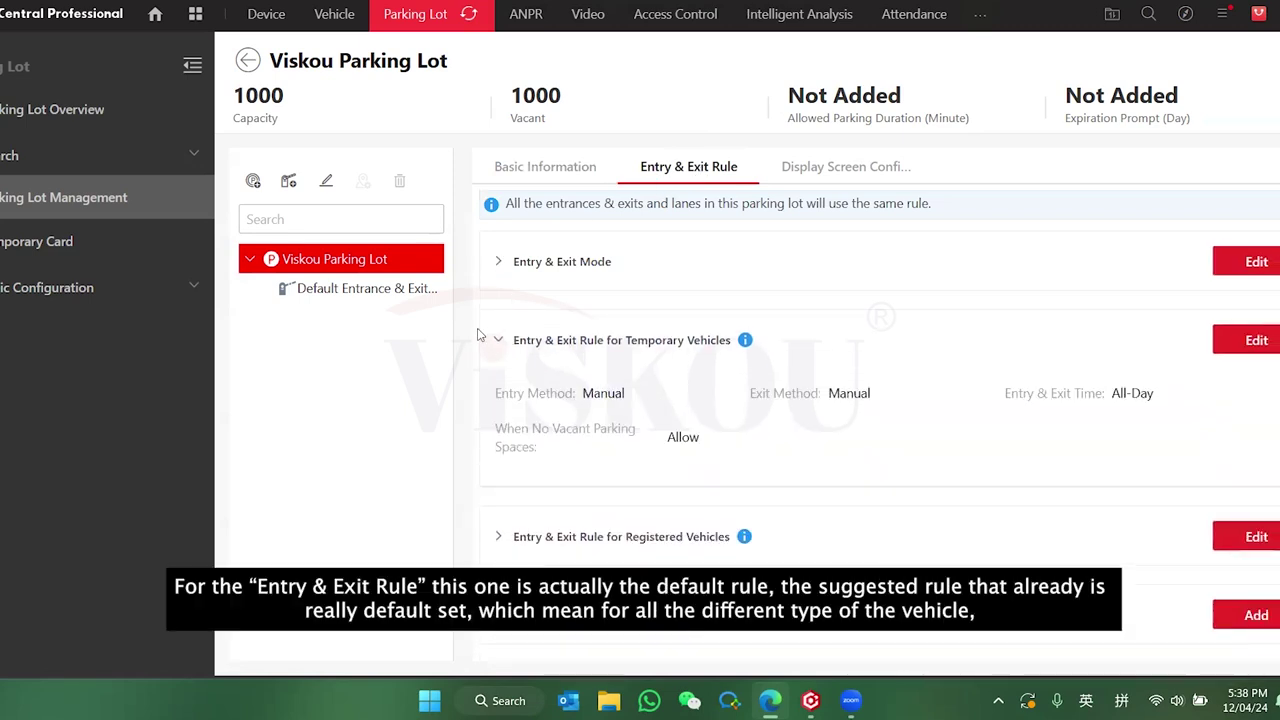
click(499, 340)
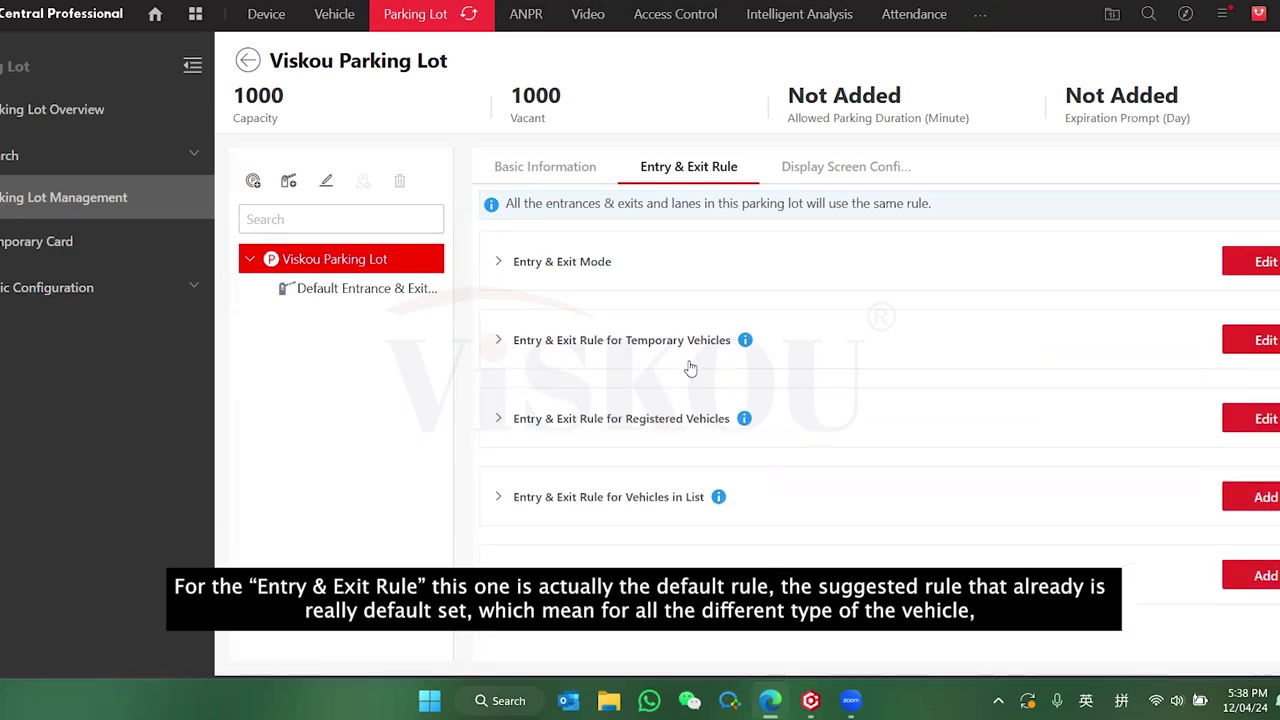
click(502, 340)
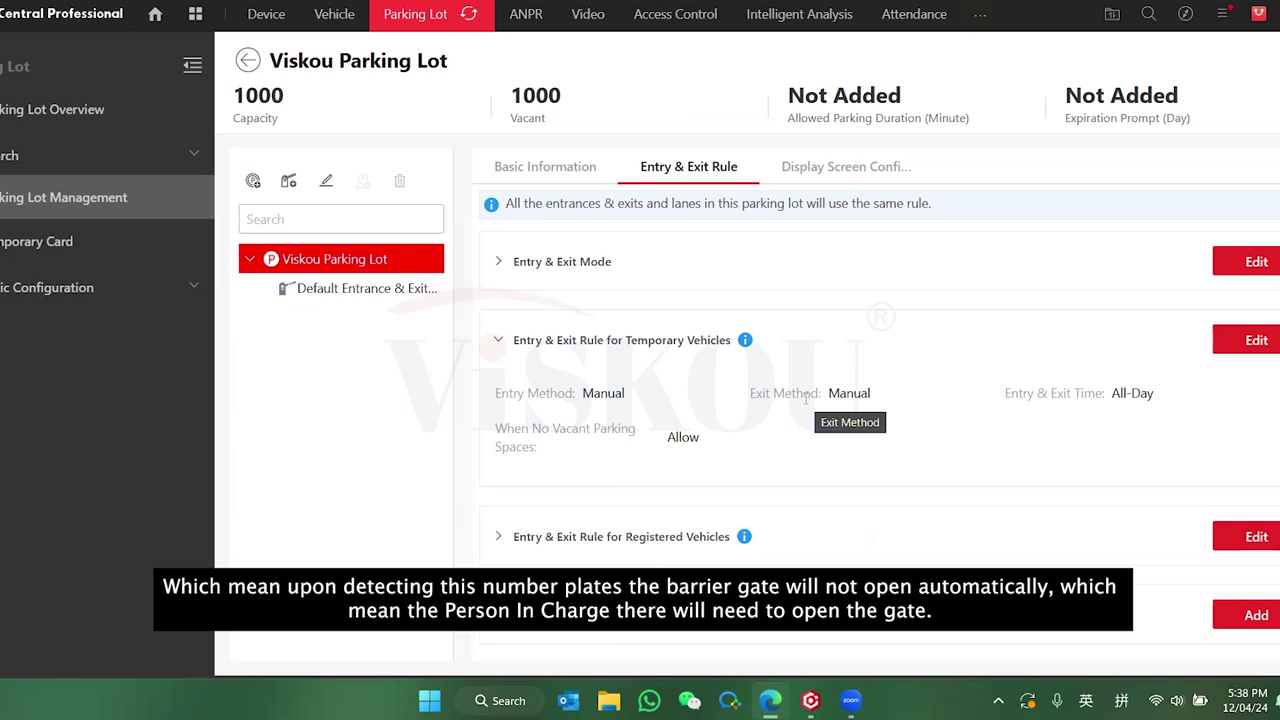
click(499, 342)
Step: Open the Registered Vehicles rule, cancel without edits, and return to Basic Information
click(495, 420)
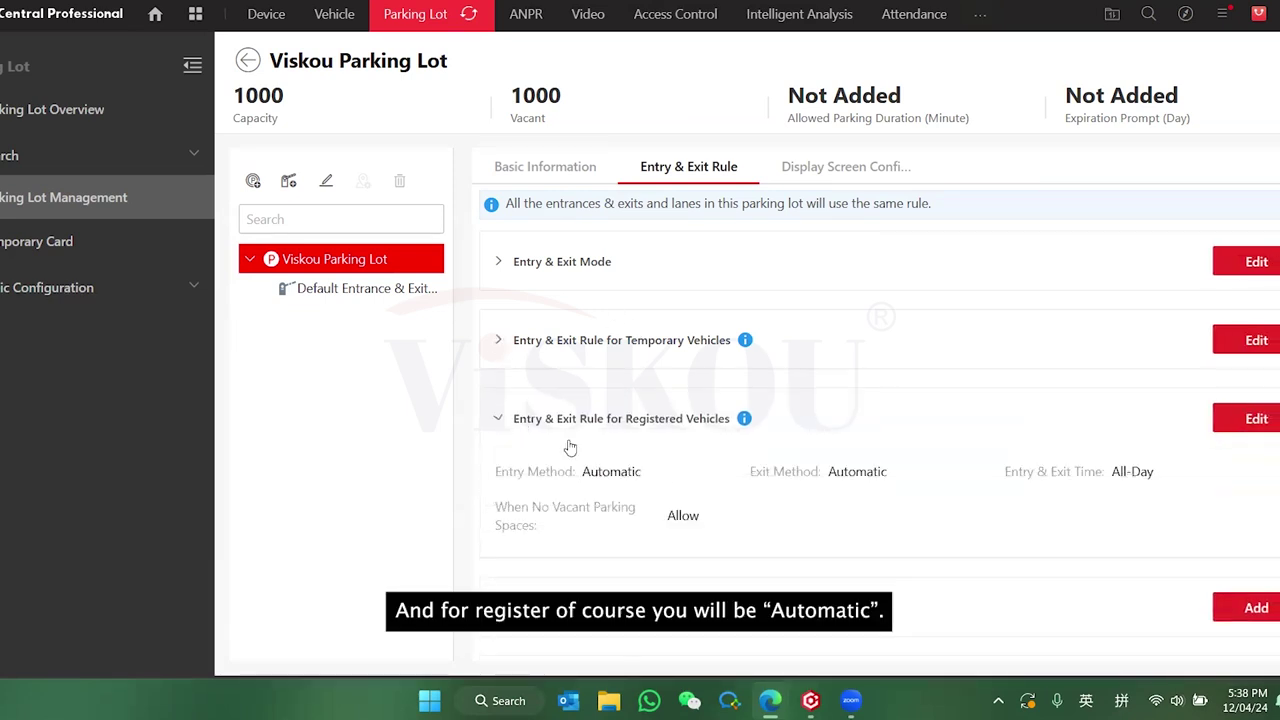
scroll(686, 448, down, 1)
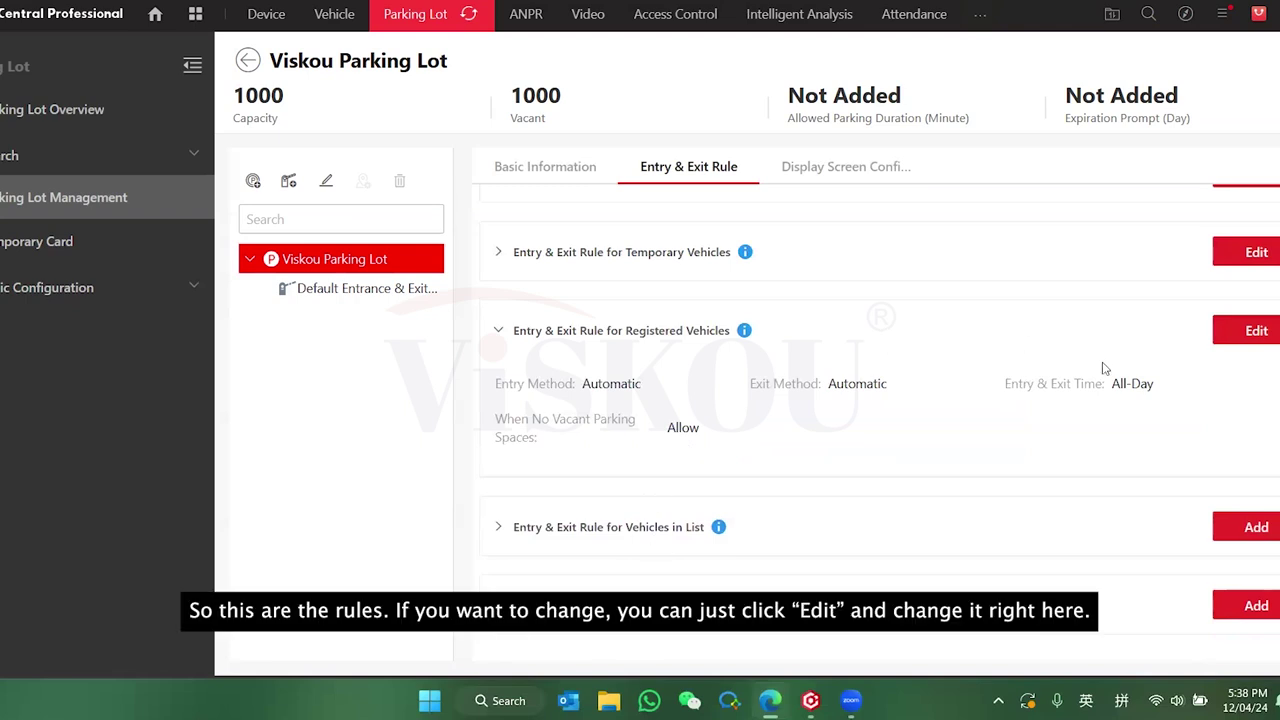
click(1252, 336)
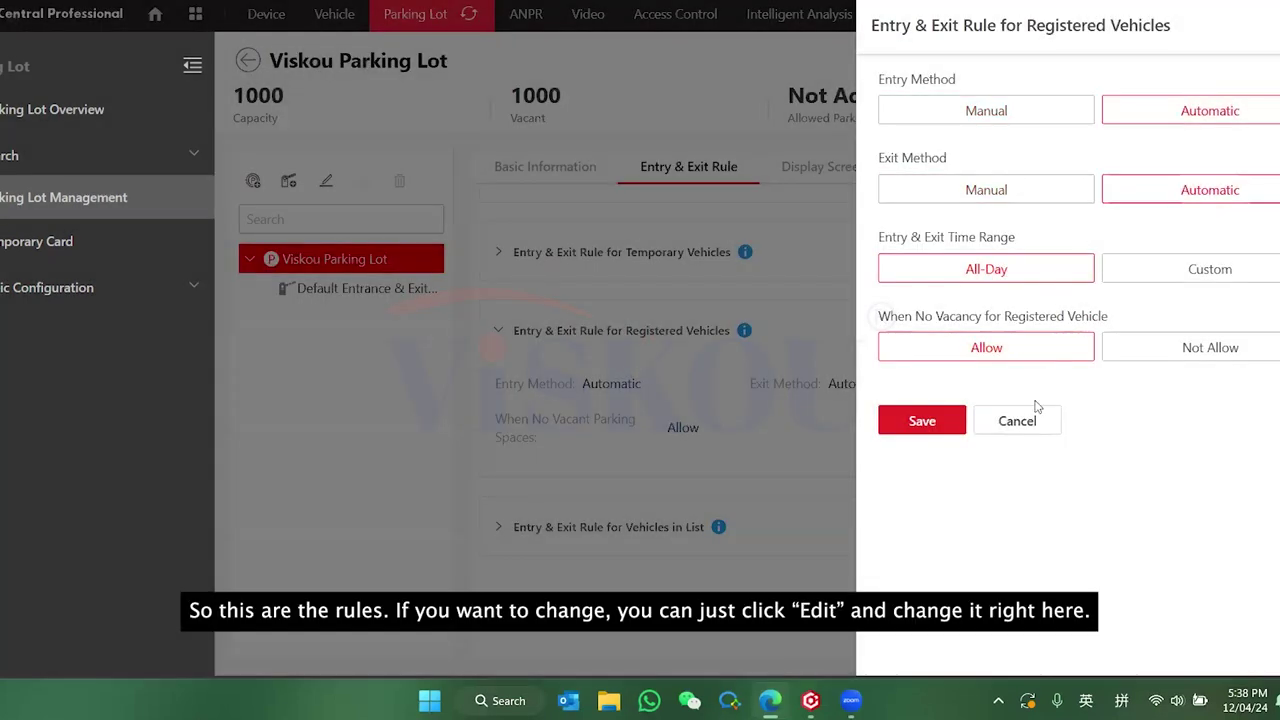
click(1035, 418)
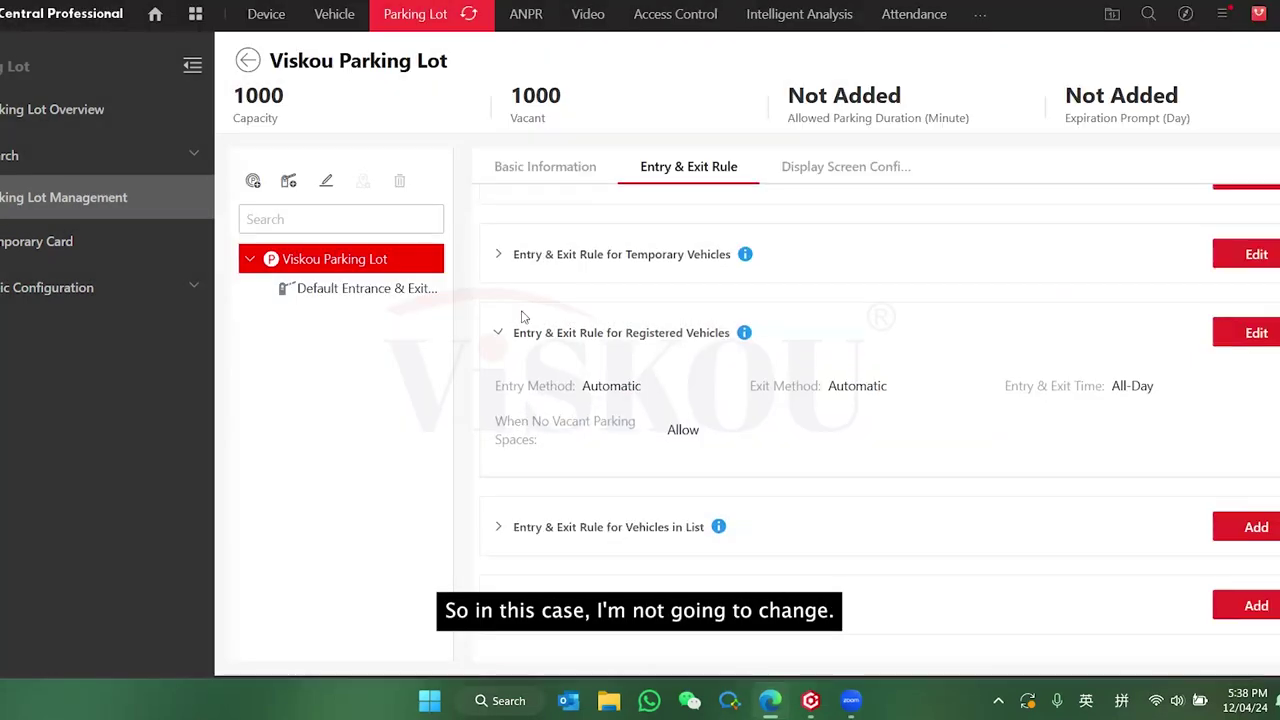
click(565, 180)
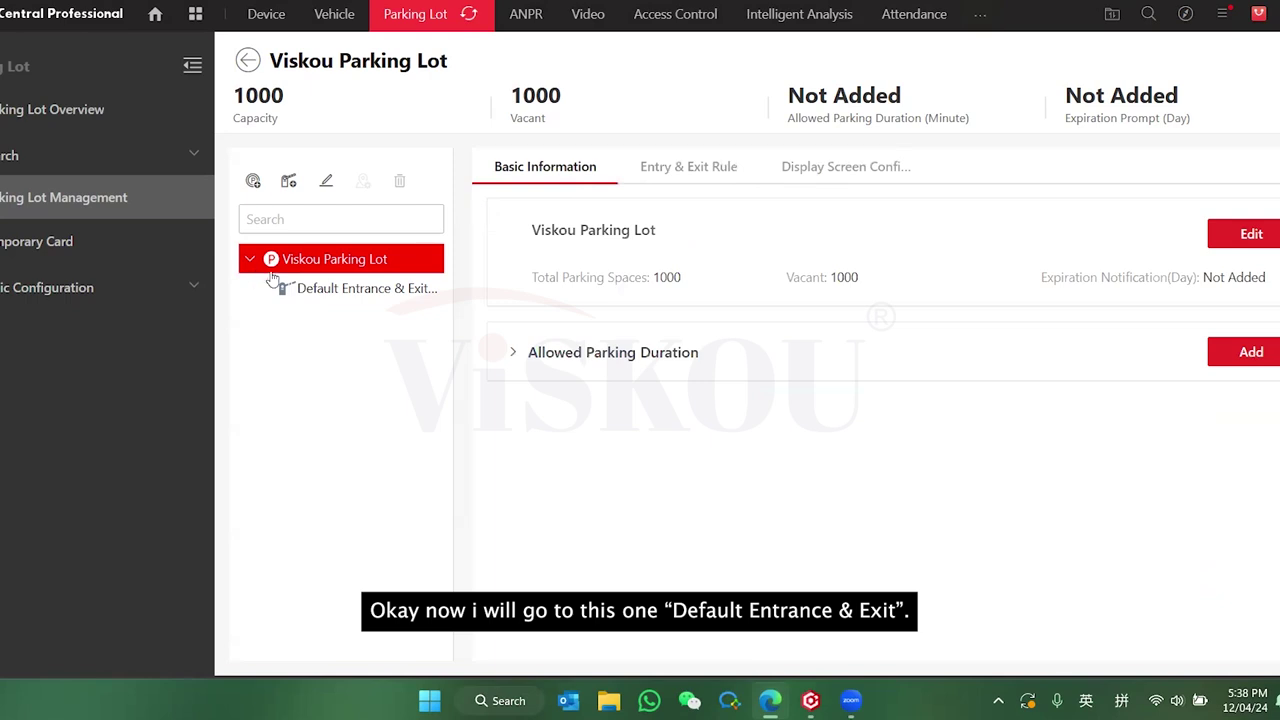
Step: Add an all-day Entrance lane named Entry Point under Default Entrance & Exit
click(364, 295)
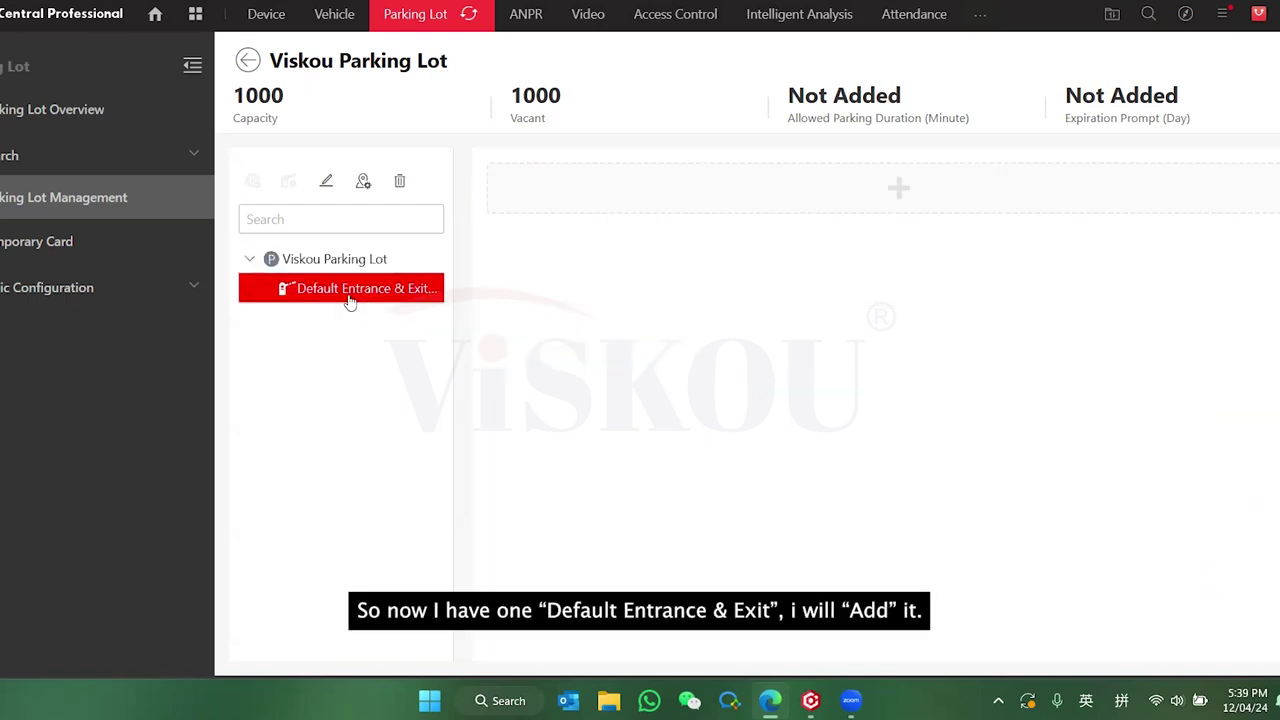
click(856, 190)
text(Entry Point)
click(533, 284)
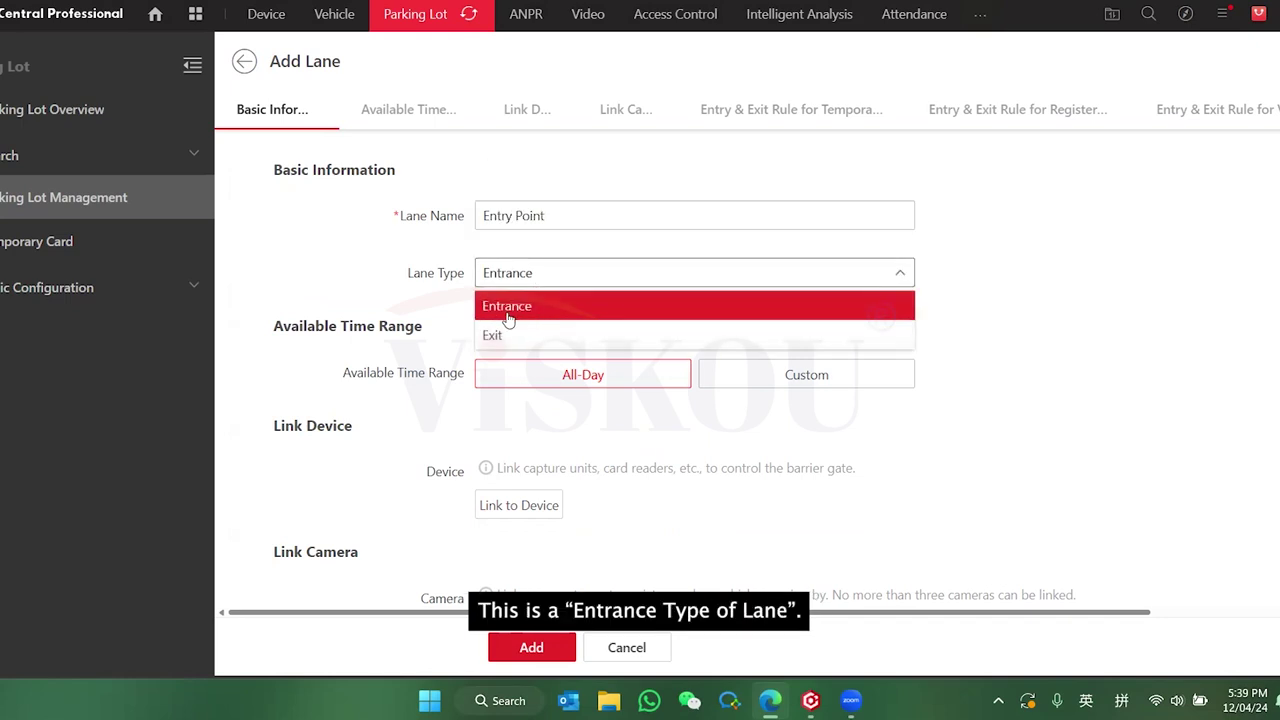
click(433, 318)
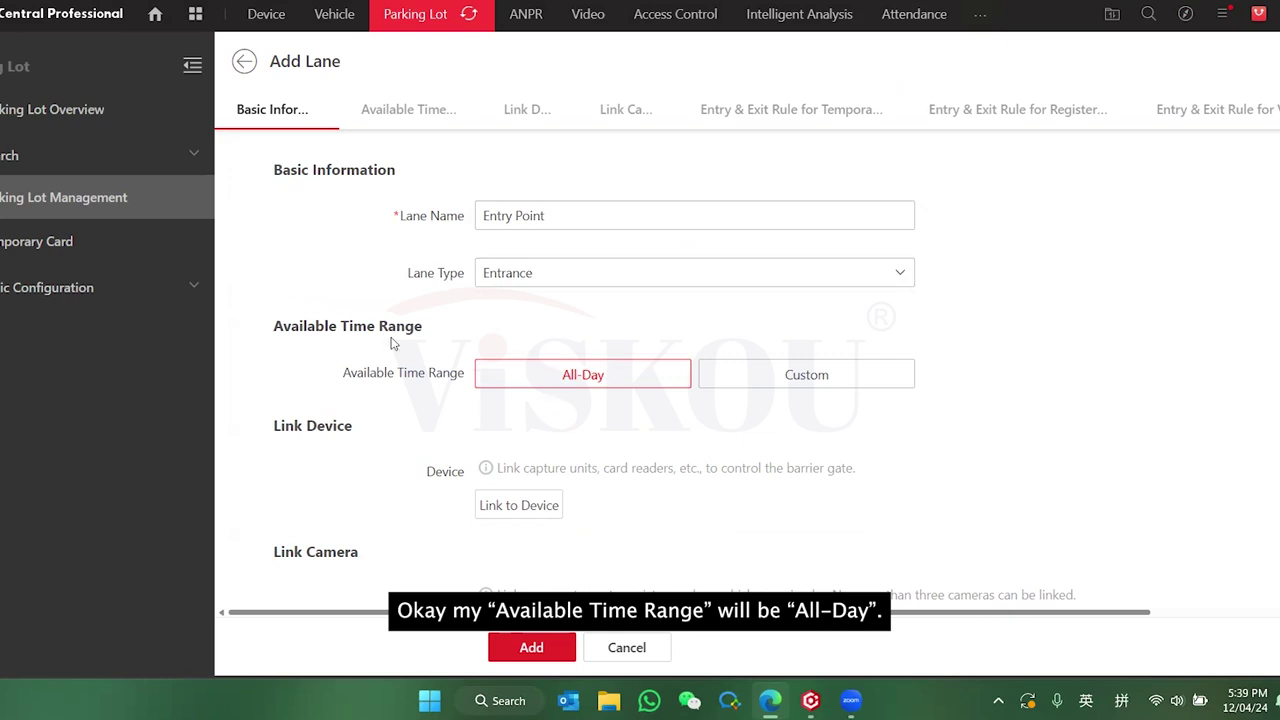
scroll(395, 343, down, 1)
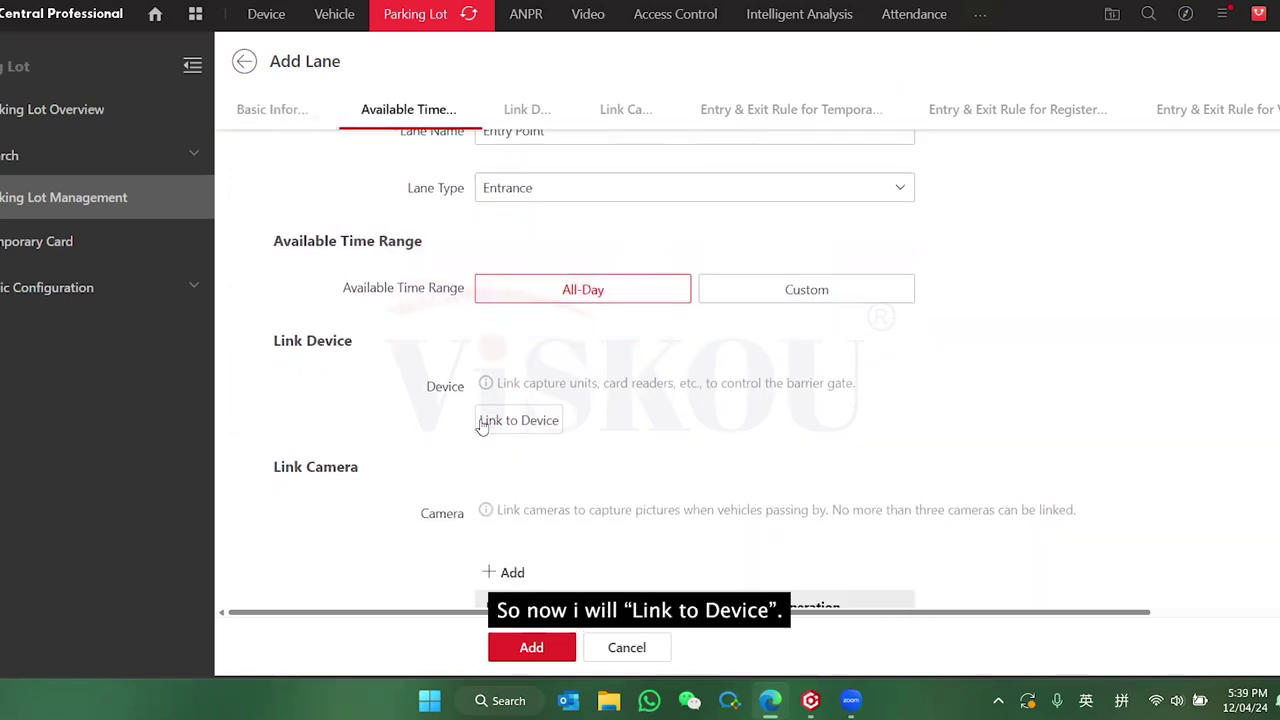
scroll(482, 425, up, 1)
scroll(482, 424, down, 1)
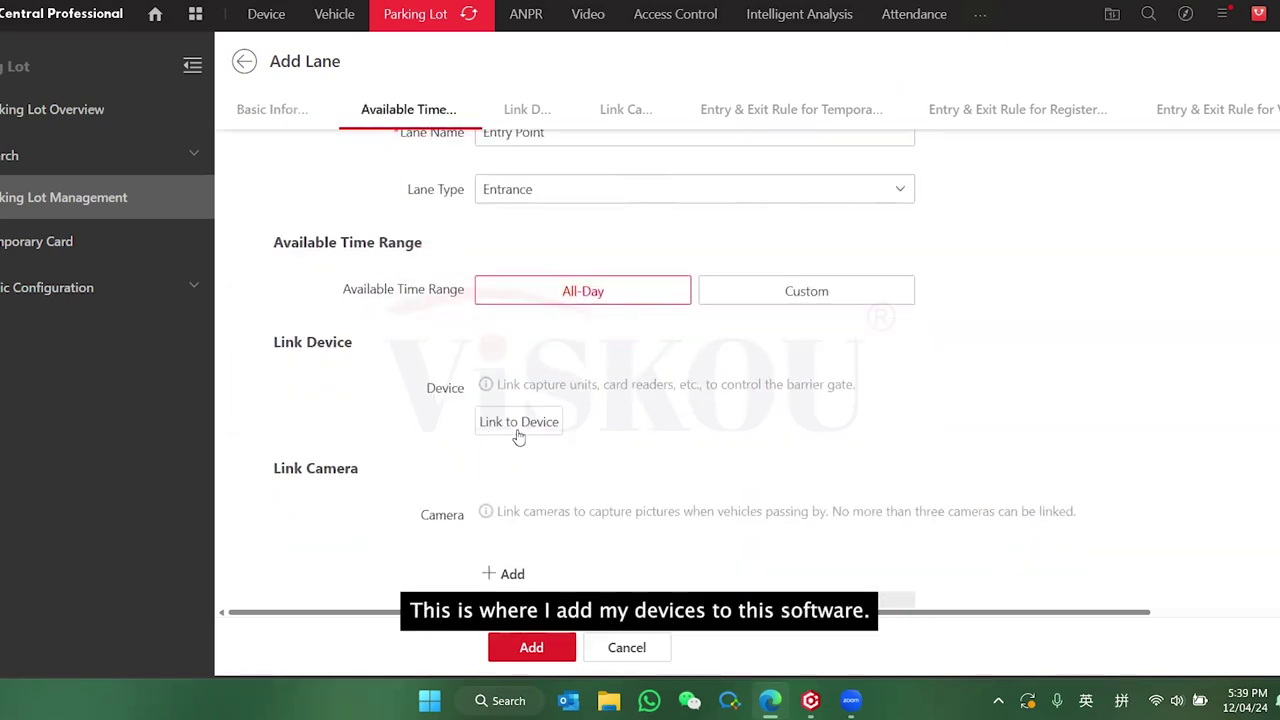
Step: Link Camera 01 as capture unit and Viskou Display as display screen to Entry Point
click(510, 437)
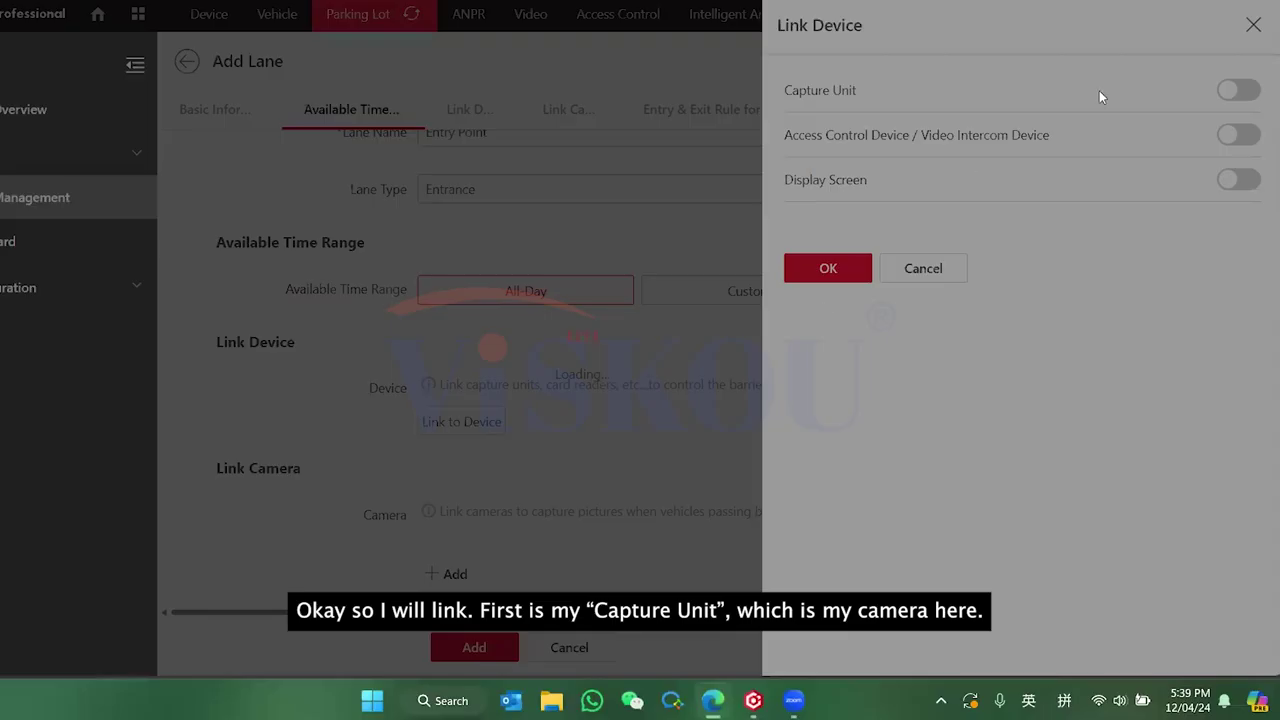
click(1244, 100)
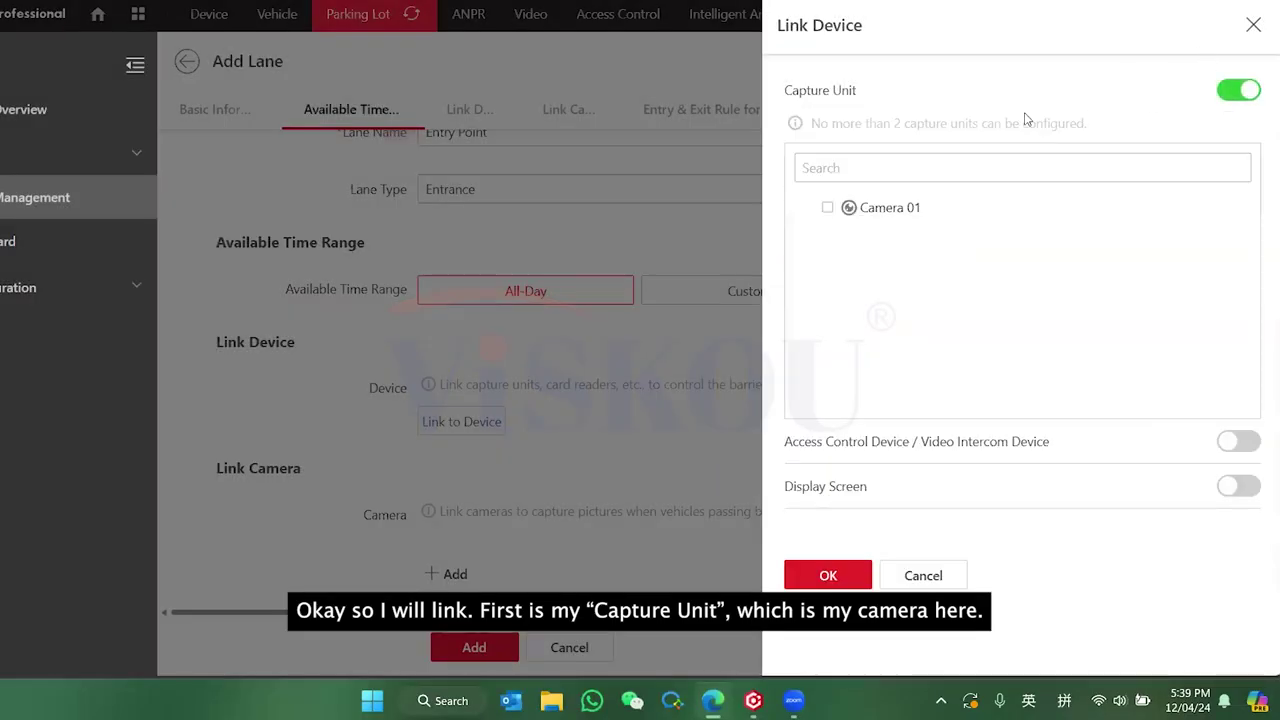
click(829, 209)
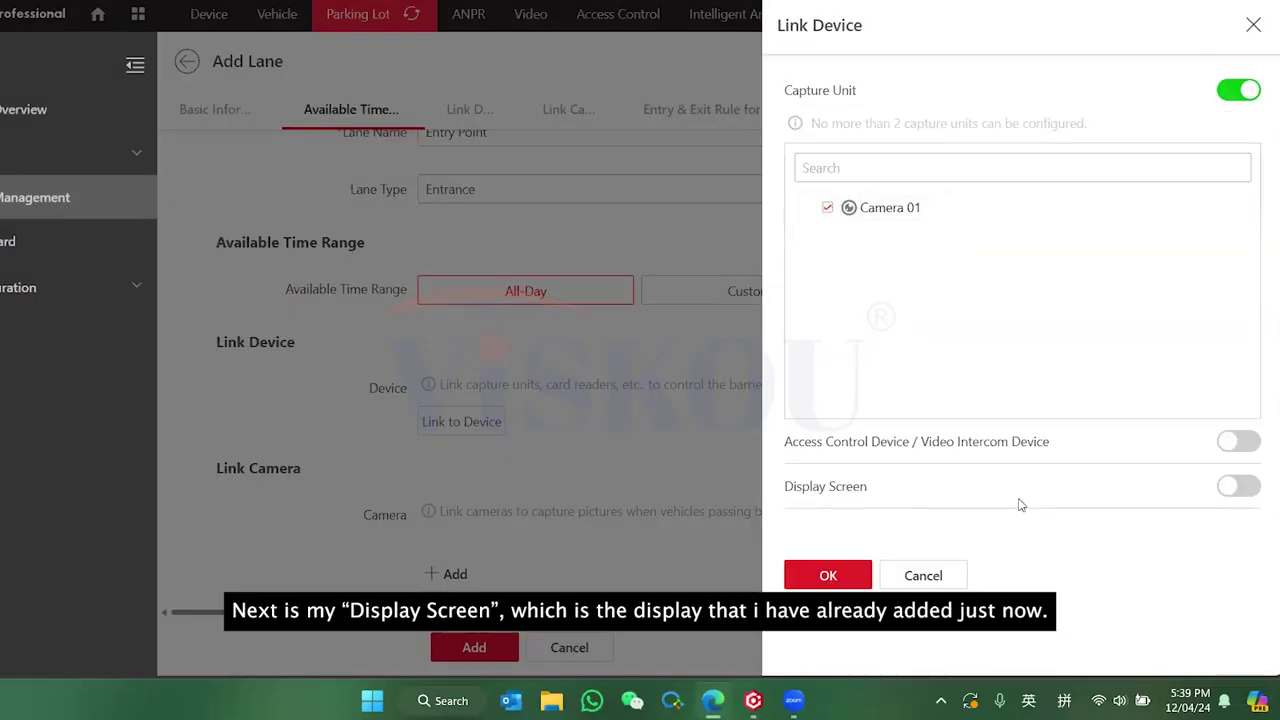
click(1240, 486)
scroll(852, 520, down, 1)
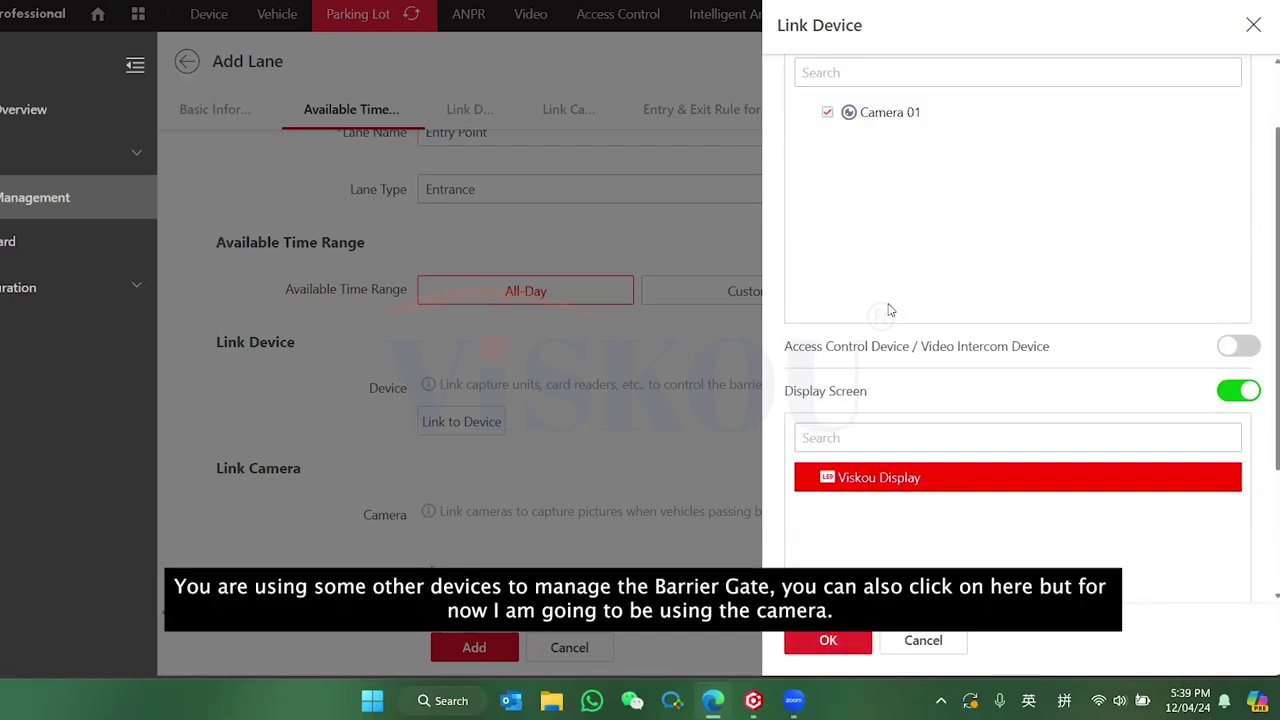
scroll(875, 473, up, 1)
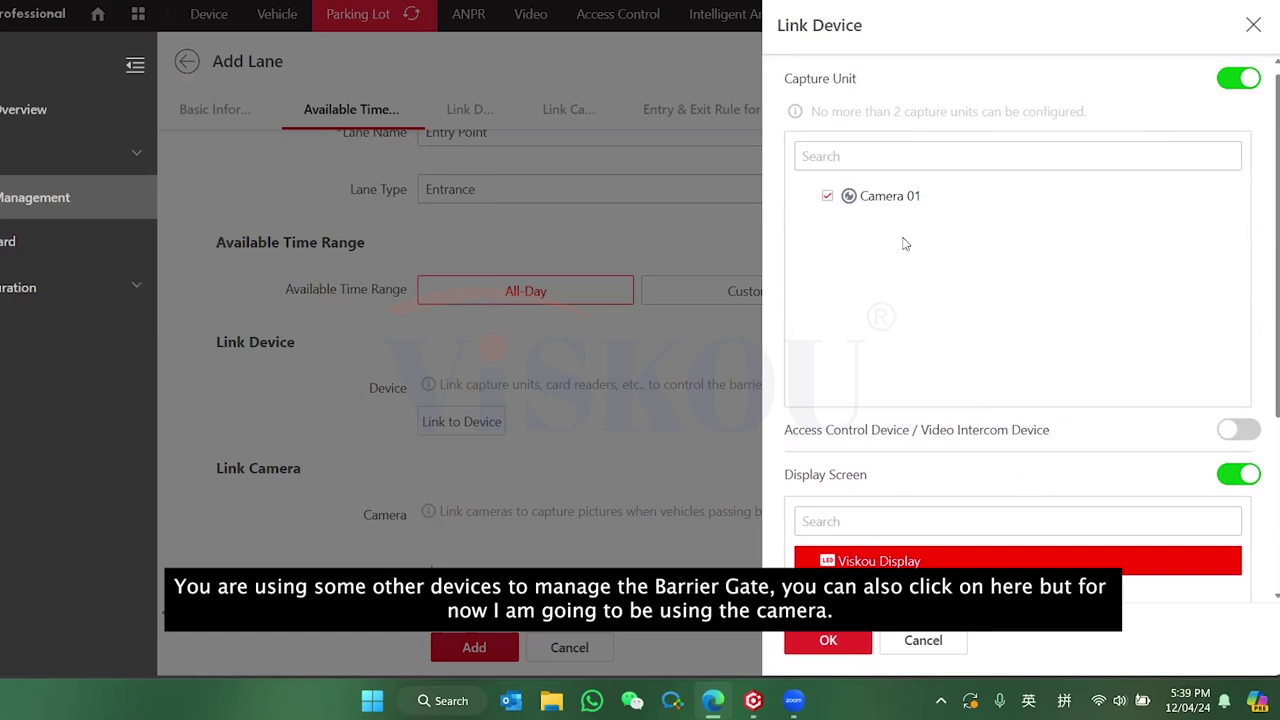
scroll(880, 200, up, 1)
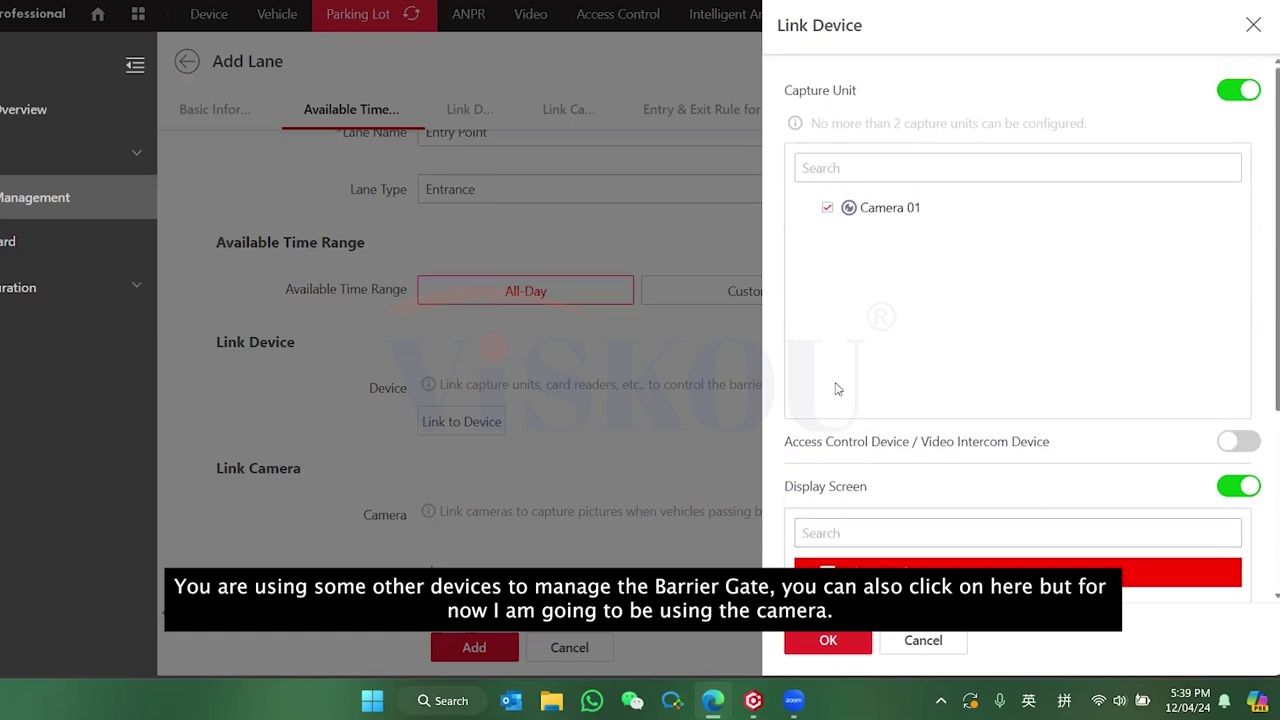
scroll(837, 388, down, 1)
click(828, 640)
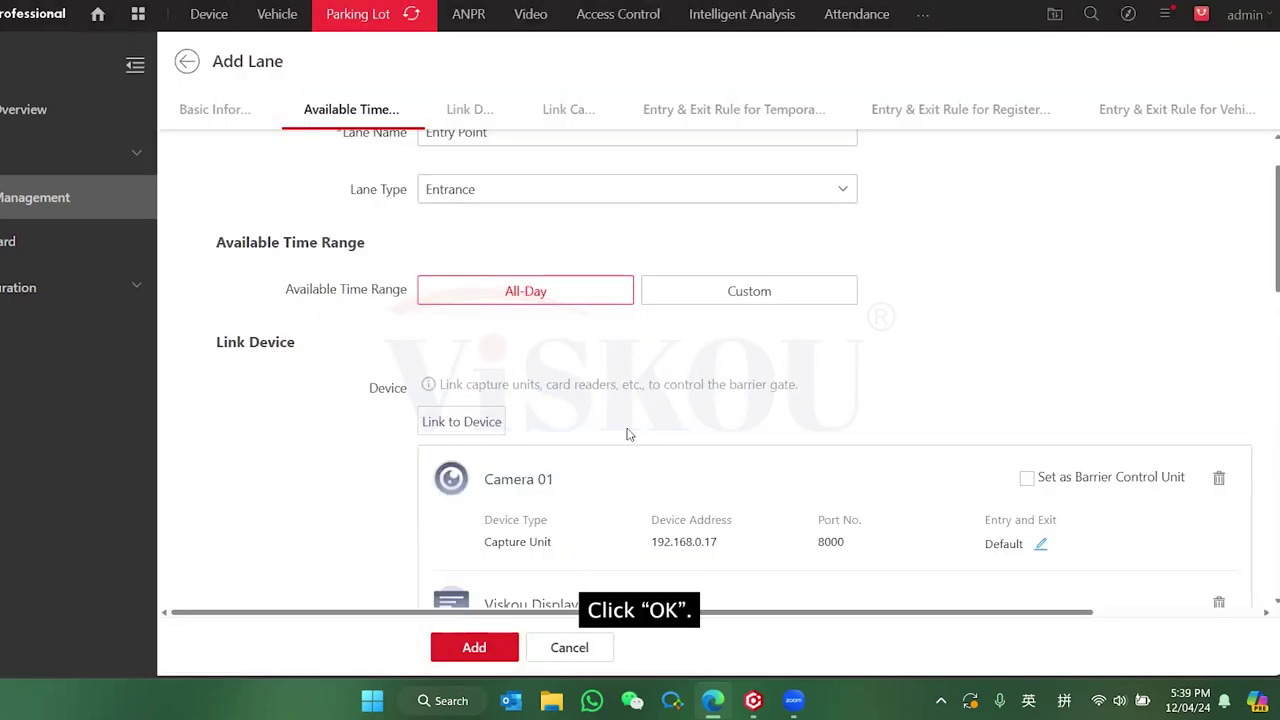
scroll(629, 434, down, 2)
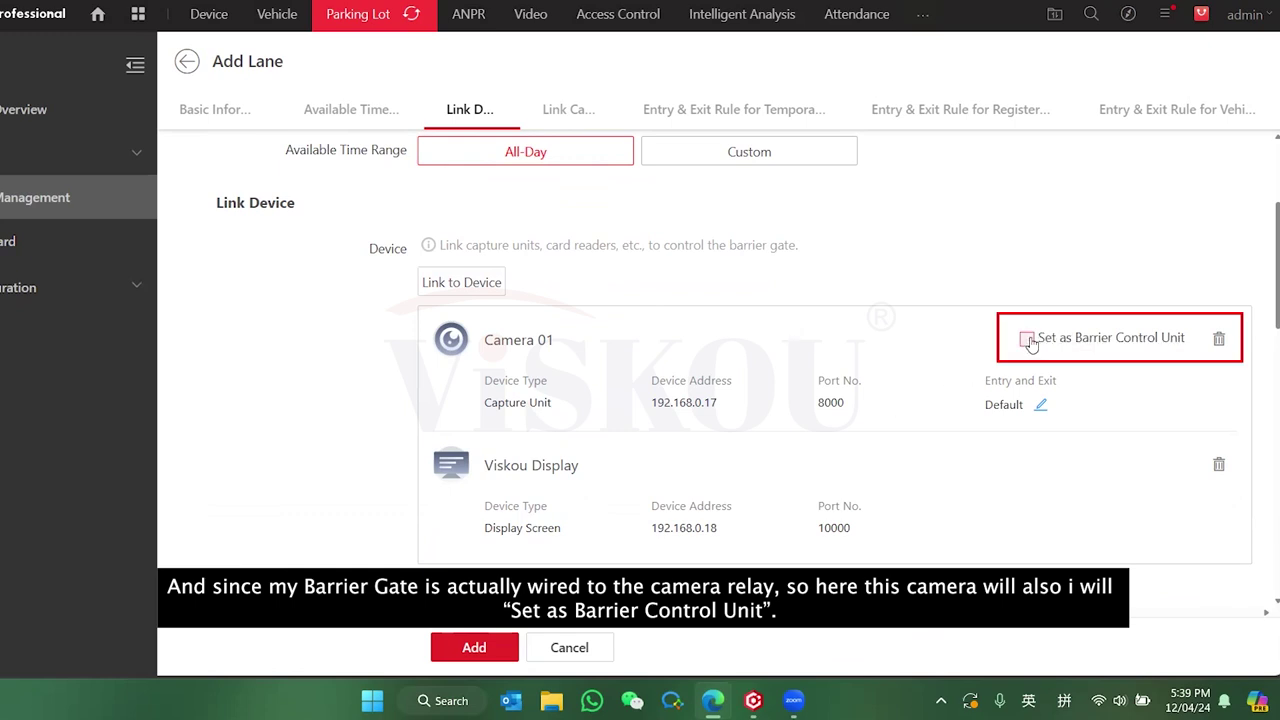
Step: Set Camera 01 as barrier control unit and link Viskou ANPR's Camera 01 for capture pictures
click(1028, 340)
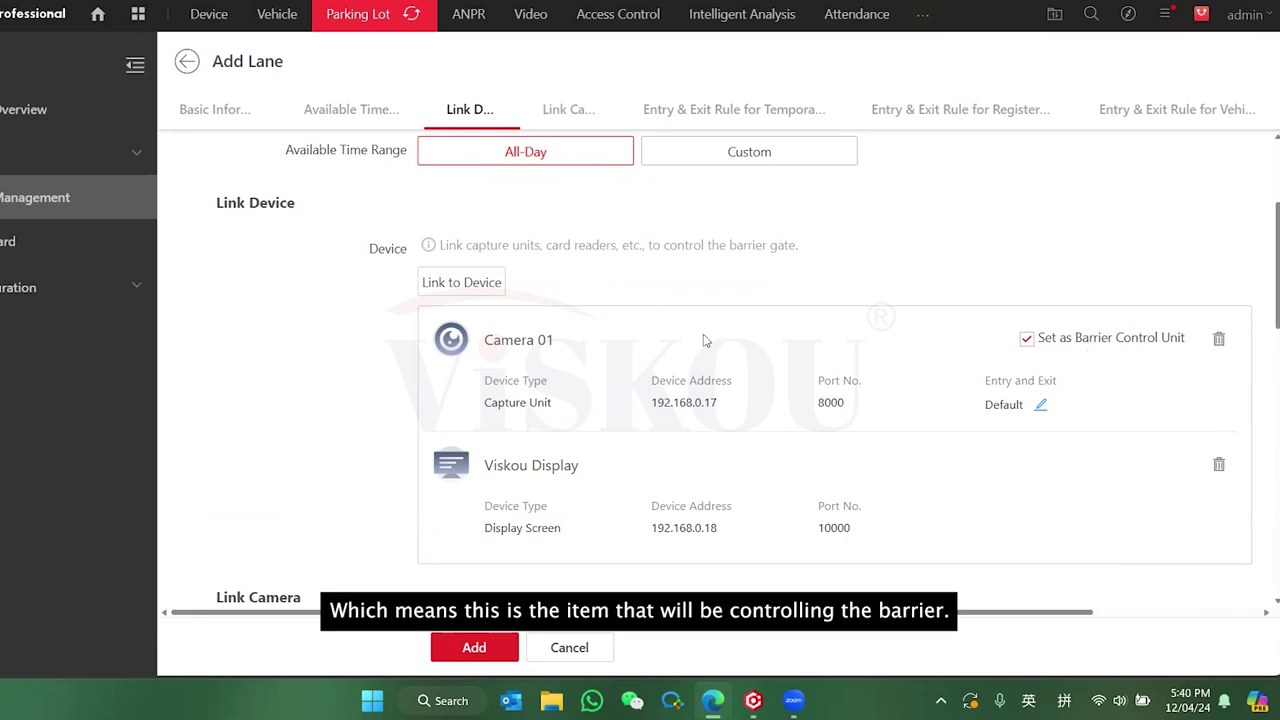
scroll(622, 365, down, 3)
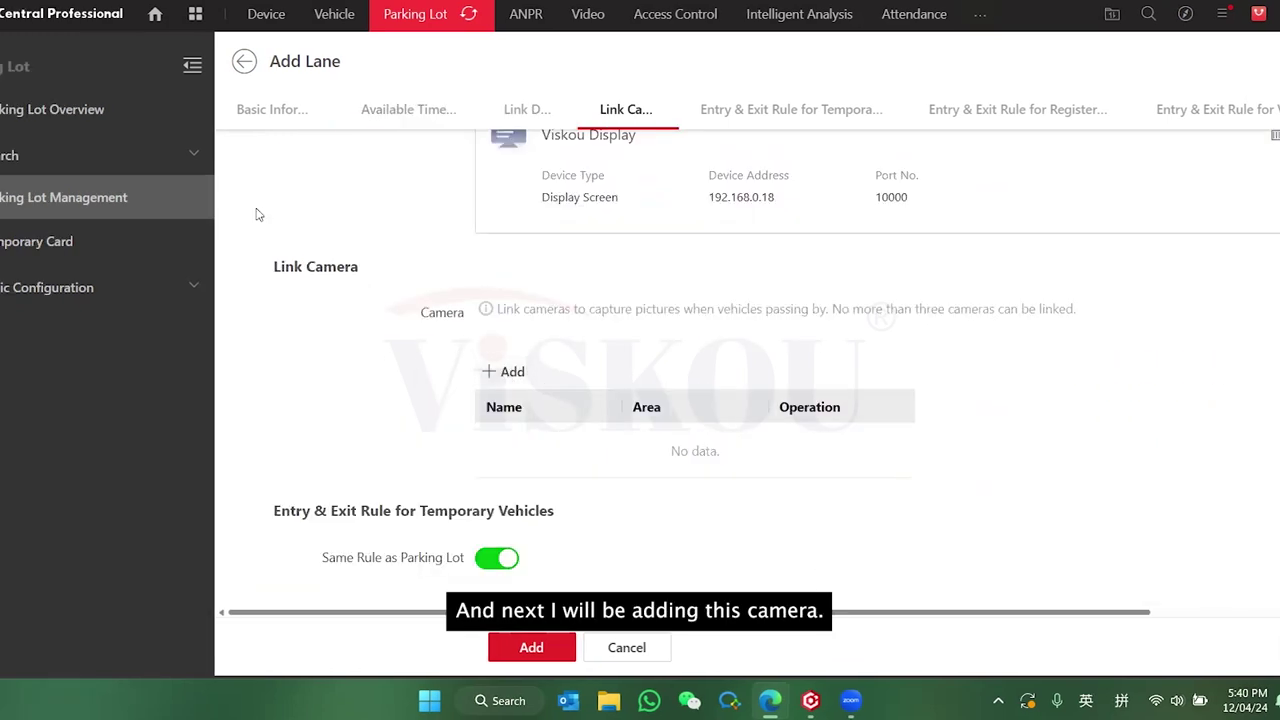
scroll(503, 367, down, 1)
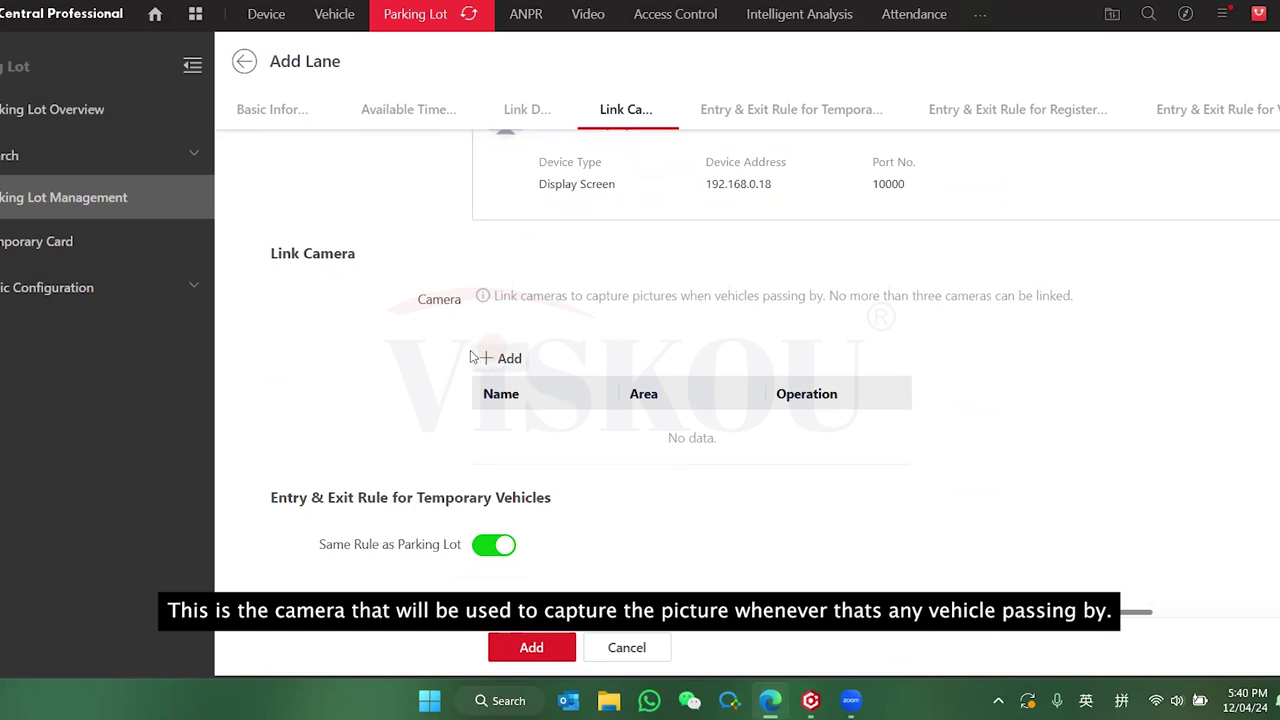
click(497, 358)
click(529, 381)
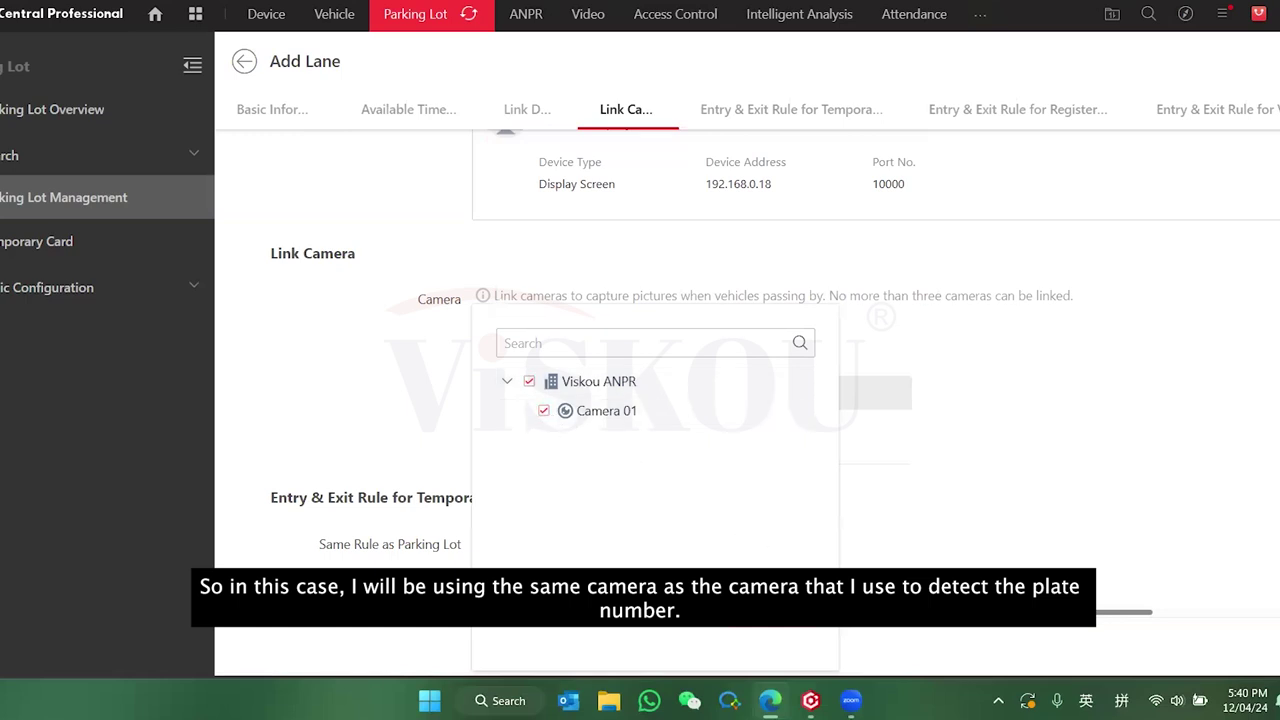
click(711, 423)
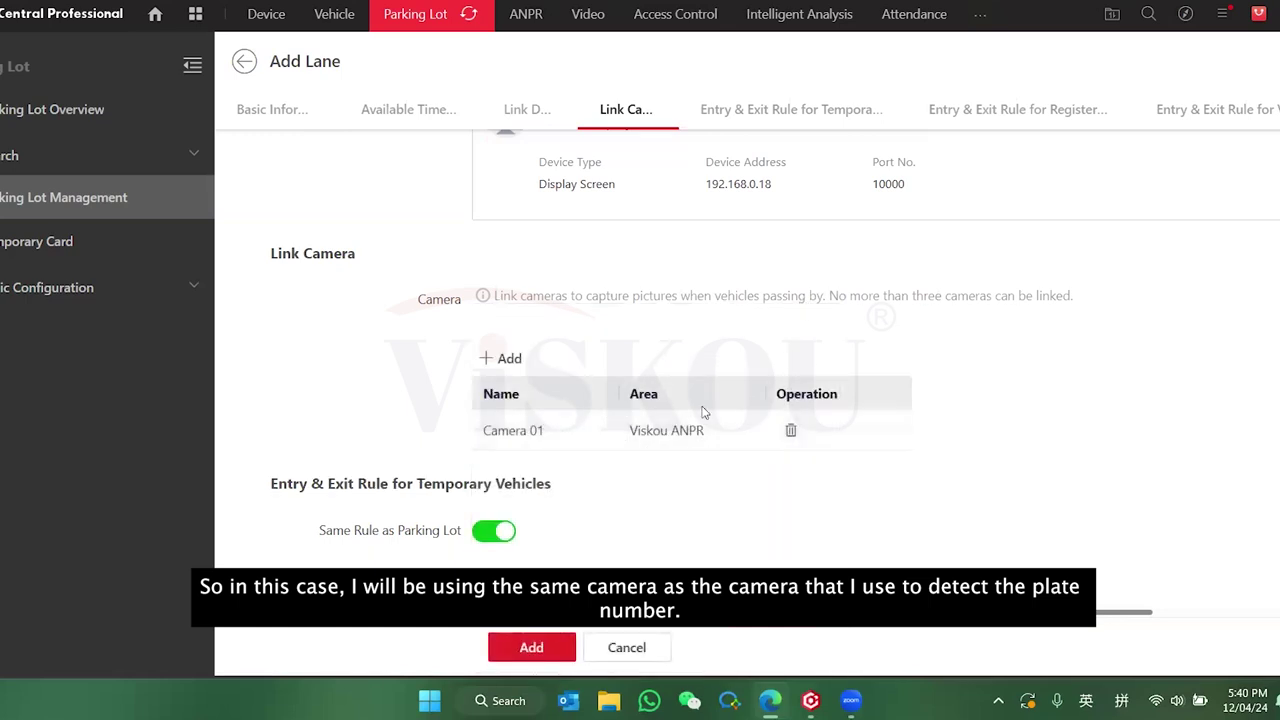
scroll(703, 413, down, 3)
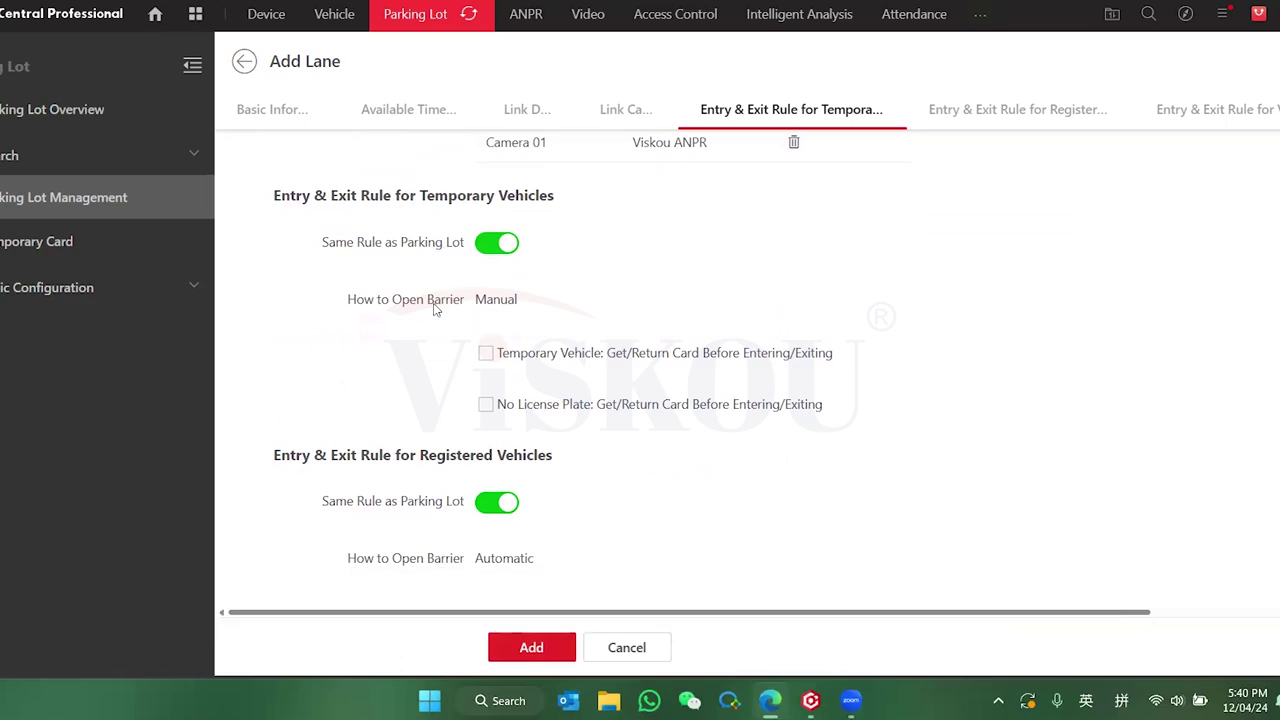
Step: Give temporary vehicles an Automatic, All-Day lane rule and add the Entry Point lane
scroll(435, 310, up, 1)
scroll(435, 310, up, 7)
scroll(435, 310, down, 8)
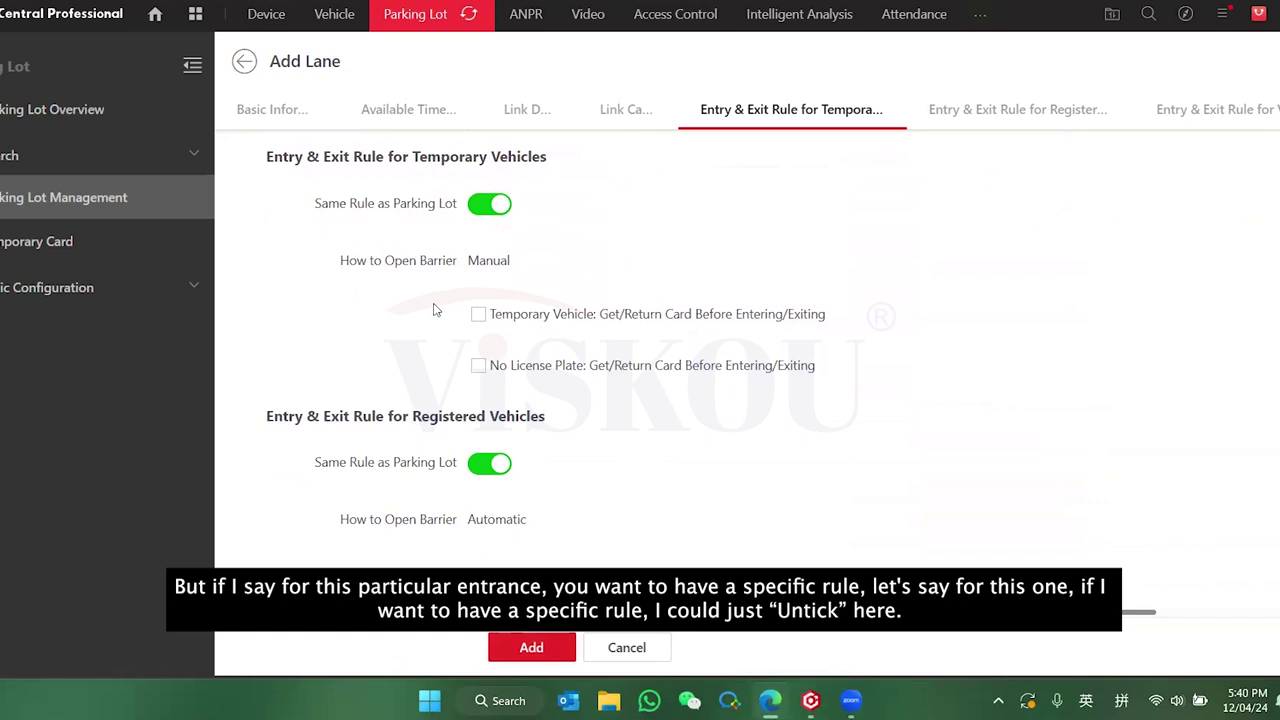
click(489, 206)
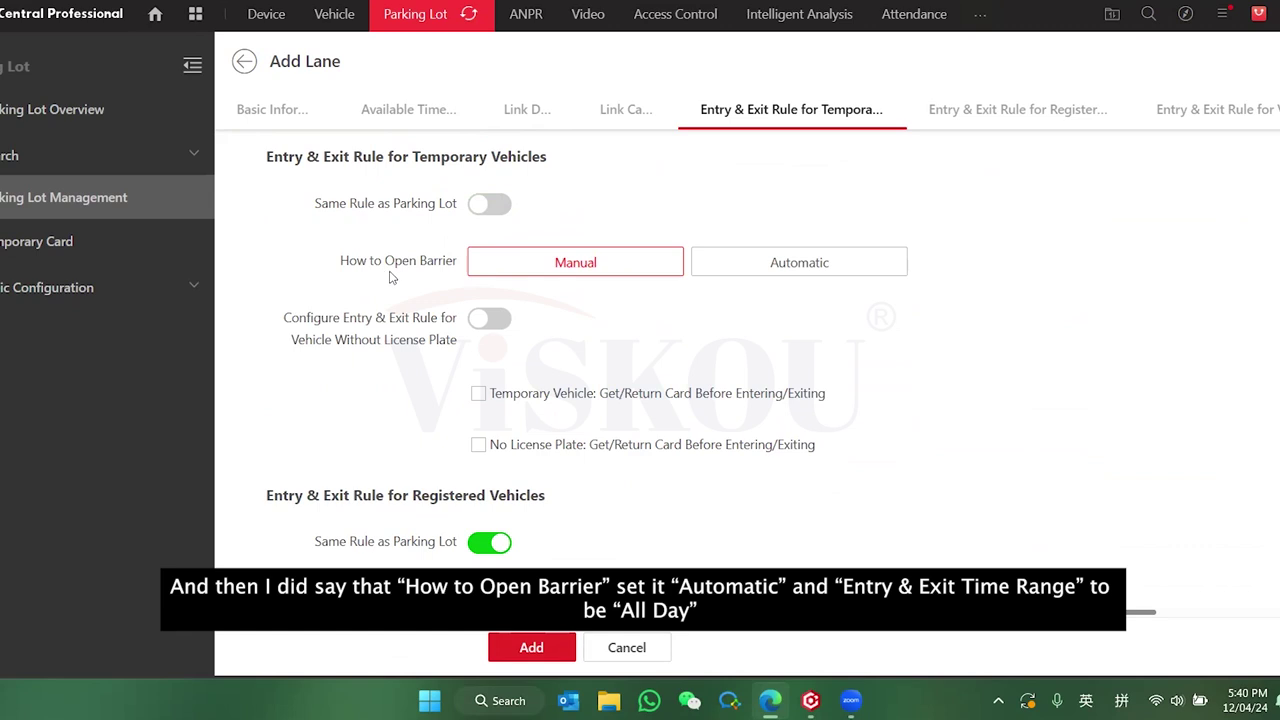
click(757, 262)
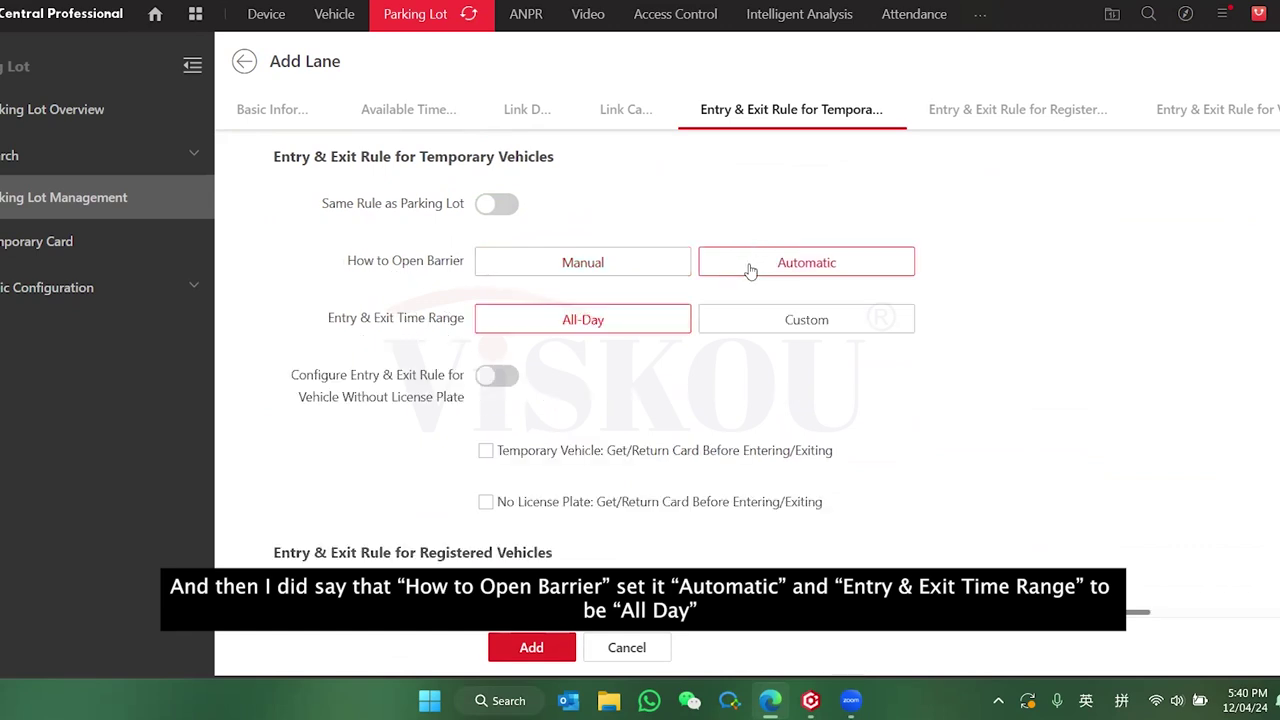
scroll(498, 404, down, 3)
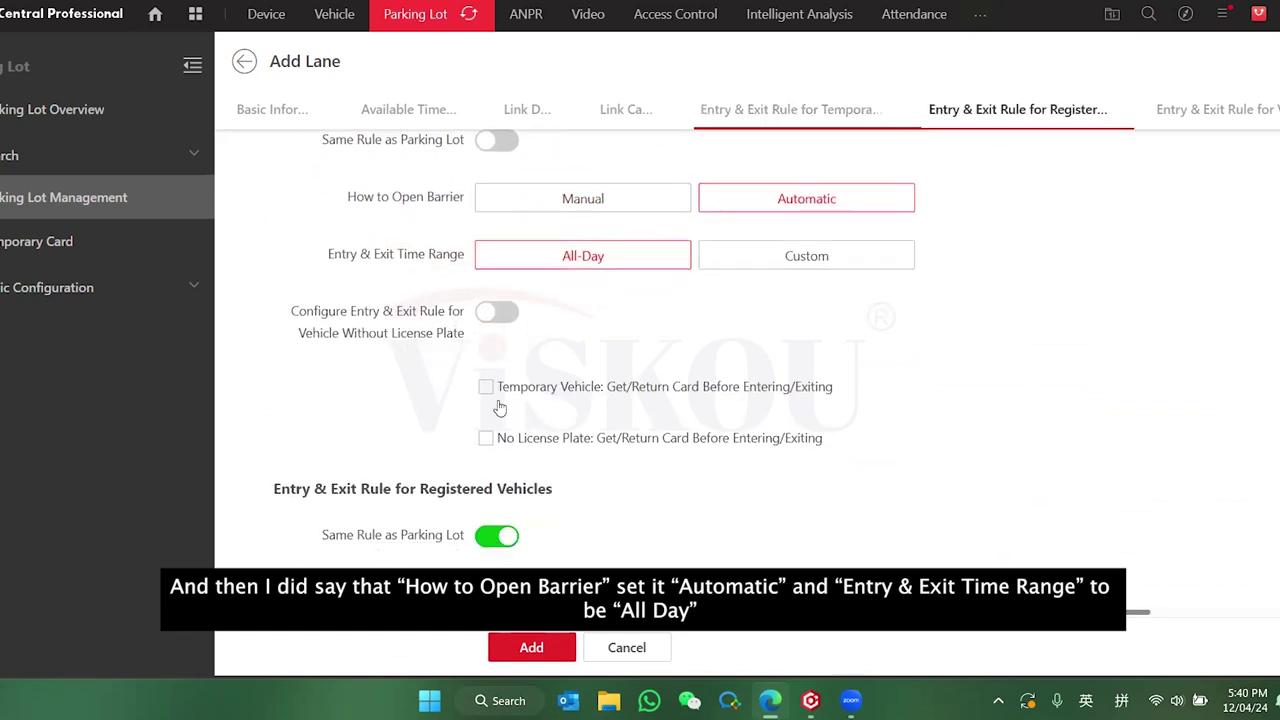
scroll(514, 486, down, 2)
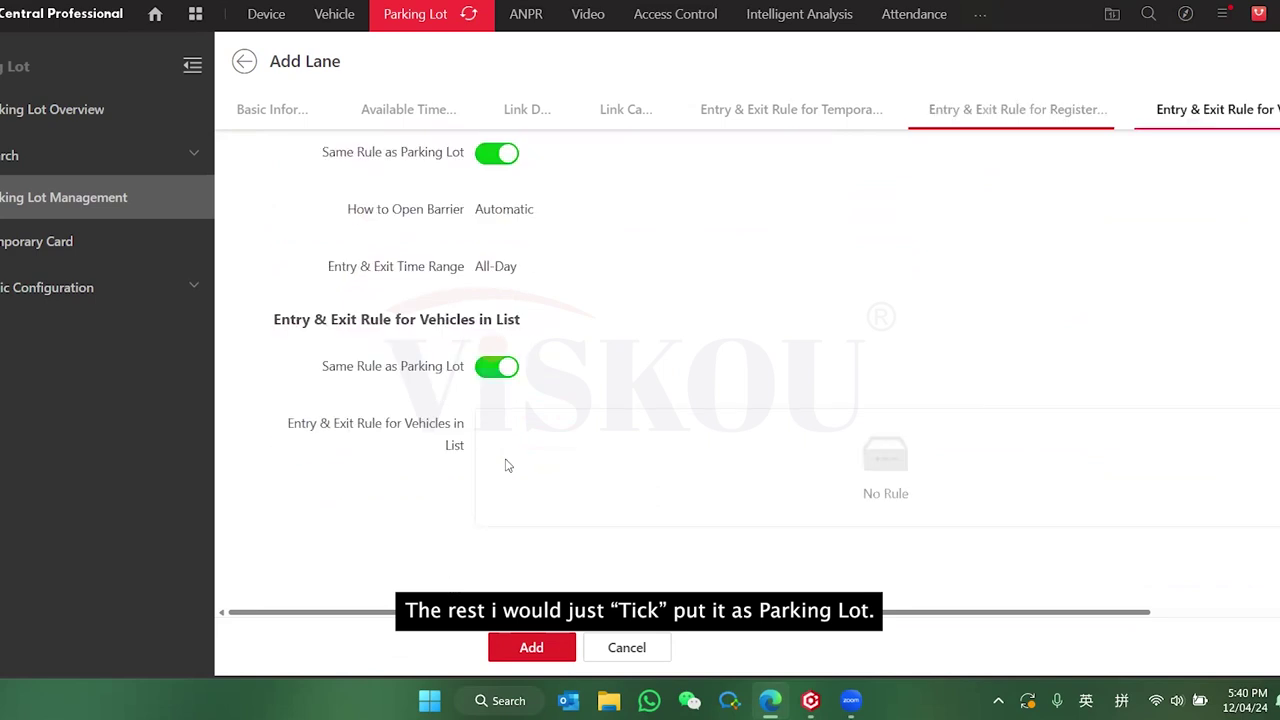
click(531, 648)
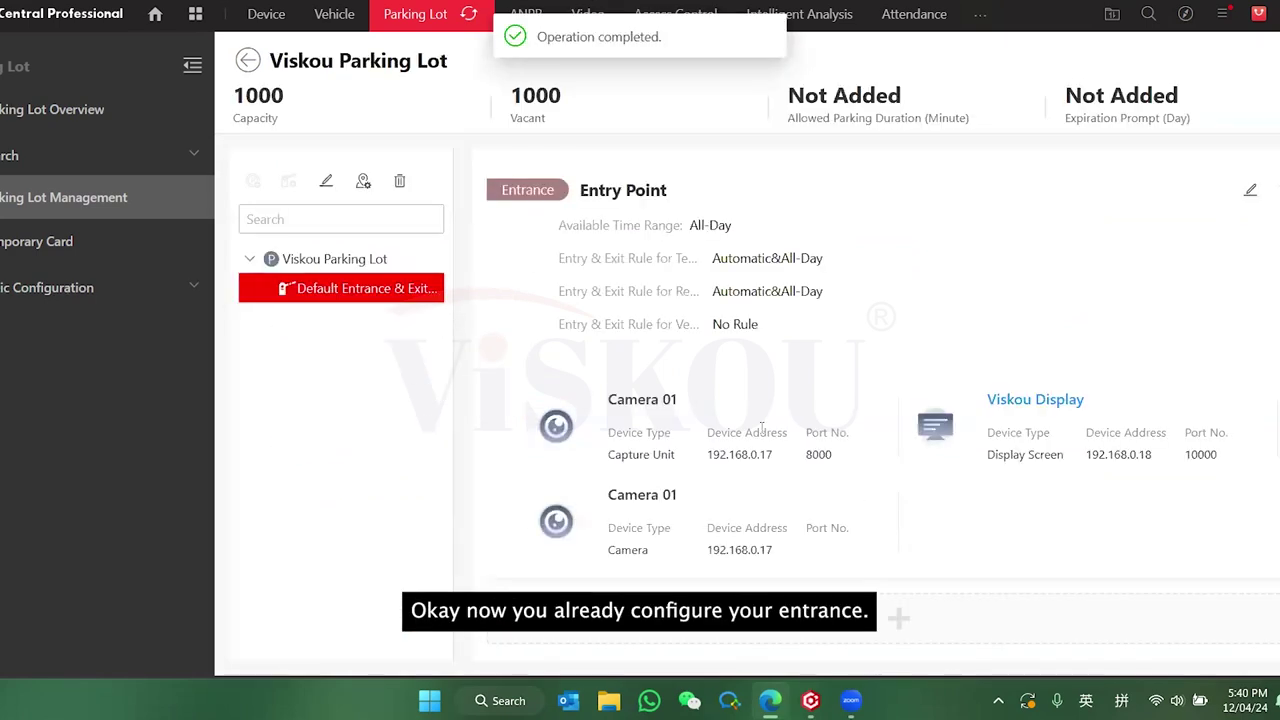
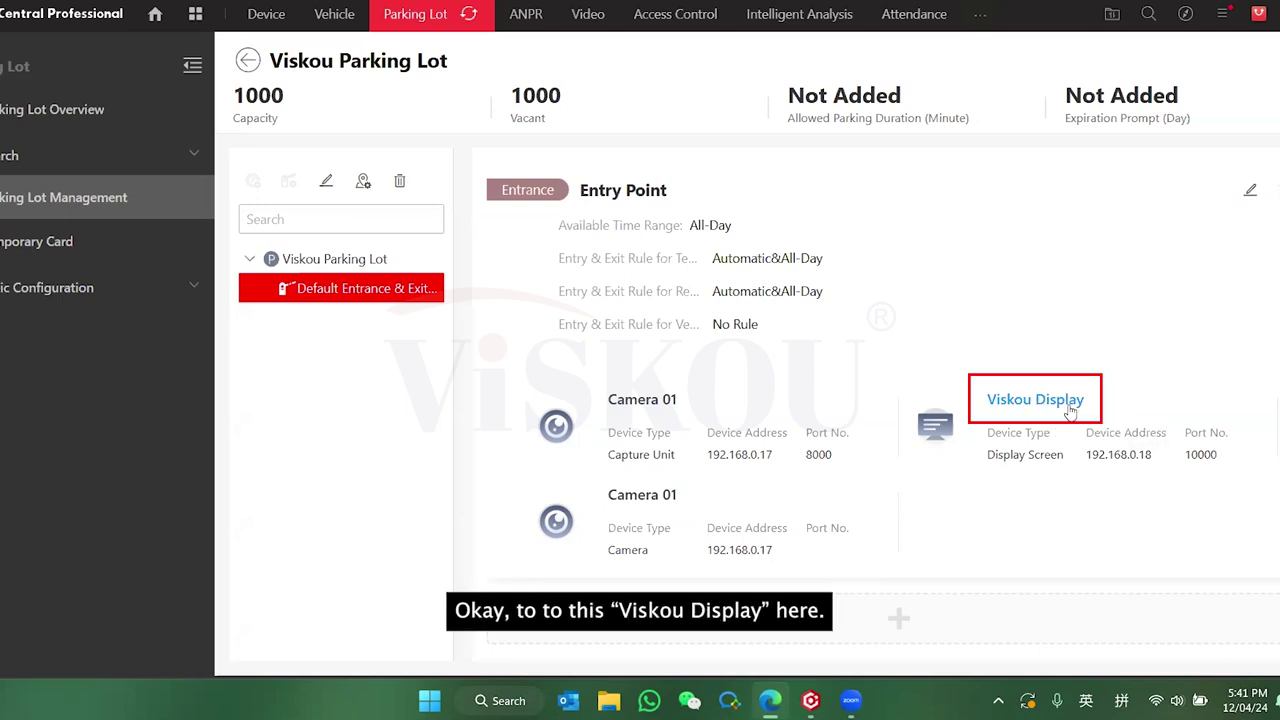
Step: Open the Viskou Display screen settings and compare the All, Temporary and Registered vehicle-type rules
click(1070, 404)
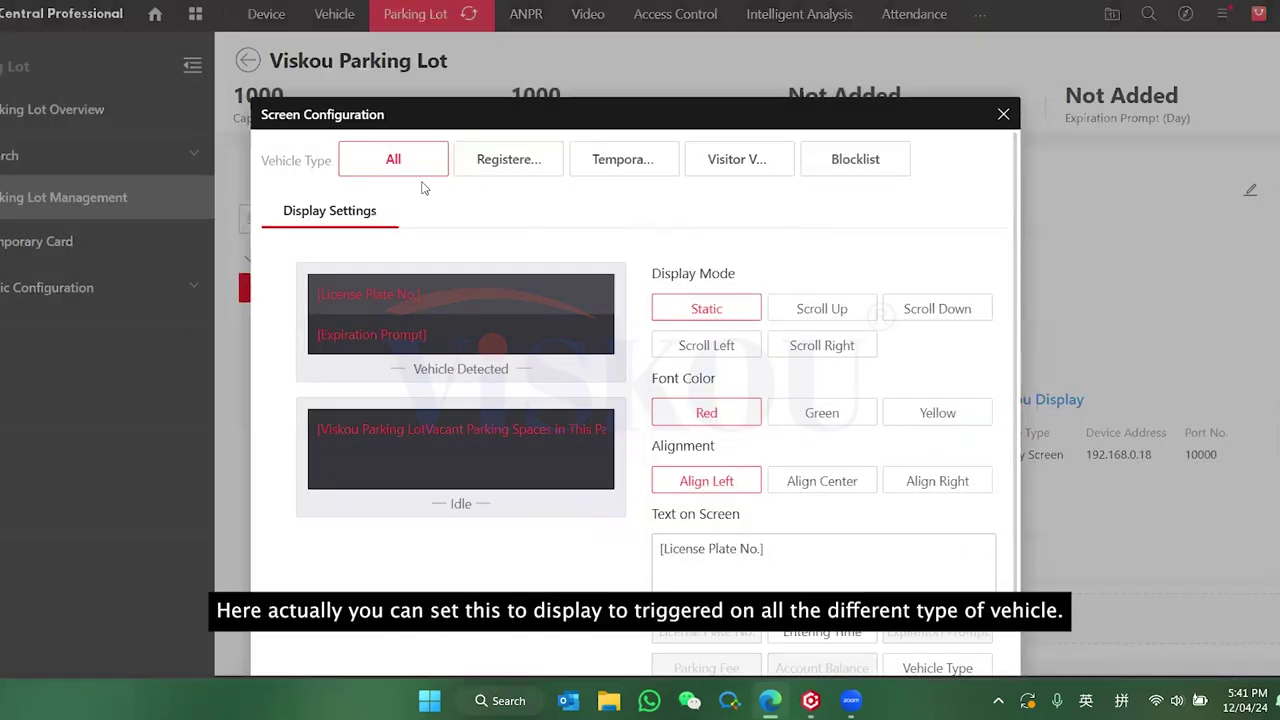
scroll(421, 188, down, 1)
scroll(421, 188, up, 1)
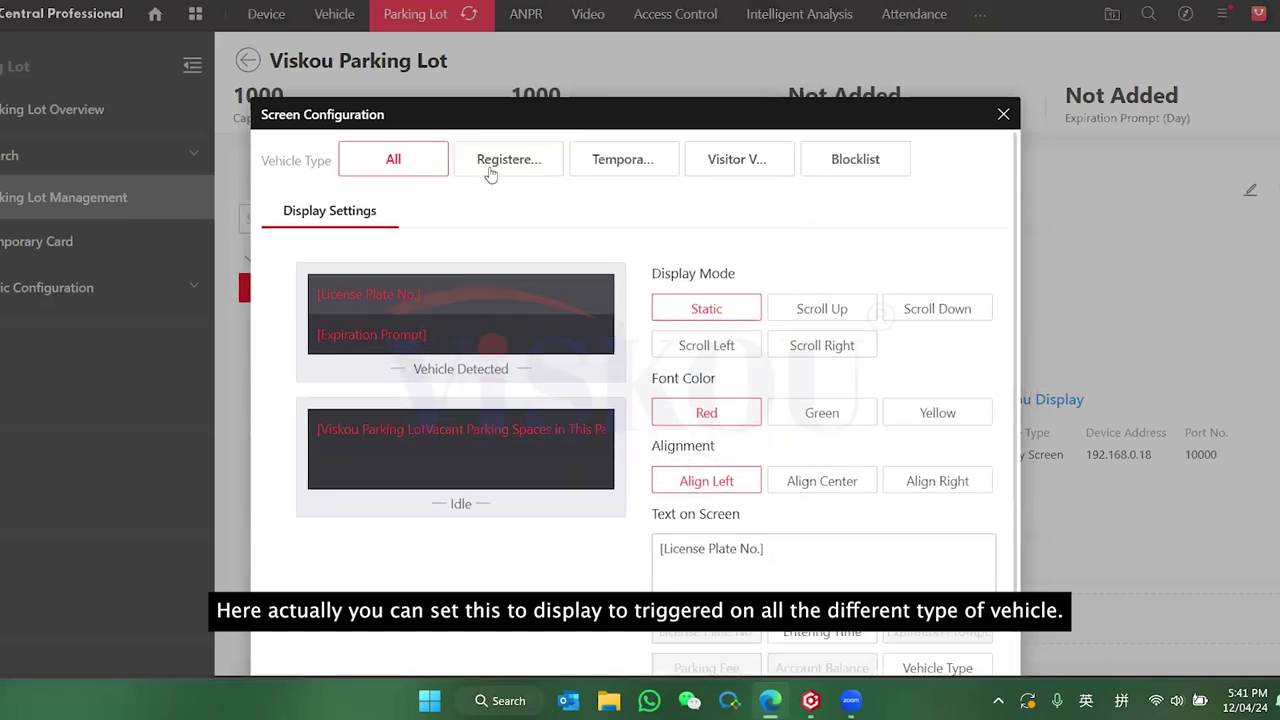
click(623, 166)
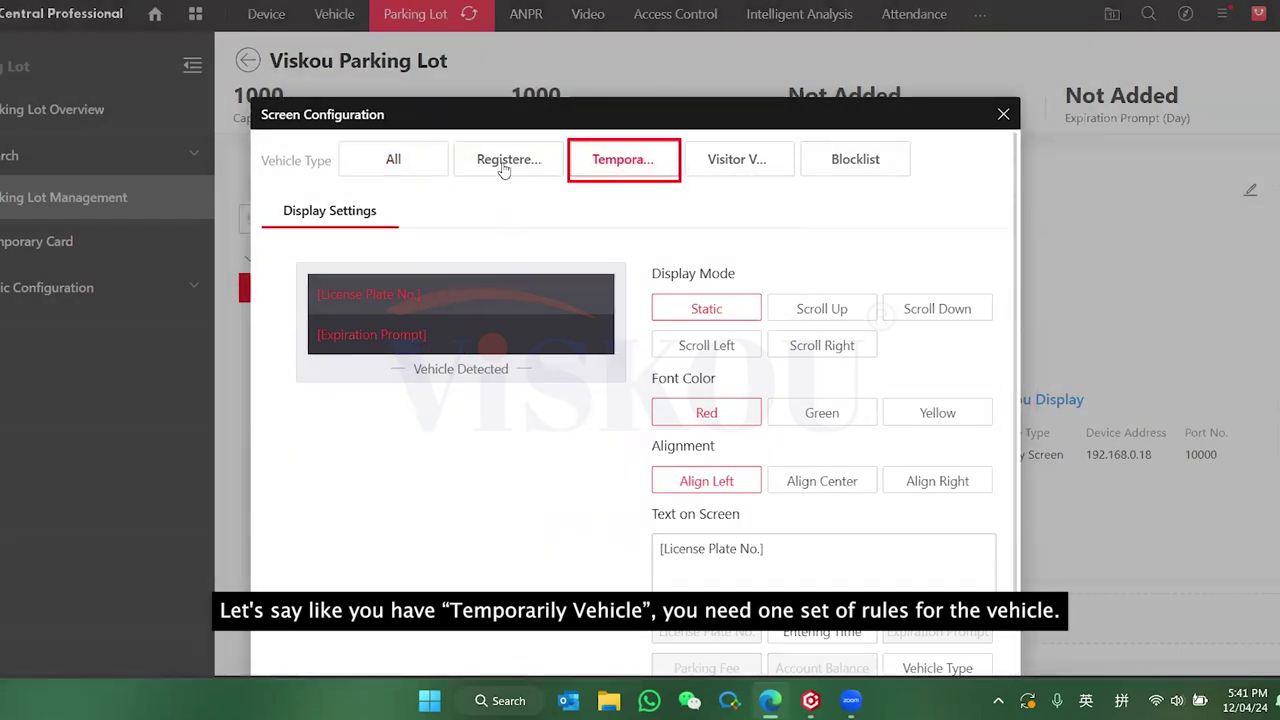
click(501, 164)
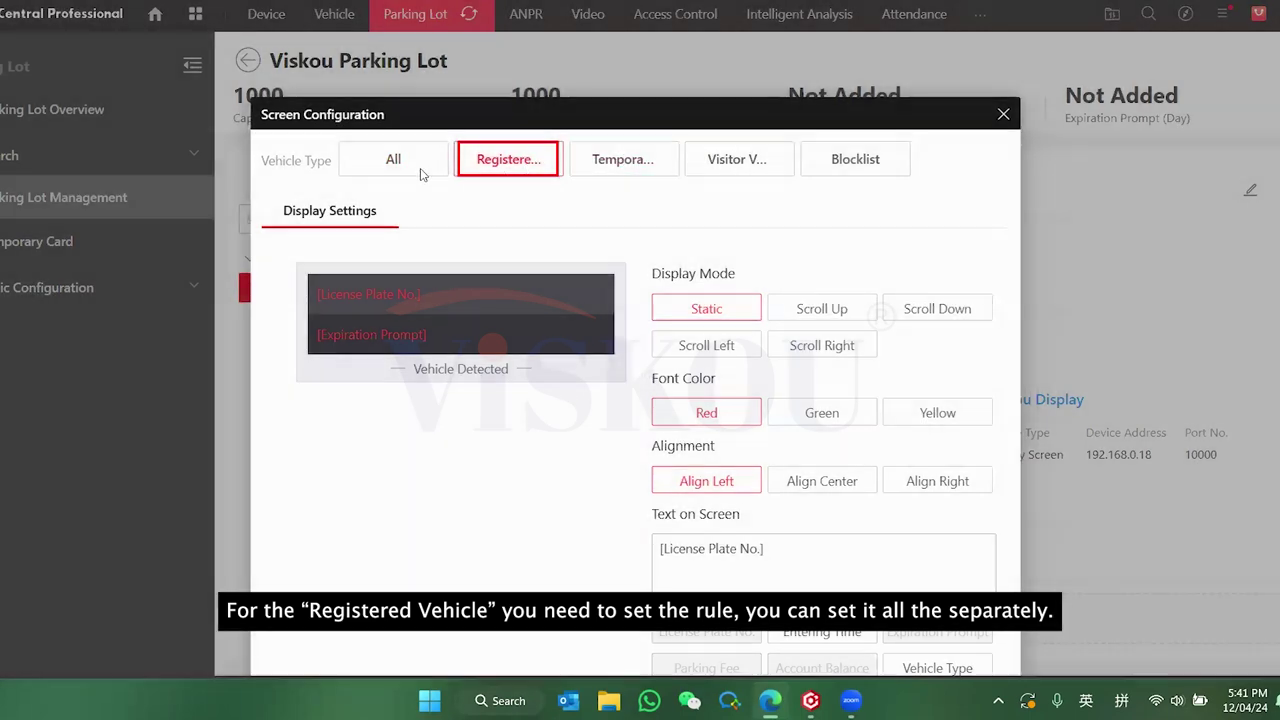
click(397, 168)
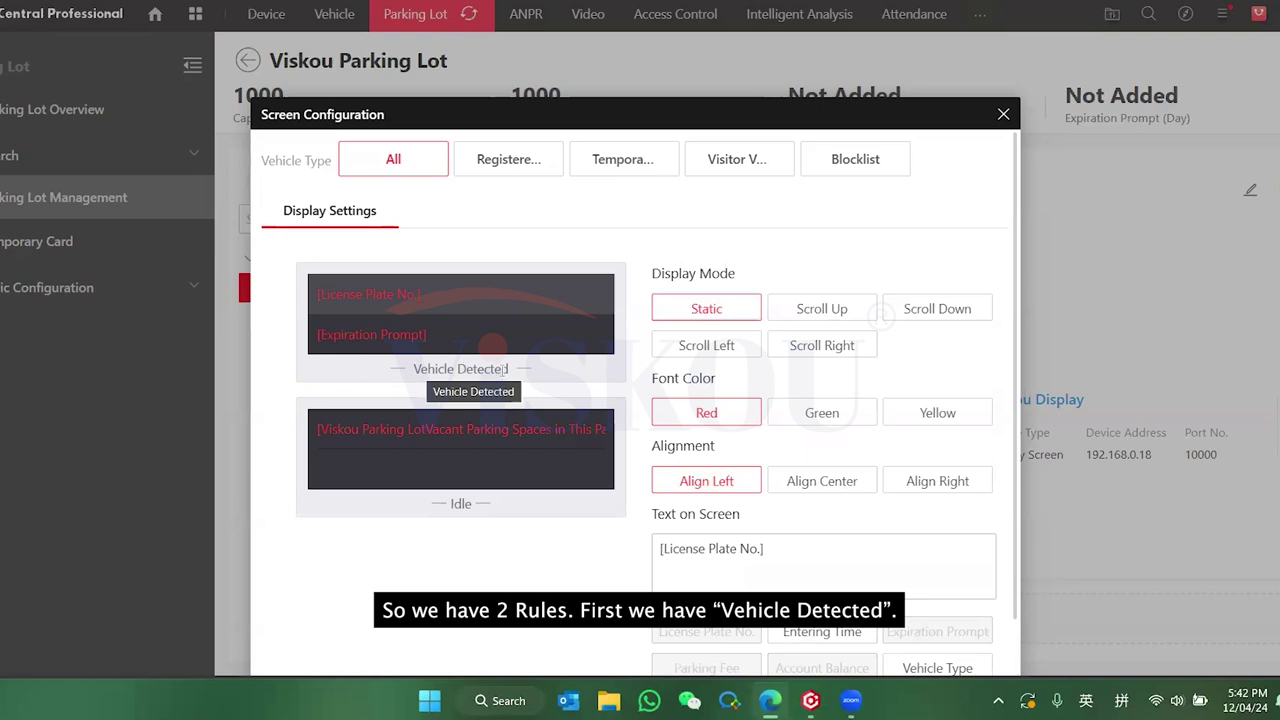
click(459, 348)
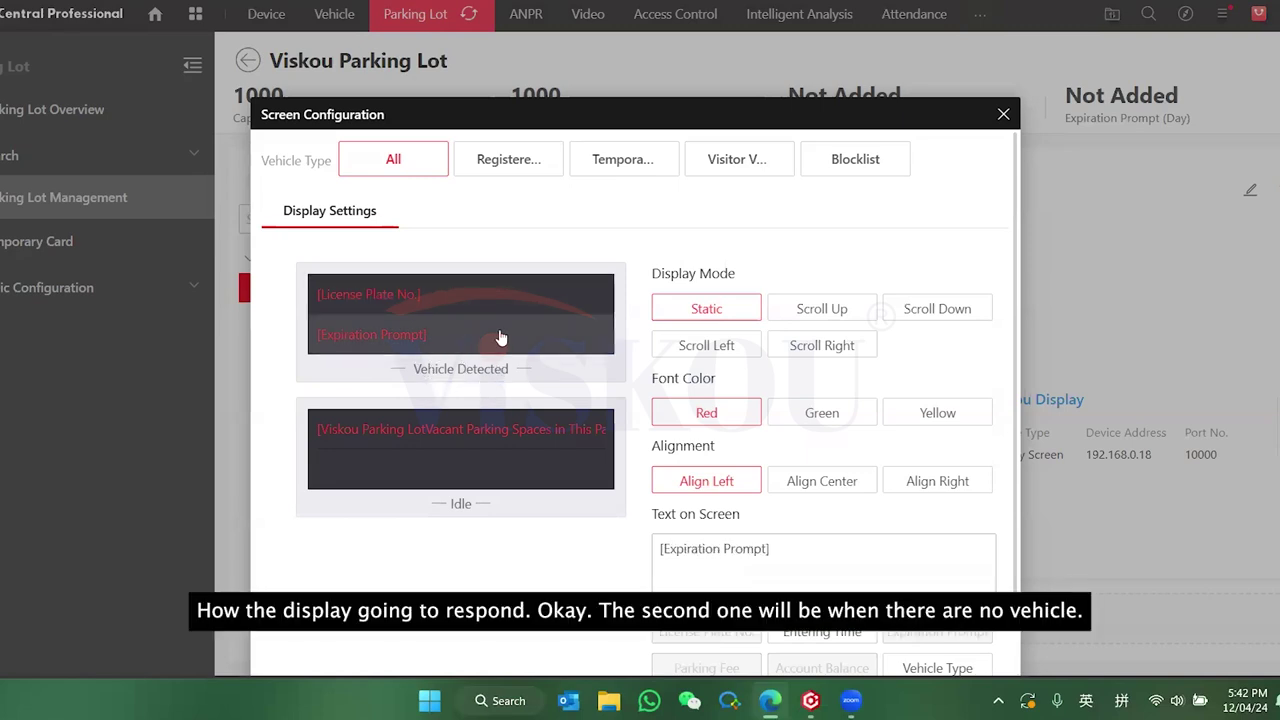
Step: Clear the old idle message text and enter Viskou on the idle message's second line
click(491, 481)
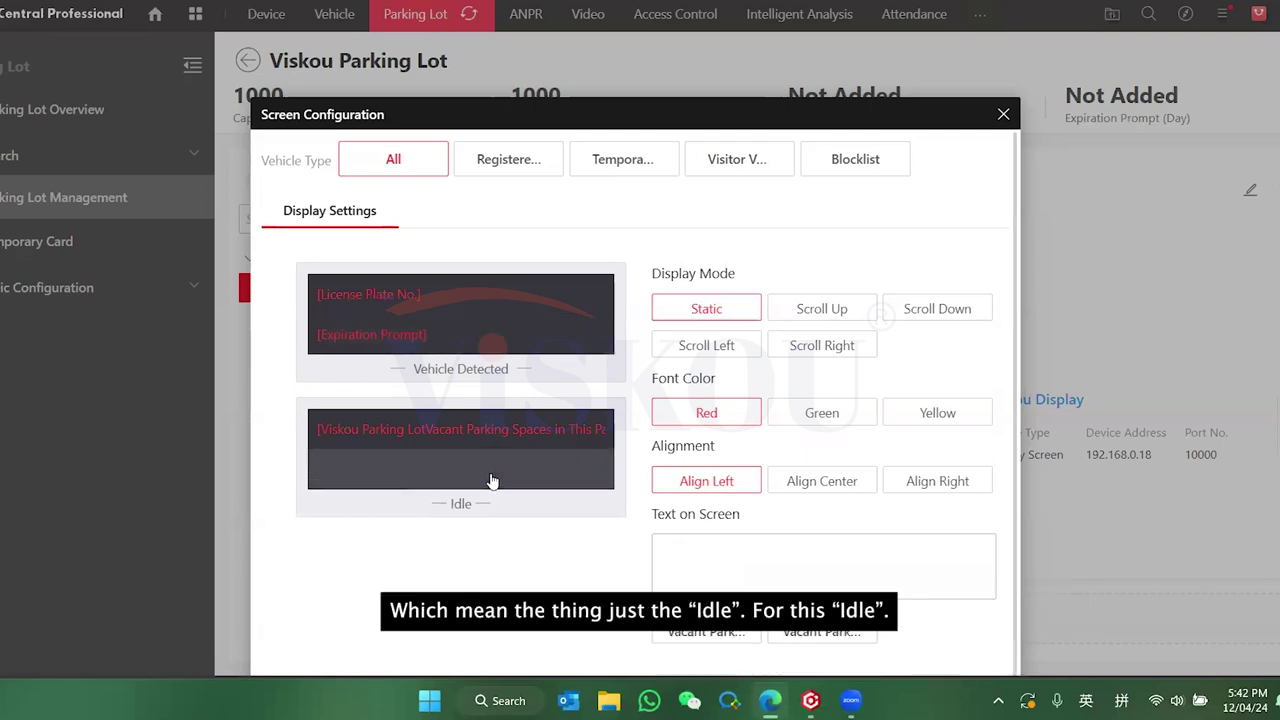
click(497, 441)
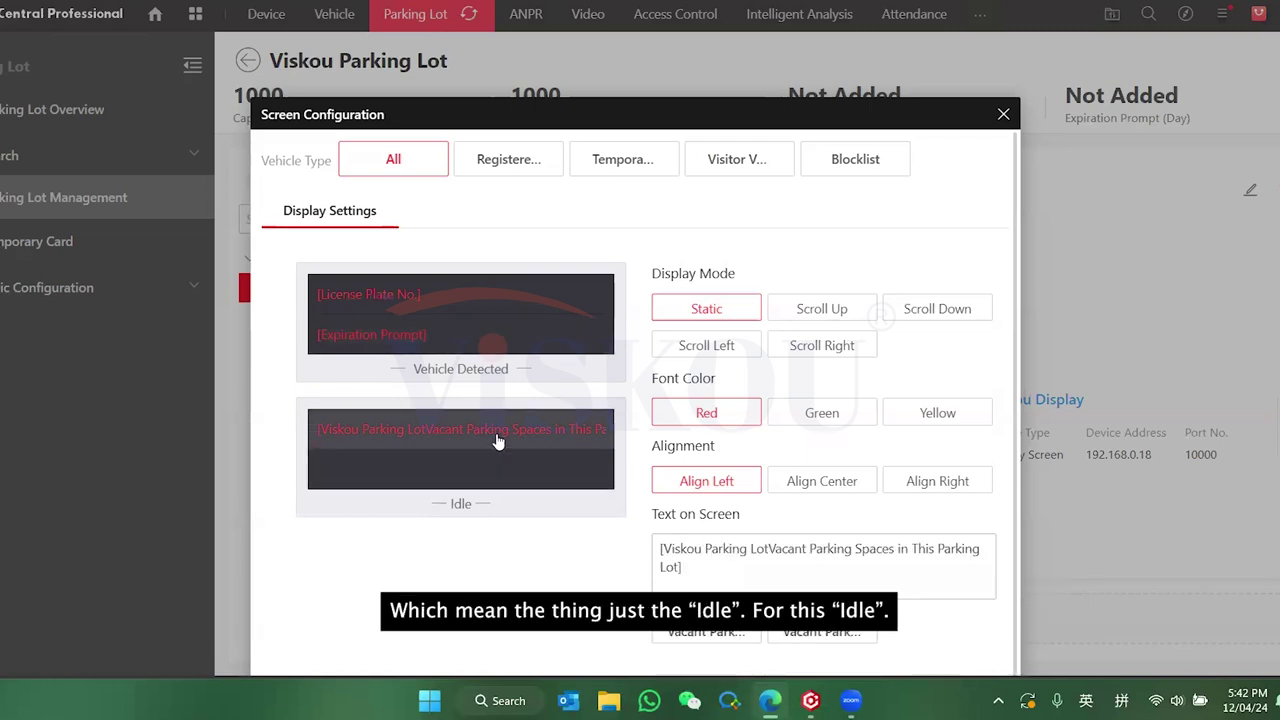
drag(682, 567, 660, 548)
key(BackSpace)
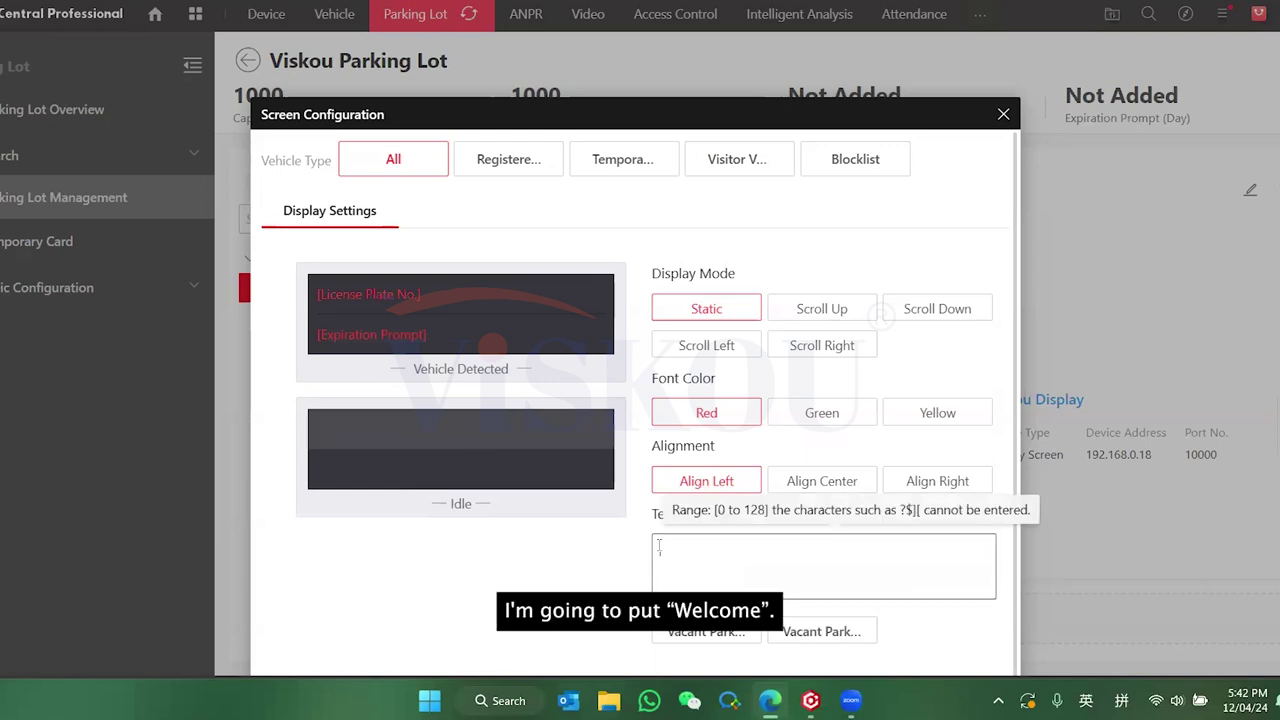
click(557, 478)
click(688, 552)
text(Viskou)
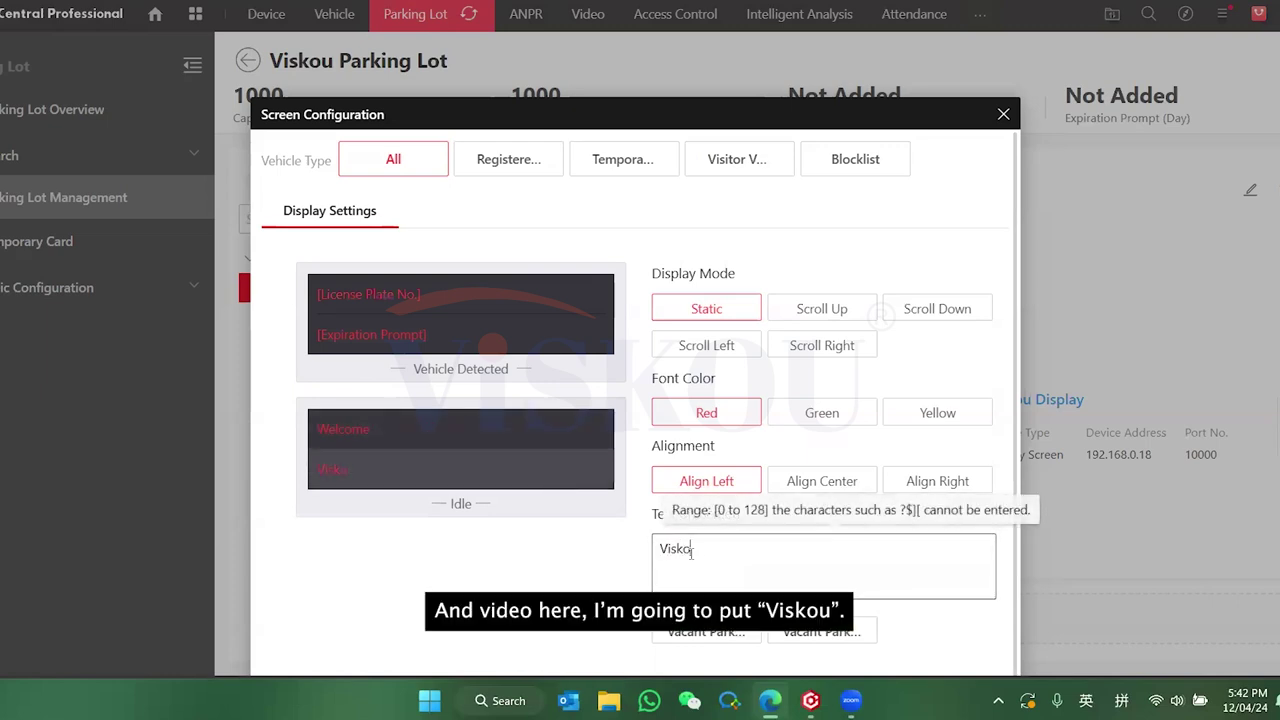
click(575, 588)
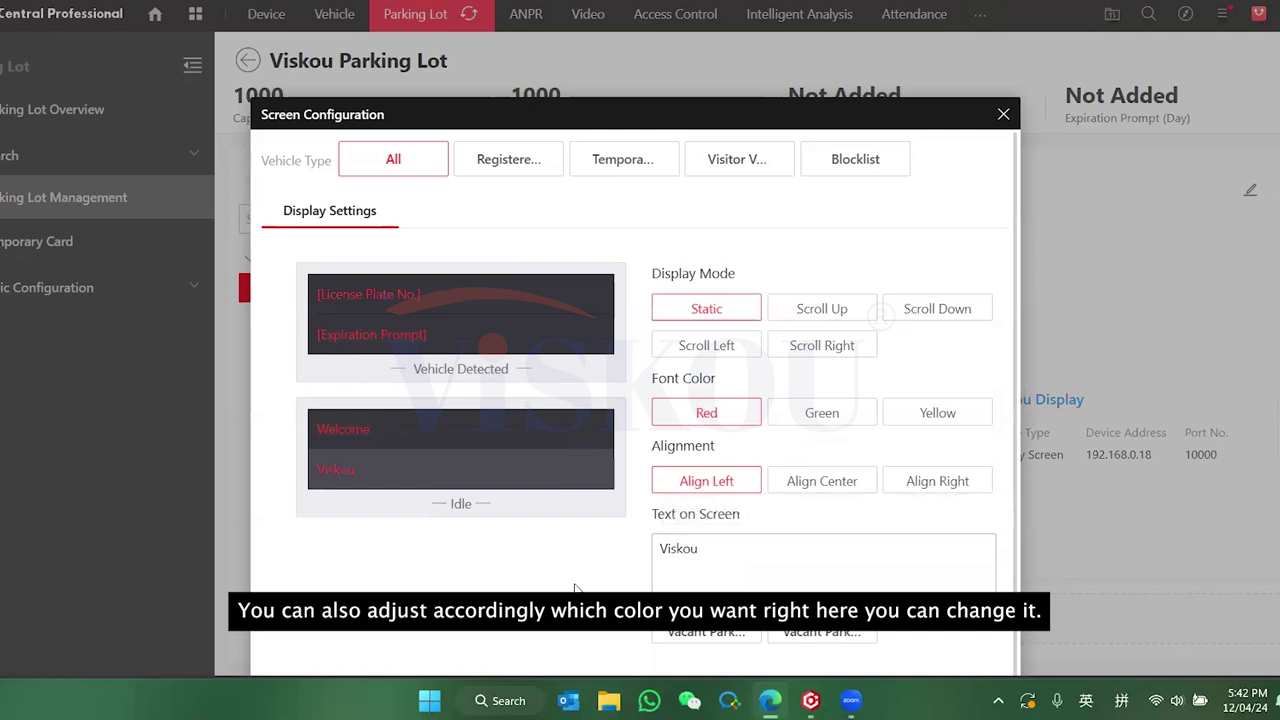
Step: Make the idle Viskou line yellow and the Welcome line green, then verify both lines
click(939, 427)
click(532, 434)
click(830, 418)
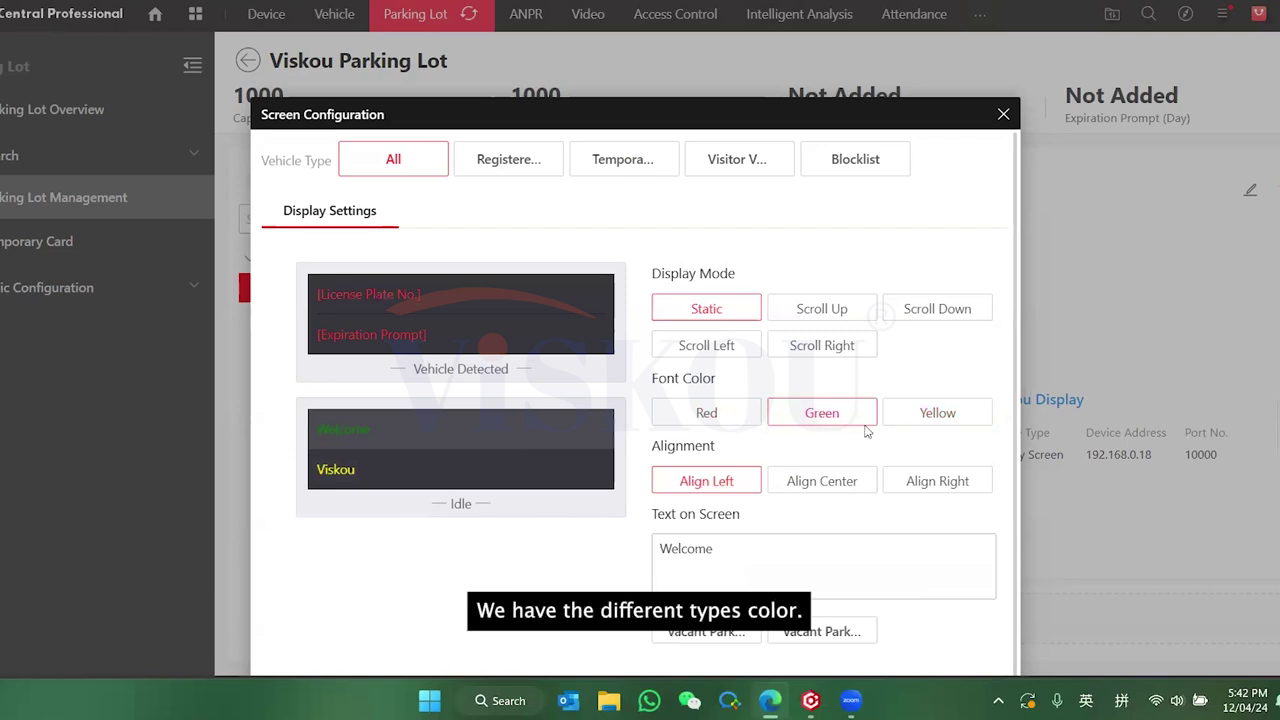
click(480, 455)
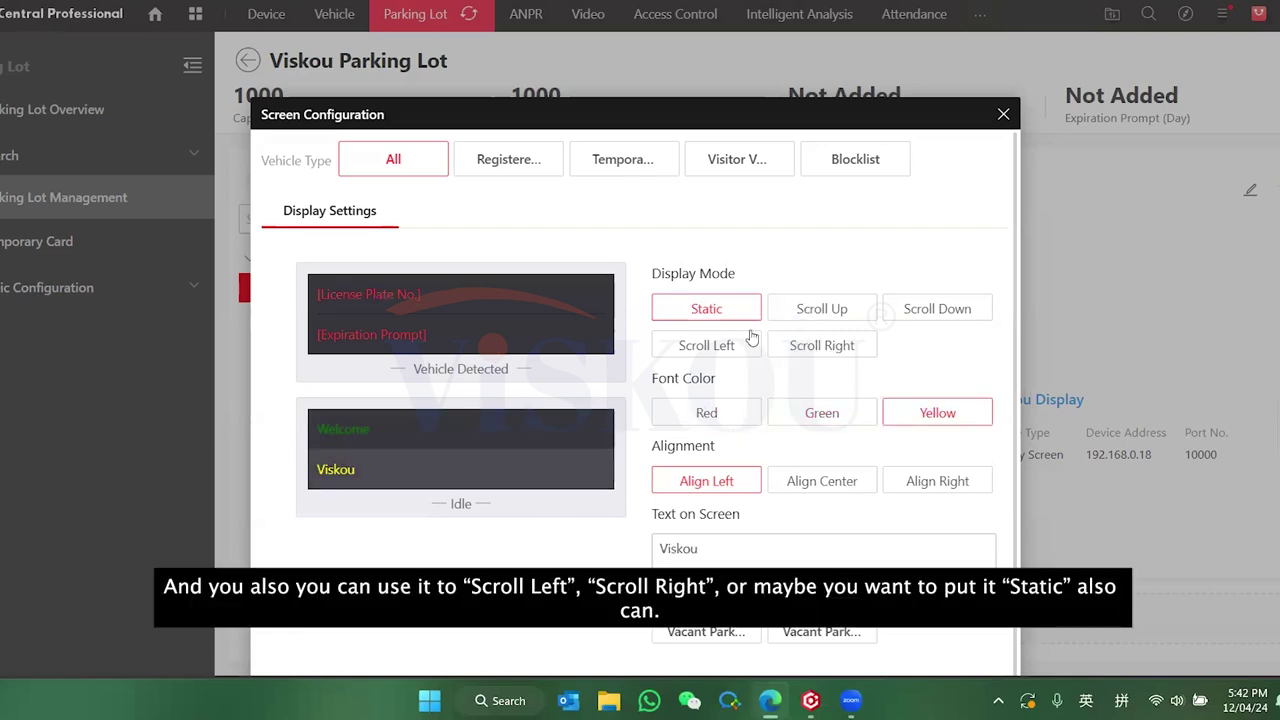
click(529, 443)
click(526, 466)
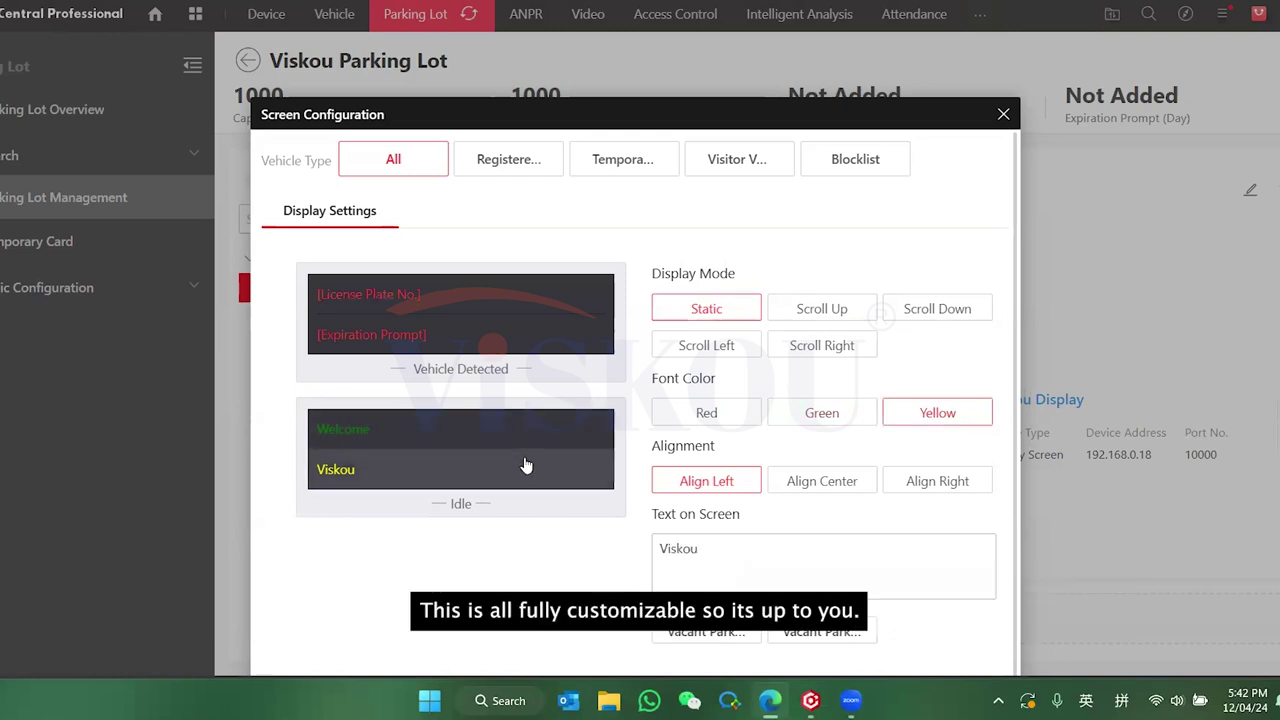
scroll(526, 466, down, 1)
click(451, 318)
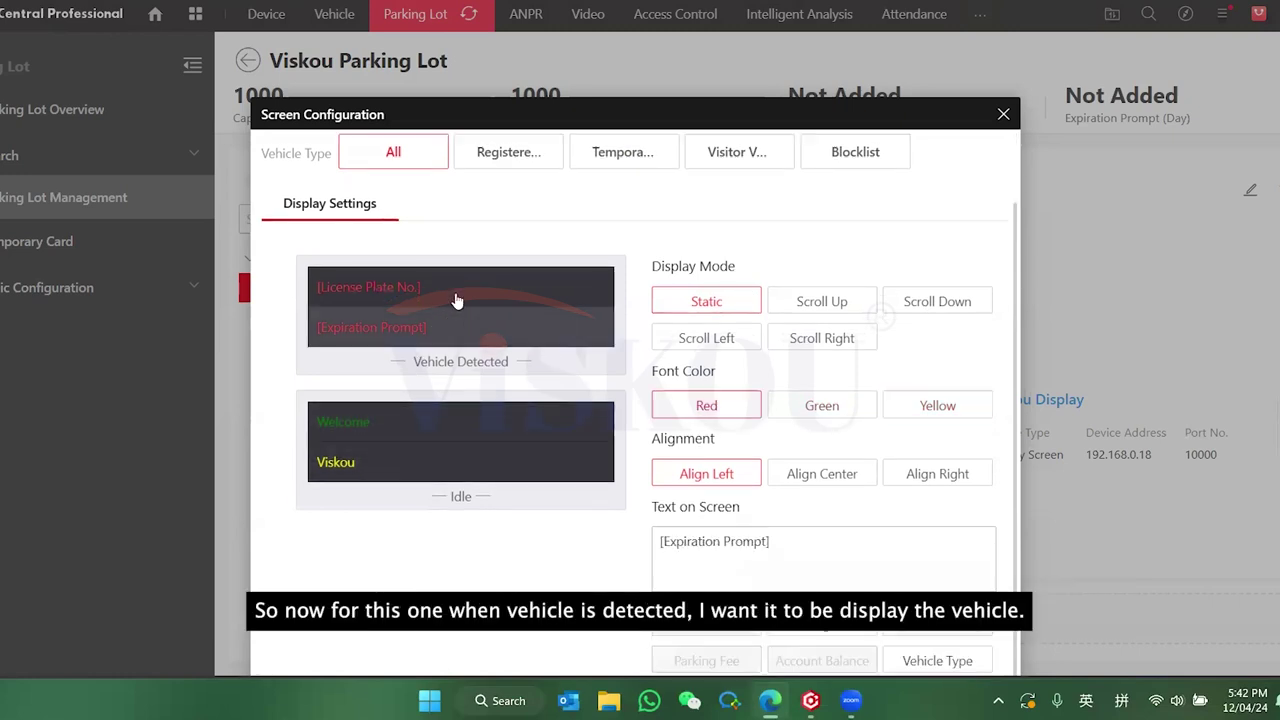
Step: Clear the License Plate No. and Expiration Prompt lines of the vehicle-detected message
click(455, 301)
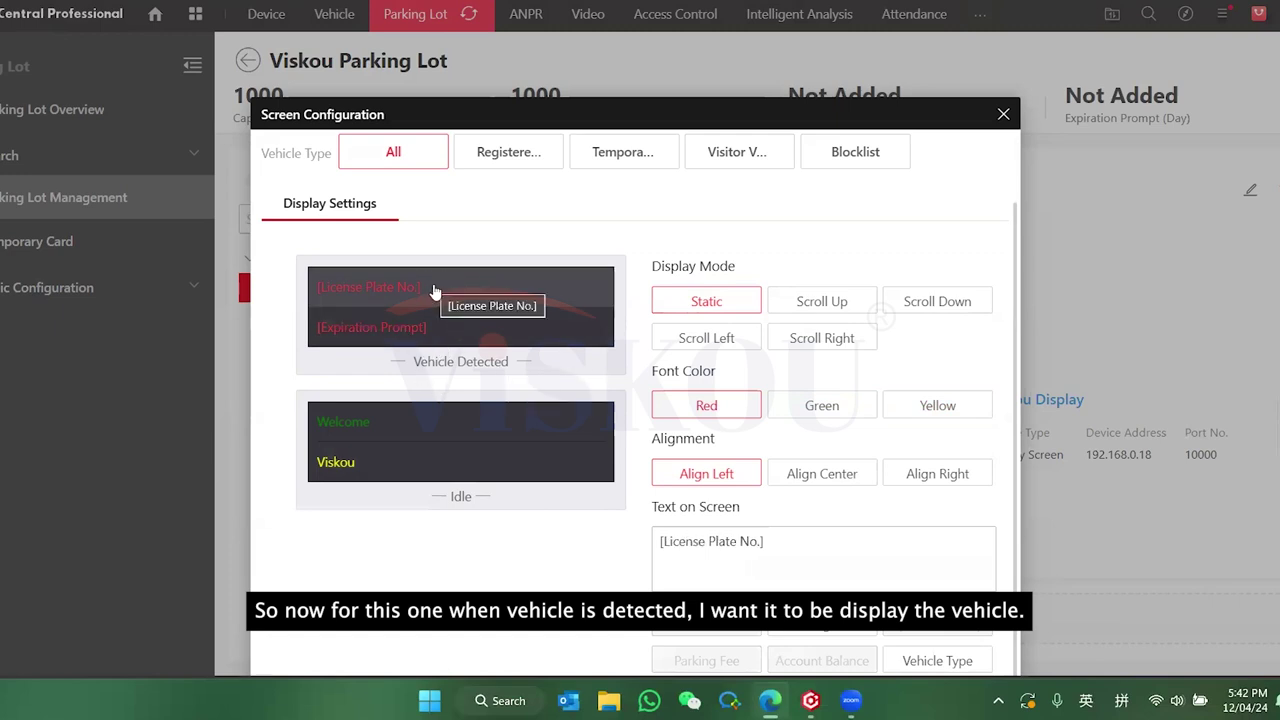
click(459, 337)
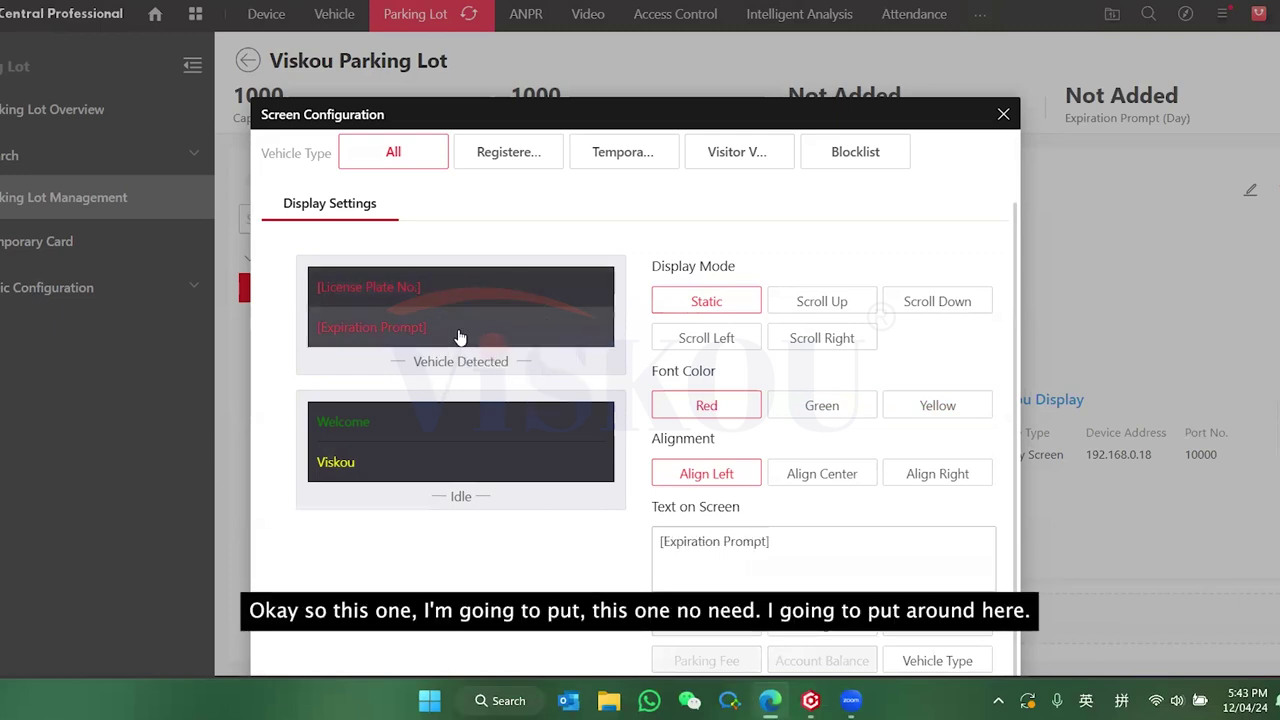
click(800, 555)
key(ctrl+a)
key(BackSpace)
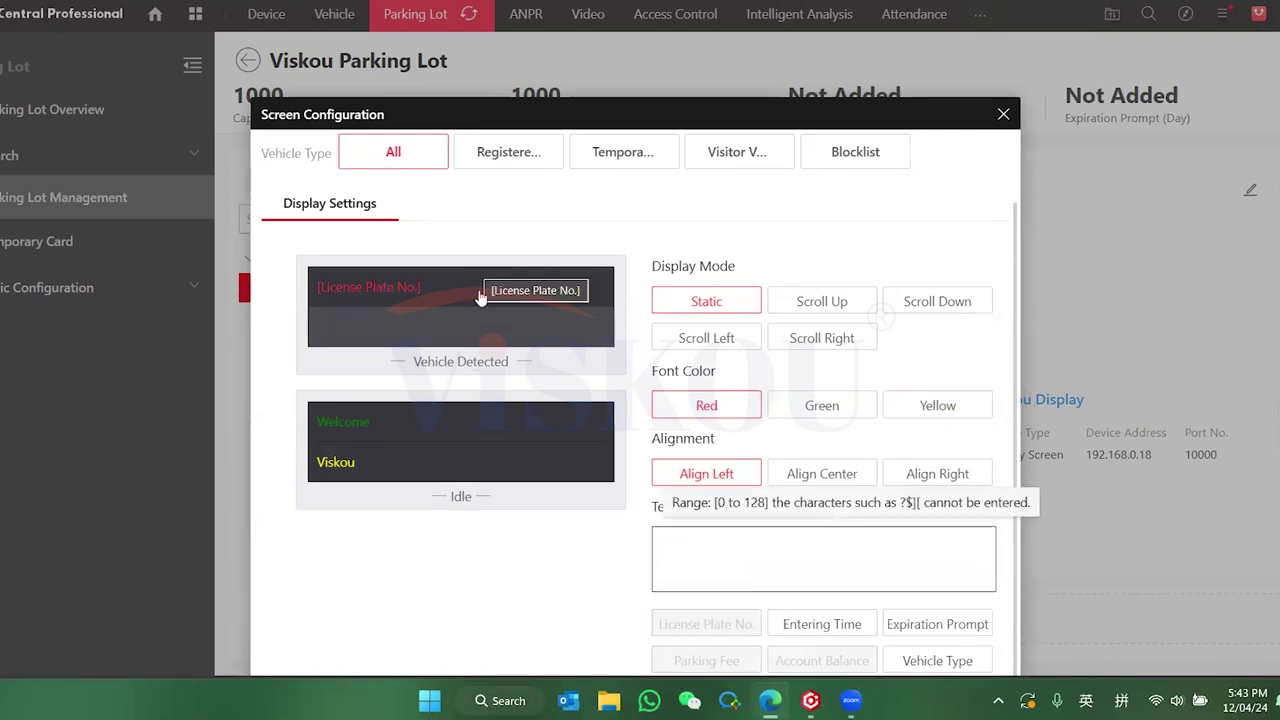
click(478, 278)
click(700, 558)
key(ctrl+a)
key(BackSpace)
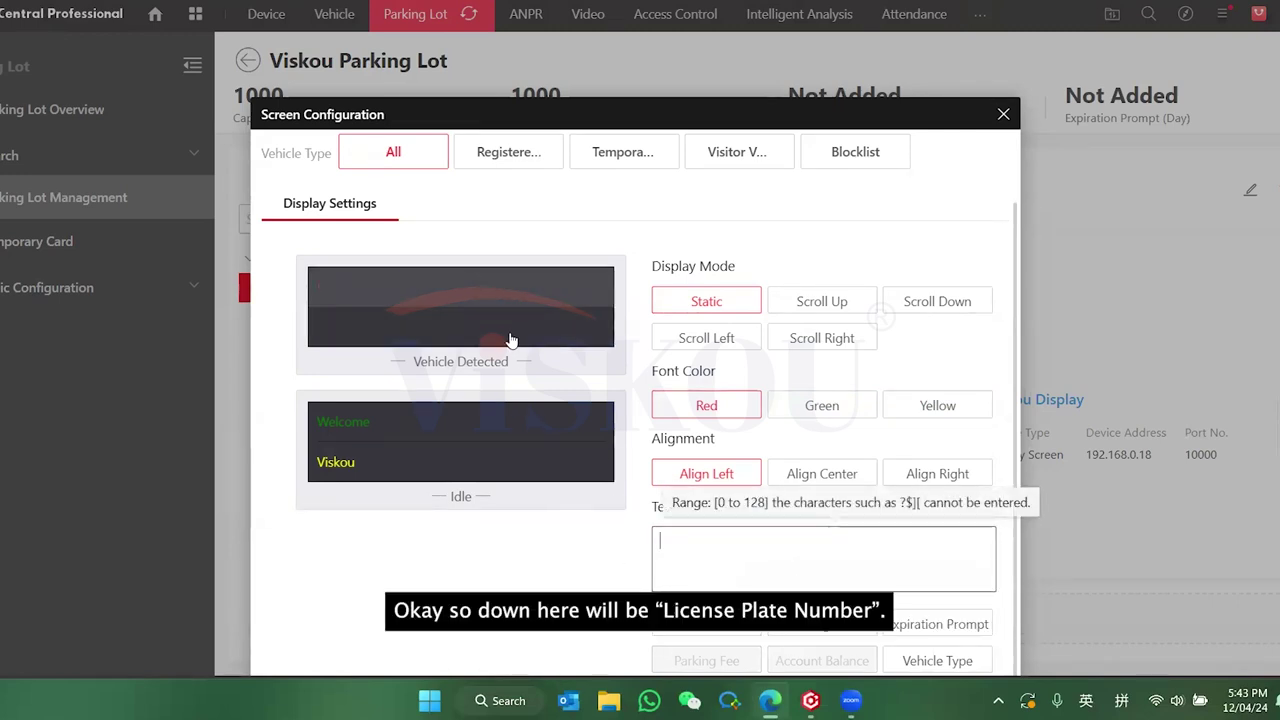
Step: Enter Welcome on the first vehicle-detected line and make it and the licence plate line yellow
click(510, 339)
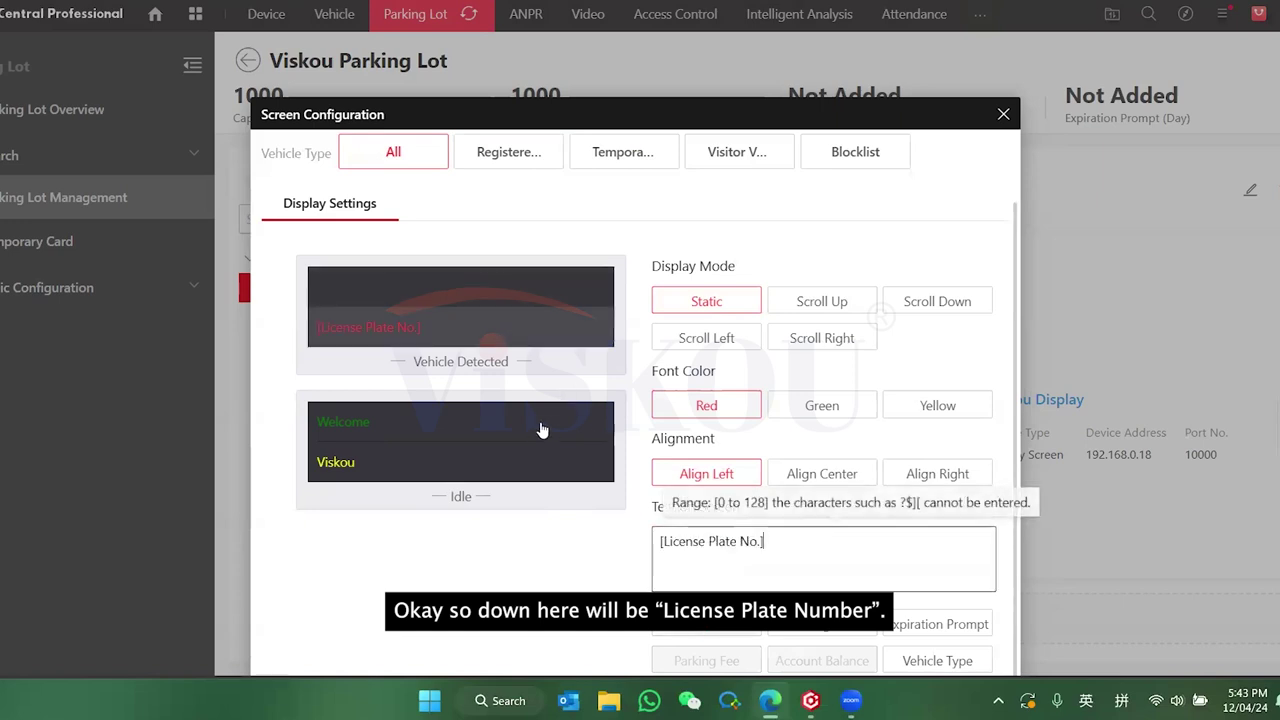
click(478, 295)
click(700, 562)
text(Welcom)
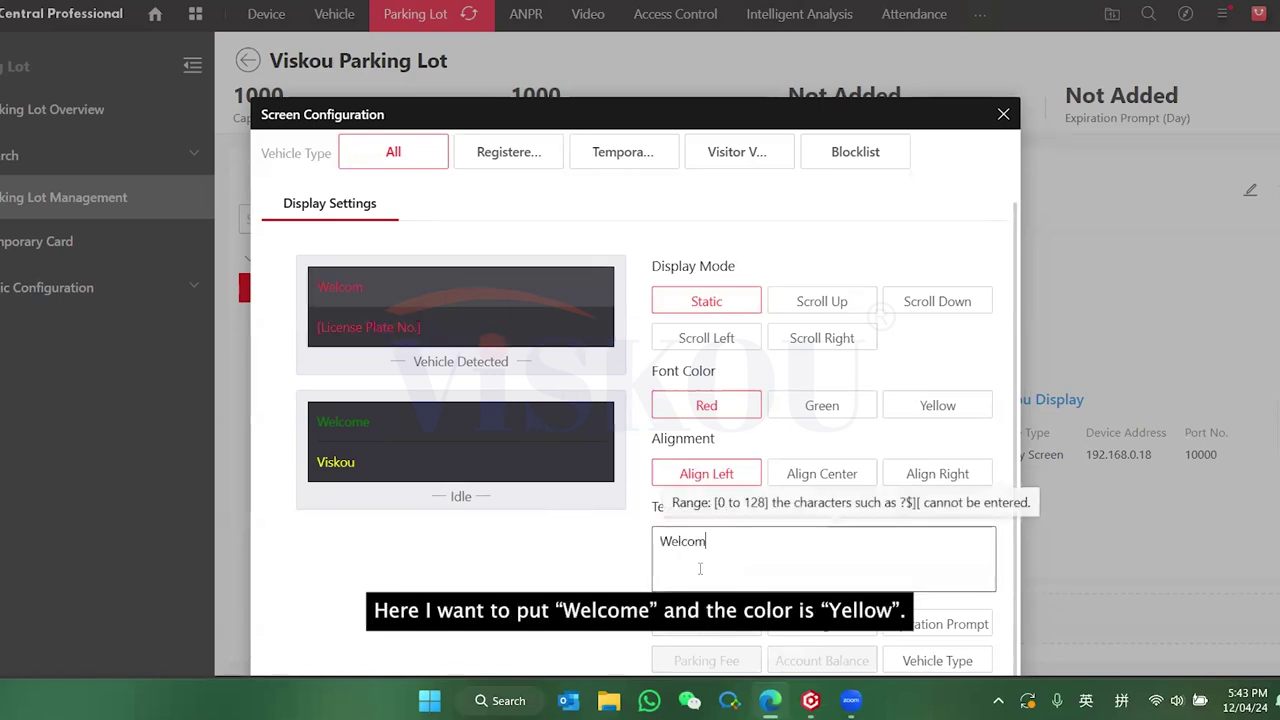
text(e)
click(910, 410)
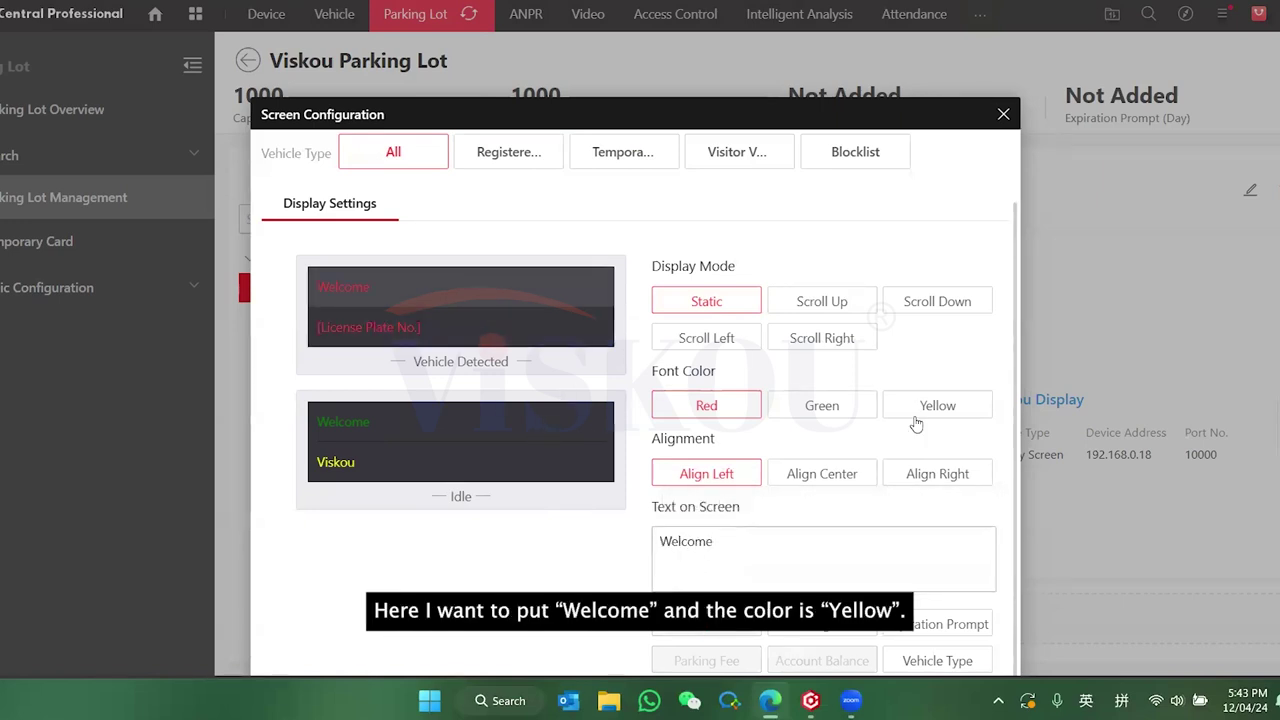
click(520, 327)
click(937, 406)
scroll(563, 452, down, 1)
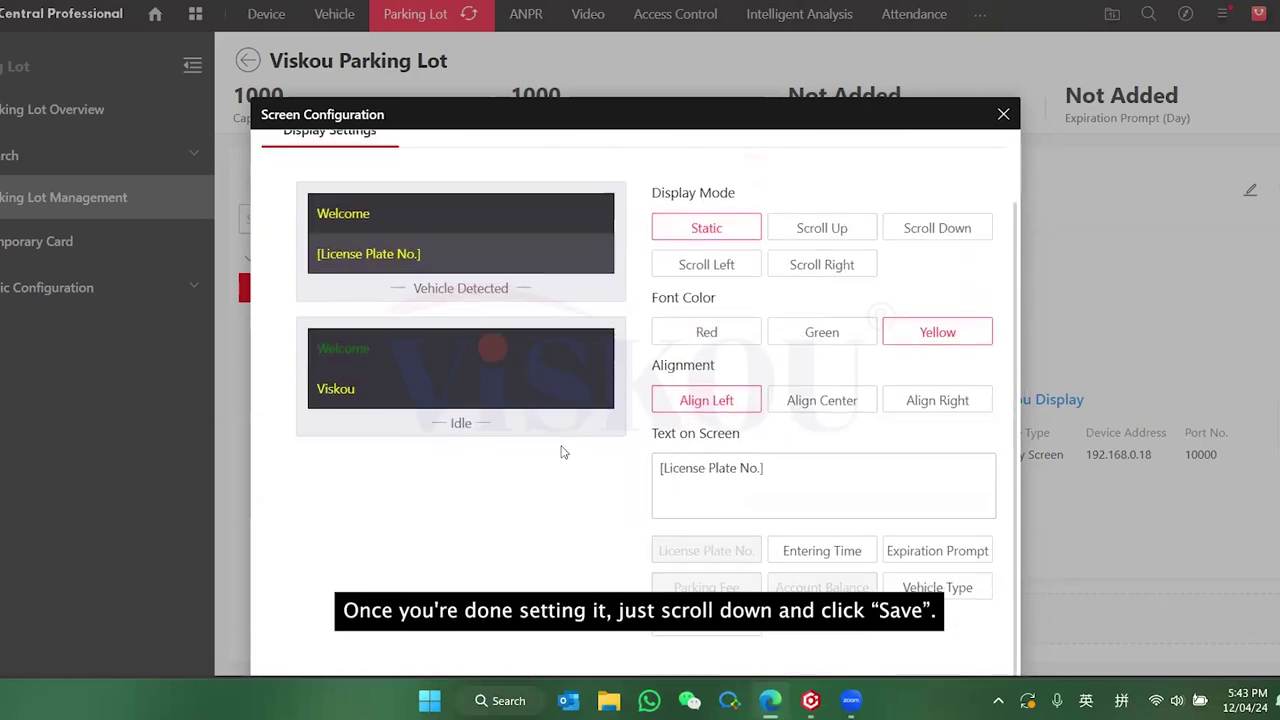
scroll(924, 442, down, 1)
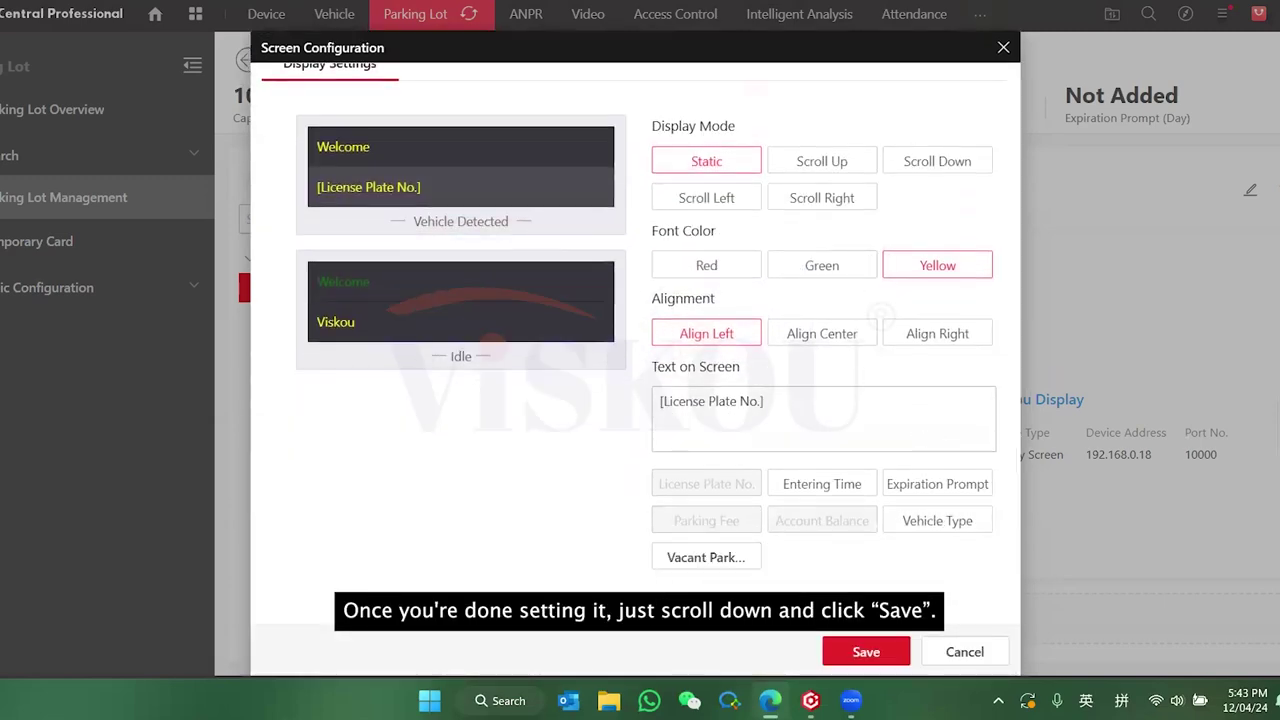
Step: Save the screen configuration and go to the Vehicle module's Registered Vehicle list
click(880, 655)
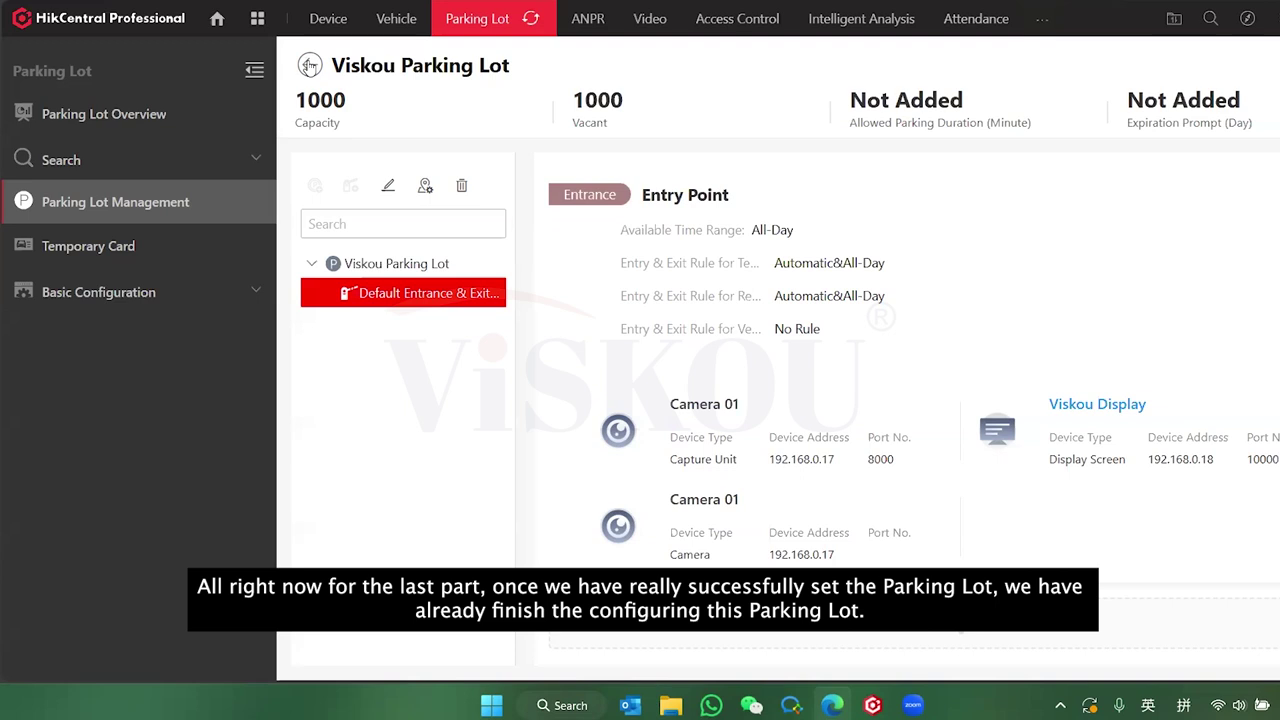
click(310, 65)
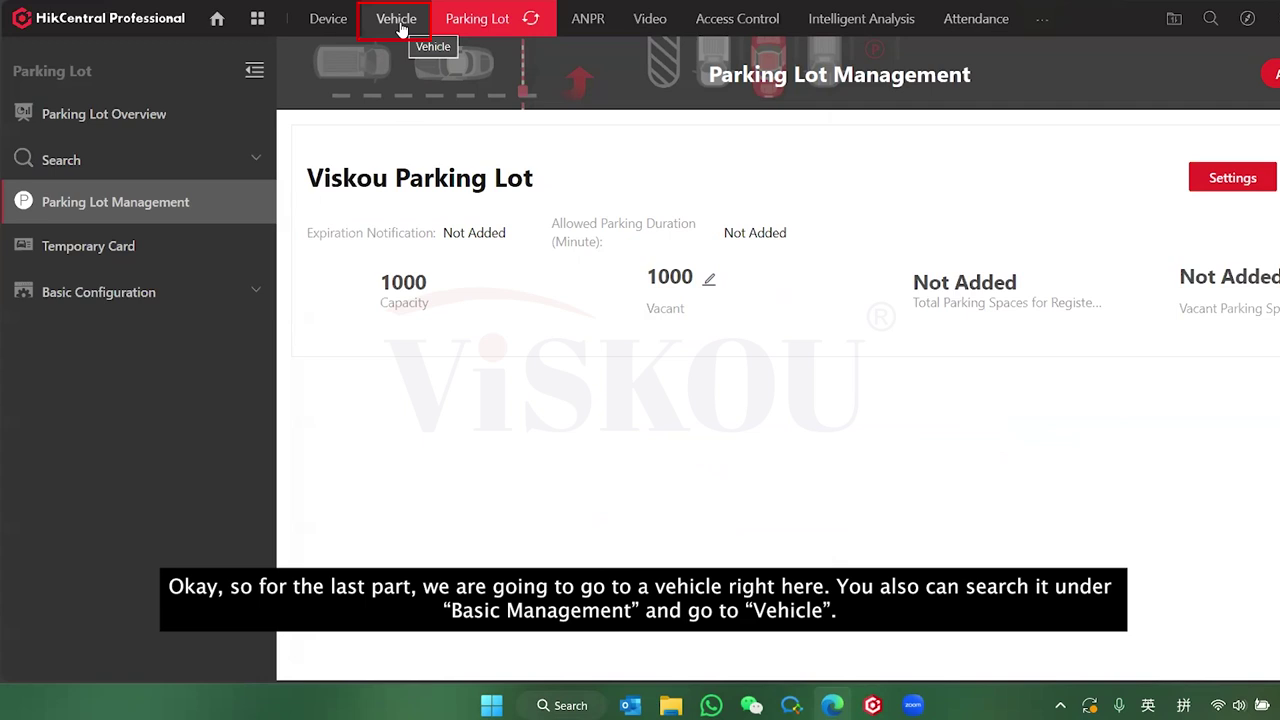
click(257, 18)
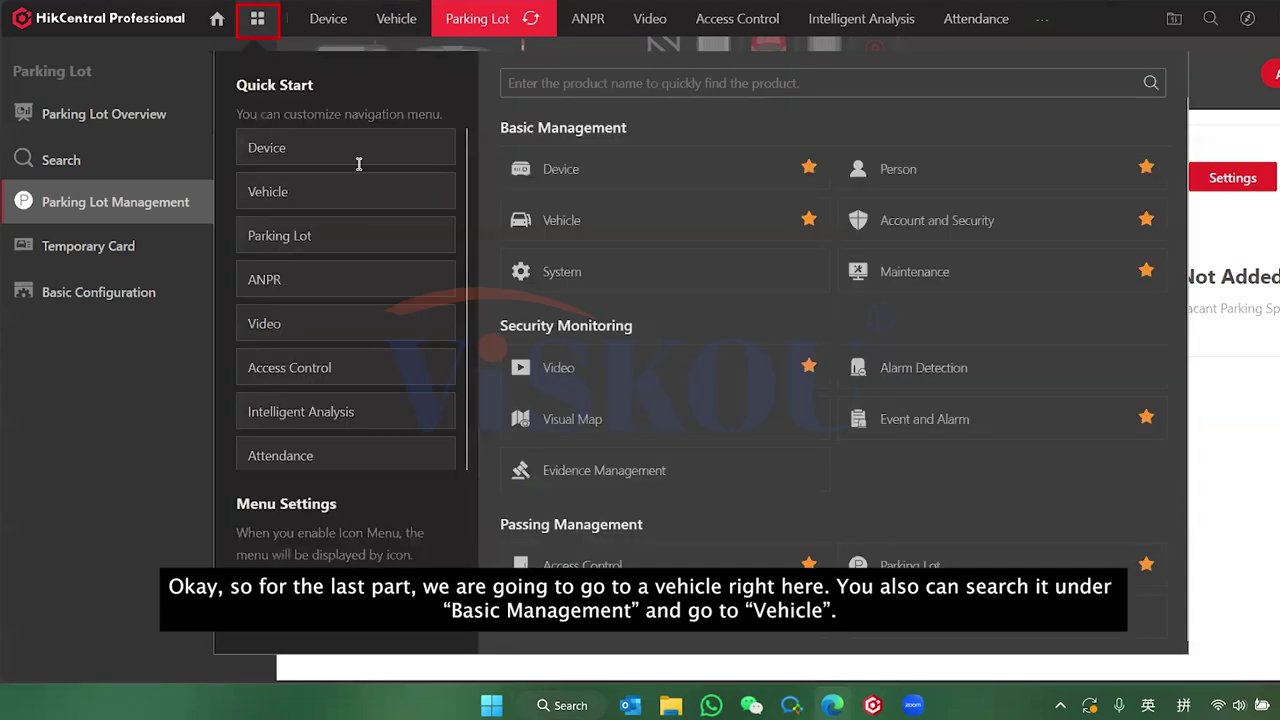
scroll(774, 429, down, 3)
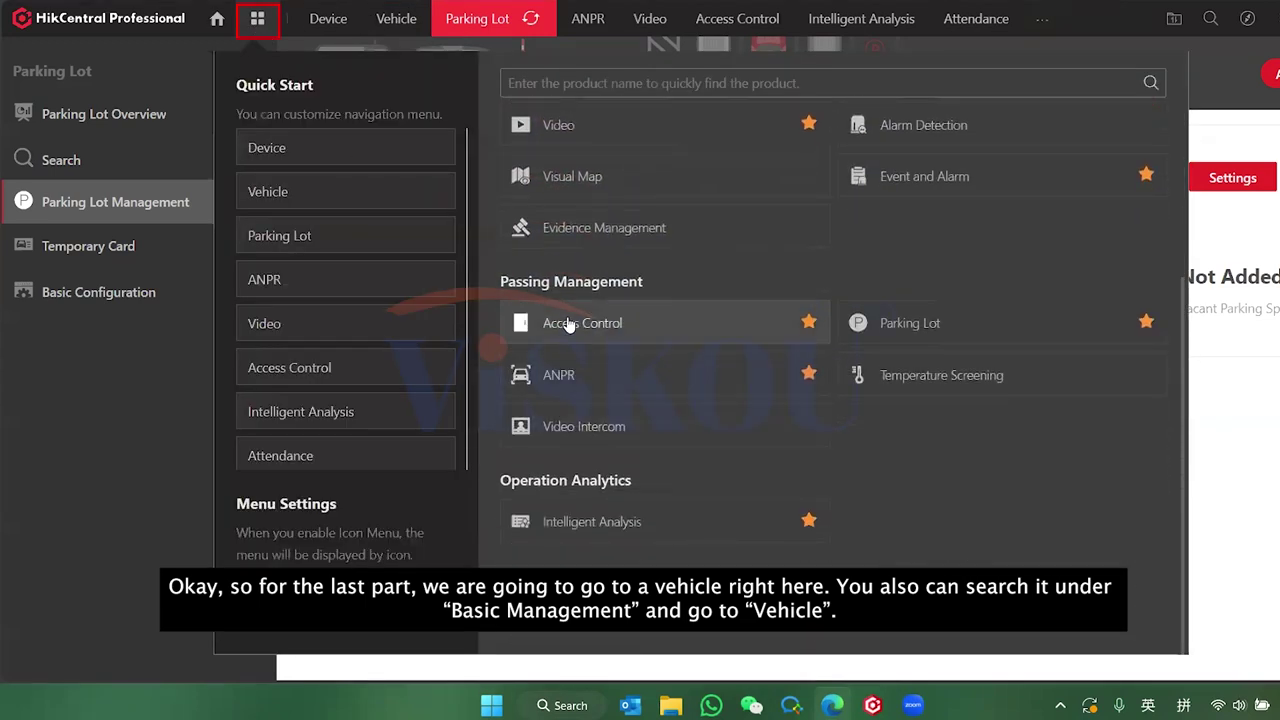
scroll(652, 310, up, 3)
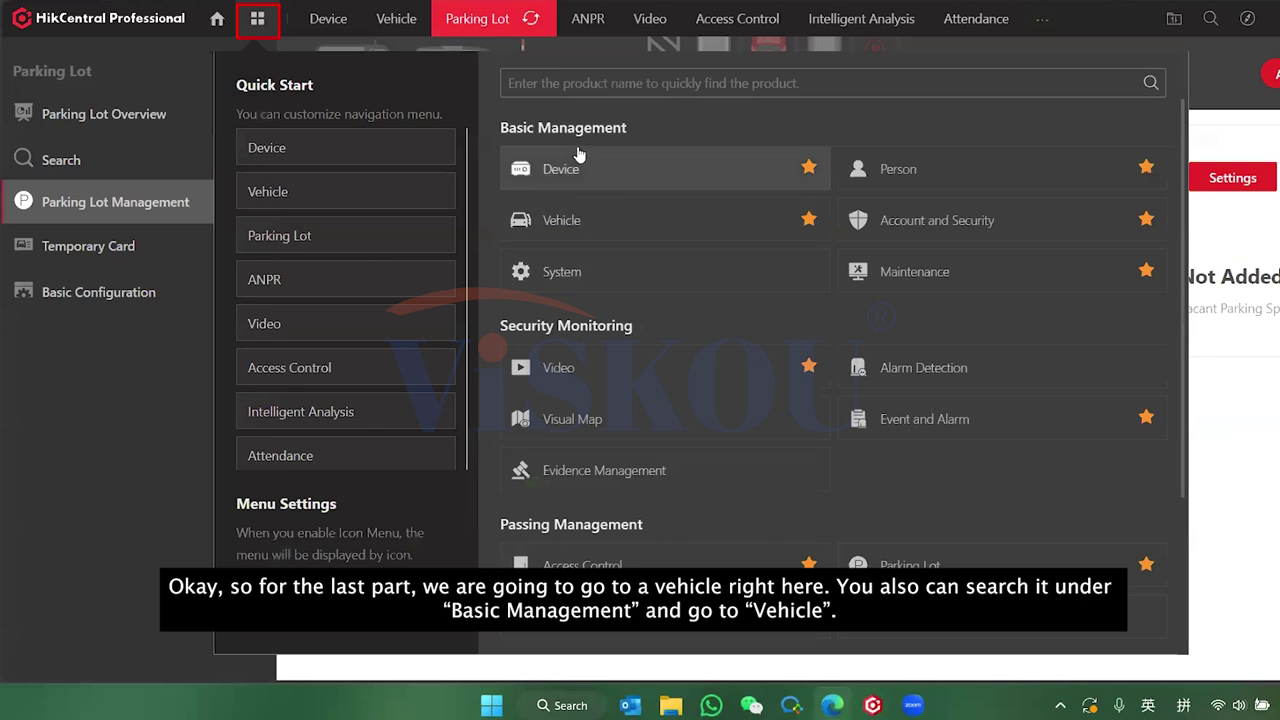
click(575, 237)
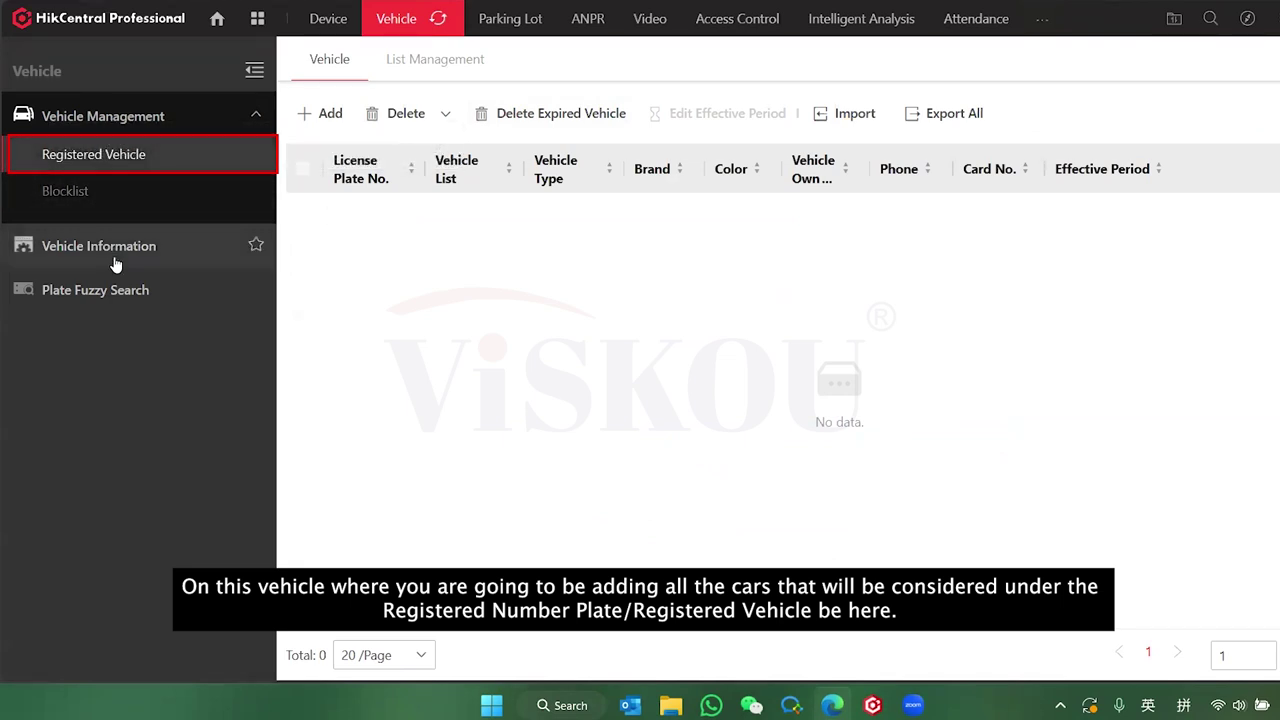
click(330, 114)
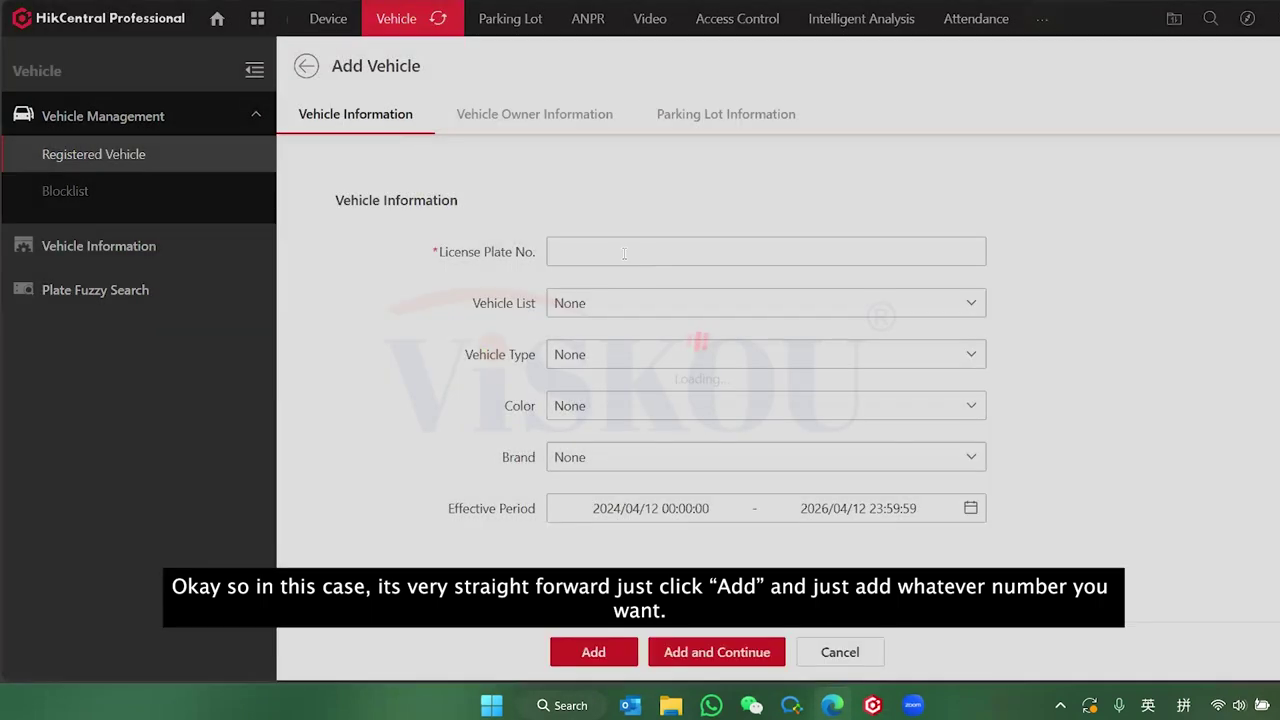
click(624, 253)
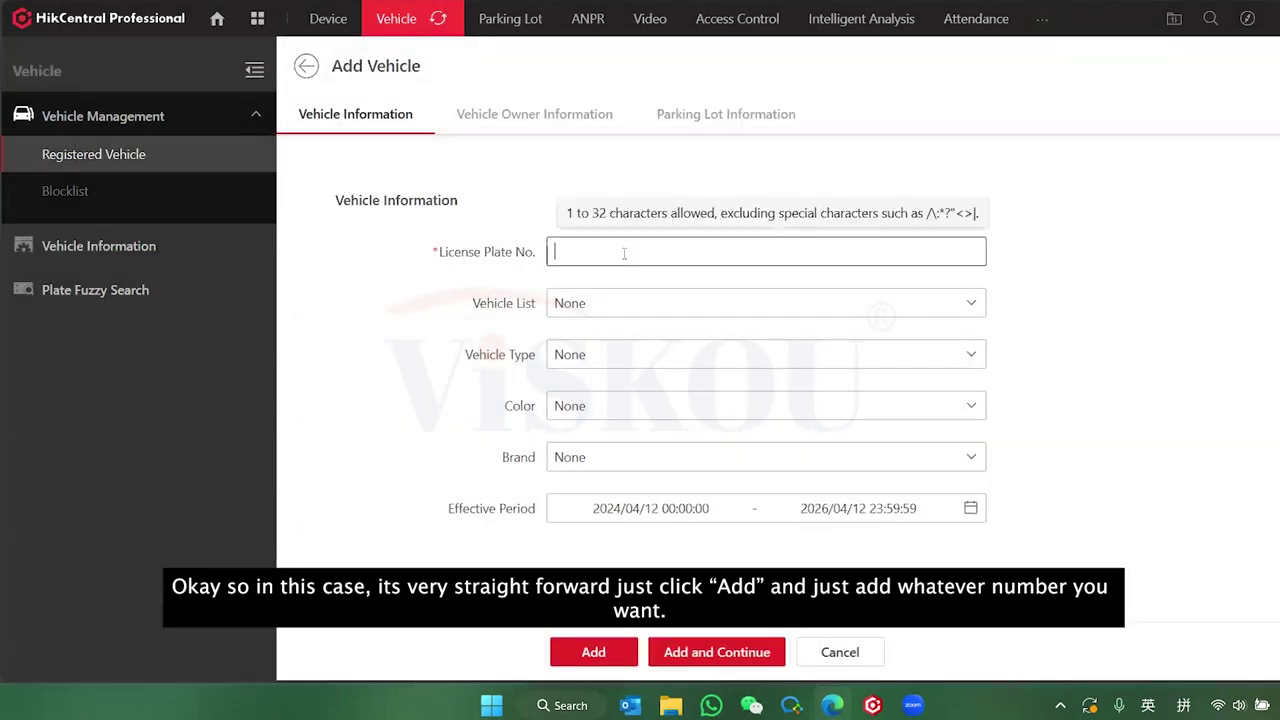
text(QCK9778)
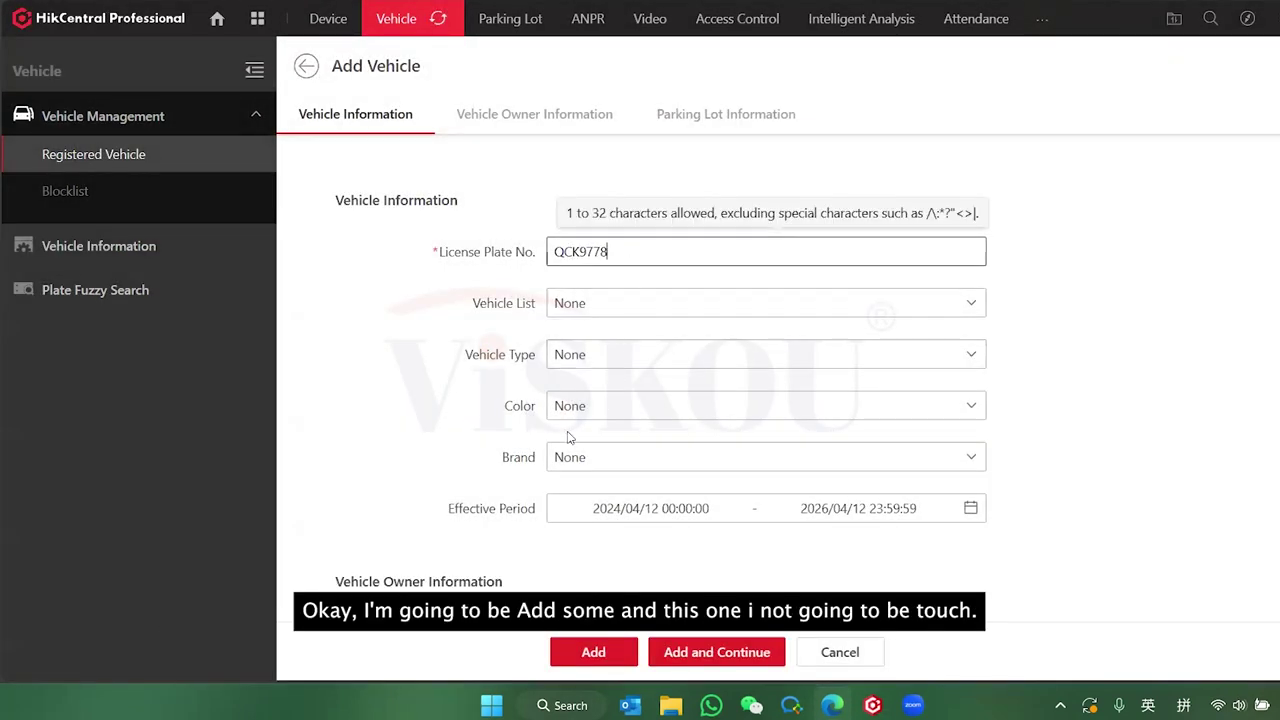
scroll(475, 468, down, 1)
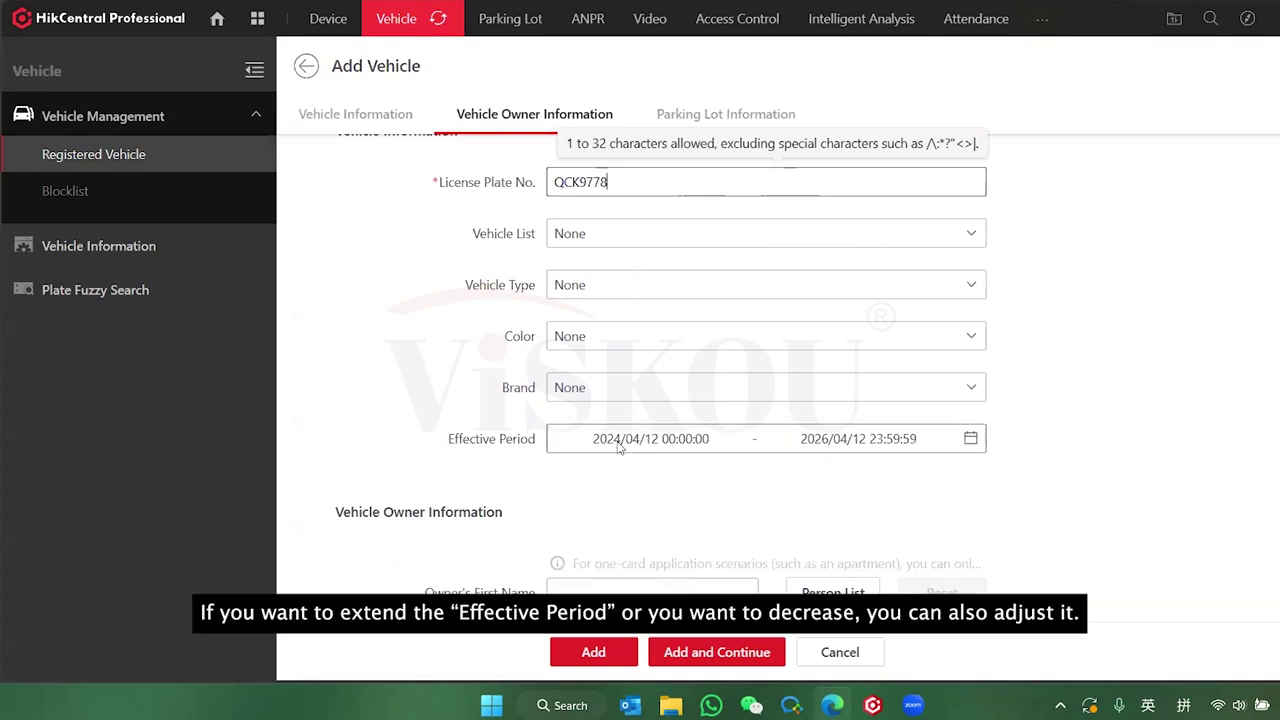
scroll(822, 452, up, 1)
scroll(822, 448, down, 1)
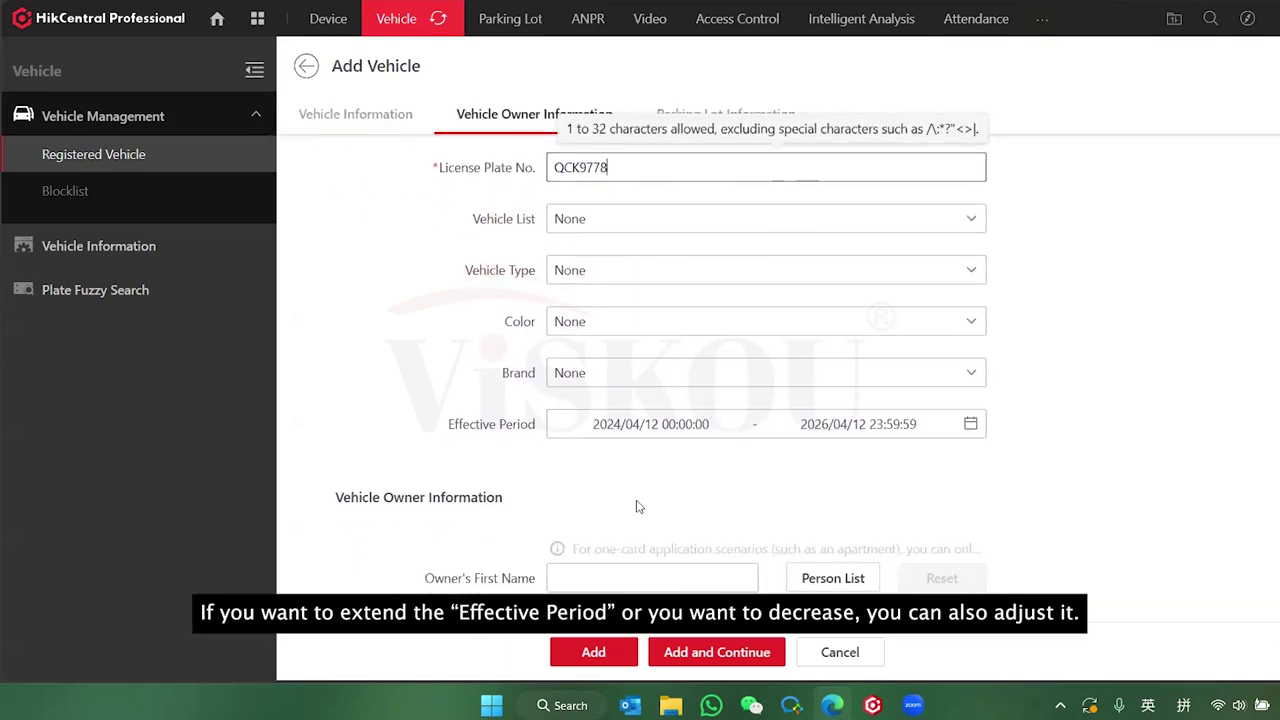
scroll(637, 506, down, 5)
click(678, 527)
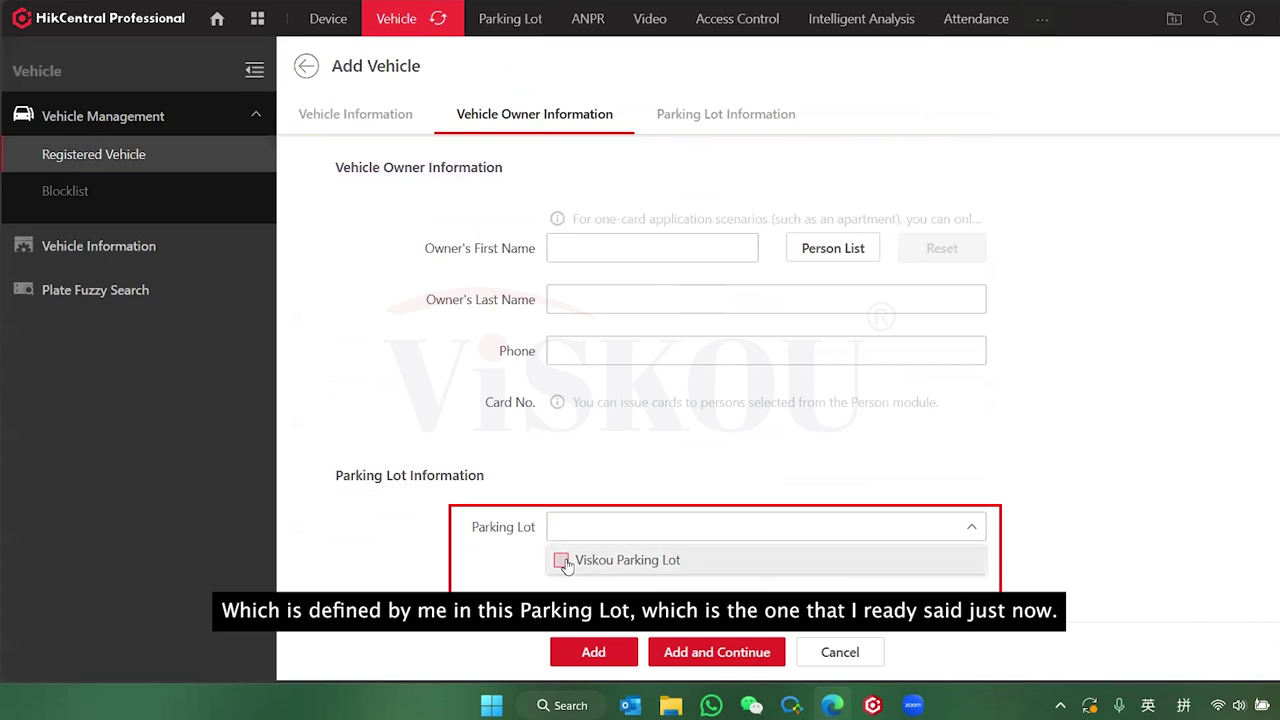
click(562, 562)
click(372, 585)
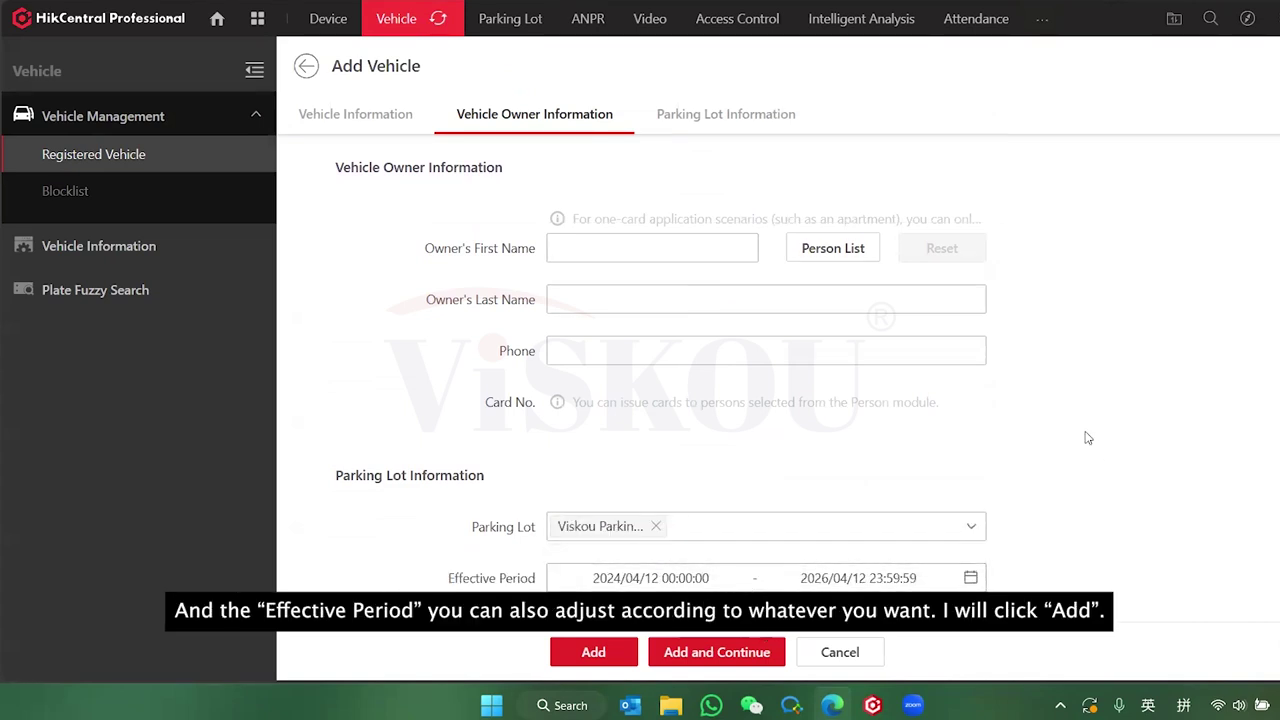
scroll(1083, 437, up, 5)
scroll(1083, 437, down, 6)
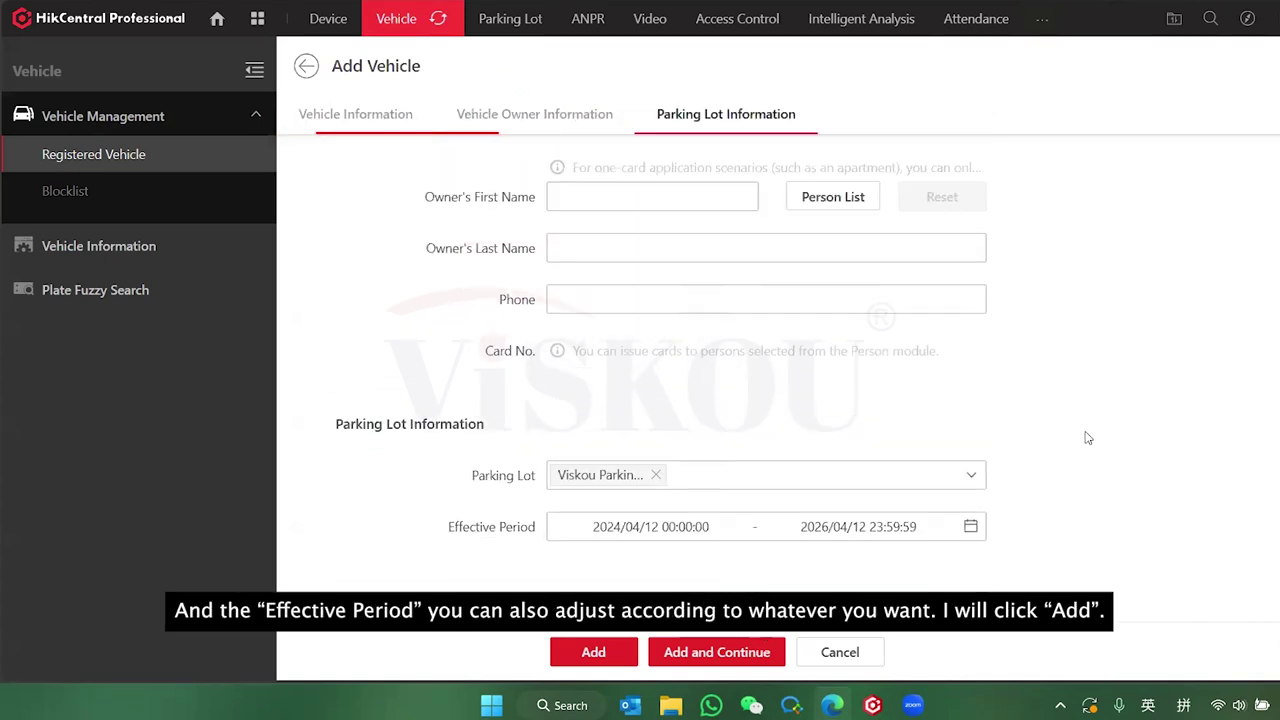
click(600, 650)
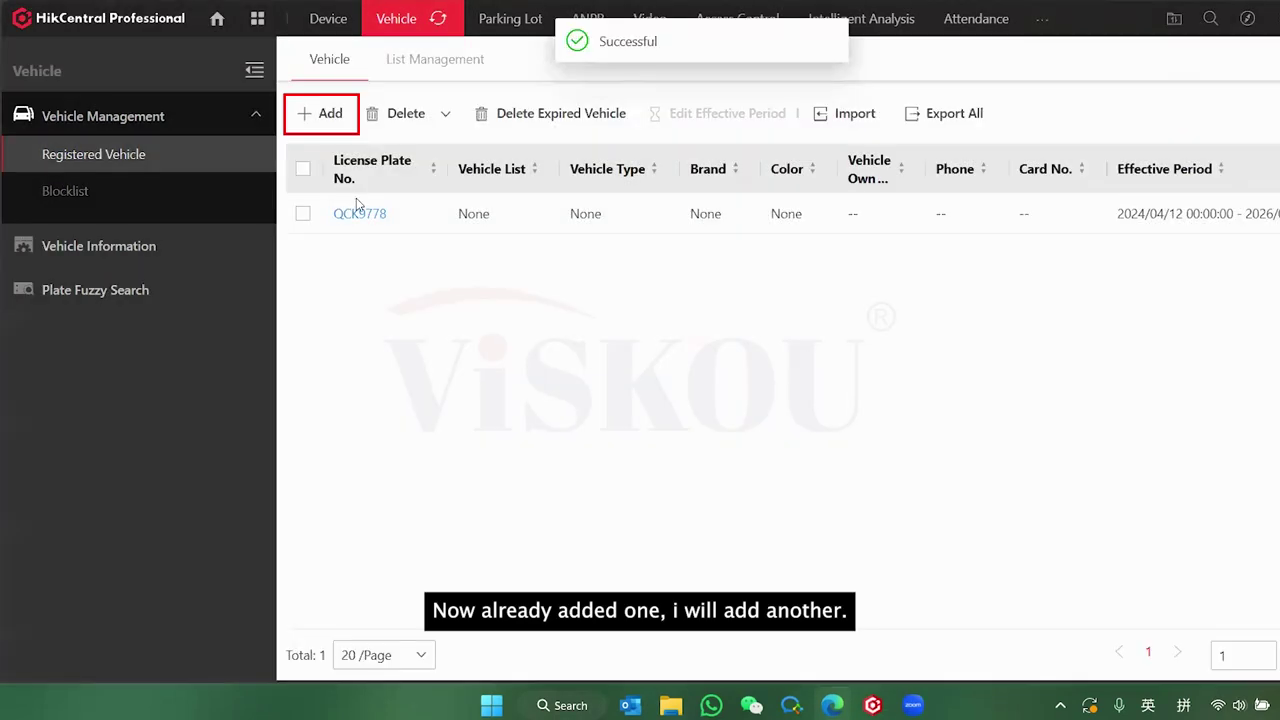
click(322, 115)
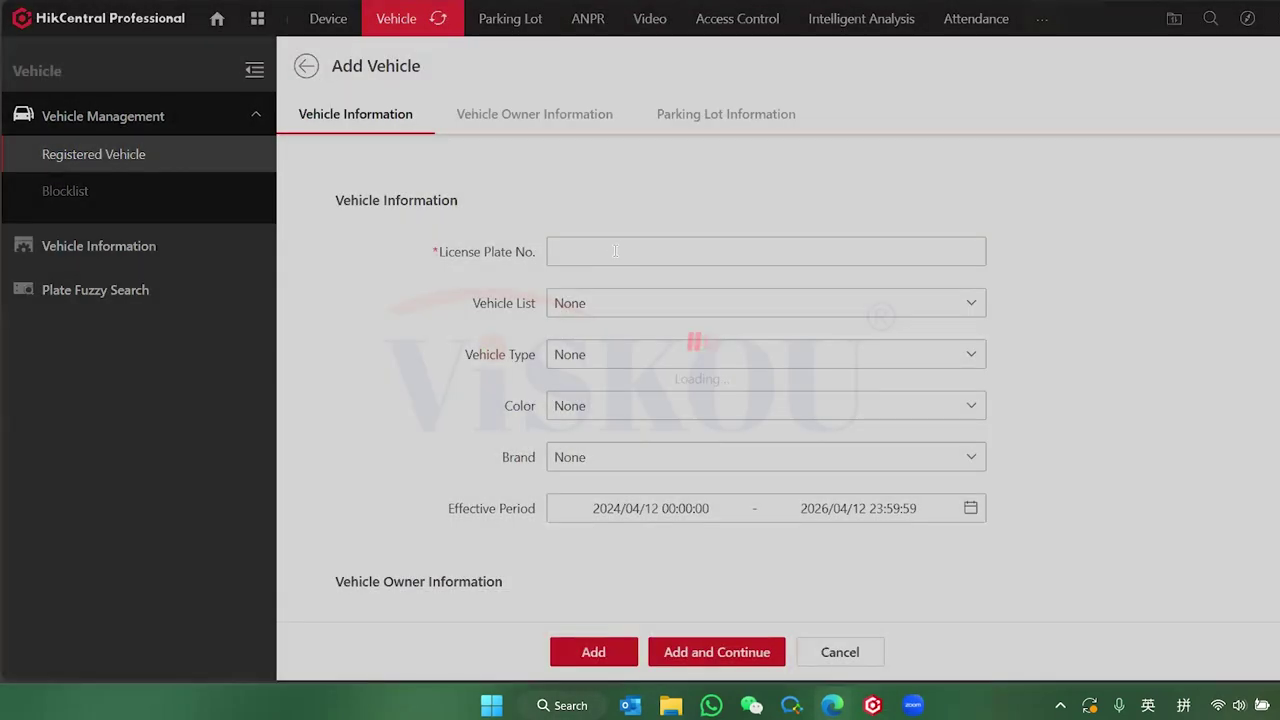
click(615, 251)
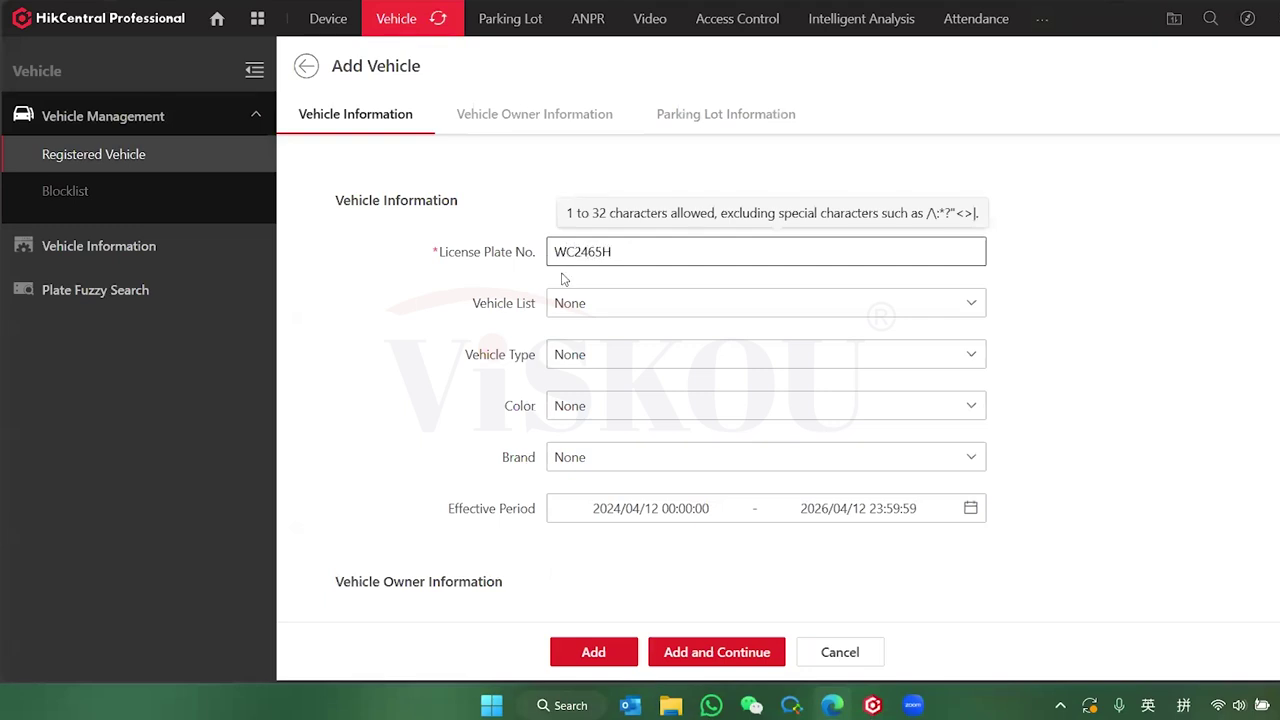
text(WC2465H)
scroll(410, 307, down, 5)
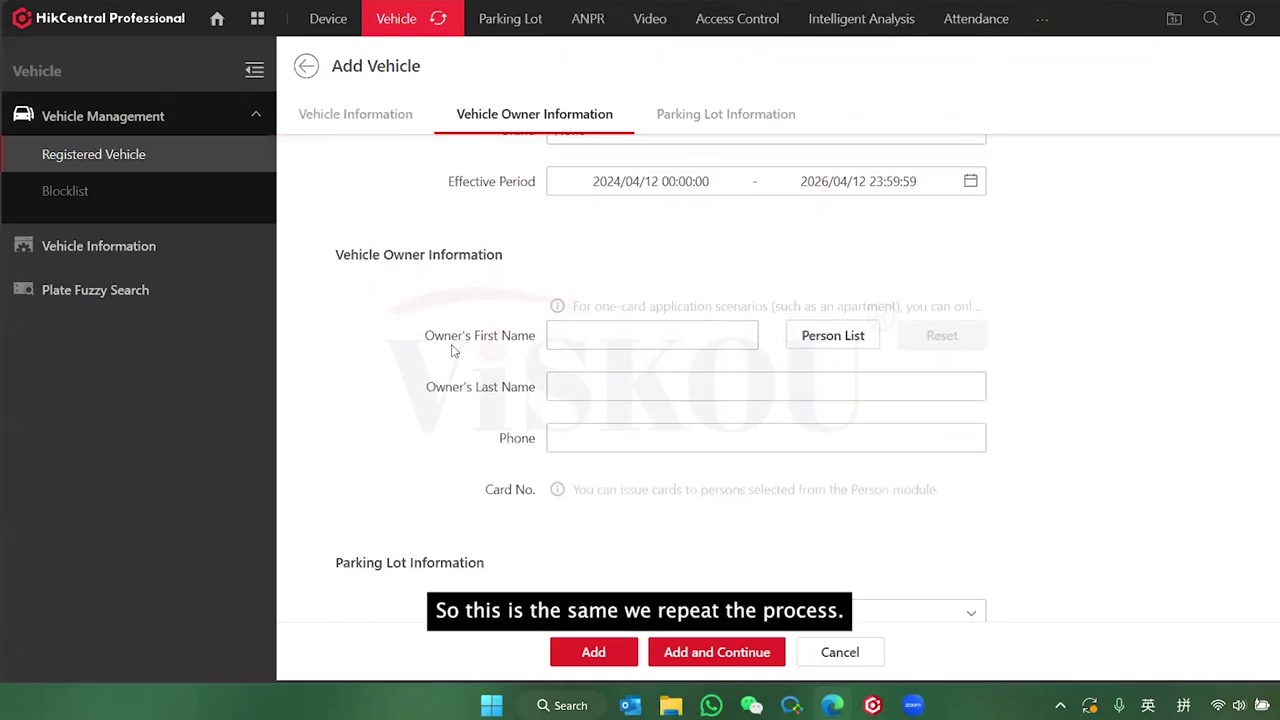
click(596, 524)
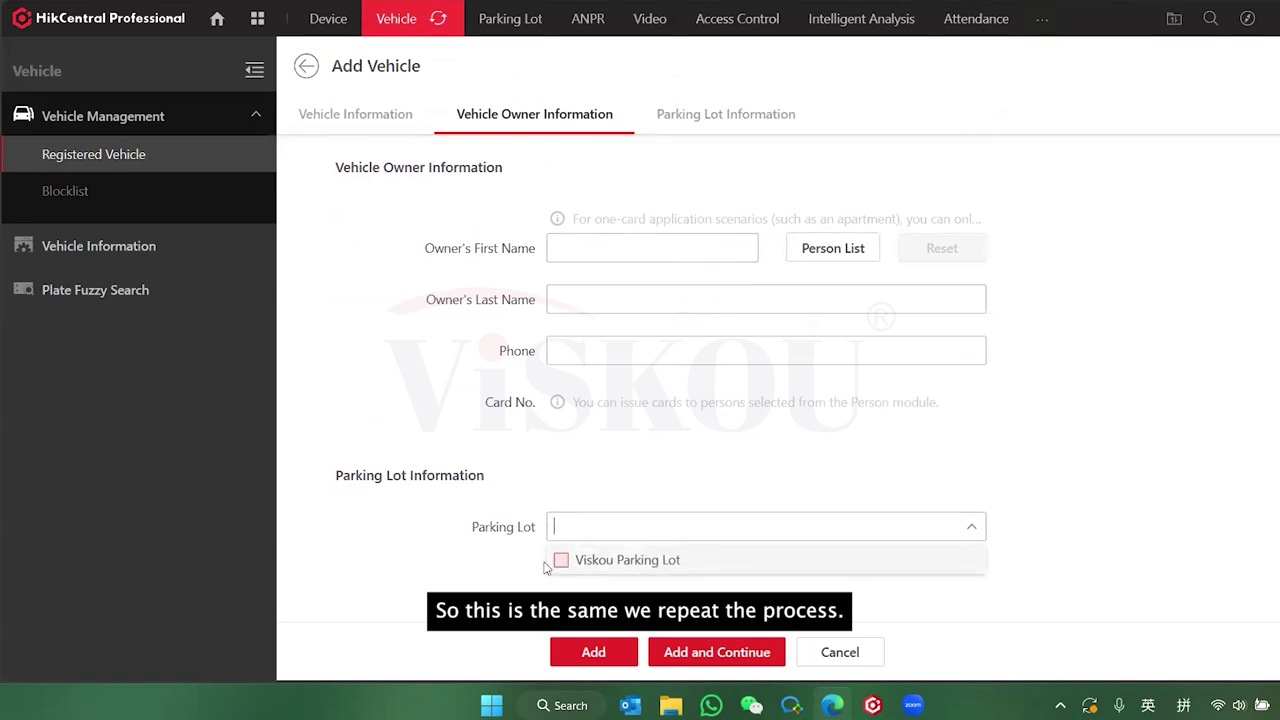
click(561, 561)
scroll(357, 583, down, 1)
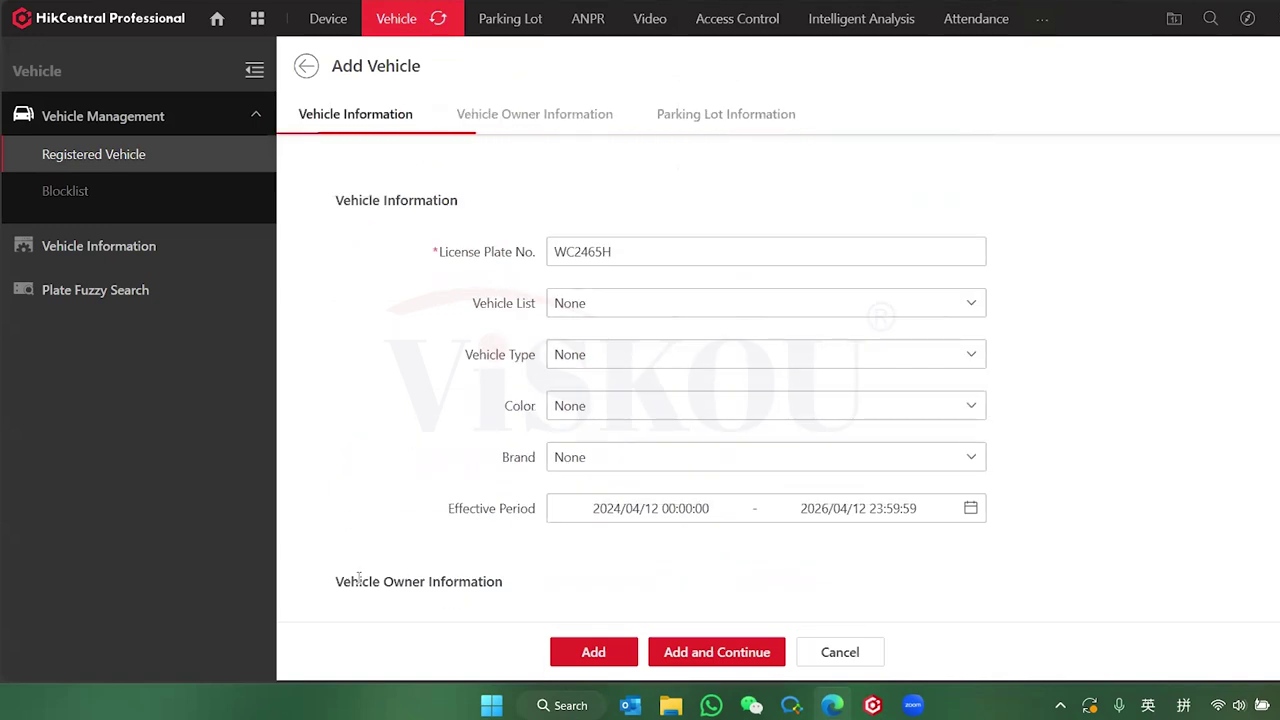
click(603, 652)
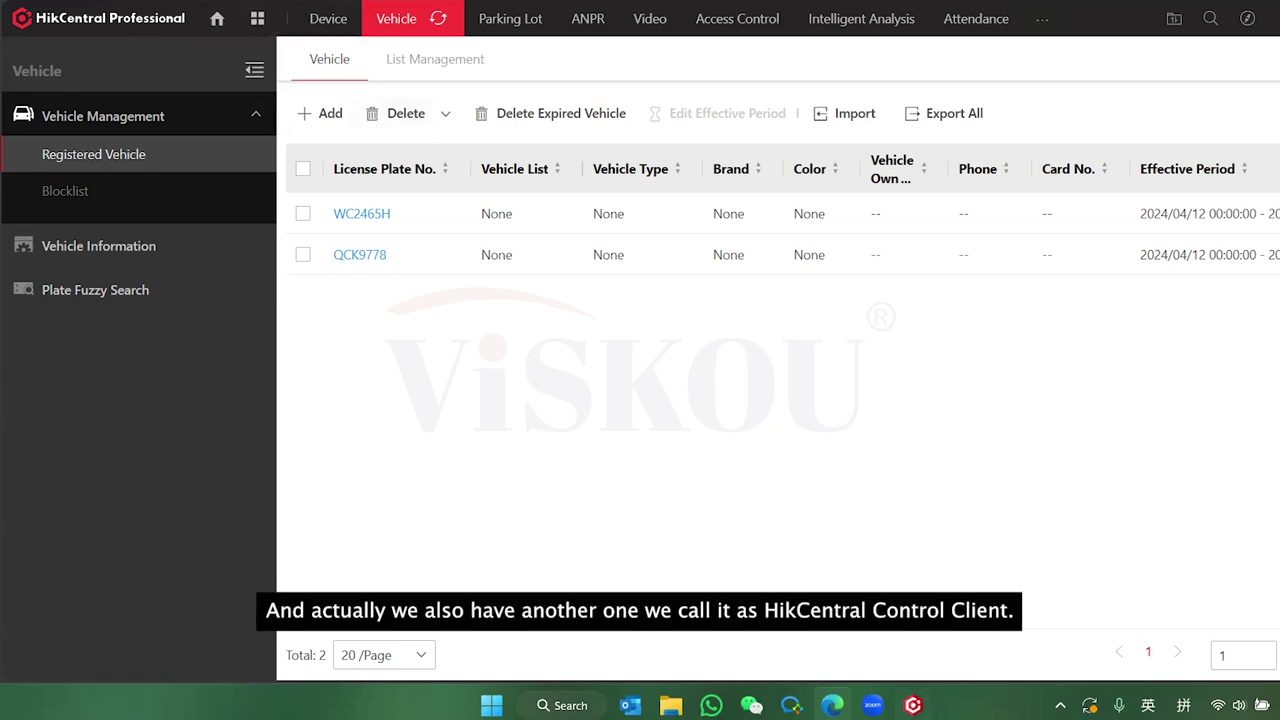
Step: Open HikCentral Control Client and log in to server 192.168.0.46 with the account password
mouse_move(912, 705)
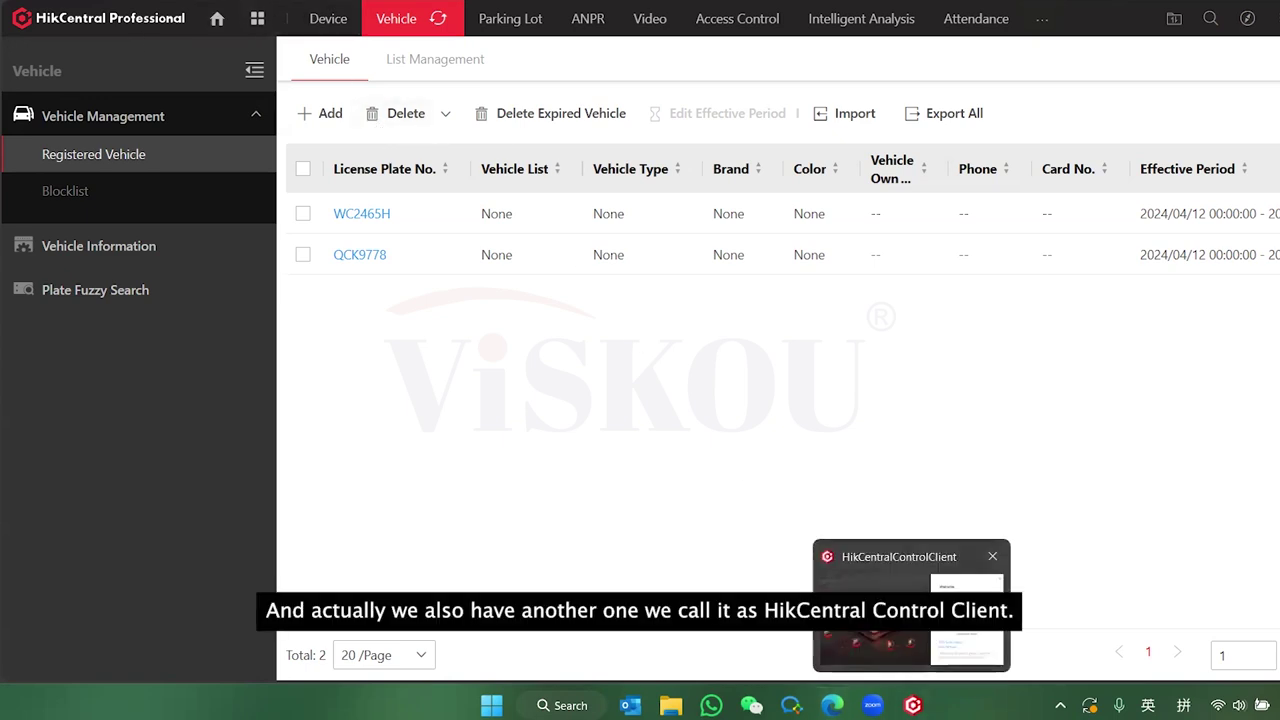
click(910, 610)
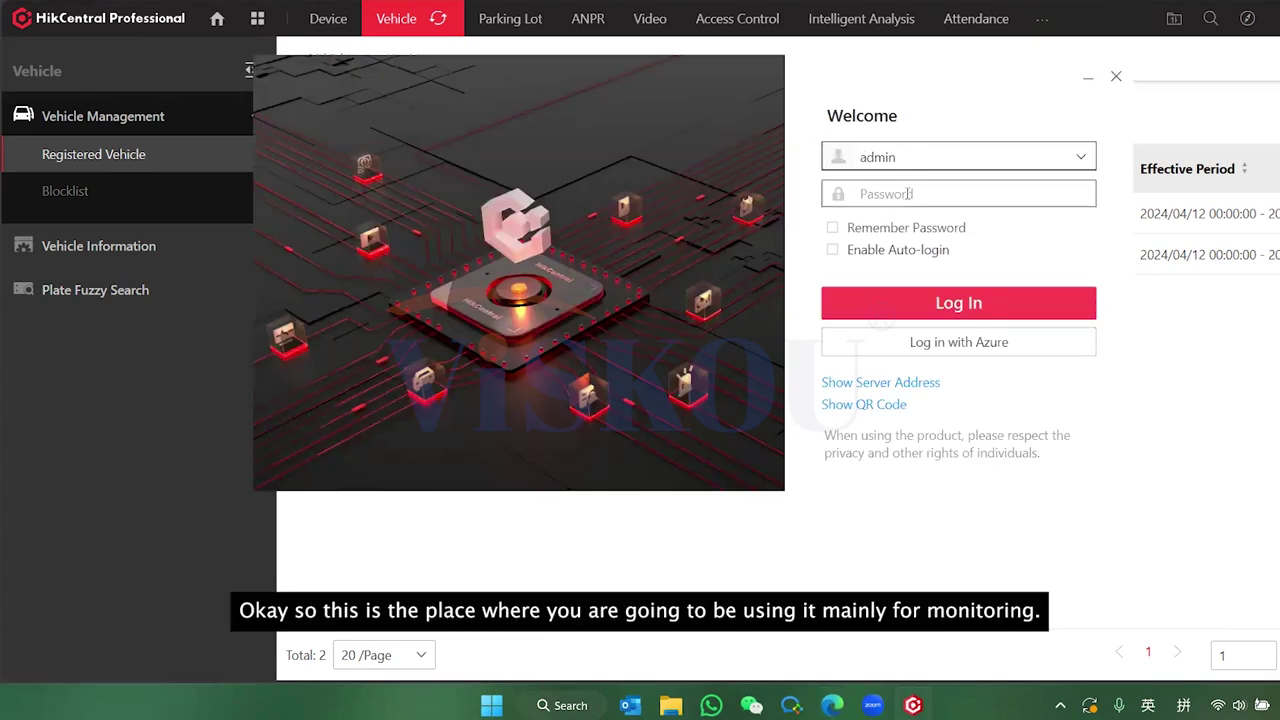
click(869, 386)
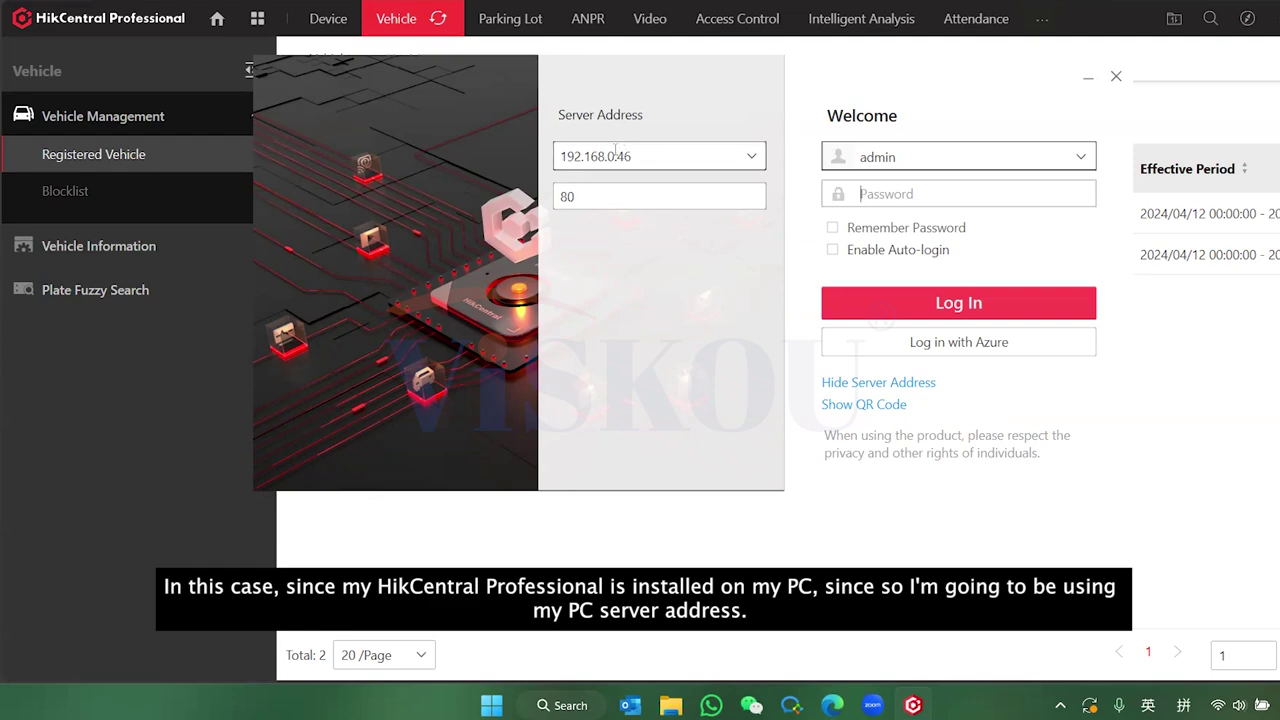
click(878, 382)
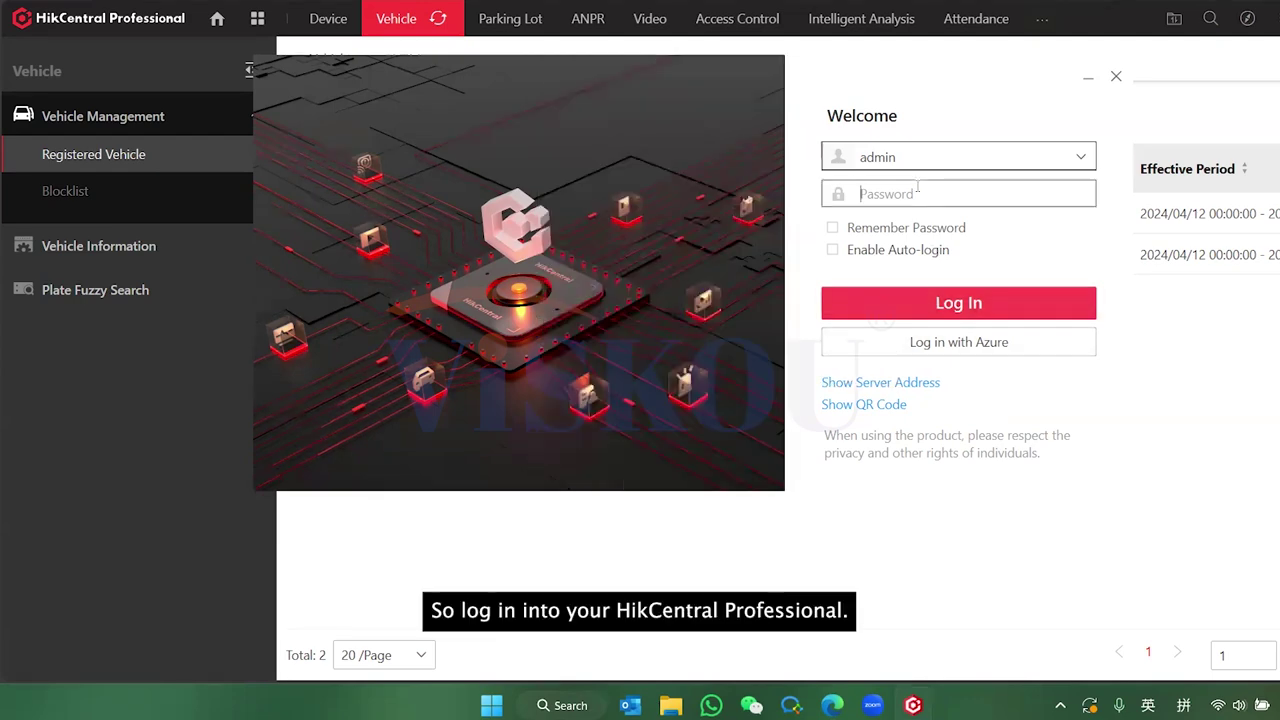
text(********)
key(Return)
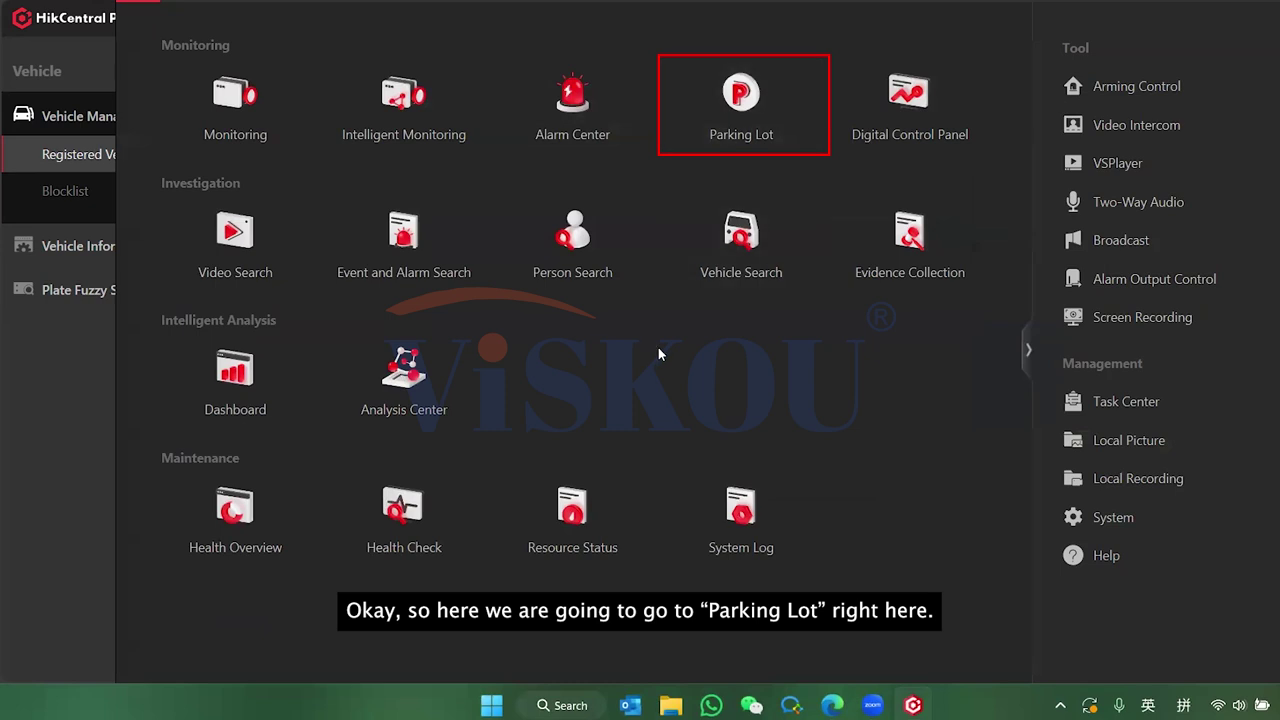
Step: Monitor Default Entrance & Exit01 in the Parking Lot module, ending on Monitor at Booth
click(734, 132)
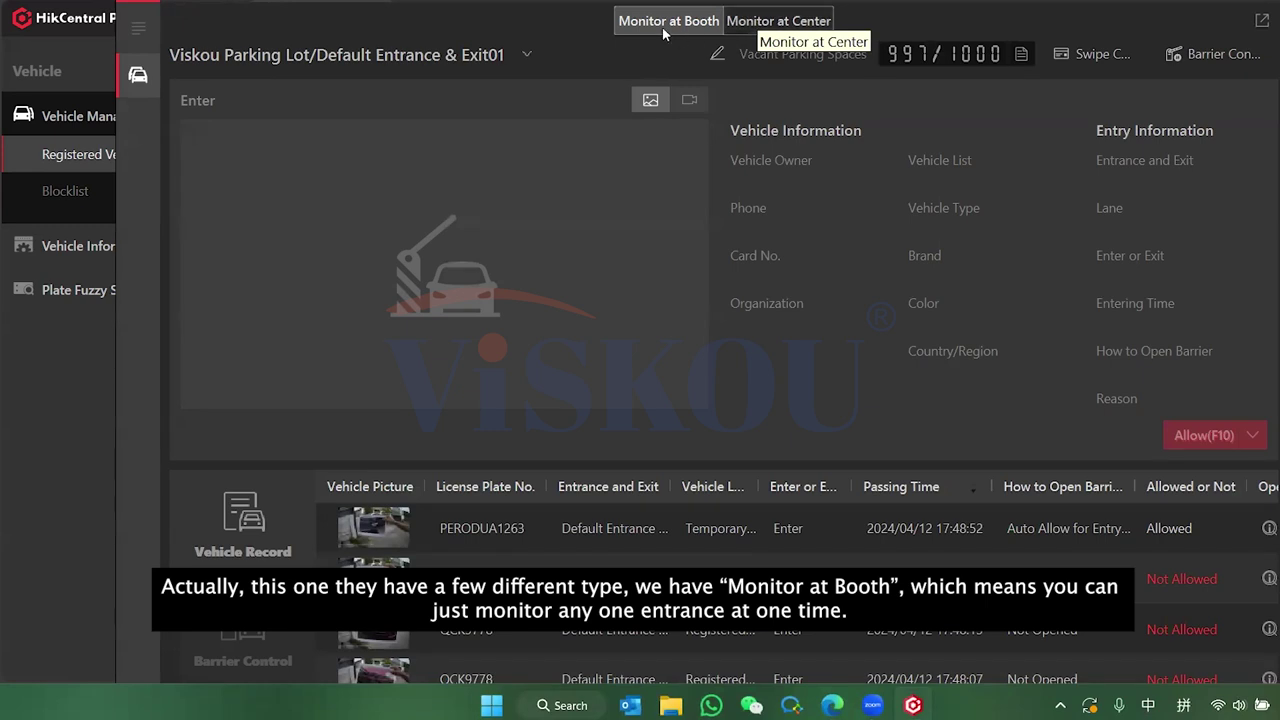
click(527, 54)
click(293, 134)
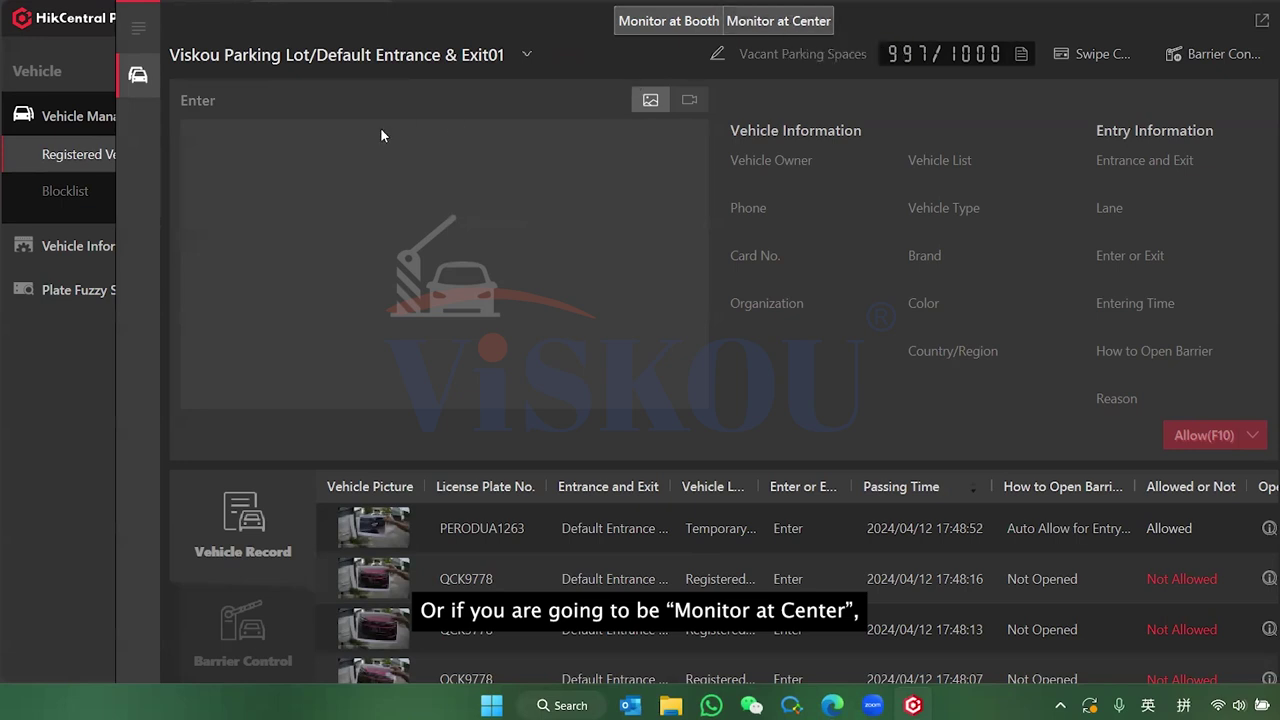
click(771, 24)
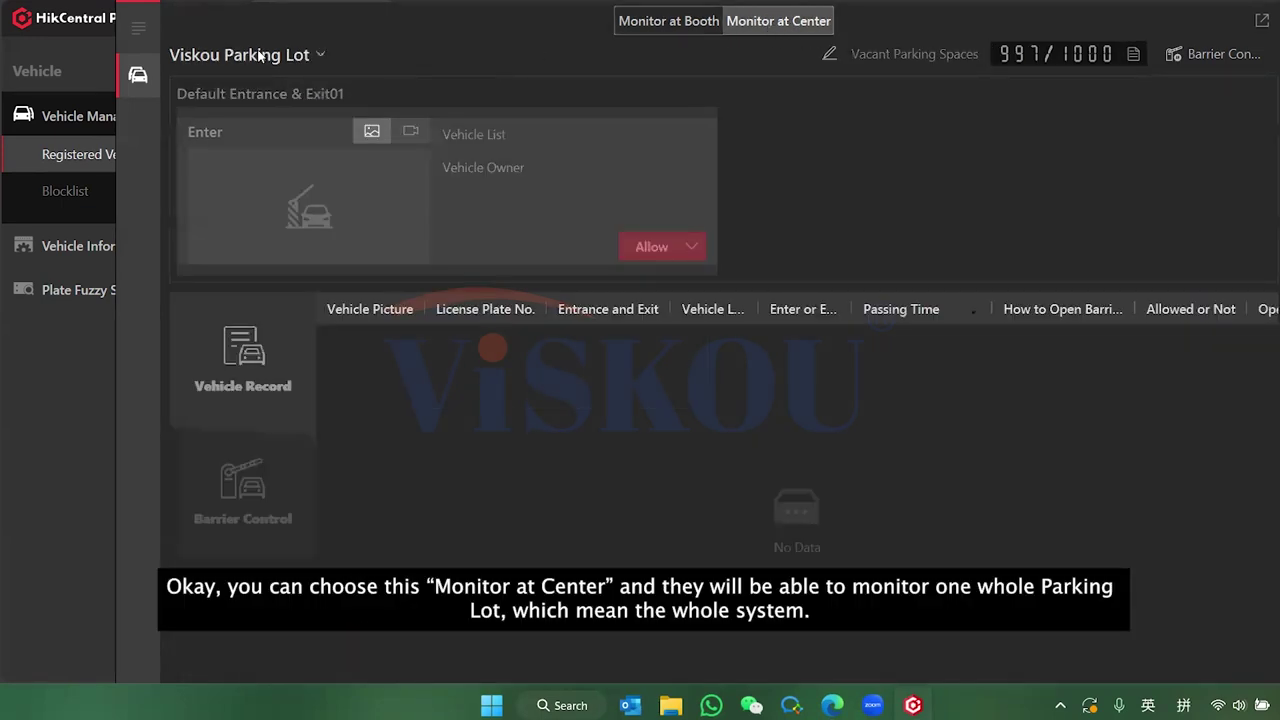
click(314, 52)
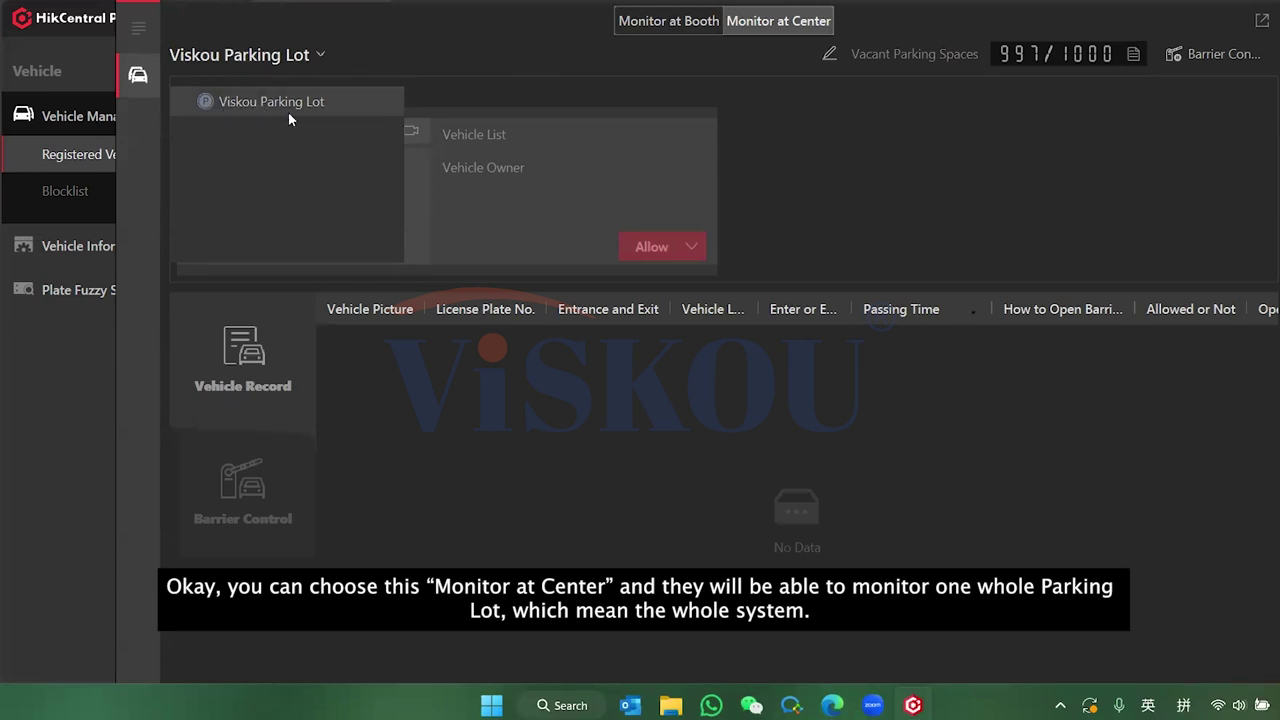
click(665, 24)
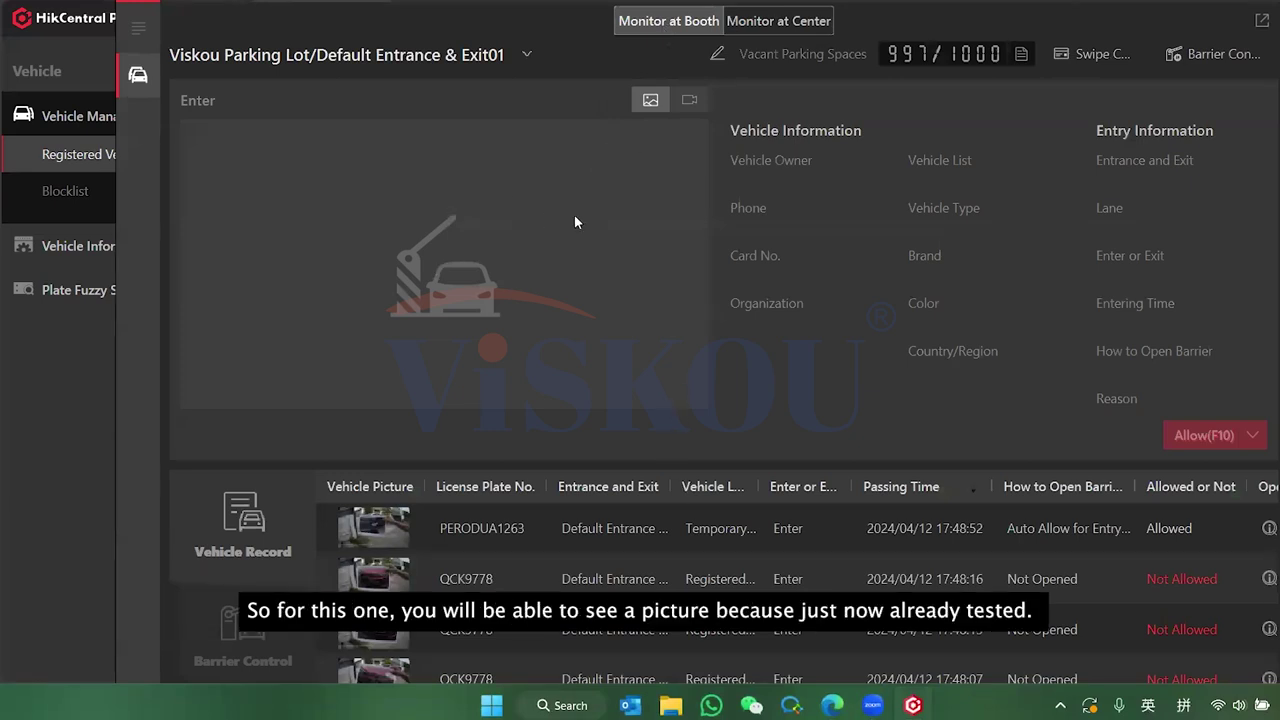
Step: Open the WC2465H record details, then the QCK9778 entry record at 17:48:07
scroll(647, 577, down, 2)
scroll(647, 577, up, 2)
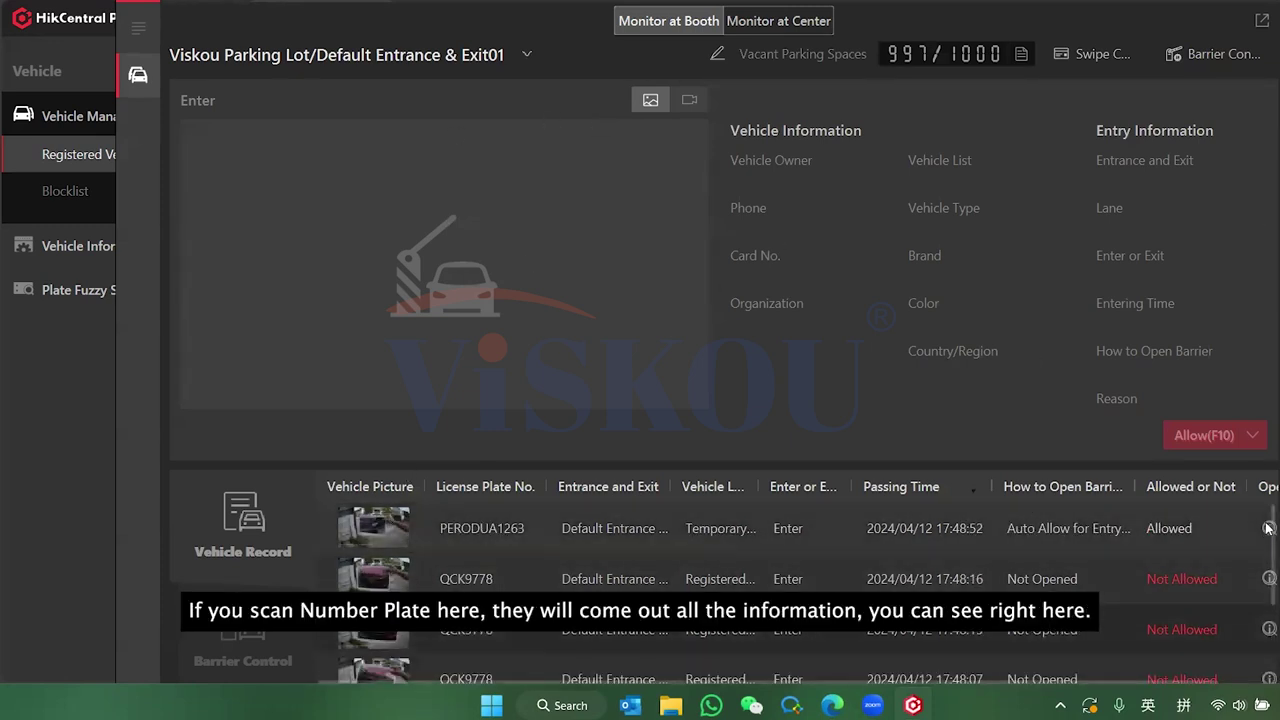
scroll(1052, 633, down, 2)
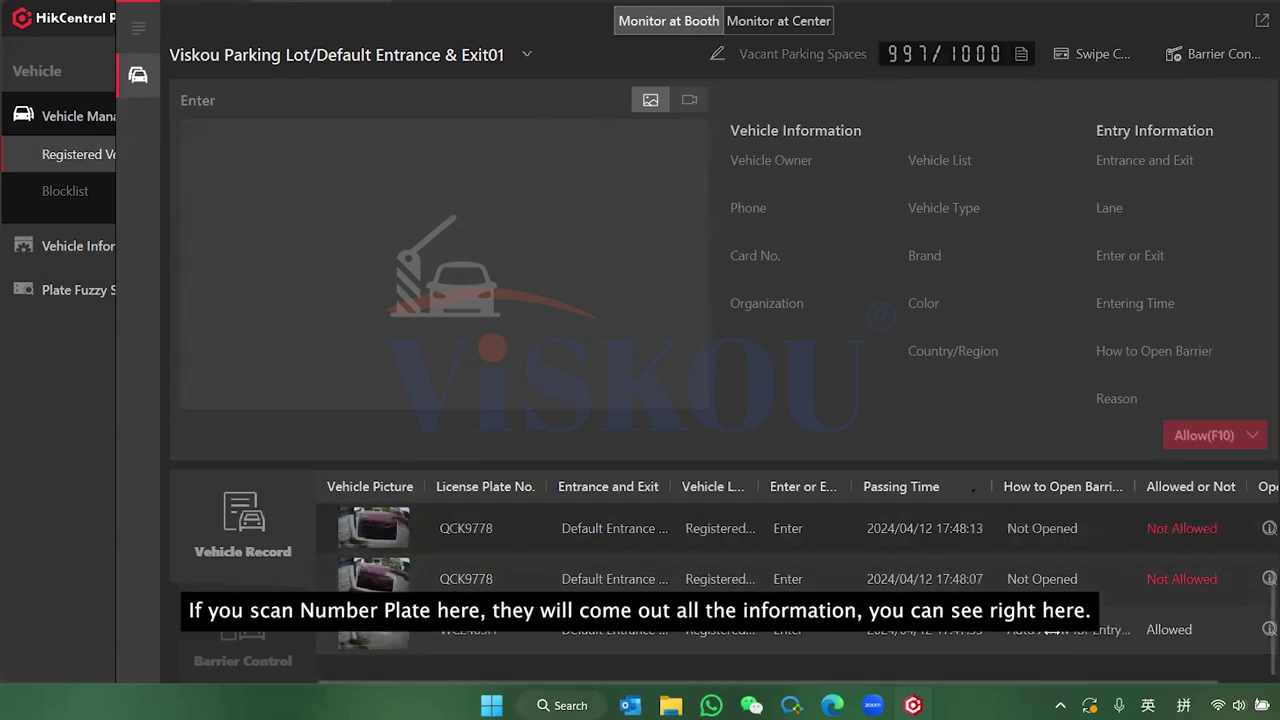
click(1268, 629)
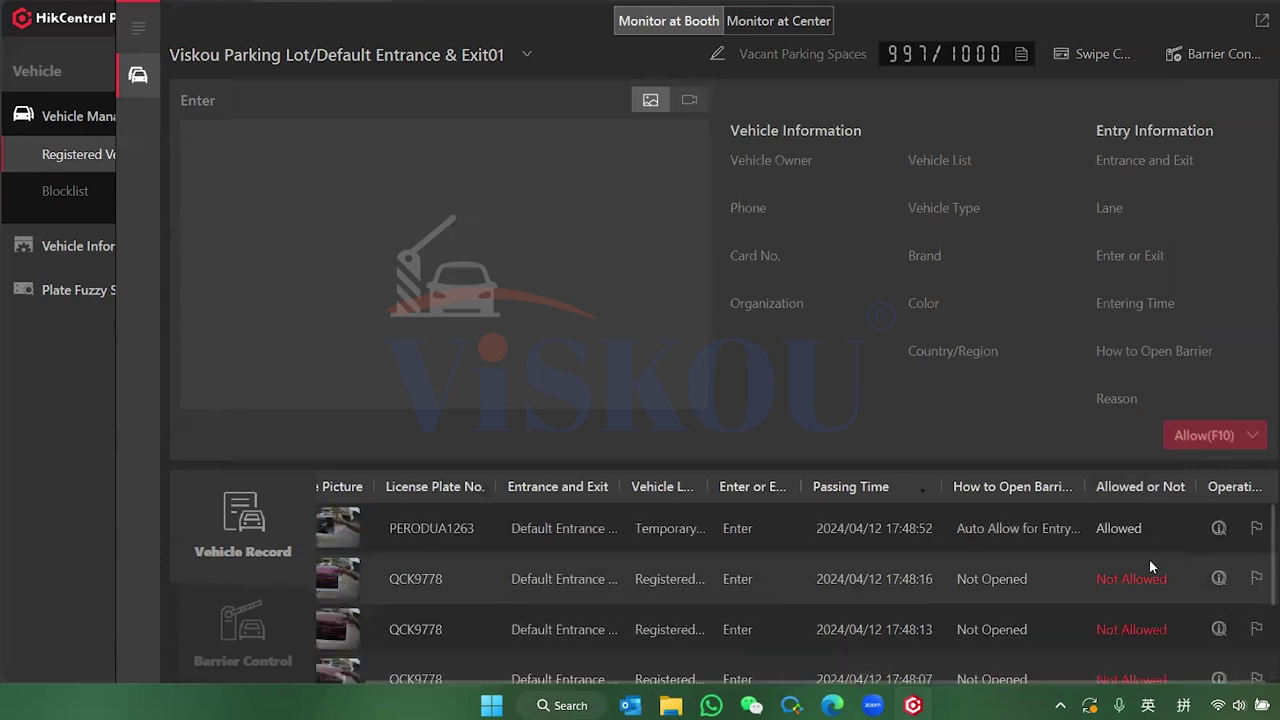
click(1218, 578)
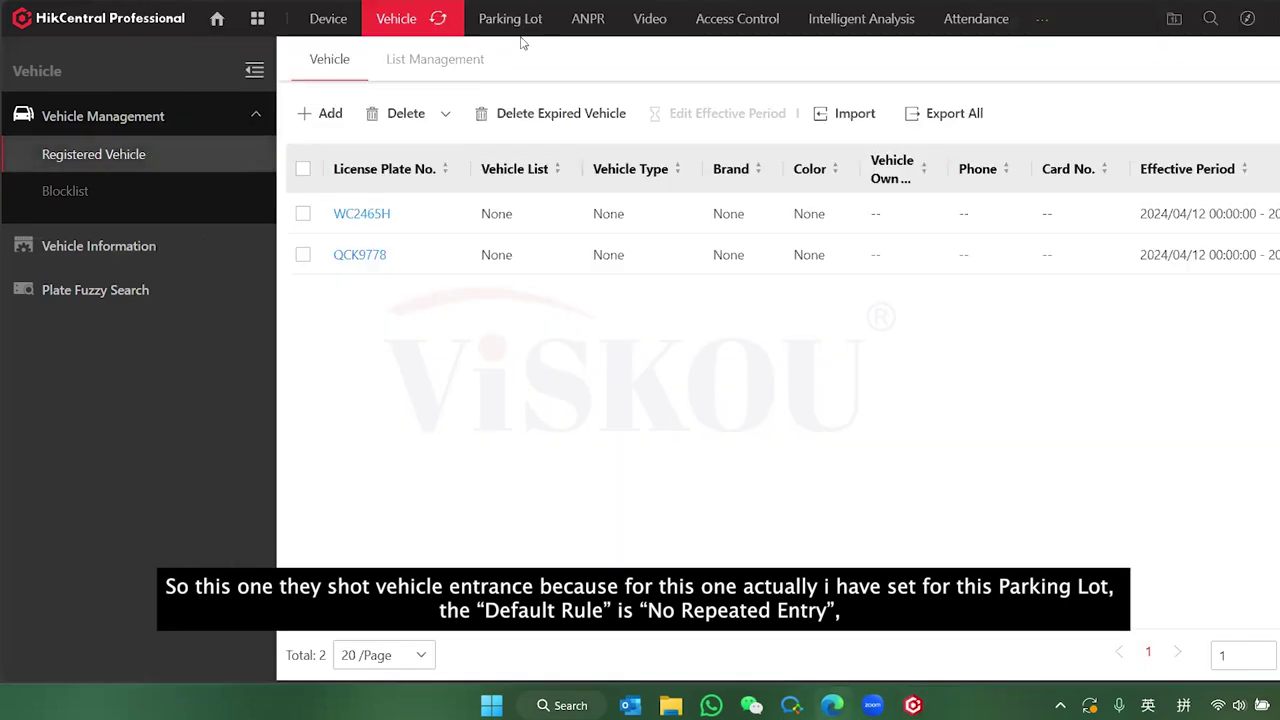
Step: Check Viskou Parking Lot's No Repeated Entry rule, then return to the Control Client's entry details
click(521, 31)
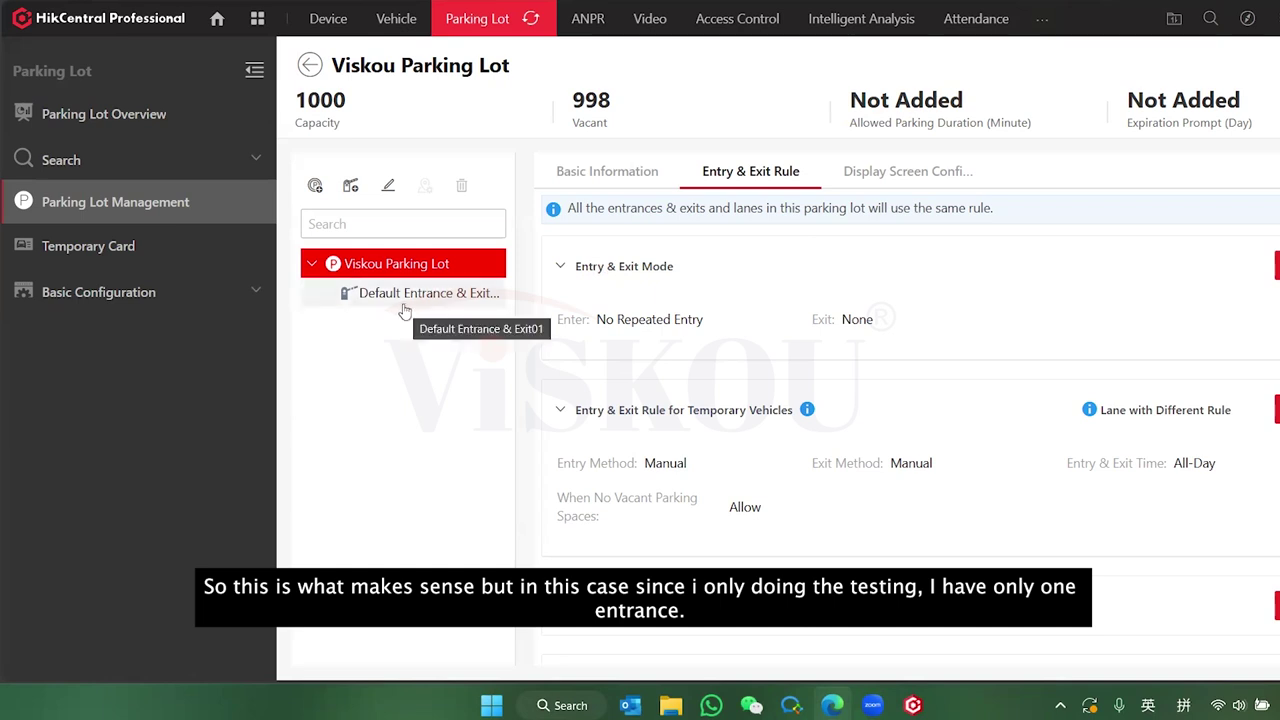
mouse_move(914, 705)
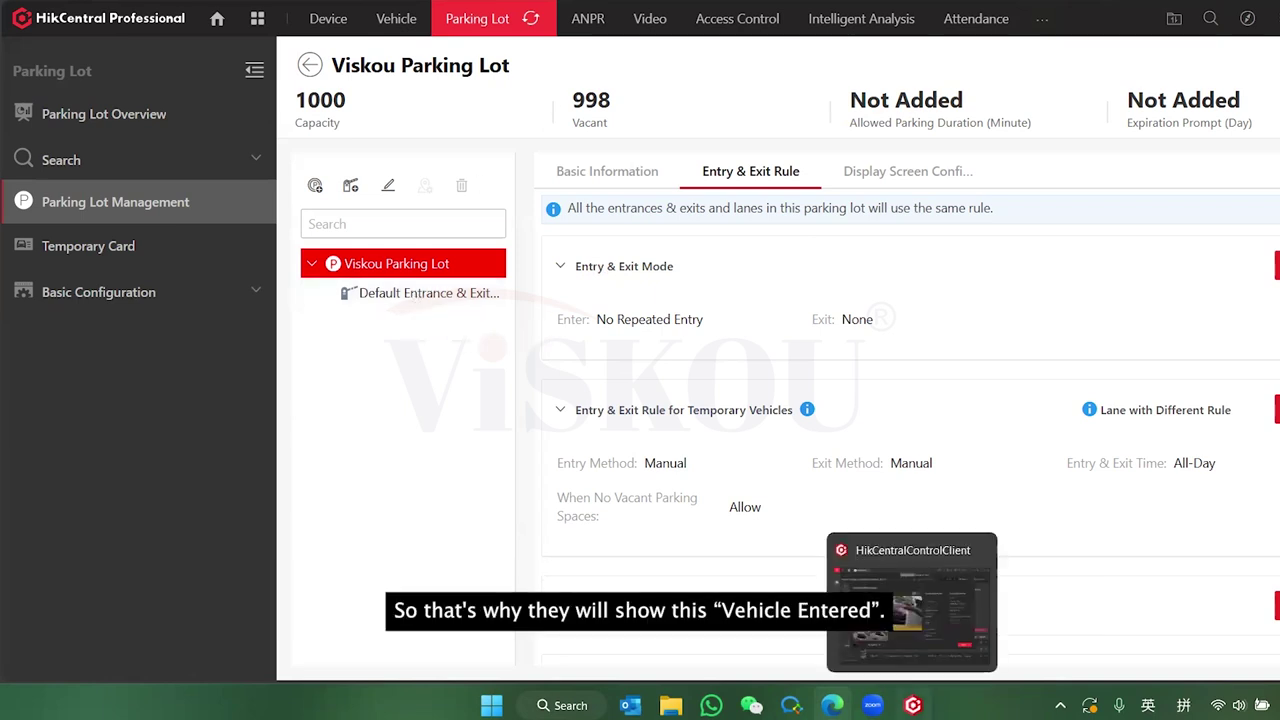
click(911, 605)
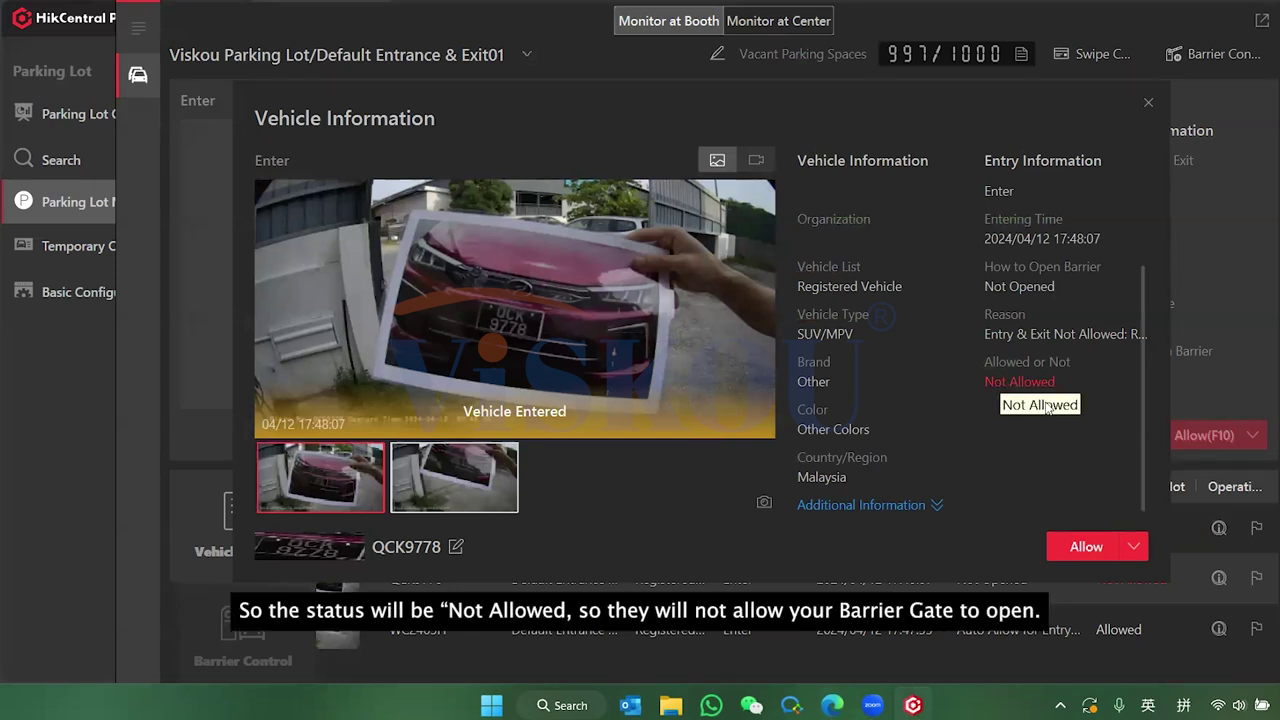
Step: Close the vehicle entry details and show the Entry Point's barrier gate controls
click(1111, 557)
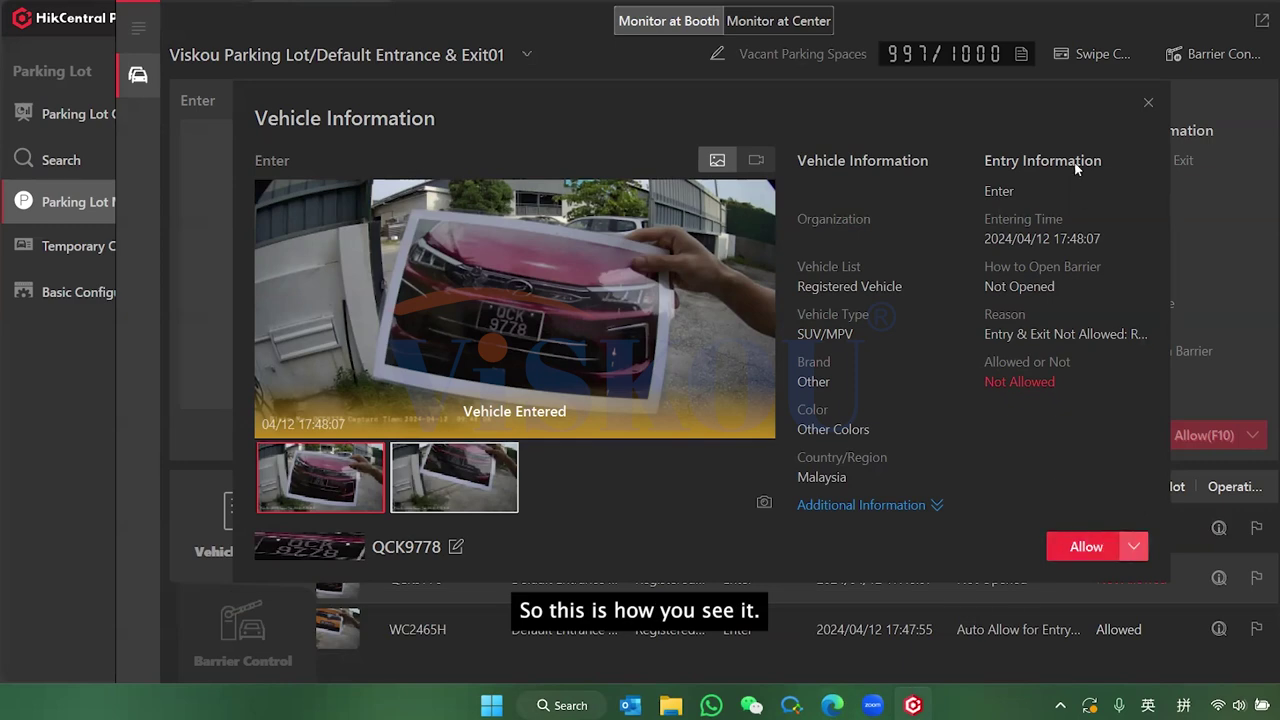
click(249, 610)
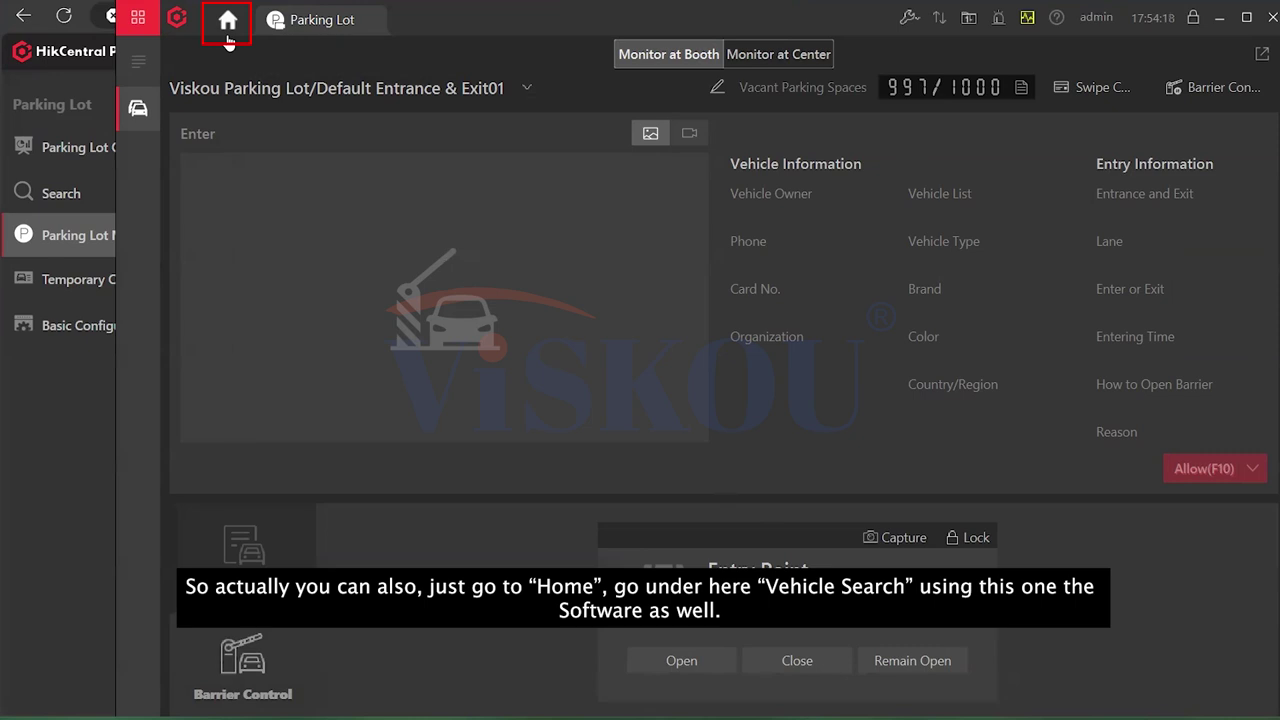
Step: Search today's passing vehicles from the Viskou ANPR camera (Camera 01), returning 8 records
click(228, 28)
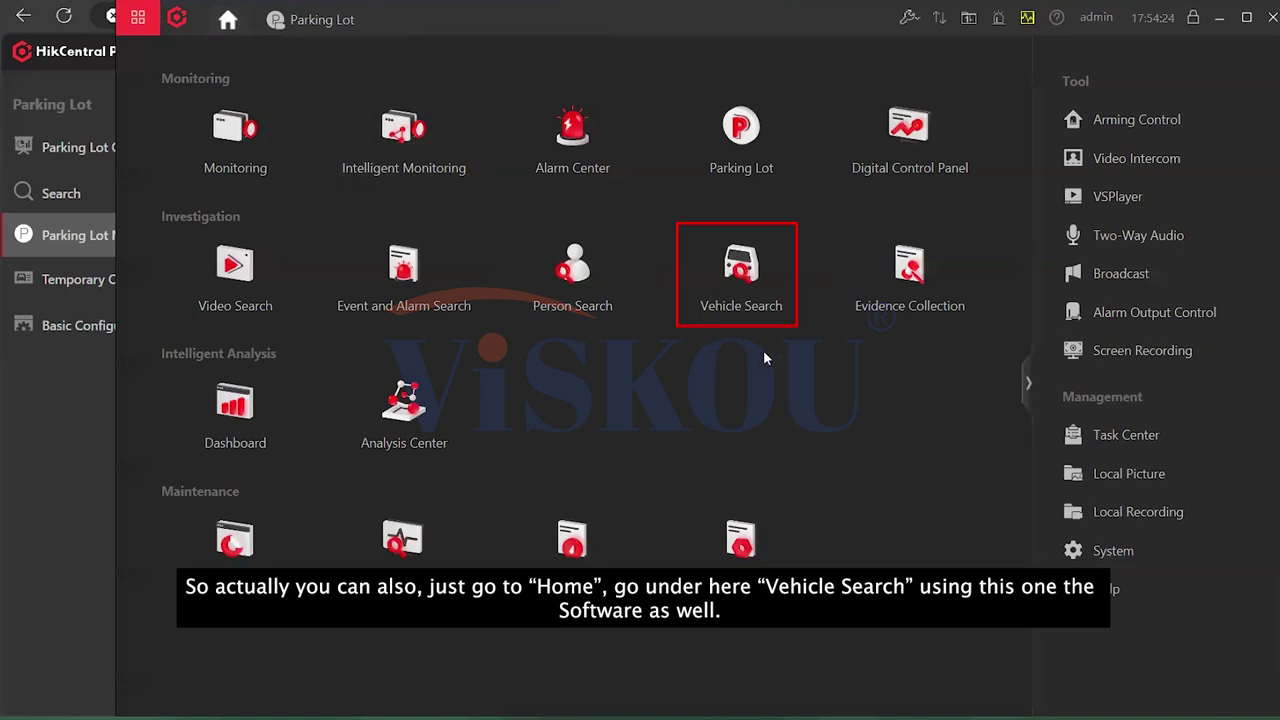
click(737, 292)
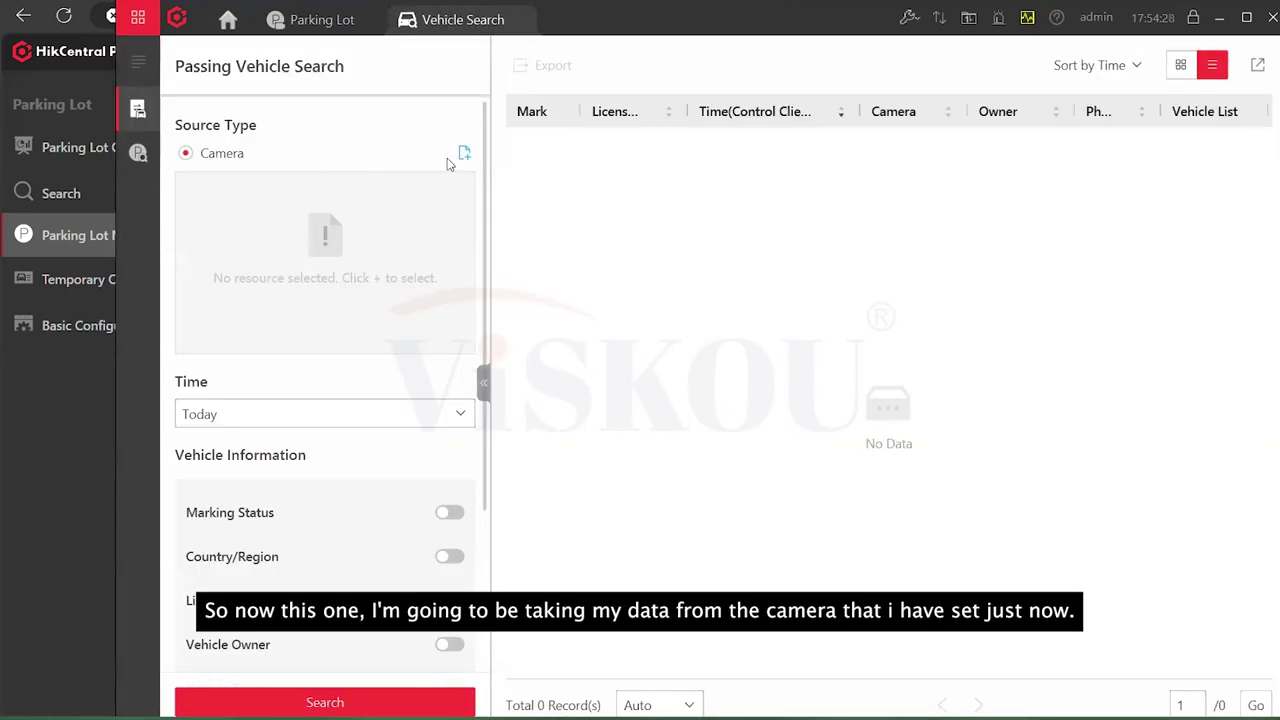
click(464, 155)
click(551, 128)
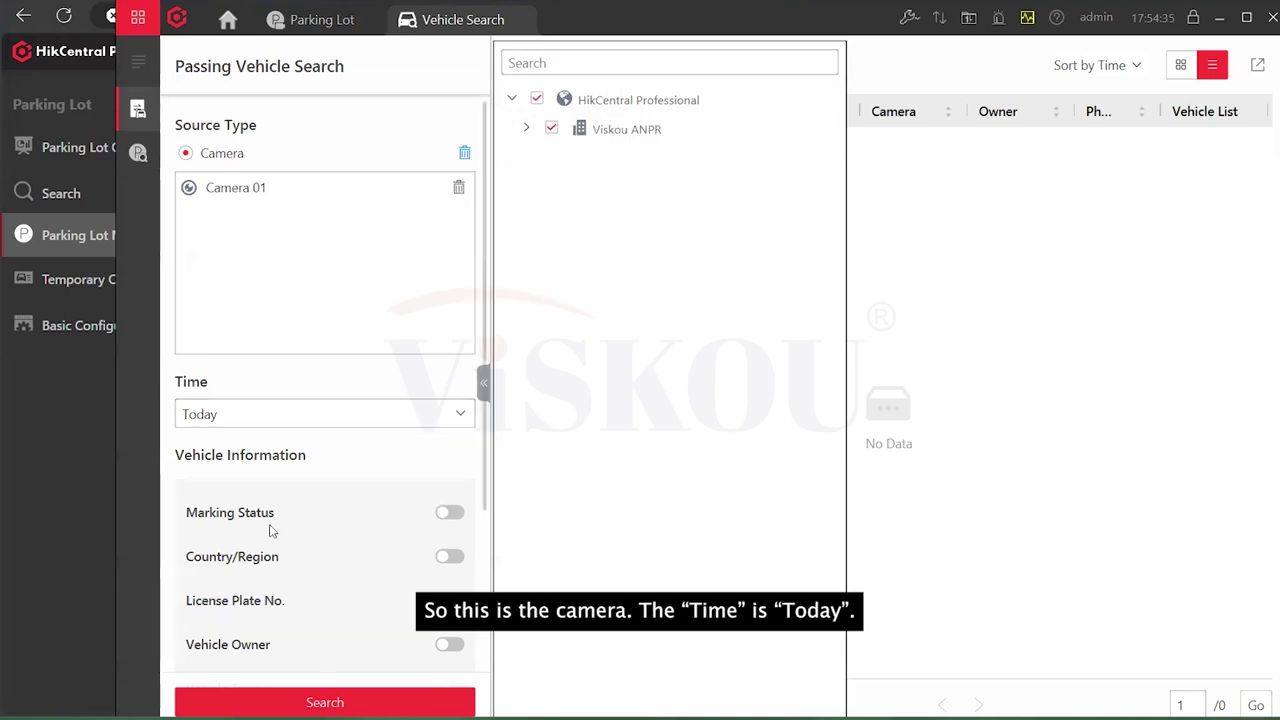
scroll(273, 545, down, 3)
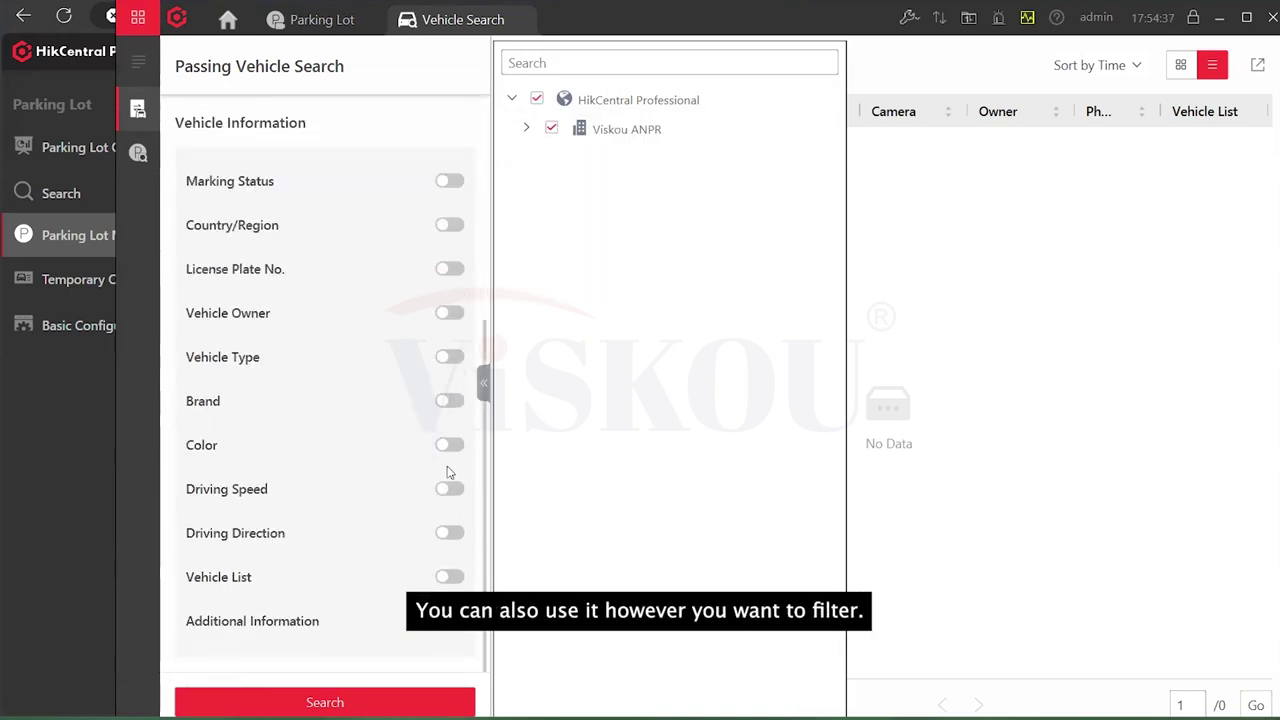
scroll(345, 392, up, 3)
scroll(375, 446, up, 2)
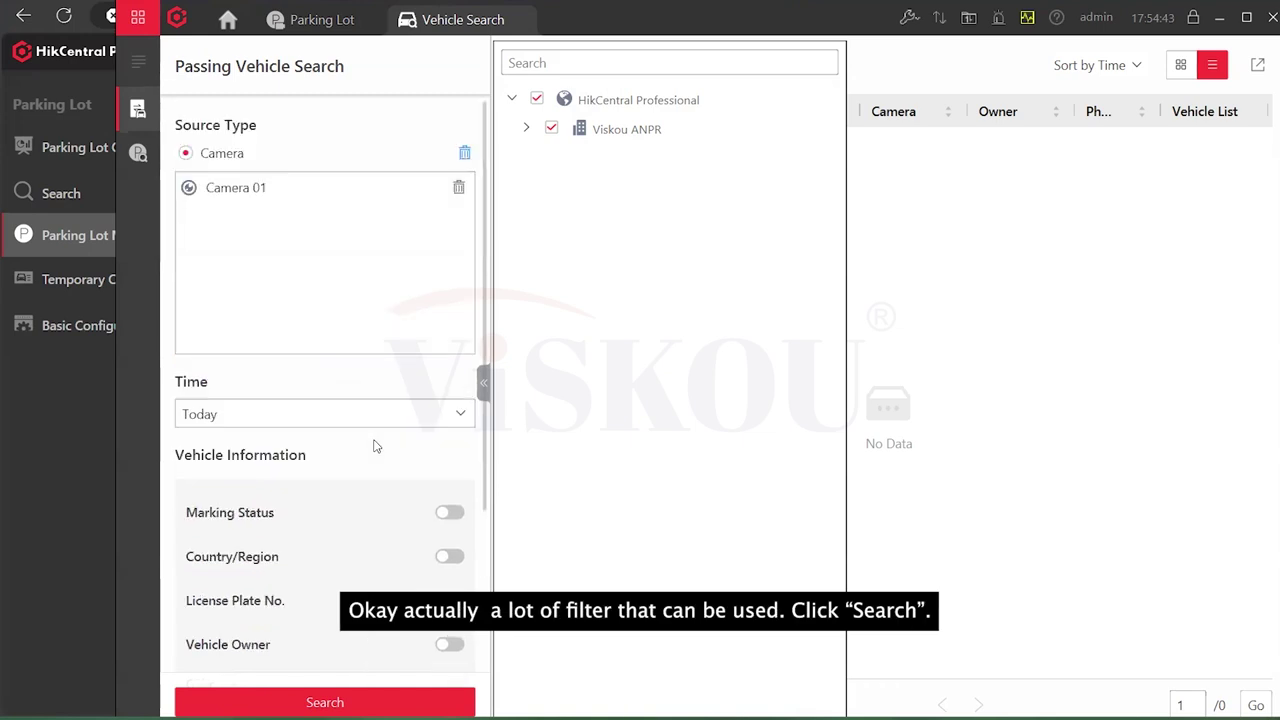
click(366, 700)
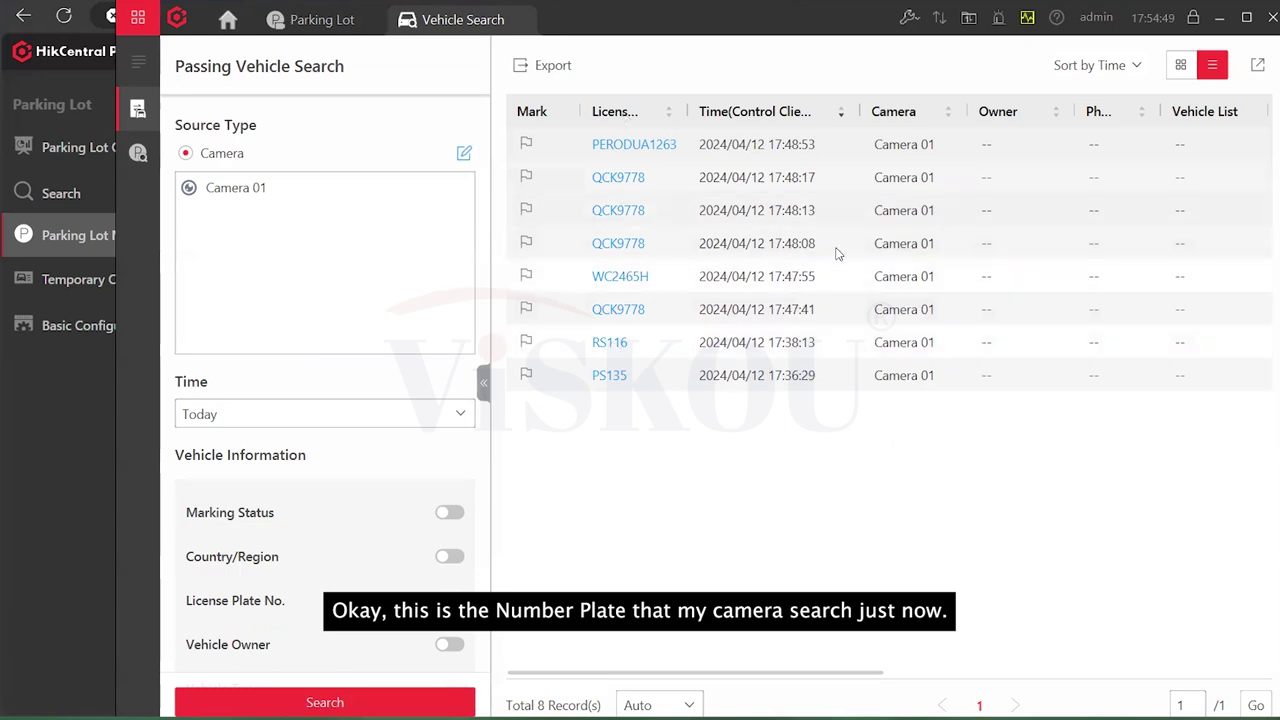
Step: Export the results to Excel with plate pictures and open the downloaded VehicleRecord folder
click(545, 66)
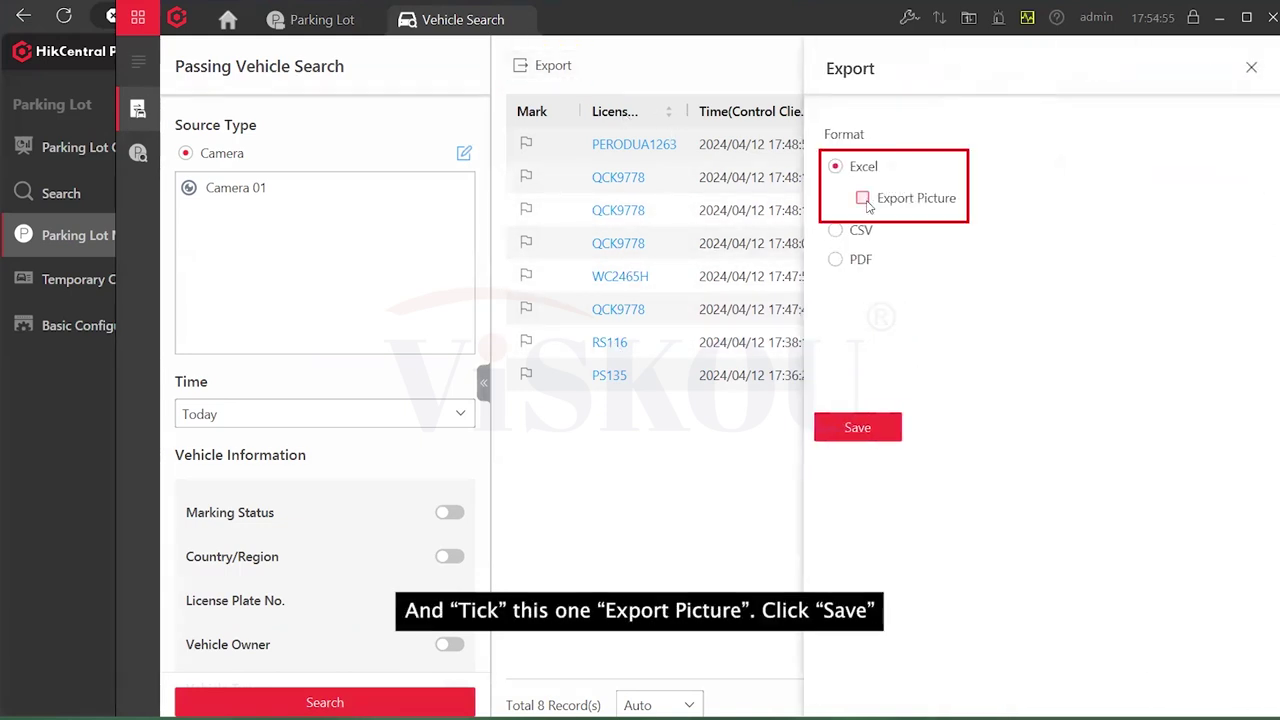
click(866, 427)
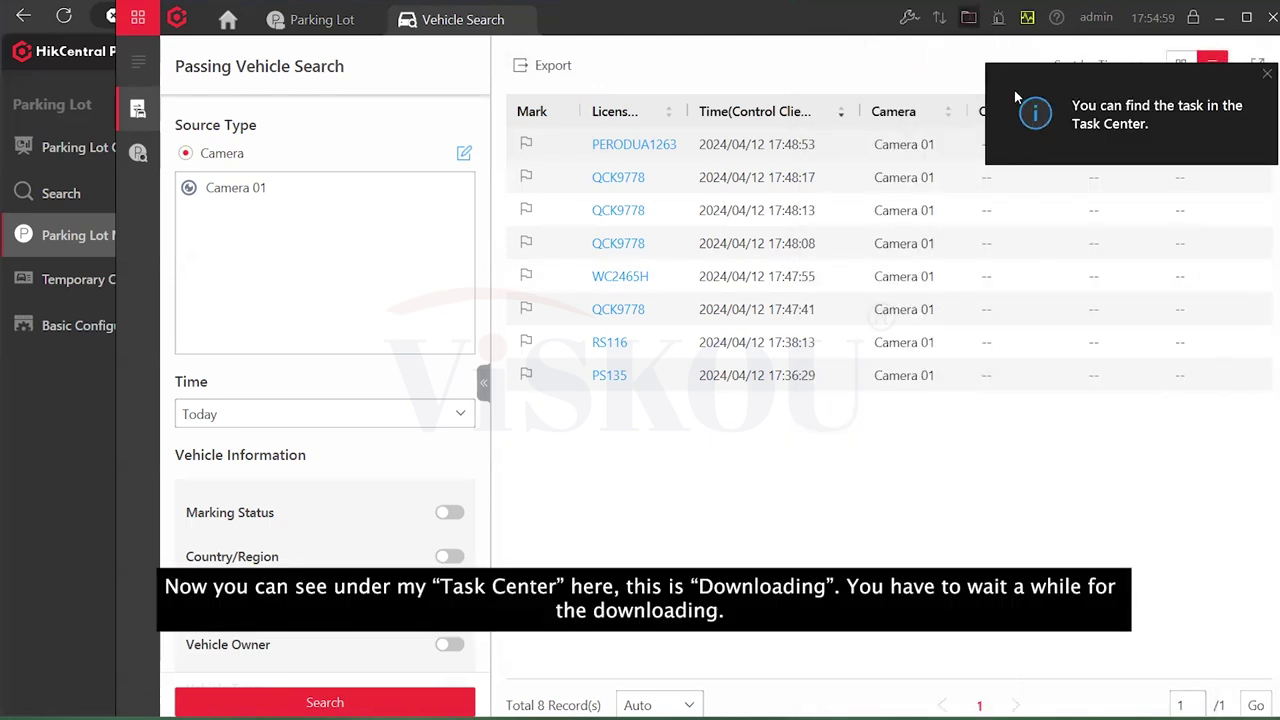
click(970, 22)
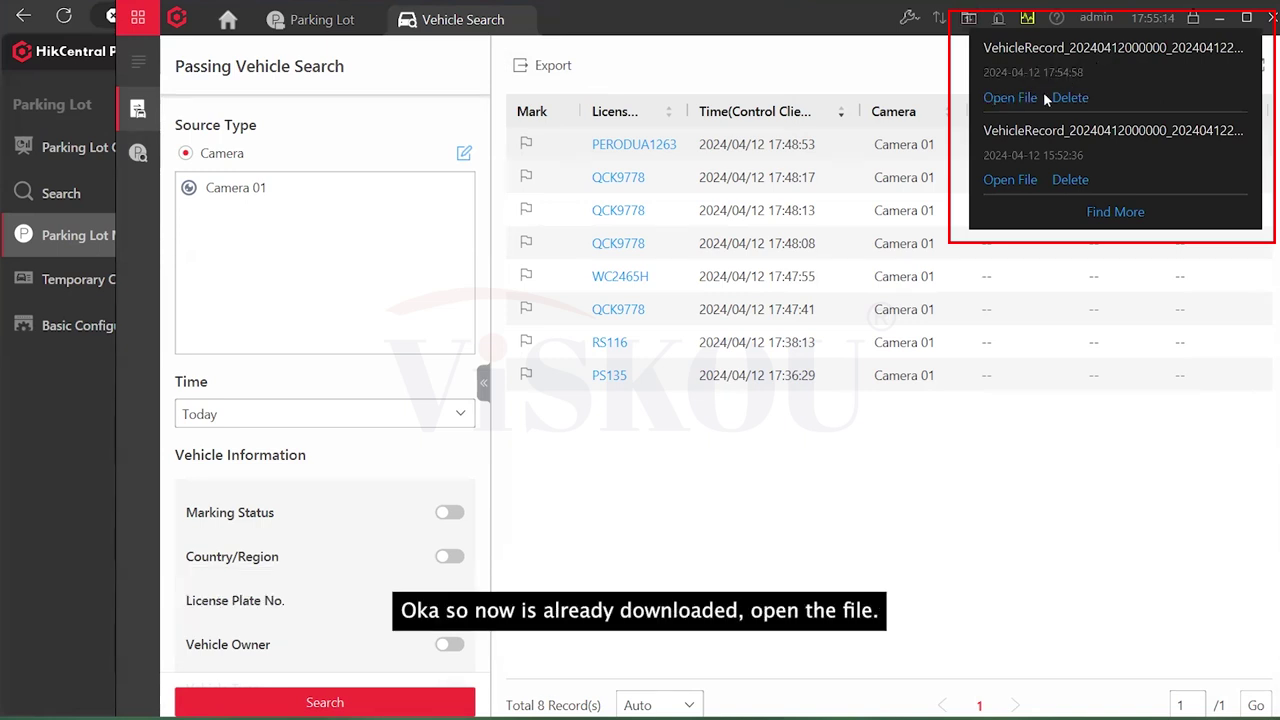
click(1017, 97)
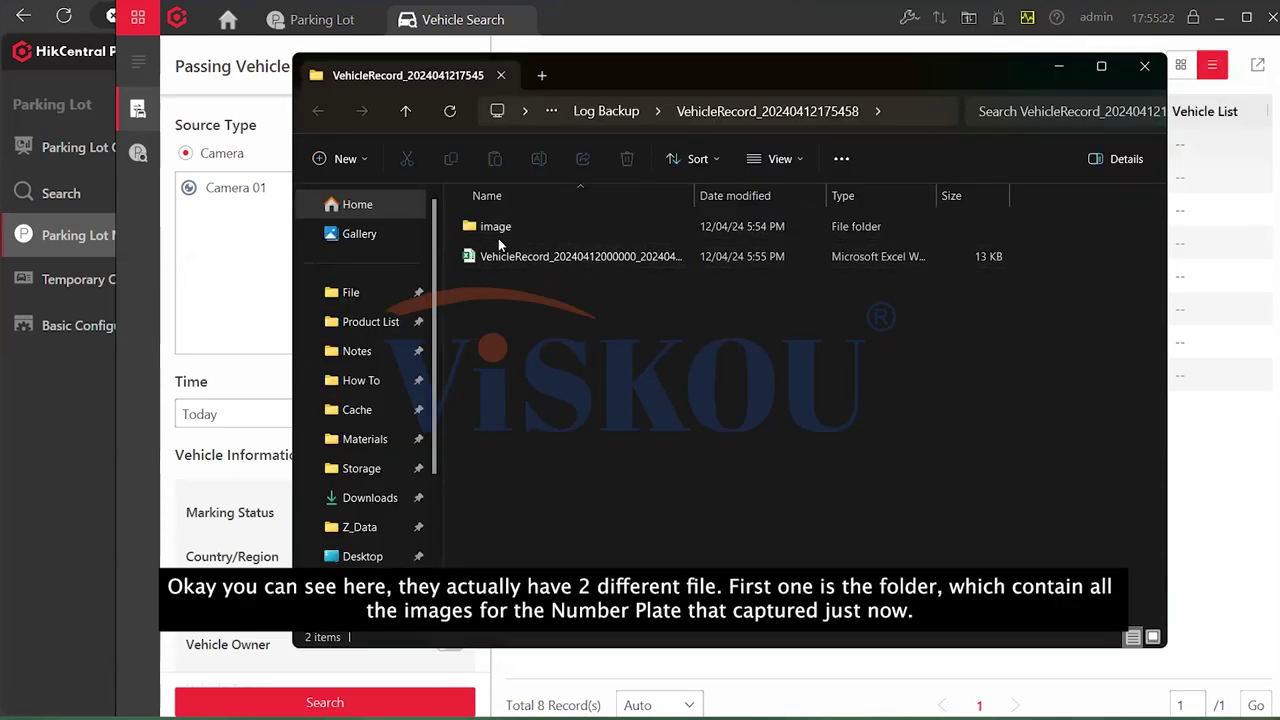
Step: Browse the exported plate image folder, then open the VehicleRecord .xlsx workbook
double_click(489, 228)
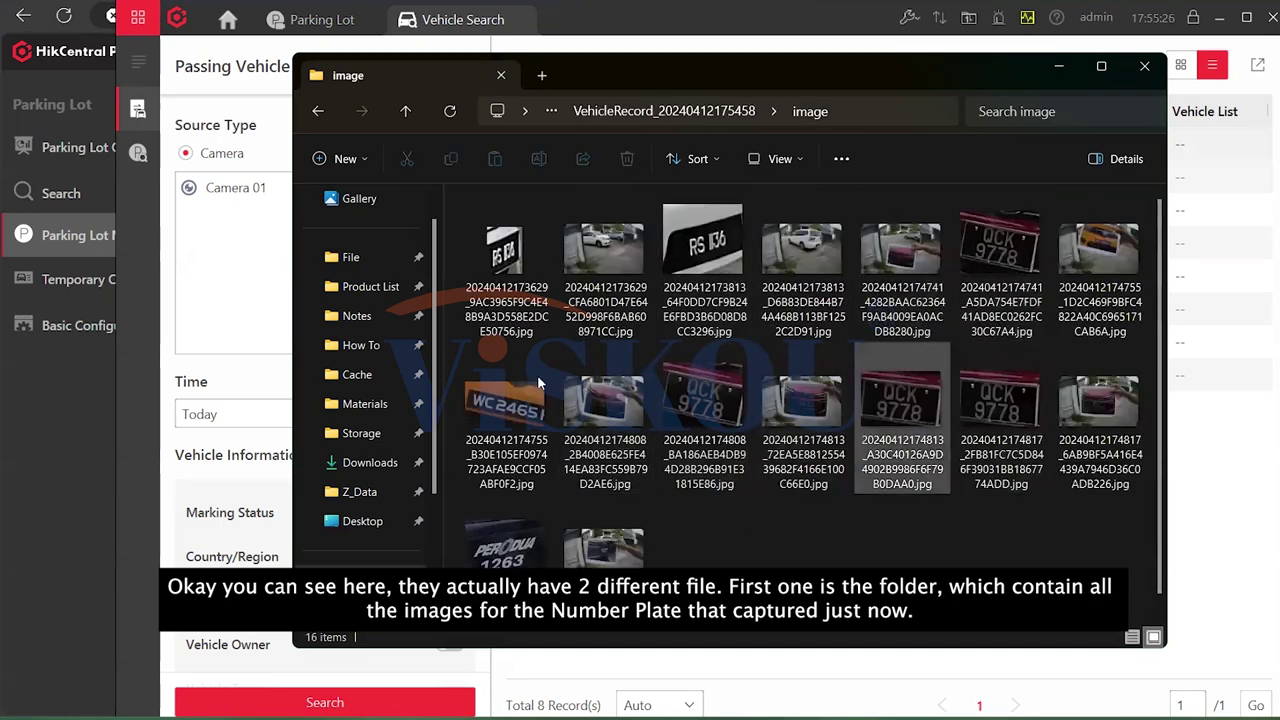
click(318, 111)
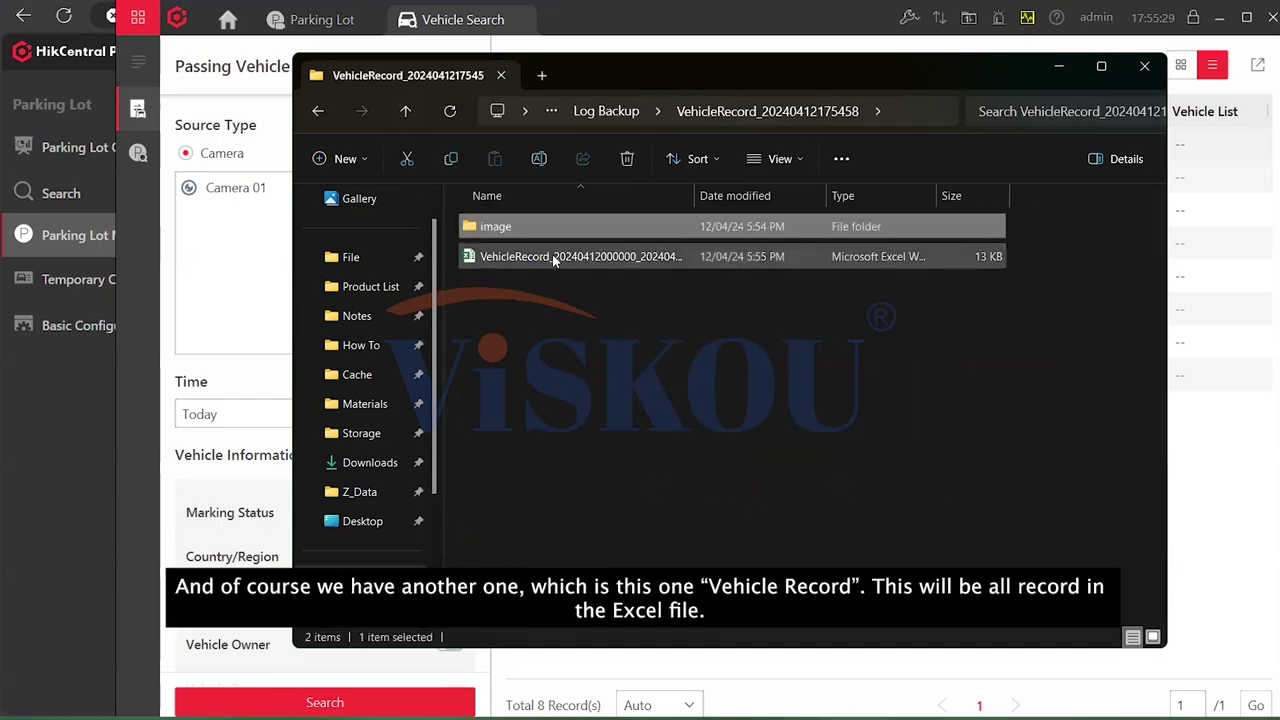
click(524, 258)
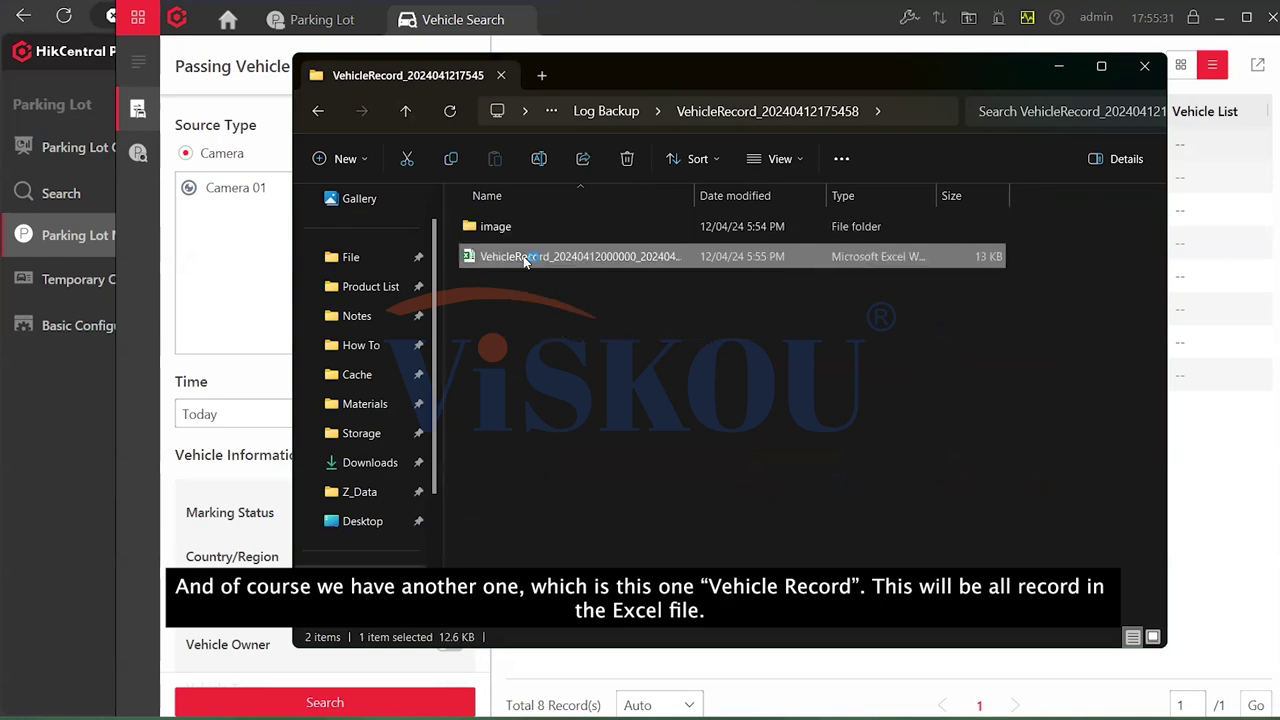
double_click(524, 258)
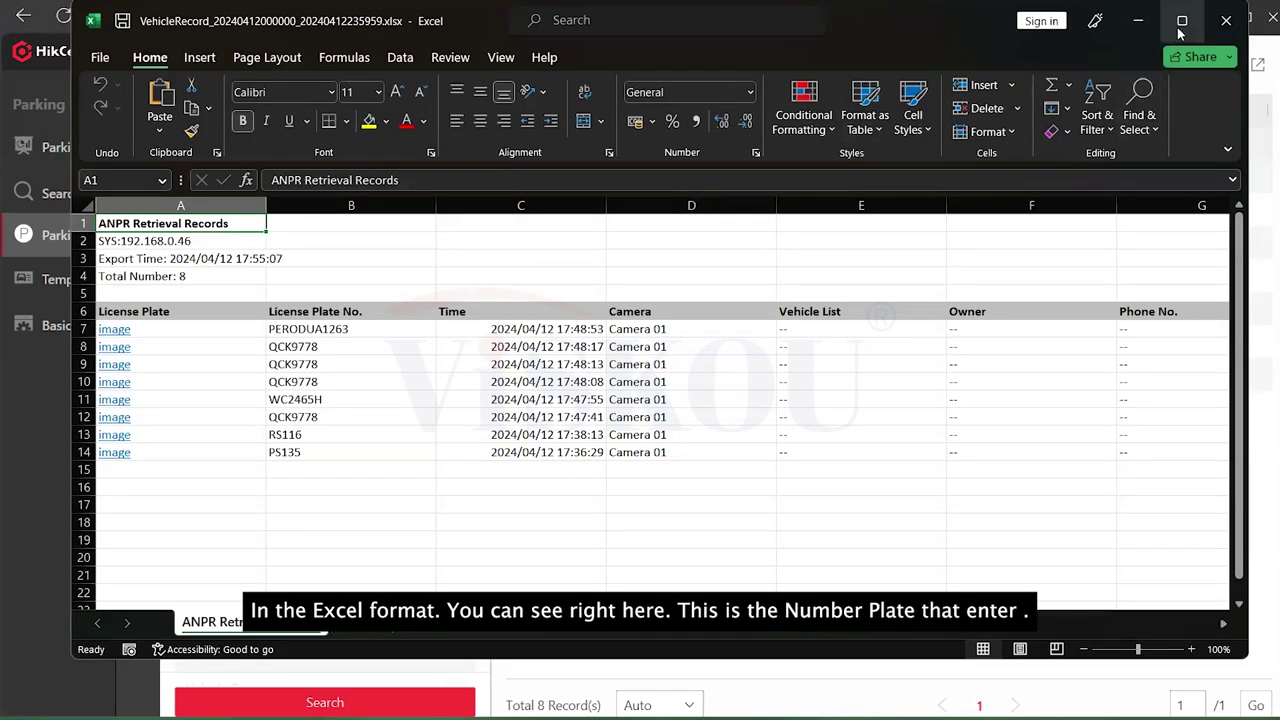
Step: Maximize Excel and look across the columns of the eight ANPR records
click(1181, 21)
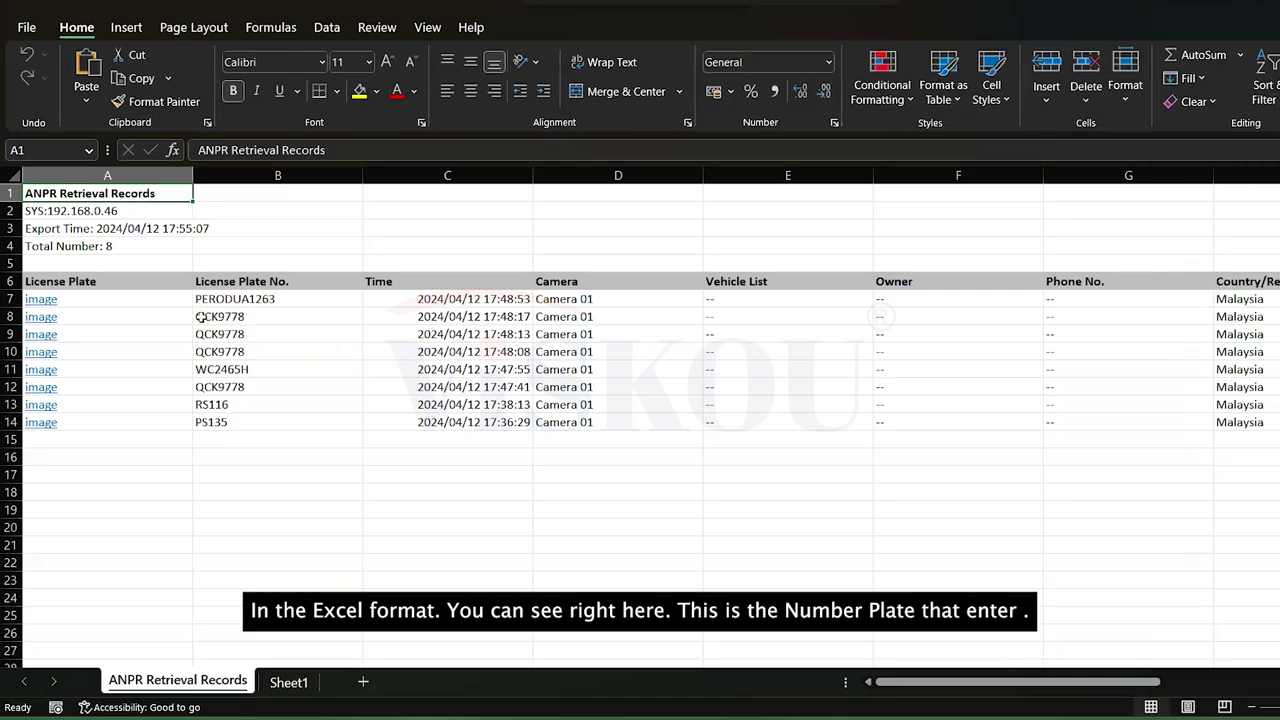
scroll(566, 543, right, 1)
scroll(566, 543, right, 3)
scroll(566, 543, left, 3)
scroll(643, 406, right, 3)
scroll(430, 316, right, 5)
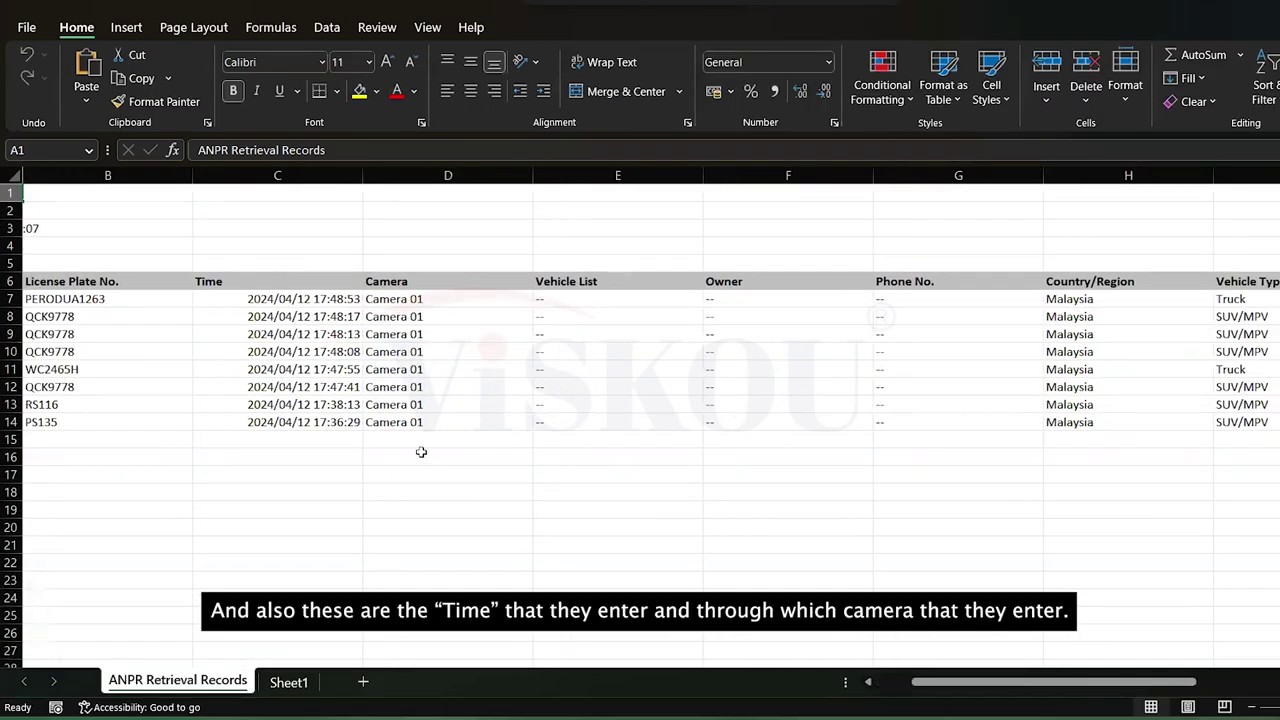
scroll(971, 377, right, 6)
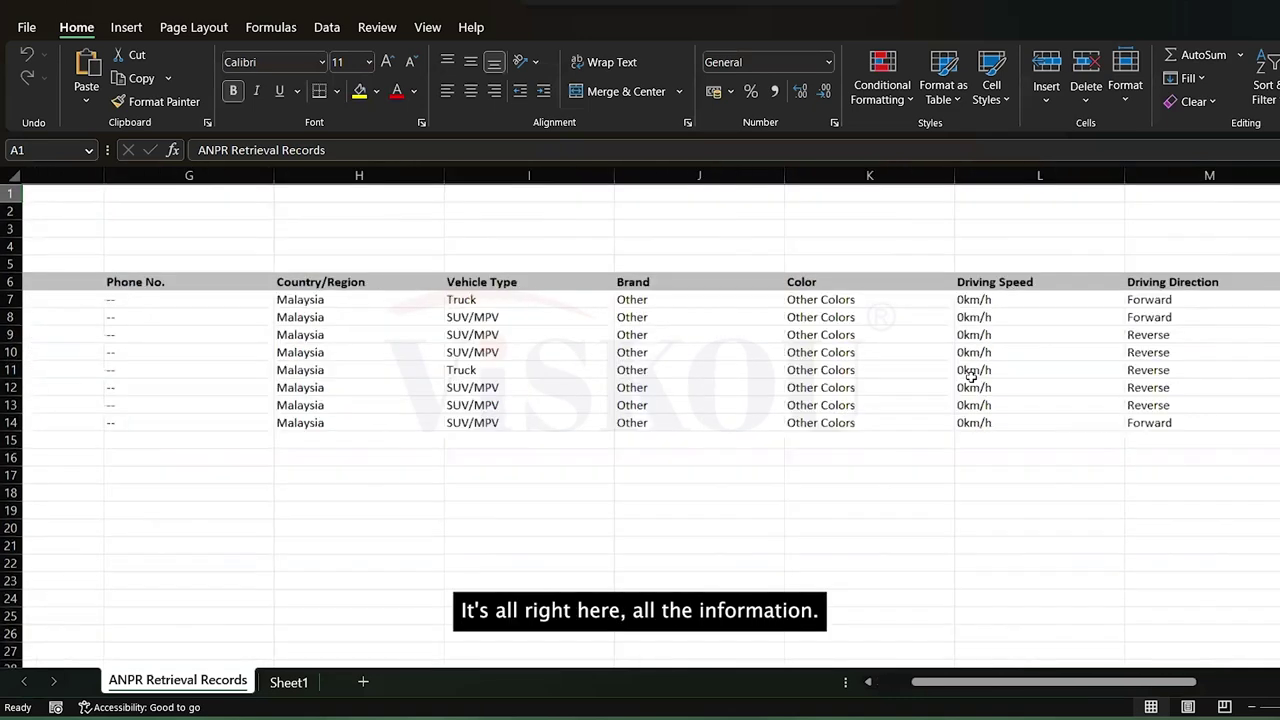
scroll(971, 377, left, 8)
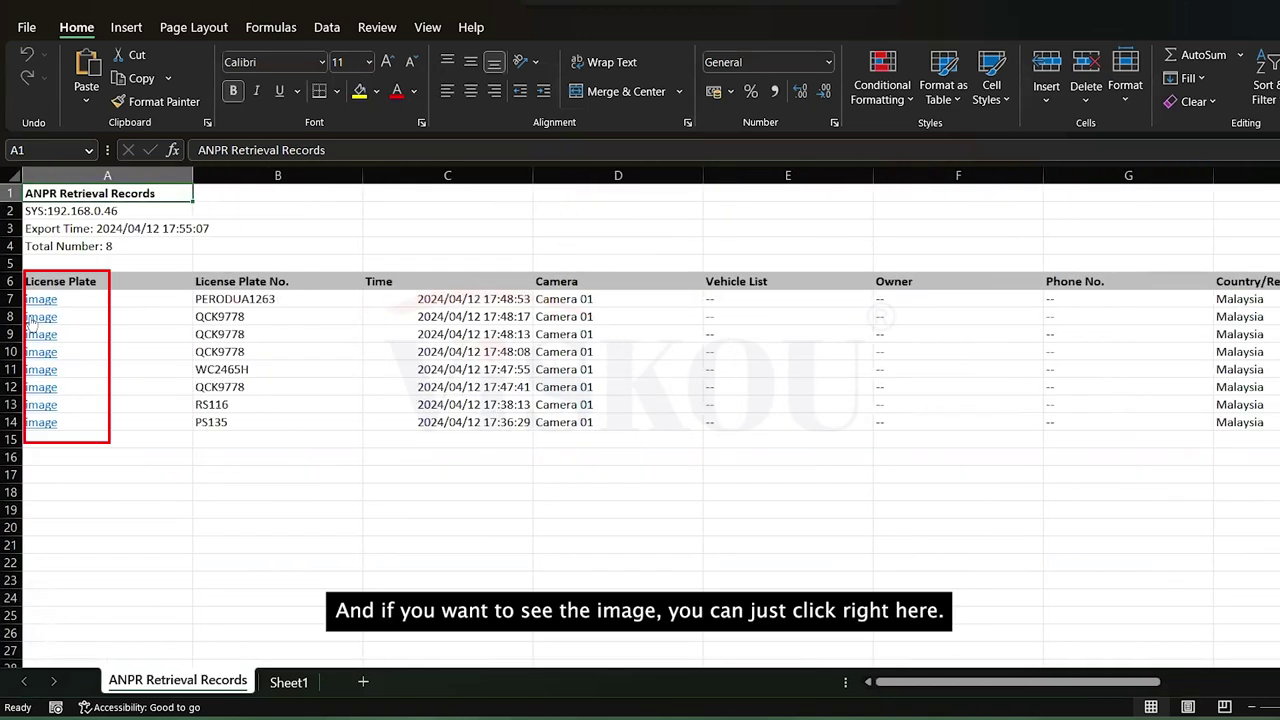
click(38, 301)
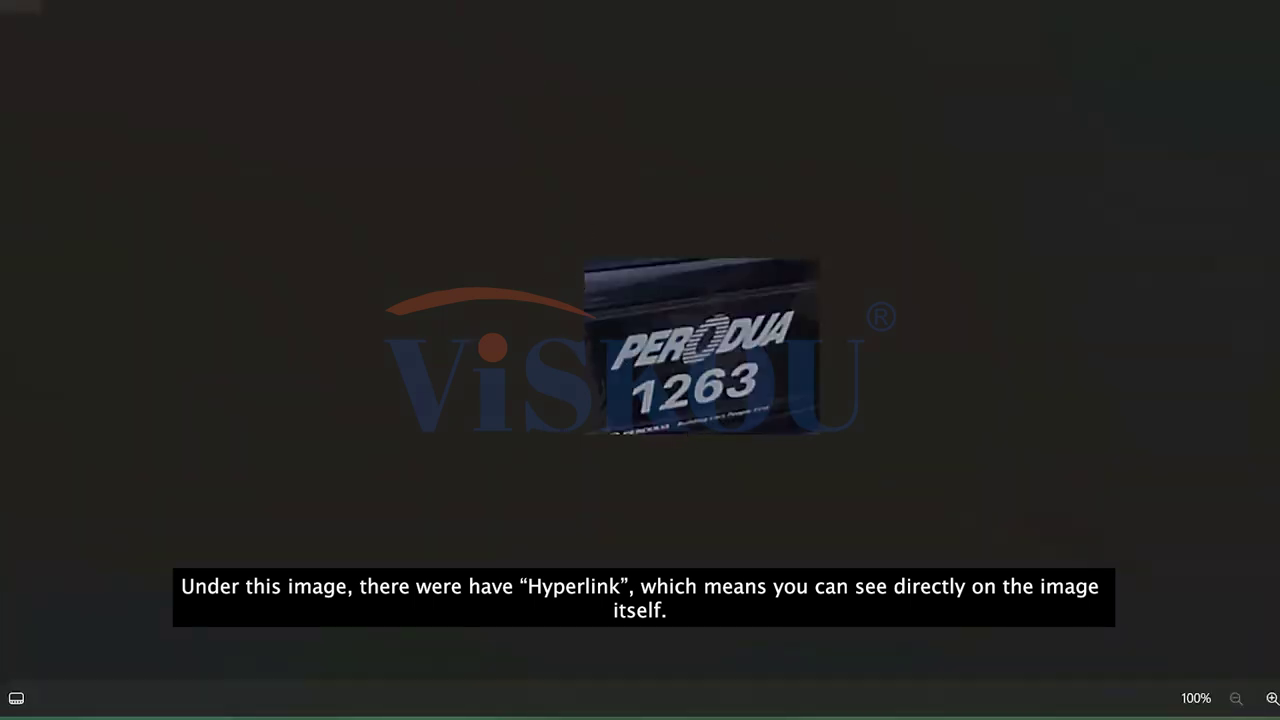
key(alt+F4)
click(40, 353)
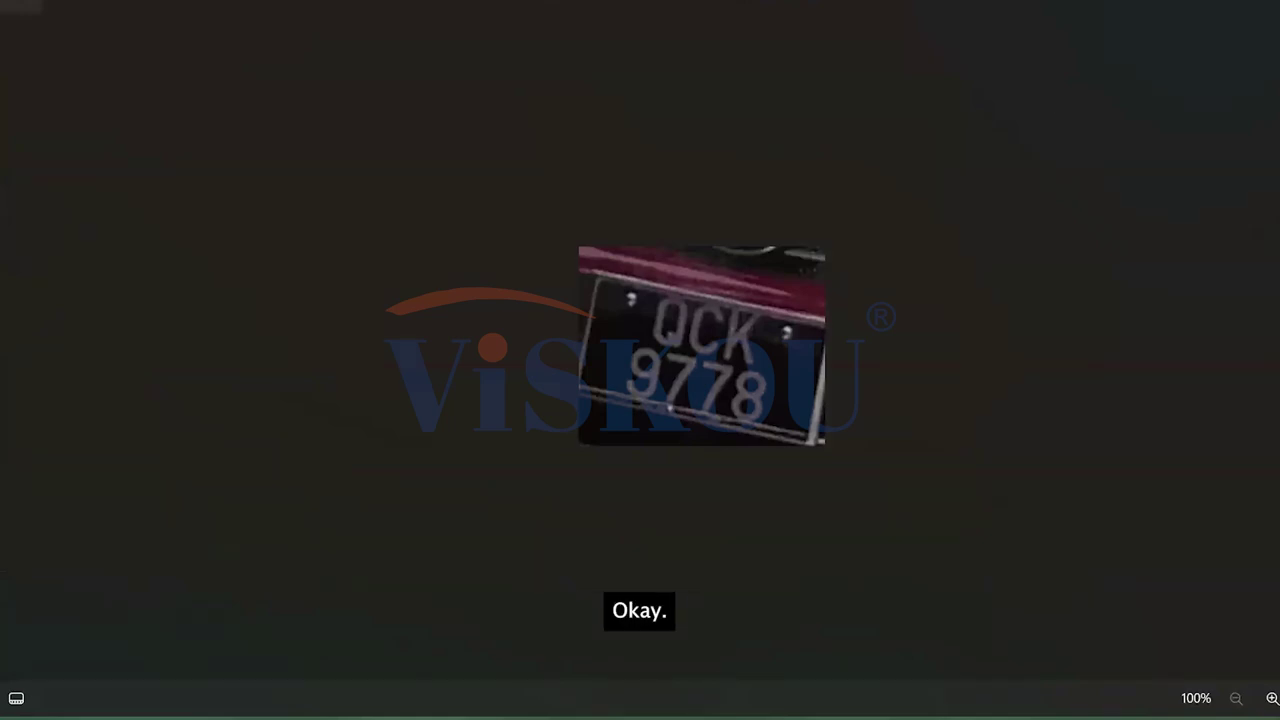
key(alt+F4)
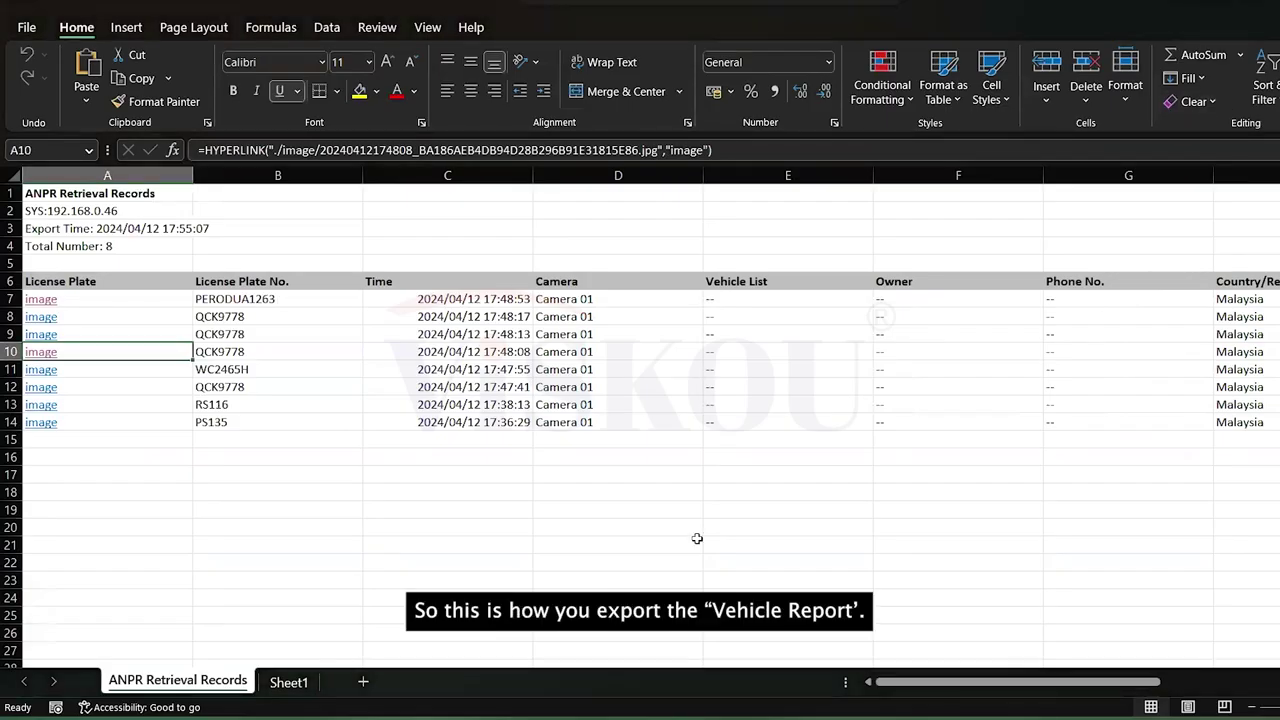